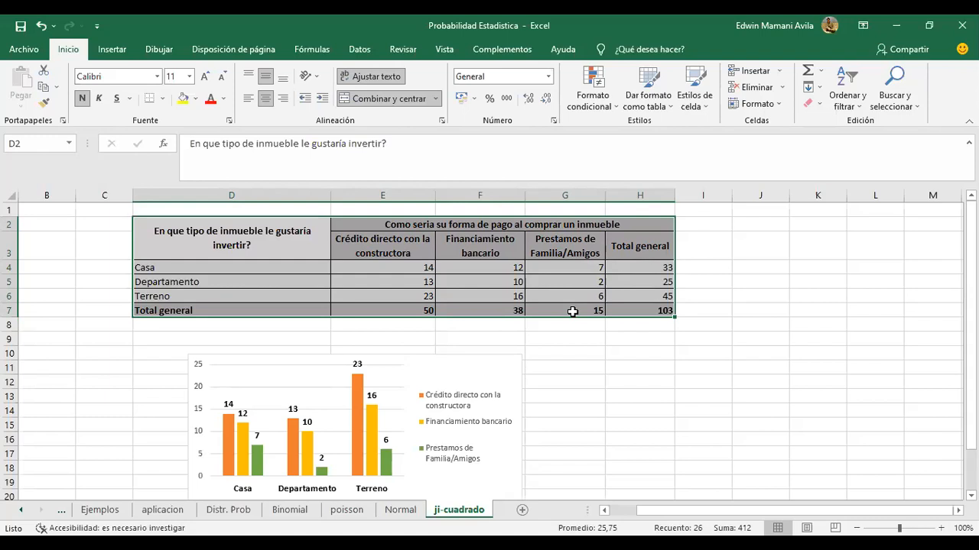
# Step: Examine the contingency table's property types, payment method categories and grand total
pyautogui.click(715, 270)
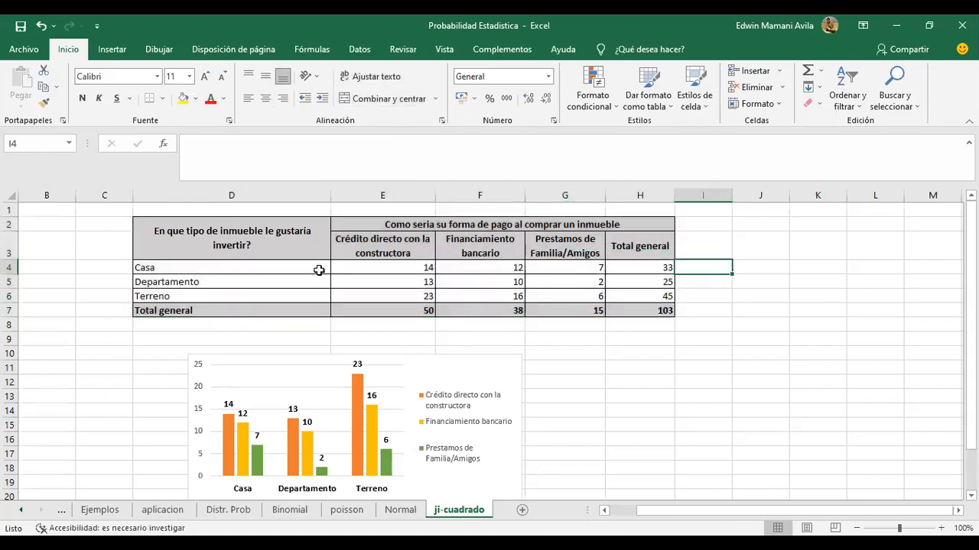
pyautogui.click(283, 256)
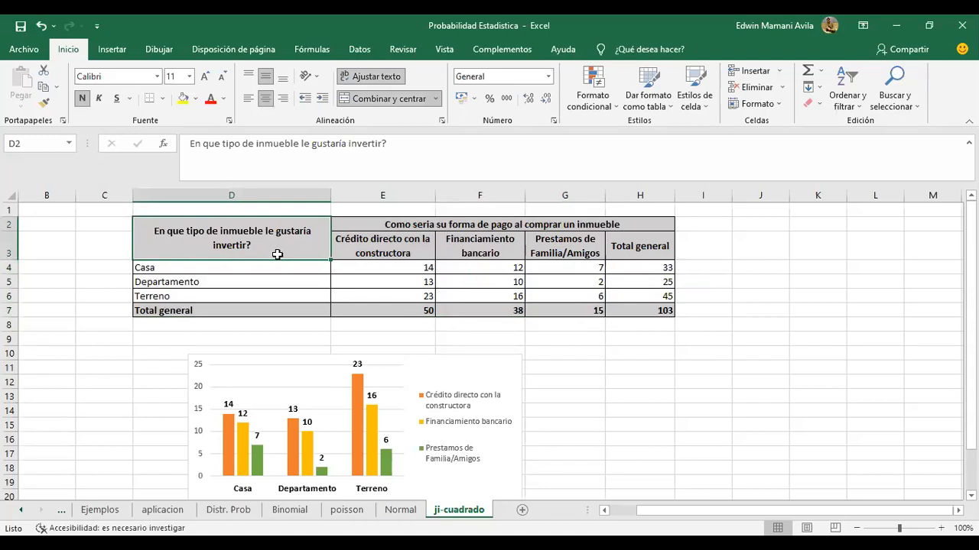
pyautogui.click(638, 312)
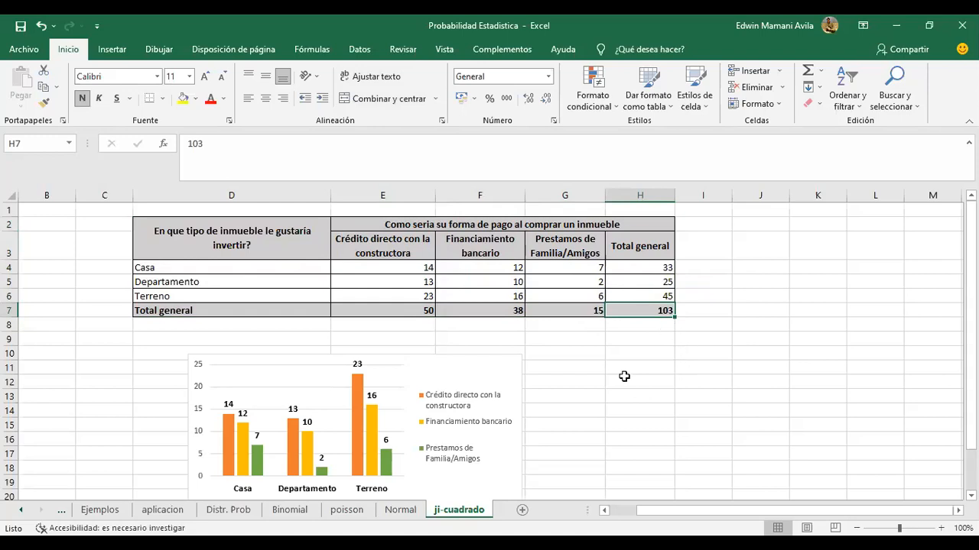
pyautogui.click(192, 246)
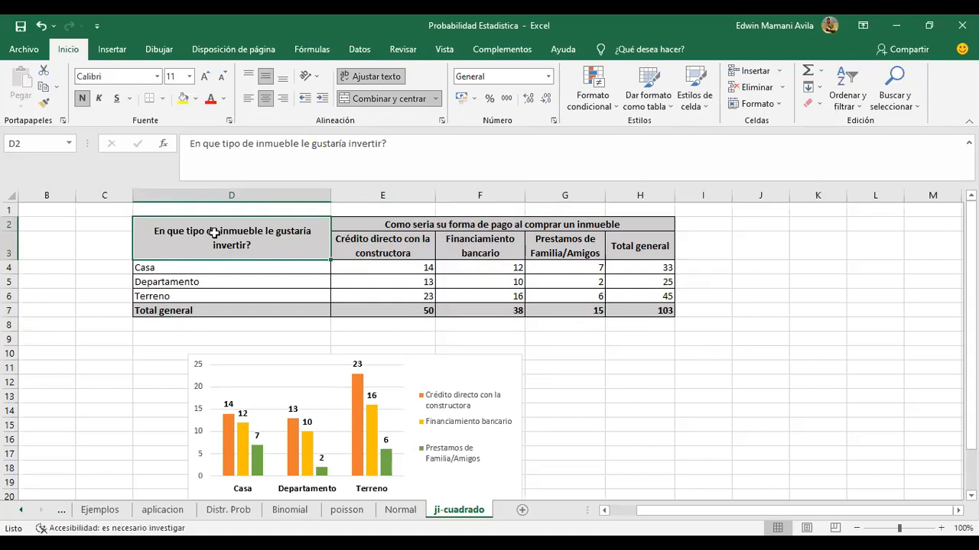
pyautogui.click(187, 266)
pyautogui.click(196, 283)
pyautogui.click(194, 298)
pyautogui.click(407, 227)
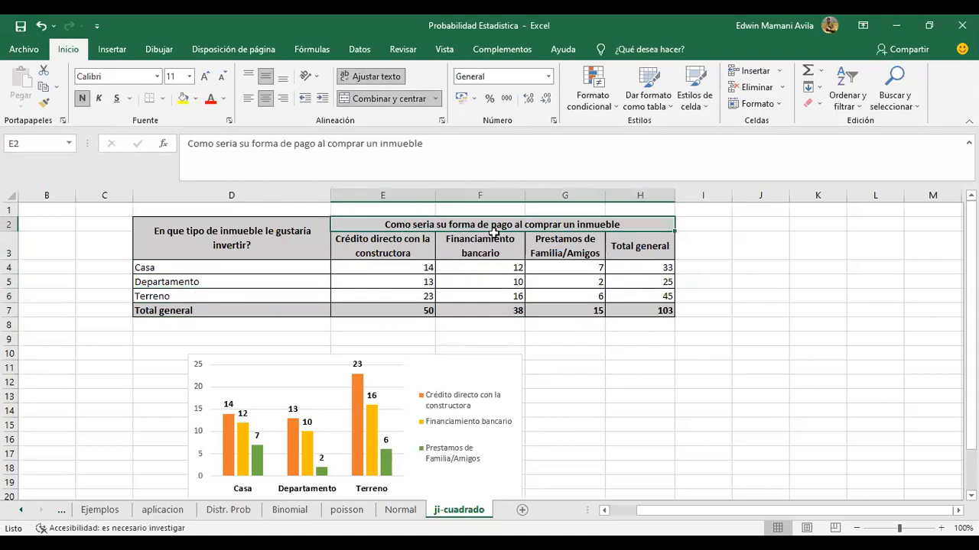
pyautogui.click(407, 247)
pyautogui.click(482, 254)
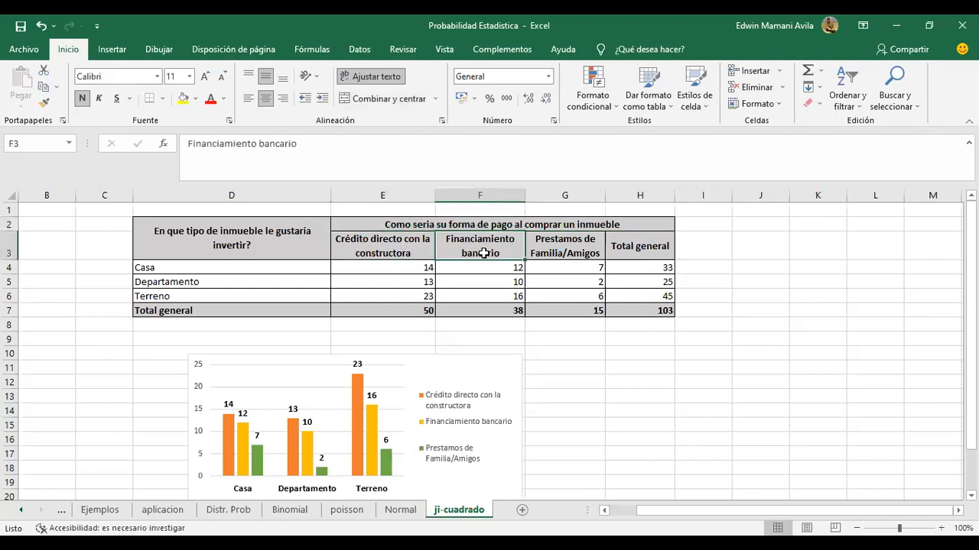
pyautogui.click(568, 257)
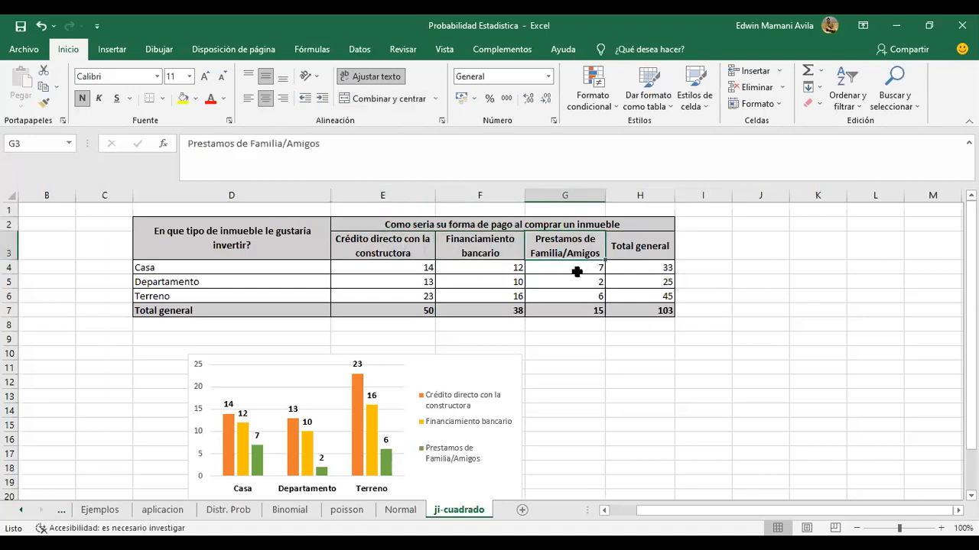
pyautogui.moveTo(386, 247); pyautogui.dragTo(573, 245)
pyautogui.click(457, 223)
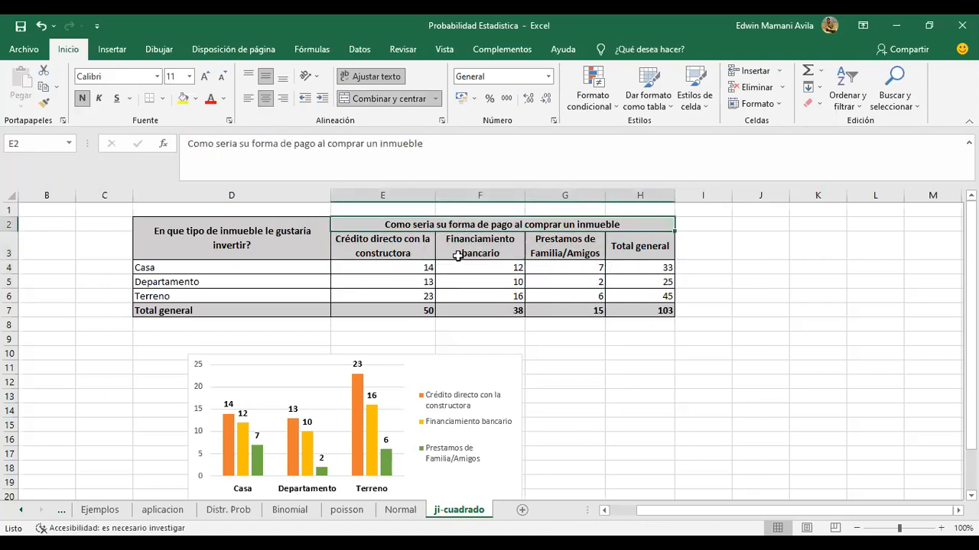
pyautogui.click(255, 249)
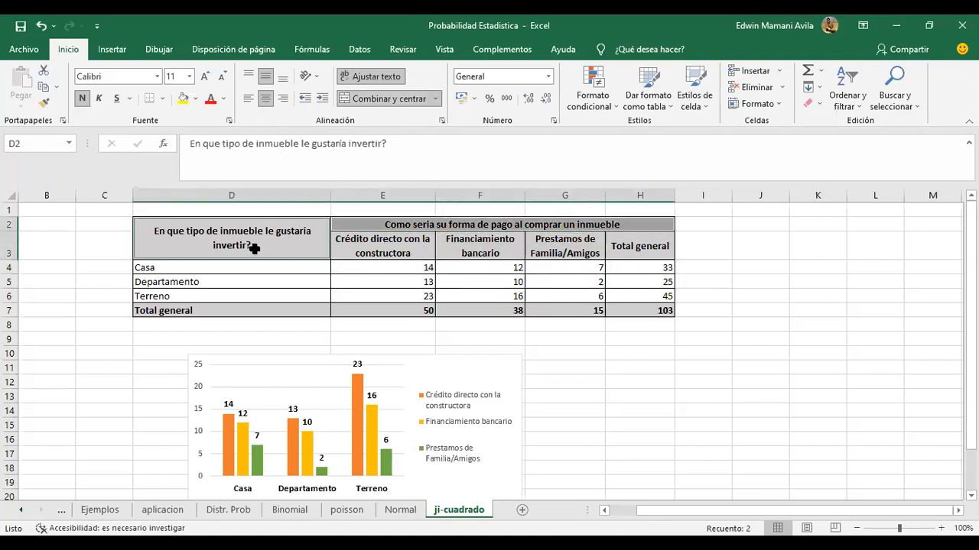
# Step: Move the column chart beside the contingency table, starting around column I, so the area below the table is free
pyautogui.click(557, 323)
pyautogui.click(357, 365)
pyautogui.moveTo(448, 360); pyautogui.dragTo(782, 245)
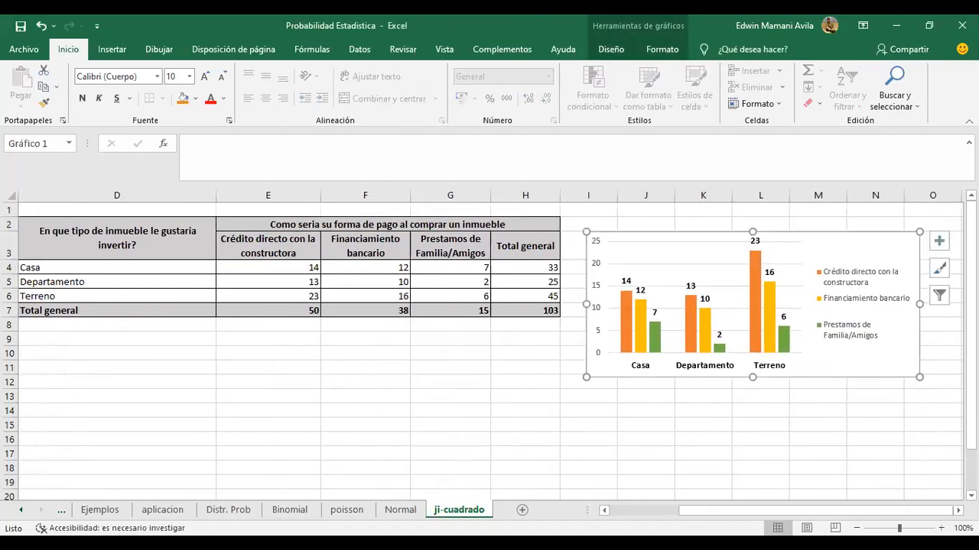
pyautogui.moveTo(739, 513); pyautogui.dragTo(670, 509)
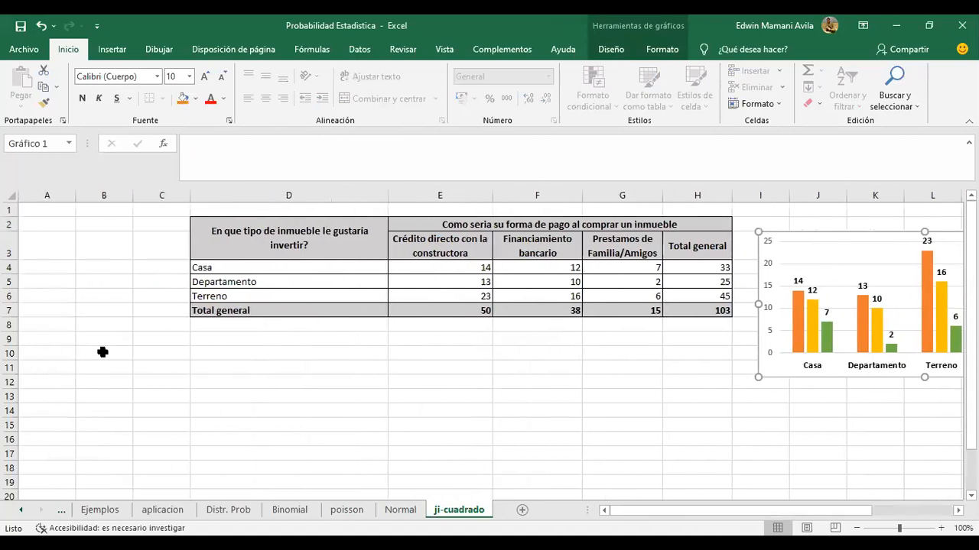
# Step: Begin the hypothesis statement in cell D10 with the label "Hipotesis :"
pyautogui.click(233, 343)
pyautogui.click(229, 365)
pyautogui.press('Up')
pyautogui.write('Hipotes')
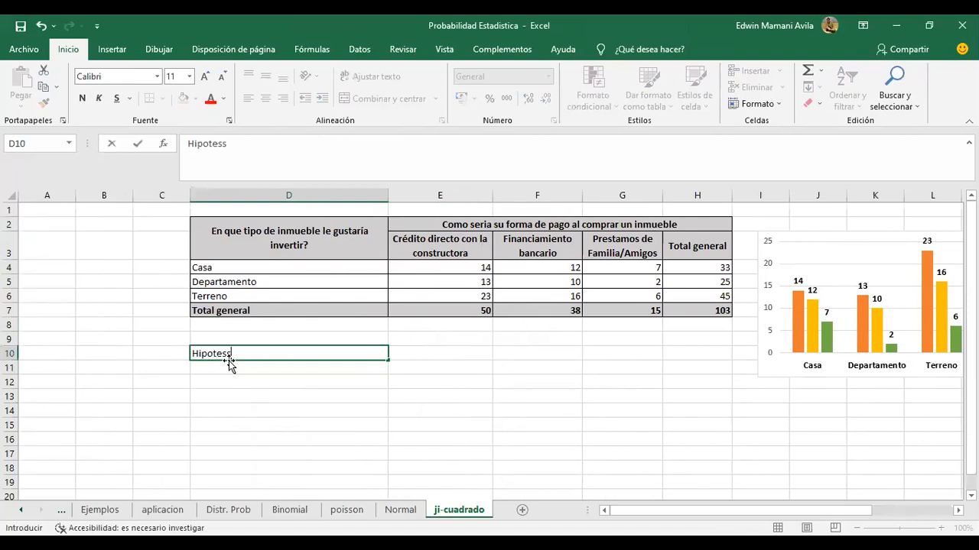
pyautogui.write('is ')
pyautogui.write(': las')
pyautogui.press('BackSpace')
pyautogui.press('BackSpace')
pyautogui.press('BackSpace')
pyautogui.write('EL')
pyautogui.press('BackSpace')
pyautogui.write('l tipo de im')
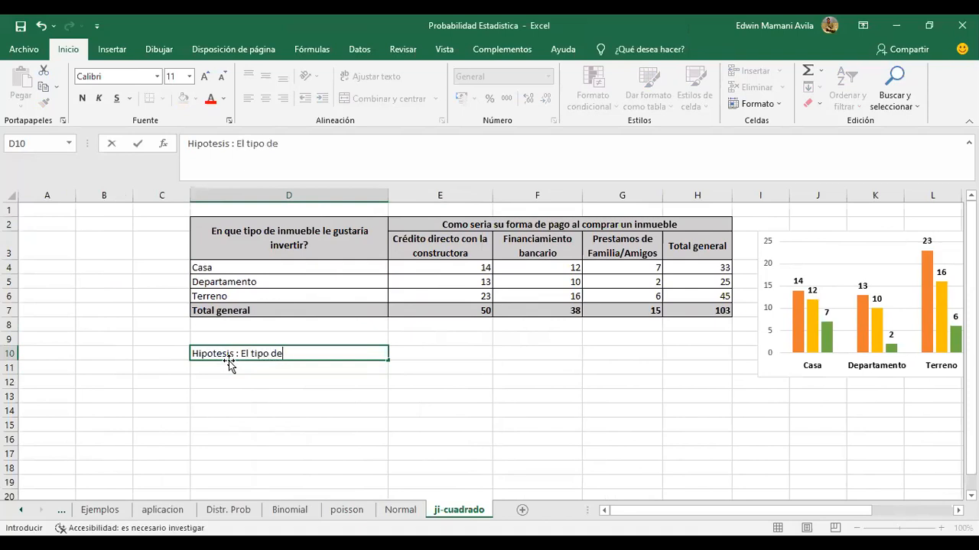
pyautogui.press('BackSpace')
pyautogui.press('BackSpace')
pyautogui.press('BackSpace')
pyautogui.press('BackSpace')
pyautogui.press('BackSpace')
pyautogui.press('BackSpace')
pyautogui.press('BackSpace')
pyautogui.press('BackSpace')
pyautogui.press('BackSpace')
pyautogui.press('BackSpace')
pyautogui.press('BackSpace')
pyautogui.press('BackSpace')
pyautogui.press('BackSpace')
# Step: Complete the statement in D10 so it reads "Hipotesis : Las variable cualitativas son independiente"
pyautogui.write('Las va')
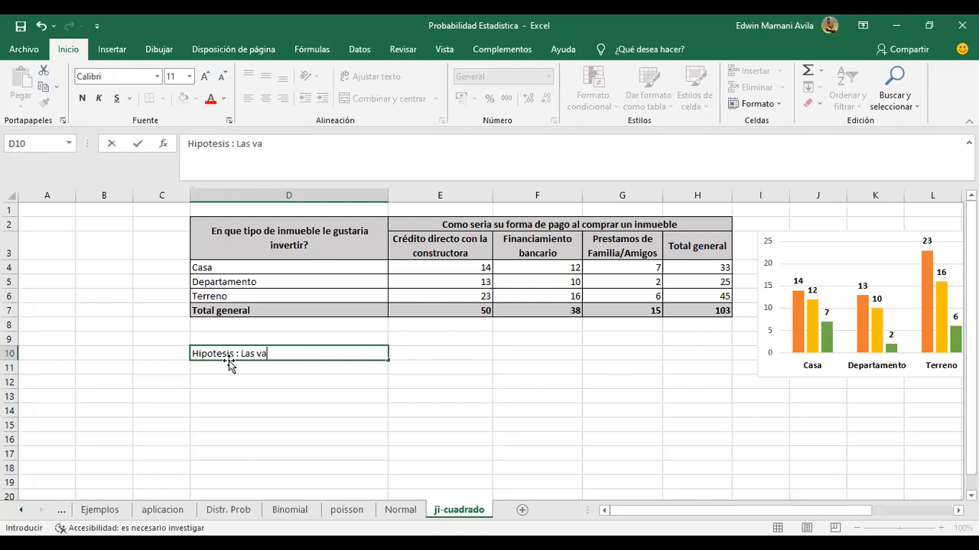
pyautogui.write('riable cualiti')
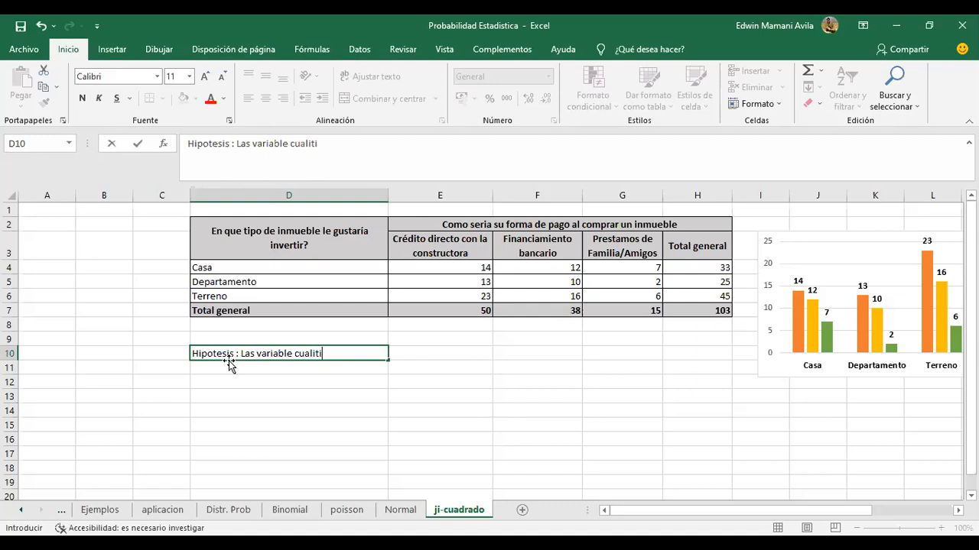
pyautogui.press('BackSpace')
pyautogui.write('ativas ')
pyautogui.write('son inde')
pyautogui.write('pen')
pyautogui.press('BackSpace')
pyautogui.write('ndi')
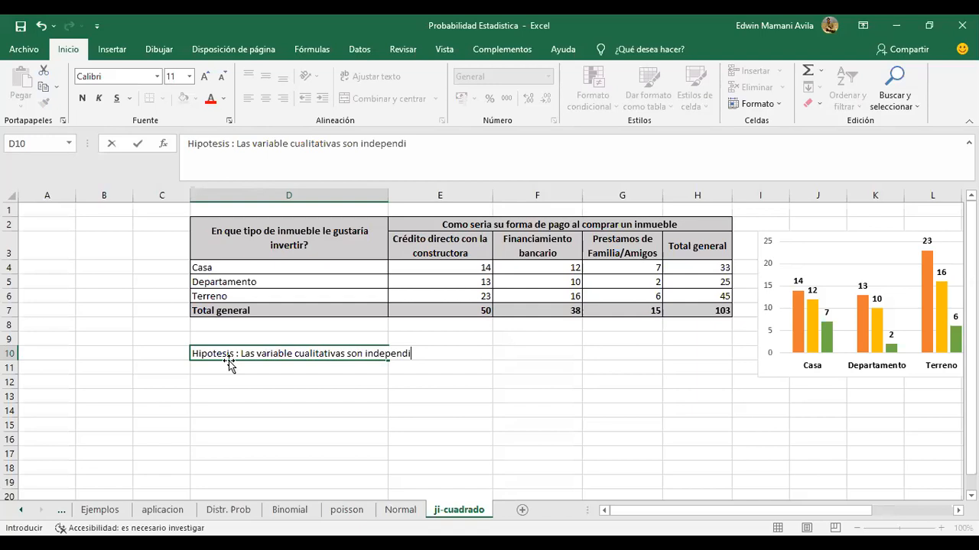
pyautogui.write('ente')
pyautogui.press('Return')
# Step: Make the hypothesis text in D10 bold and increase its font size to 14
pyautogui.click(239, 353)
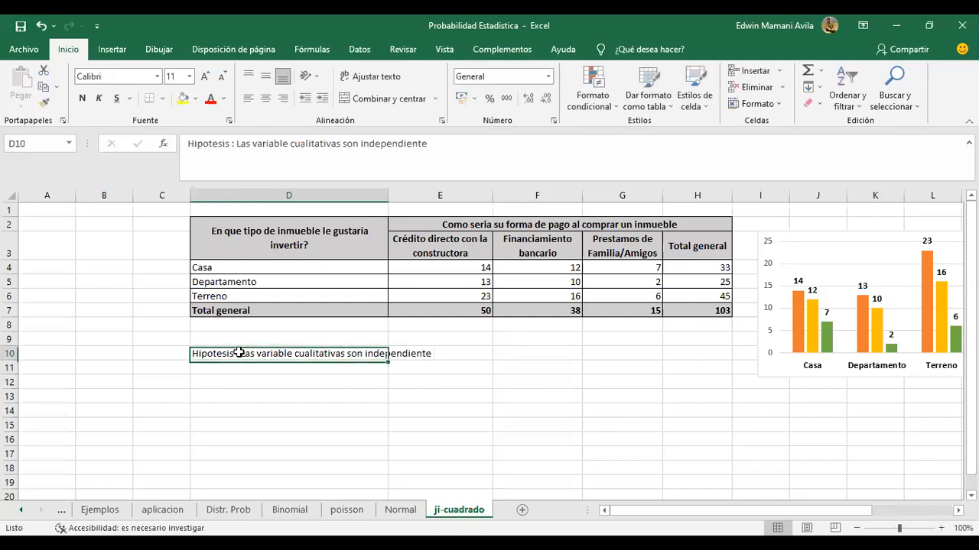
pyautogui.hotkey('ctrl', 'n')
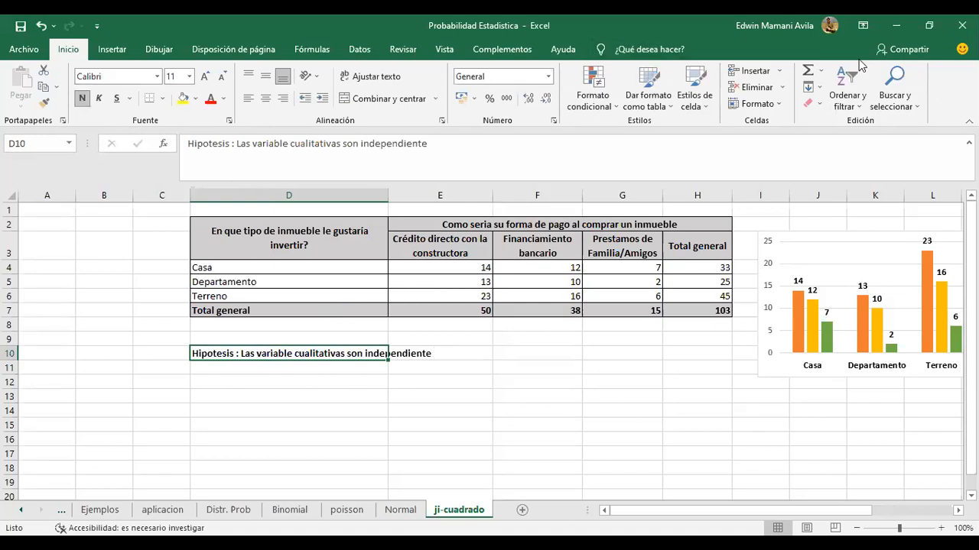
pyautogui.click(709, 288)
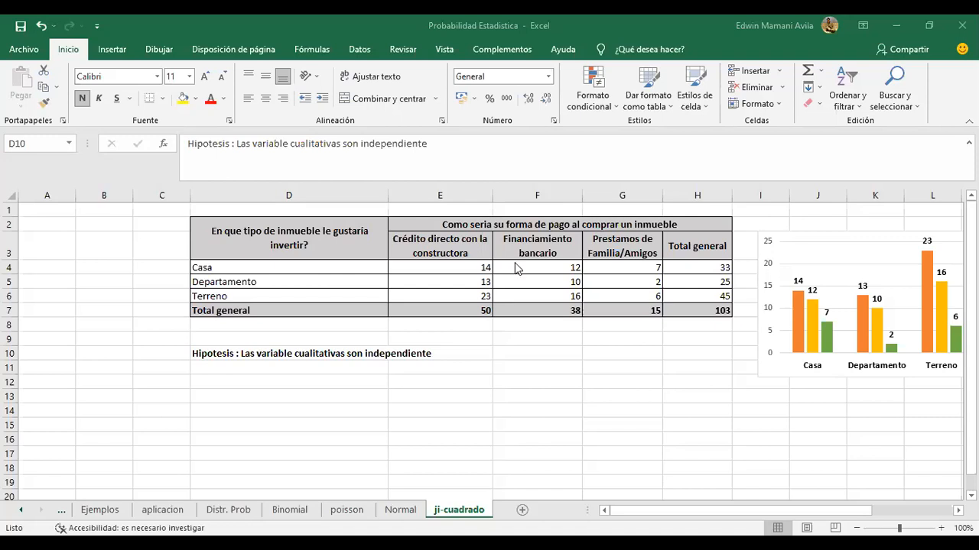
pyautogui.click(270, 292)
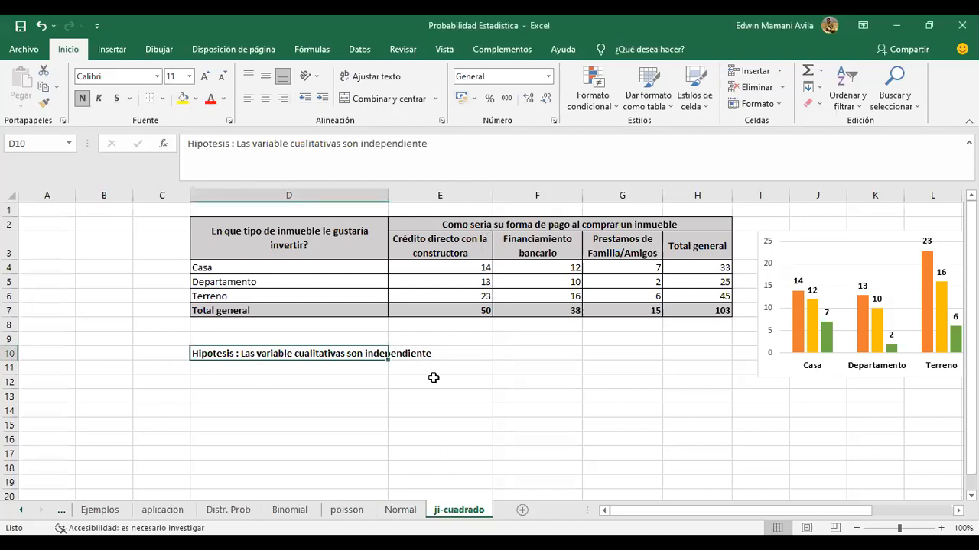
pyautogui.click(205, 76)
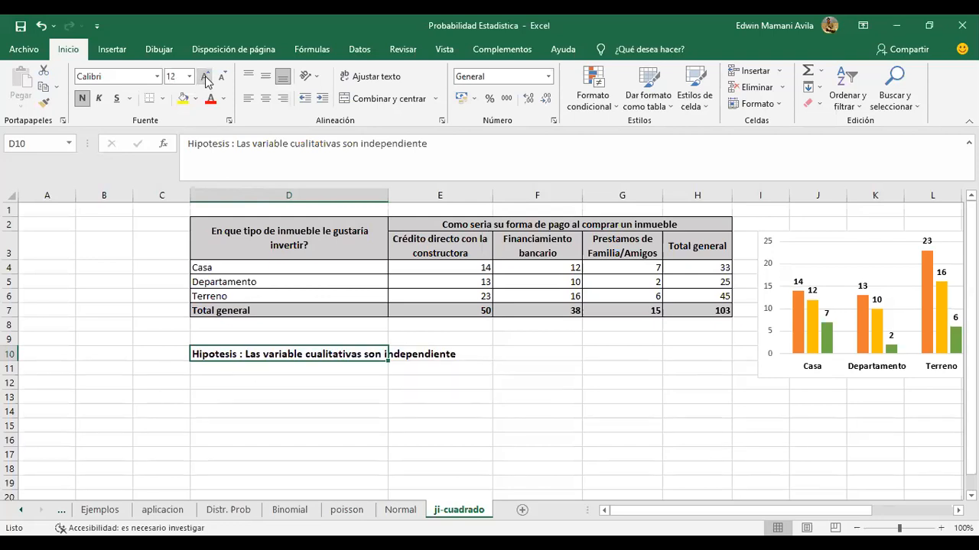
pyautogui.click(205, 77)
pyautogui.click(505, 349)
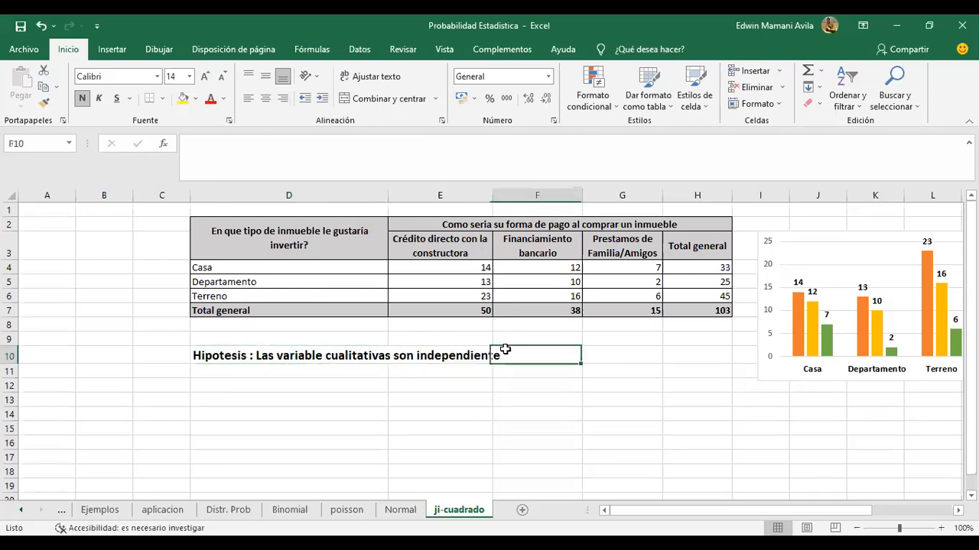
# Step: Hide the gridlines on the ji-cuadrado sheet
pyautogui.click(444, 49)
pyautogui.click(244, 103)
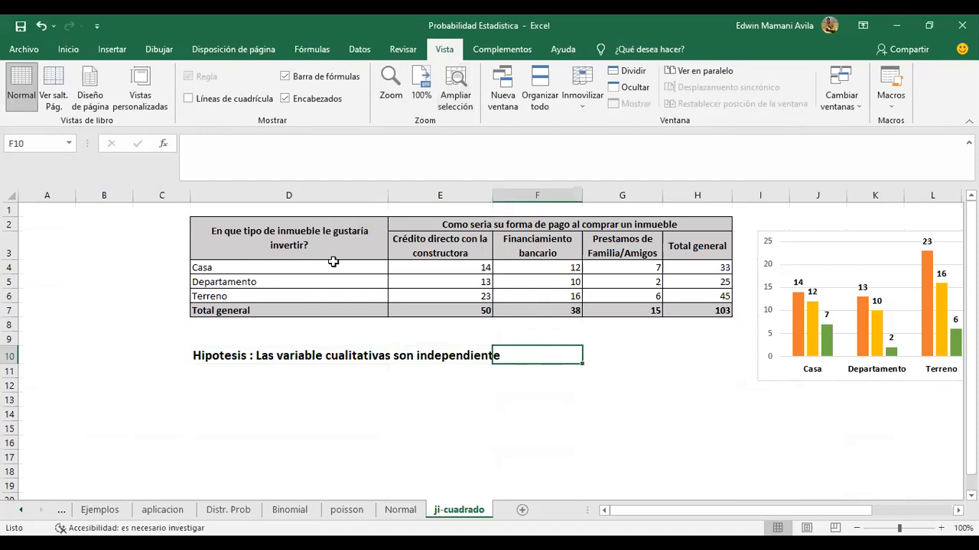
pyautogui.click(483, 384)
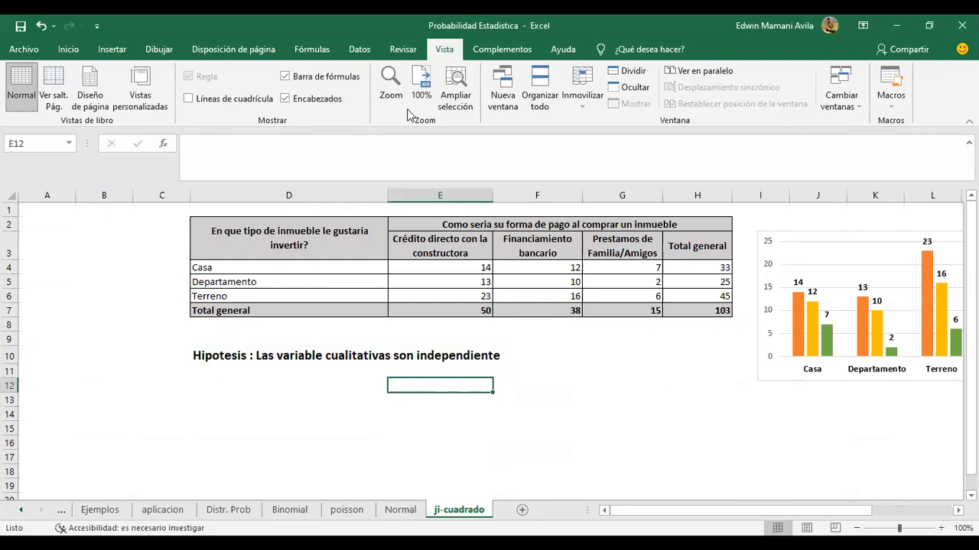
# Step: Review the independence hypothesis in D10 against the table's two qualitative variables, property type and form of payment
pyautogui.hotkey('alt', 'Tab')
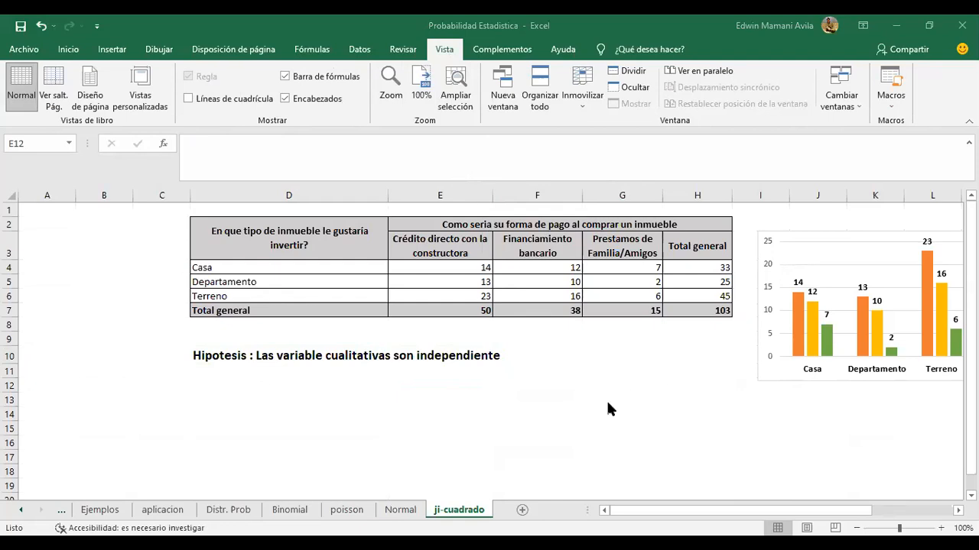
pyautogui.click(255, 373)
pyautogui.click(222, 353)
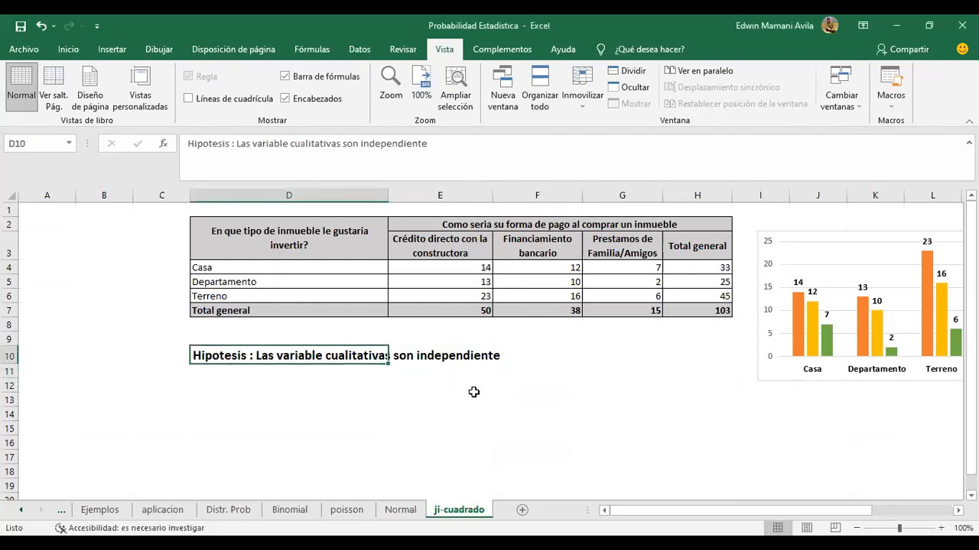
pyautogui.click(528, 375)
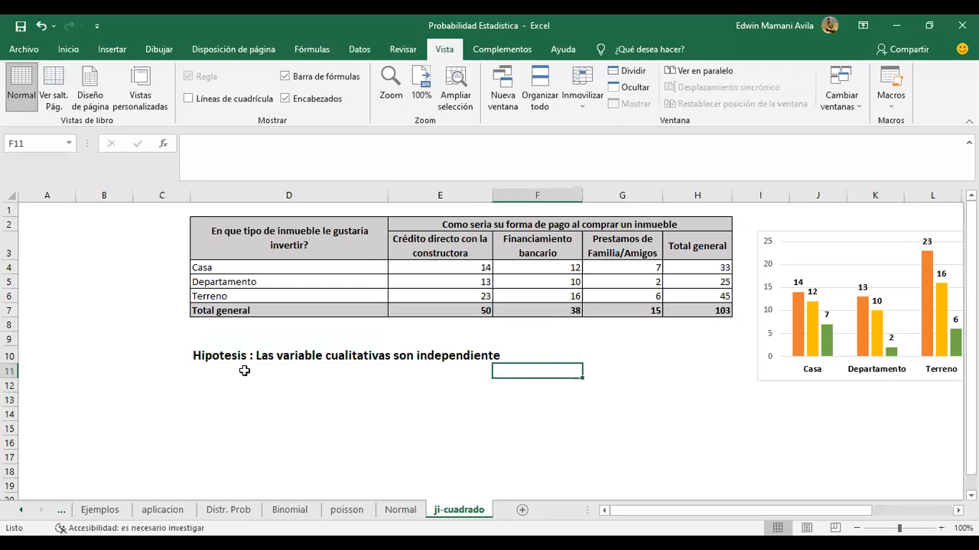
pyautogui.click(246, 377)
pyautogui.click(219, 355)
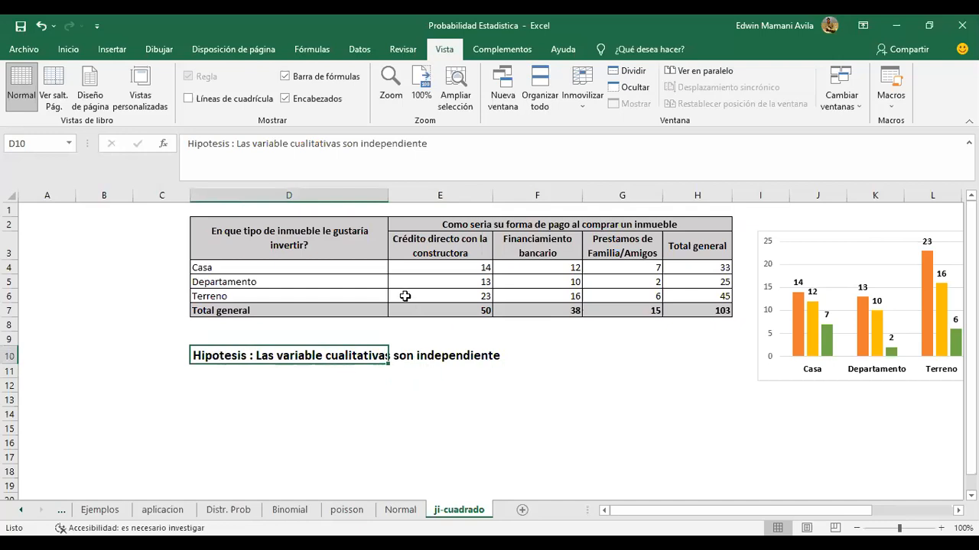
pyautogui.click(323, 245)
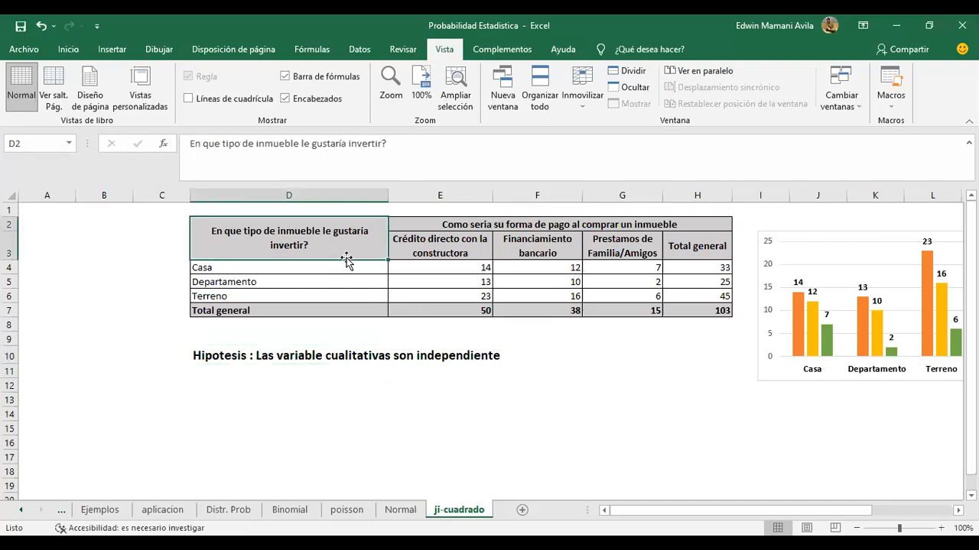
pyautogui.click(469, 228)
pyautogui.click(268, 236)
pyautogui.click(228, 267)
pyautogui.click(237, 279)
pyautogui.click(251, 295)
pyautogui.moveTo(256, 268); pyautogui.dragTo(262, 298)
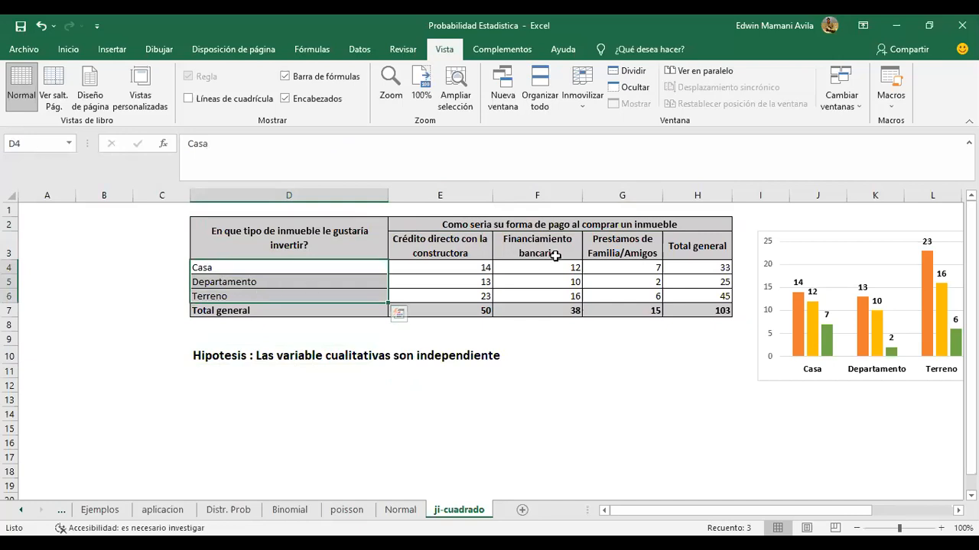
pyautogui.click(552, 224)
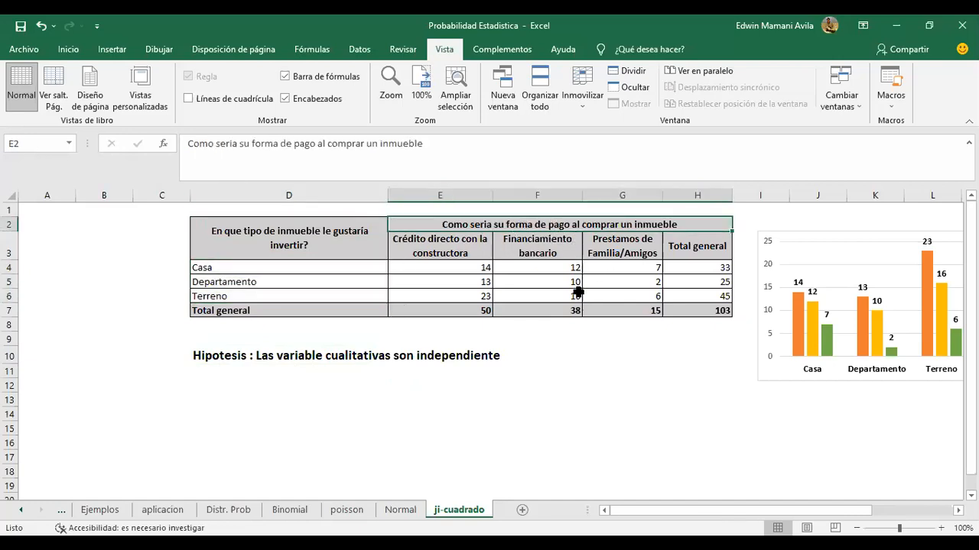
pyautogui.click(307, 242)
pyautogui.click(452, 225)
pyautogui.click(317, 246)
pyautogui.click(448, 224)
pyautogui.click(343, 240)
pyautogui.click(451, 223)
pyautogui.click(205, 350)
# Step: Enter the heading "calcular el valor de ji cuadrado de tabla" in D12
pyautogui.click(212, 393)
pyautogui.click(209, 375)
pyautogui.click(216, 387)
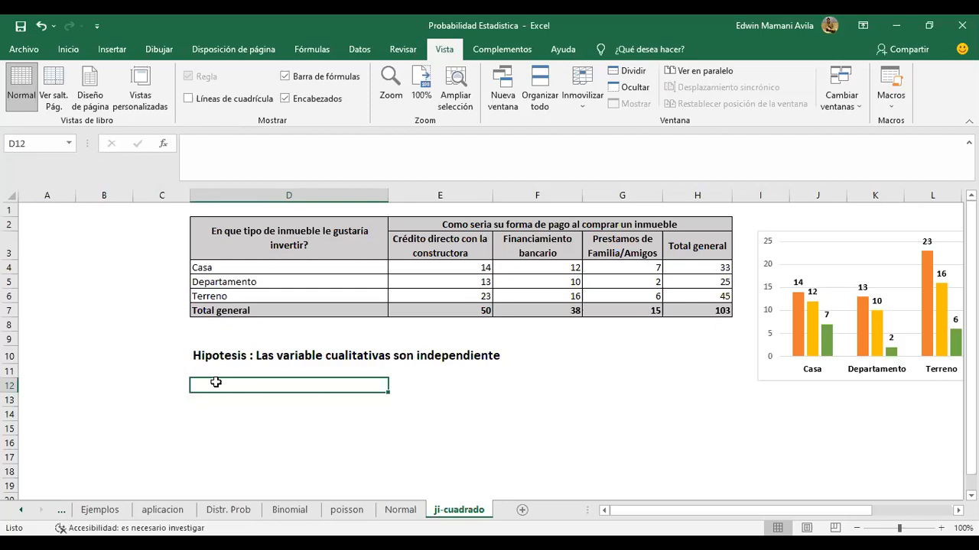
pyautogui.write('calcula')
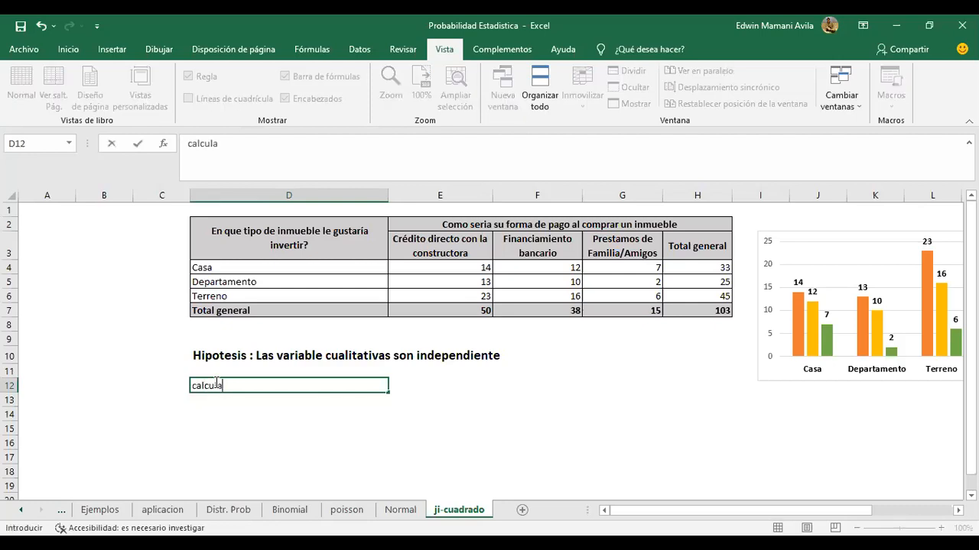
pyautogui.write('r el valor de ')
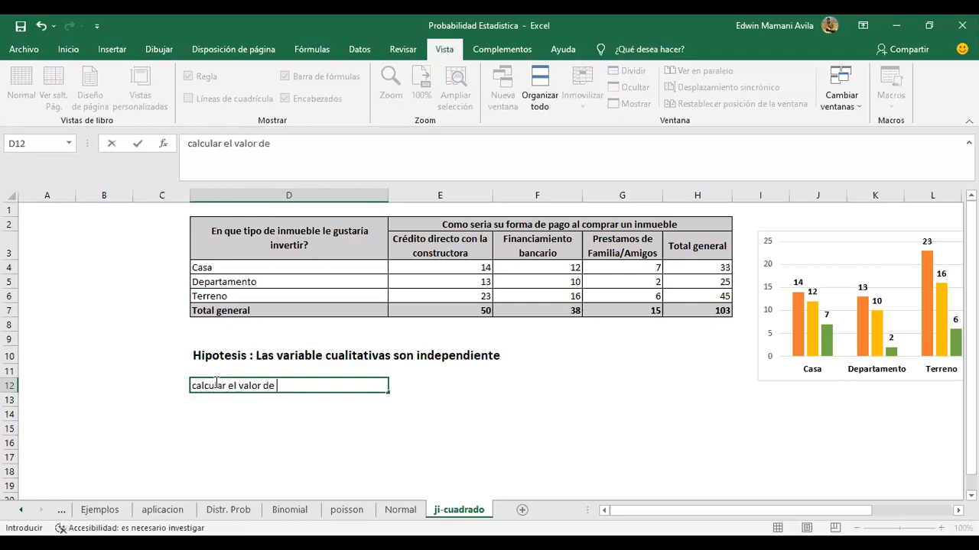
pyautogui.write('c')
pyautogui.press('BackSpace')
pyautogui.write('ji cua')
pyautogui.write('drado de tabla')
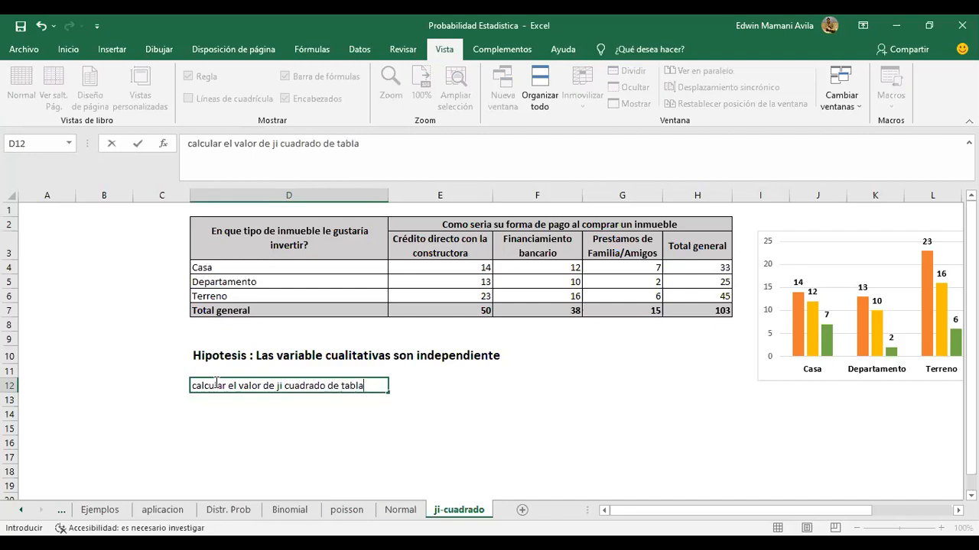
pyautogui.press('Return')
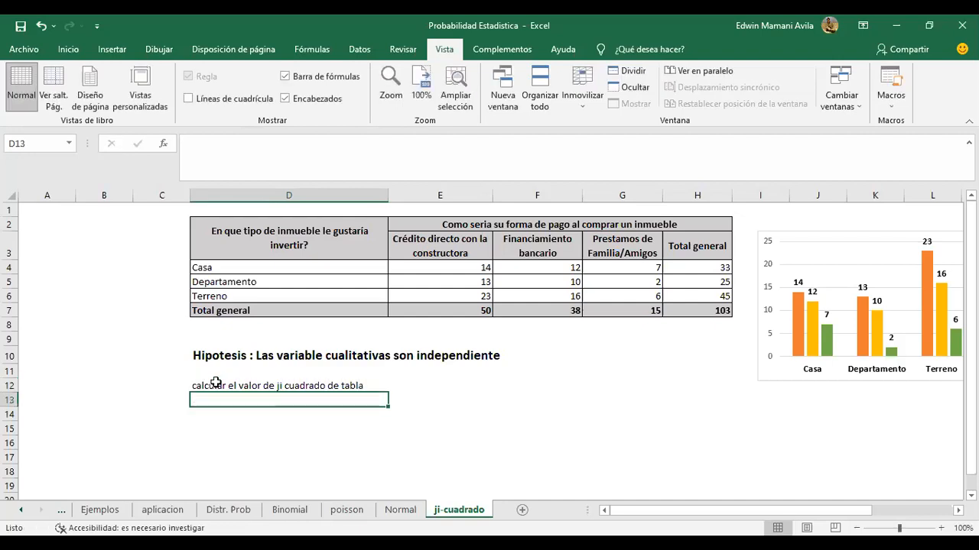
# Step: Make the heading in D12 bold and increase its font size to 12
pyautogui.click(215, 384)
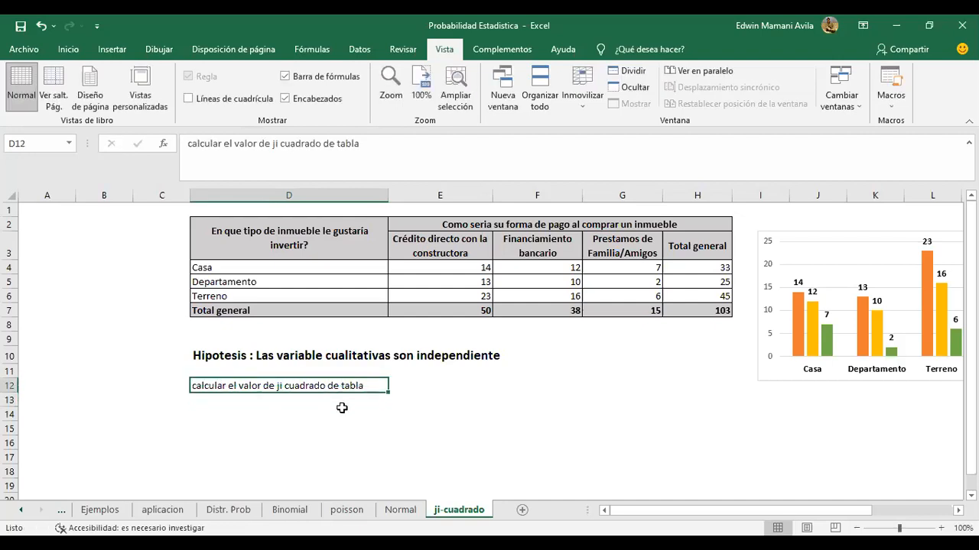
pyautogui.hotkey('ctrl', 'b')
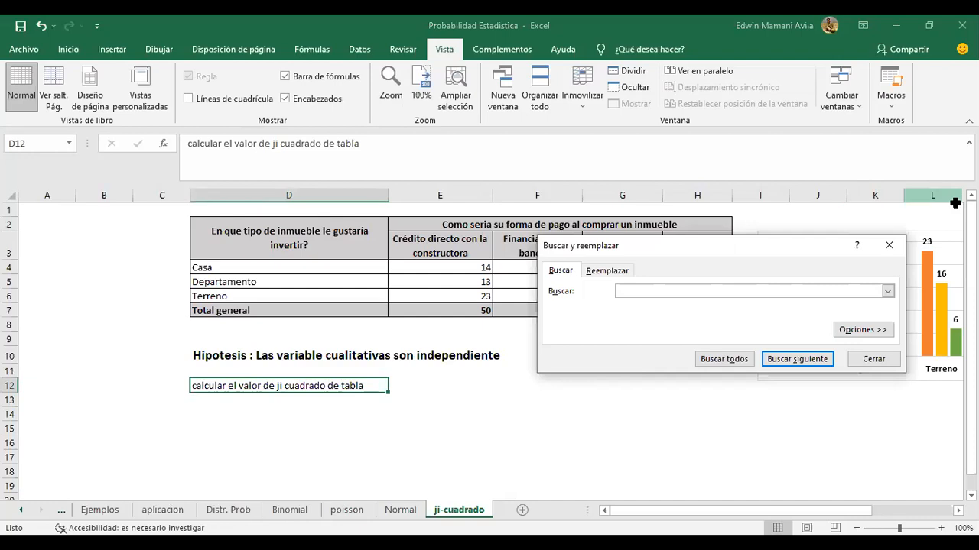
pyautogui.click(885, 246)
pyautogui.hotkey('ctrl', 'n')
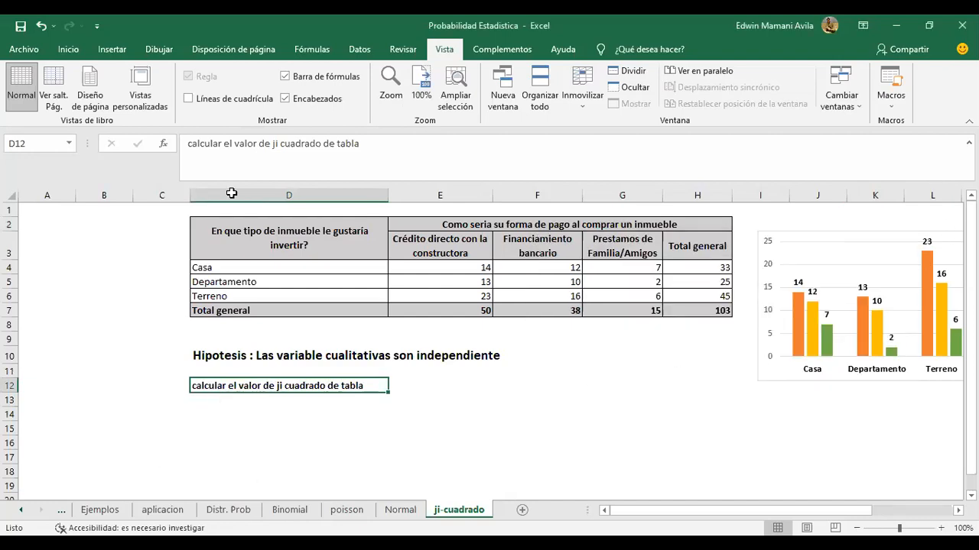
pyautogui.click(69, 49)
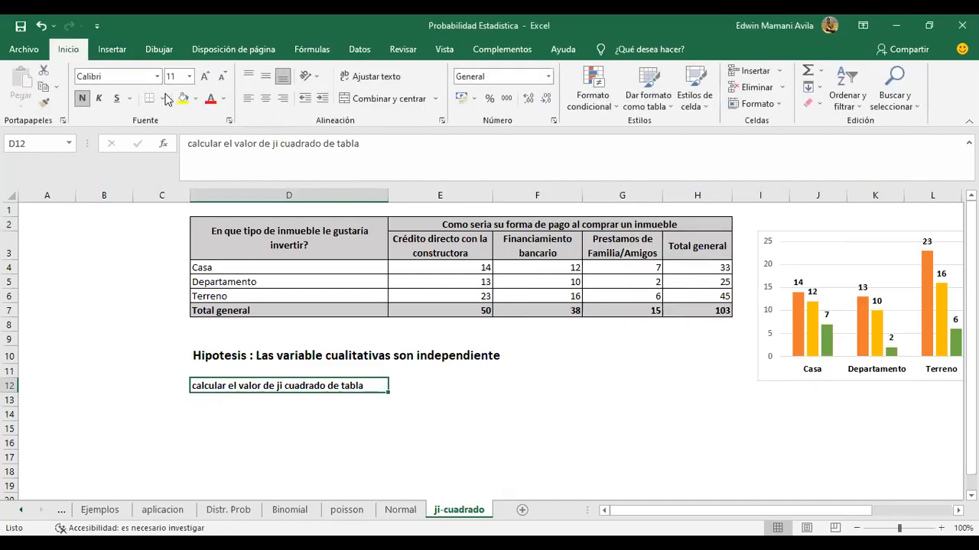
pyautogui.click(206, 77)
pyautogui.click(376, 417)
pyautogui.click(315, 388)
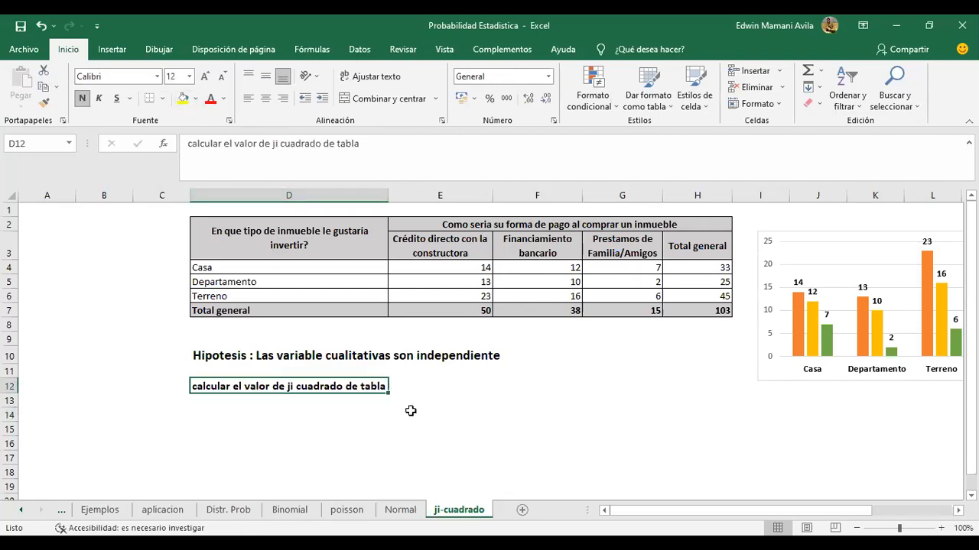
# Step: Enter the label "Grados de libertad" in D13, below the heading
pyautogui.click(336, 406)
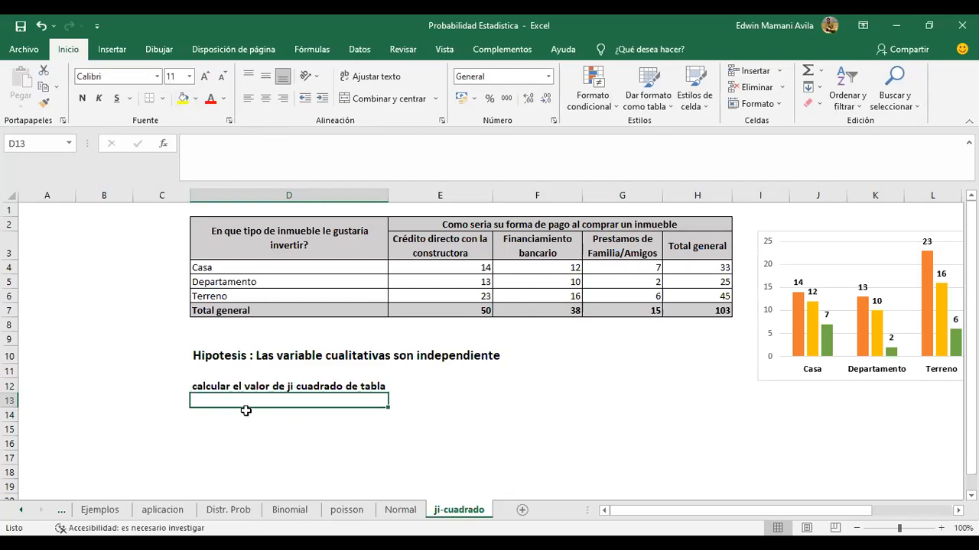
pyautogui.write('G')
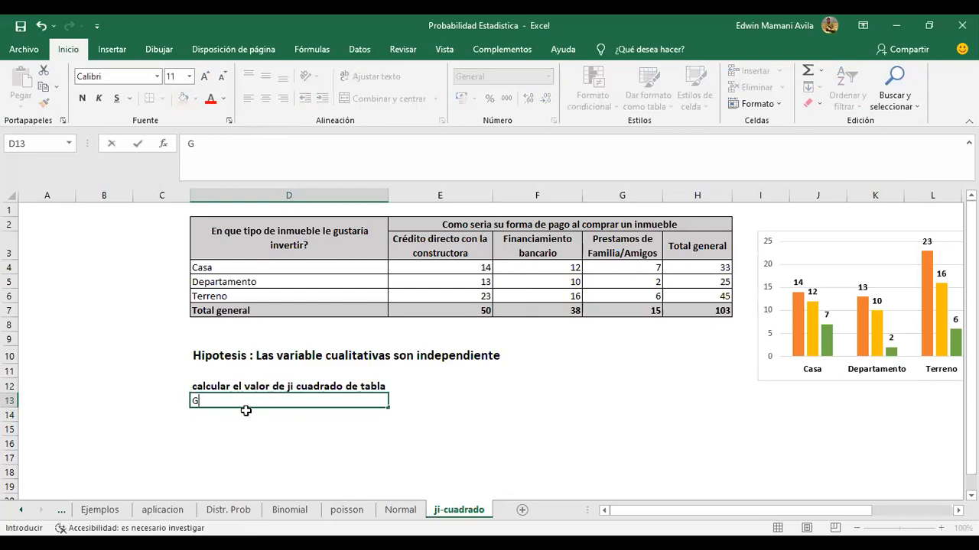
pyautogui.write('rados de libertar')
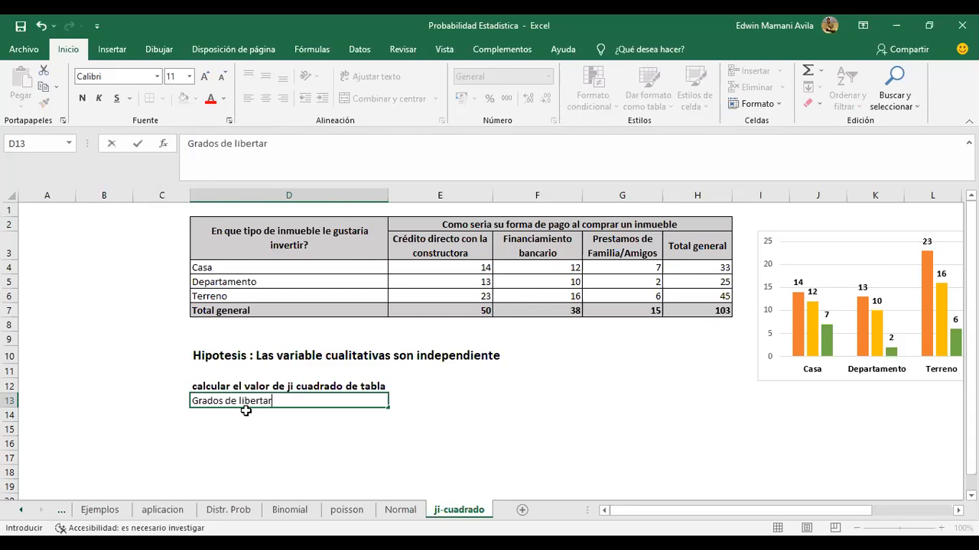
pyautogui.press('BackSpace')
pyautogui.write('d')
pyautogui.press('Return')
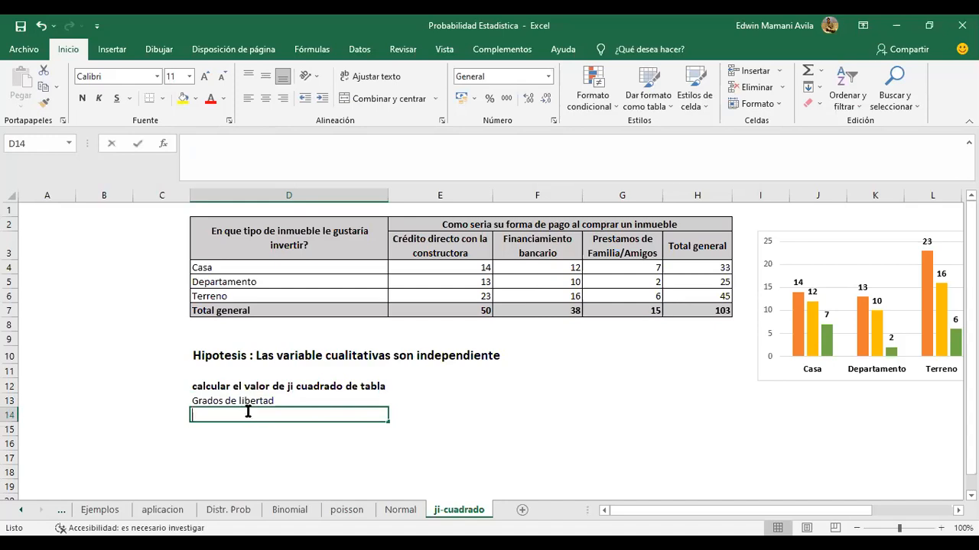
# Step: Add the labels "Nro de filas" in D14 and "Nro columnas" in D15
pyautogui.write('Nro d')
pyautogui.press('BackSpace')
pyautogui.press('BackSpace')
pyautogui.write('de fil')
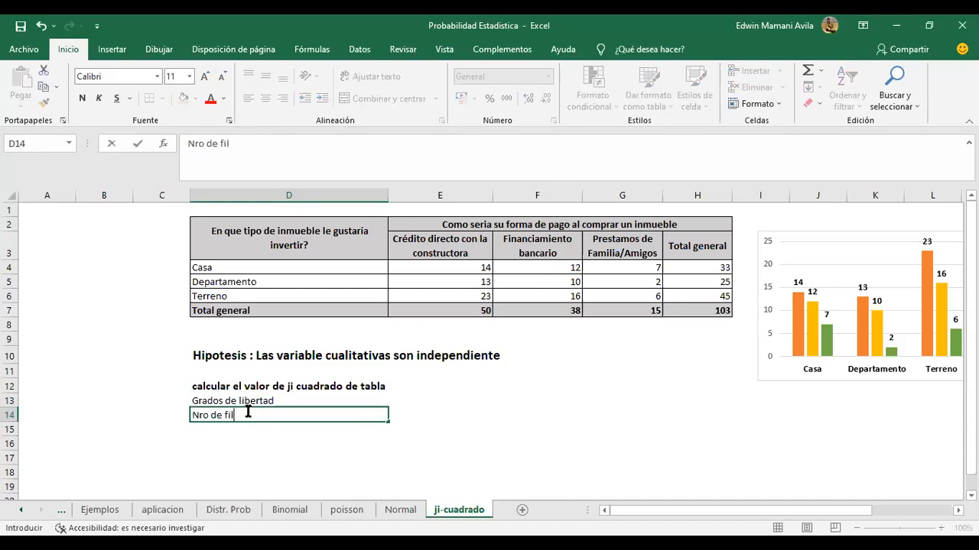
pyautogui.write('as d')
pyautogui.press('BackSpace')
pyautogui.press('Return')
pyautogui.write('Nro ')
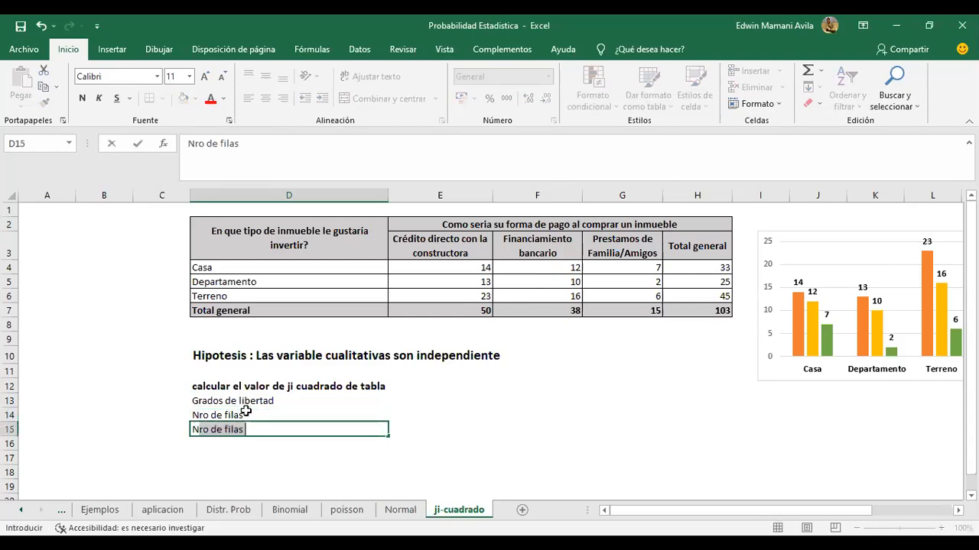
pyautogui.write('columnas')
pyautogui.press('Return')
# Step: Make the three labels in D13:D15 bold and increase their font size to 14
pyautogui.moveTo(247, 401); pyautogui.dragTo(258, 430)
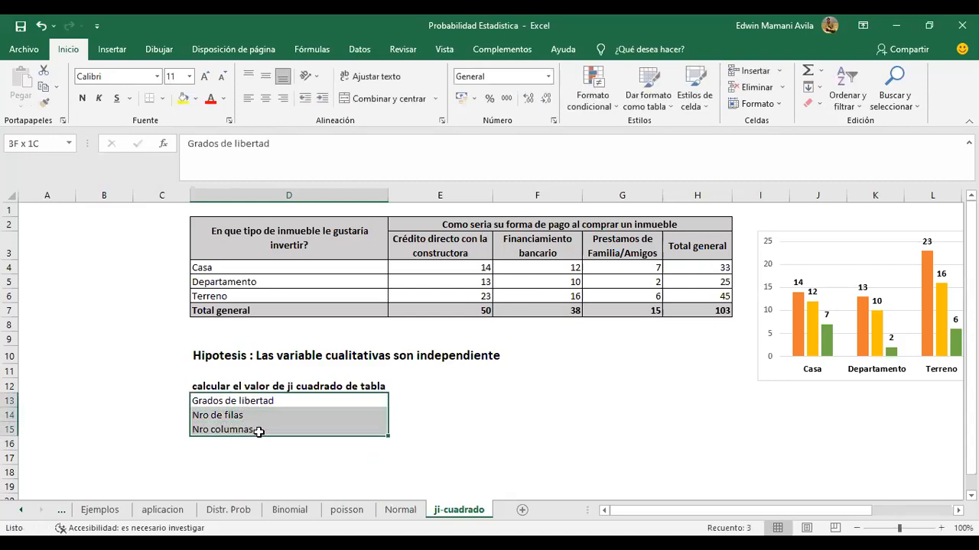
pyautogui.click(82, 98)
pyautogui.click(204, 77)
pyautogui.click(205, 77)
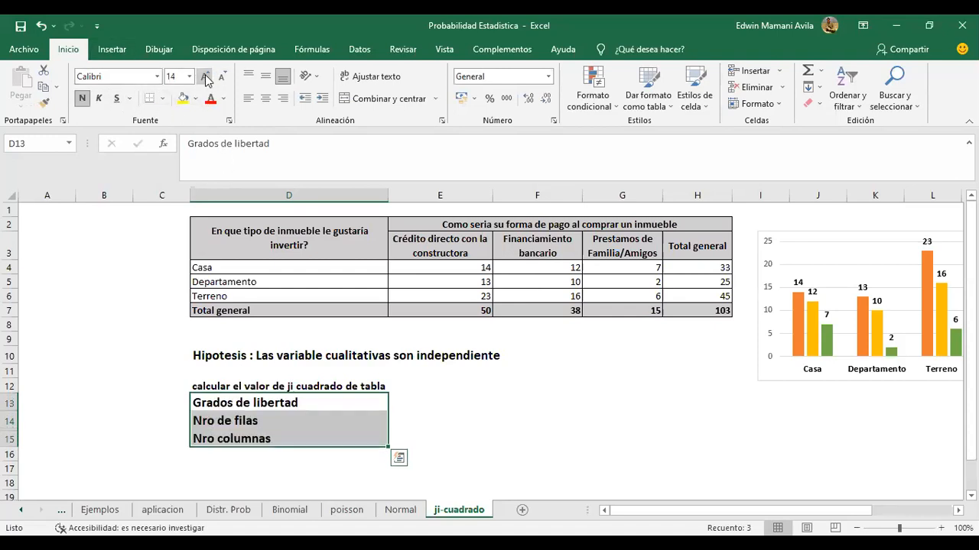
pyautogui.click(282, 387)
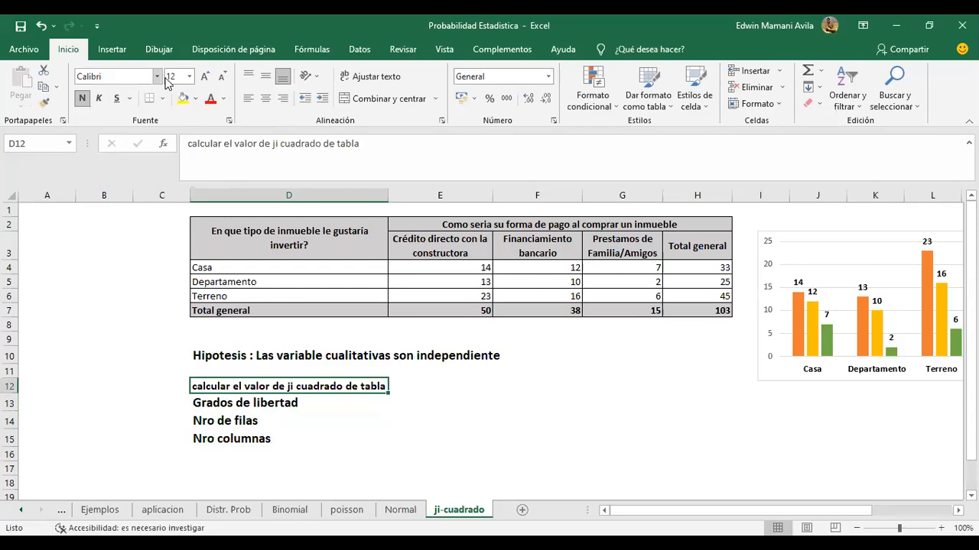
pyautogui.click(205, 77)
pyautogui.click(205, 77)
pyautogui.click(220, 77)
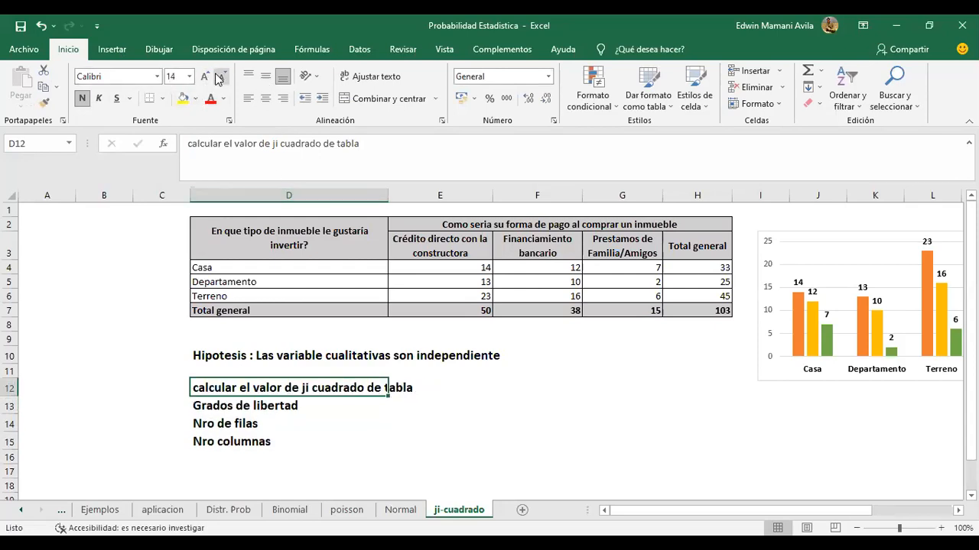
pyautogui.click(219, 77)
pyautogui.click(440, 370)
# Step: Reduce the font size of the labels in D13:D15 to 12 and add borders to all cells of D13:E15
pyautogui.moveTo(255, 403); pyautogui.dragTo(256, 441)
pyautogui.click(220, 77)
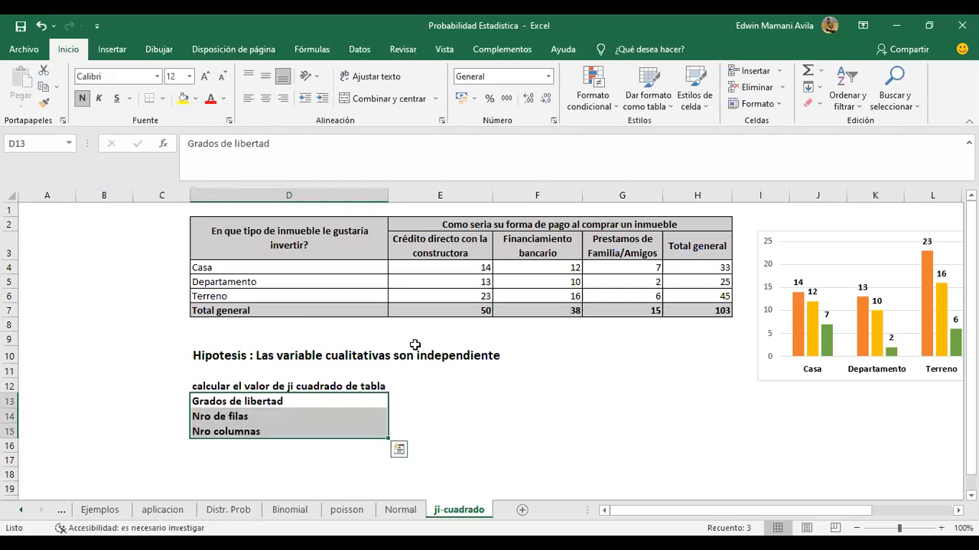
pyautogui.moveTo(302, 388); pyautogui.dragTo(459, 432)
pyautogui.click(162, 102)
# Step: Go over the Casa, Departamento and Terreno rows and enter 3 as the number of rows in E14
pyautogui.click(429, 413)
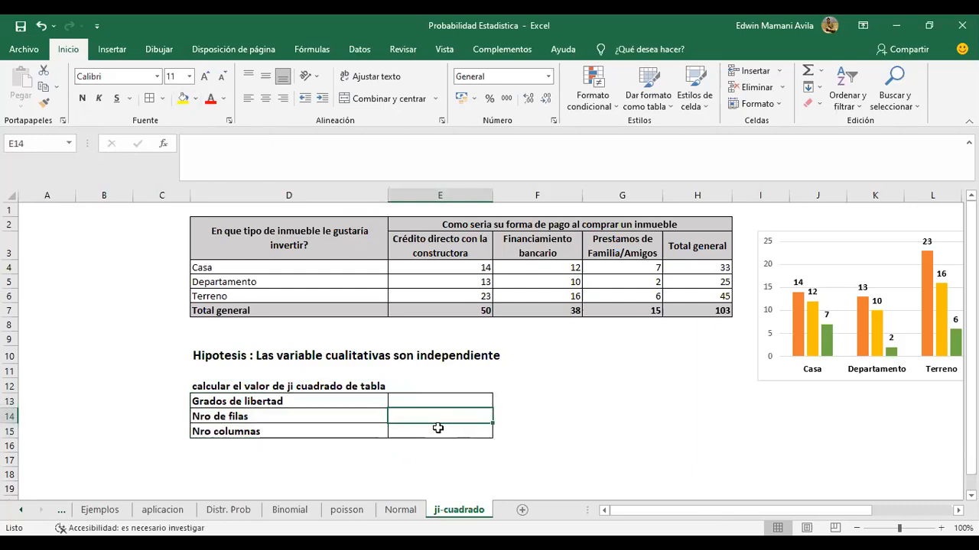
pyautogui.moveTo(256, 263); pyautogui.dragTo(700, 273)
pyautogui.moveTo(382, 284); pyautogui.dragTo(705, 280)
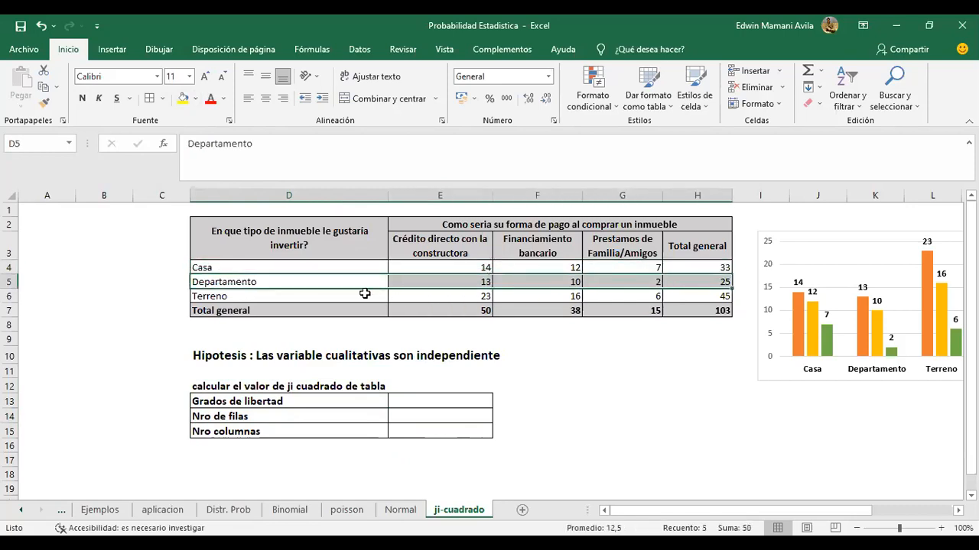
pyautogui.moveTo(364, 294); pyautogui.dragTo(722, 296)
pyautogui.click(273, 239)
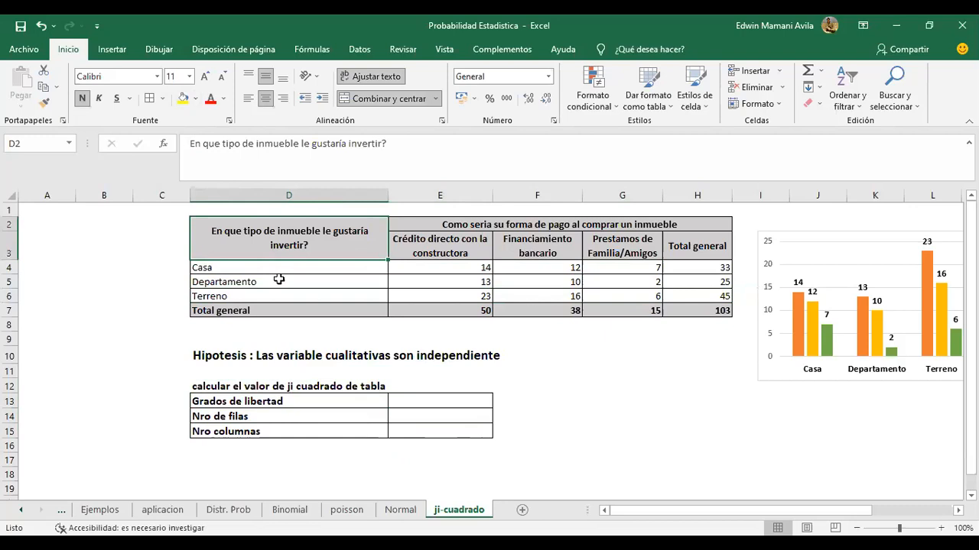
pyautogui.click(430, 417)
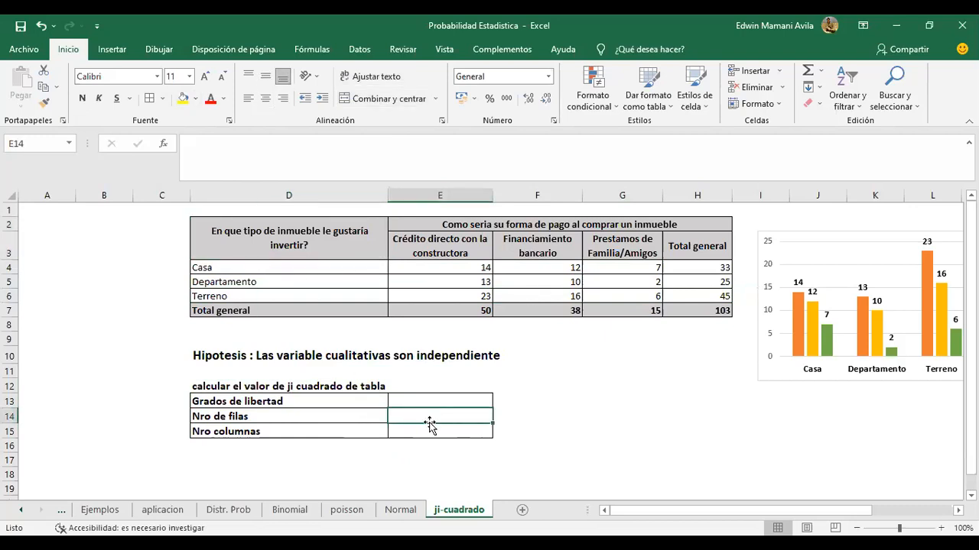
pyautogui.write('3')
pyautogui.press('Return')
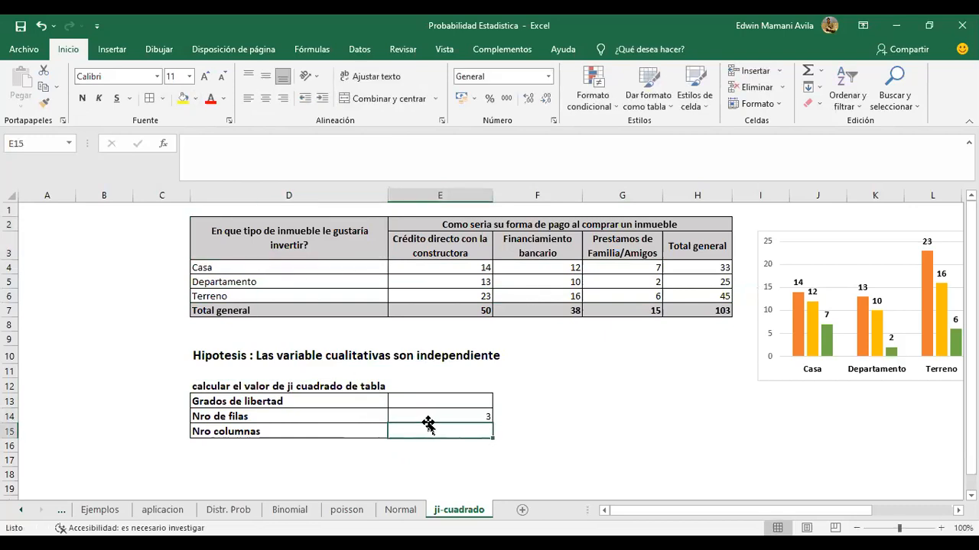
# Step: Go over the three form-of-payment columns and enter 3 as the number of columns in E15
pyautogui.moveTo(452, 244); pyautogui.dragTo(453, 296)
pyautogui.moveTo(531, 249); pyautogui.dragTo(535, 297)
pyautogui.moveTo(634, 252); pyautogui.dragTo(638, 296)
pyautogui.click(411, 428)
pyautogui.write('3')
pyautogui.press('Return')
# Step: Make the row and column counts in E14:E15 bold and increase their font size to 12
pyautogui.moveTo(413, 417); pyautogui.dragTo(419, 432)
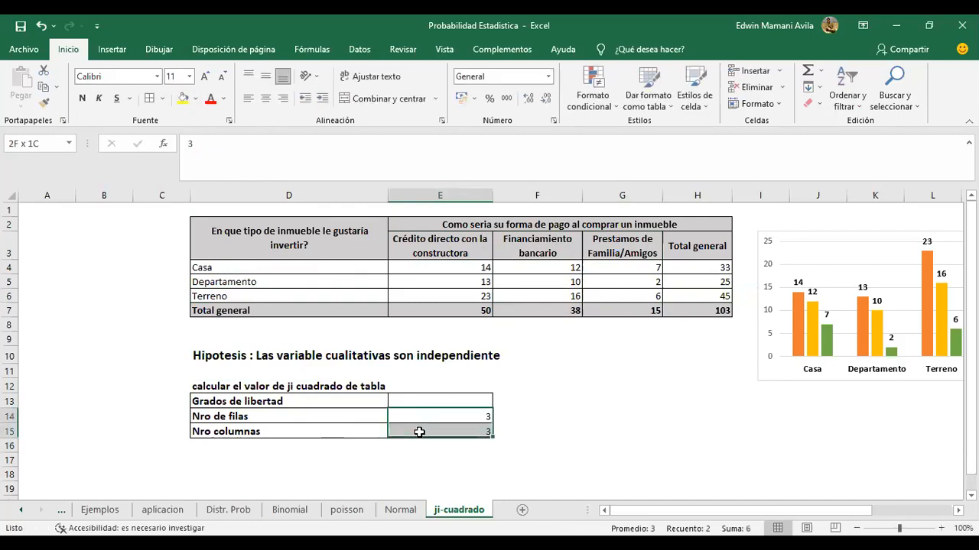
pyautogui.click(86, 100)
pyautogui.click(204, 78)
pyautogui.click(585, 461)
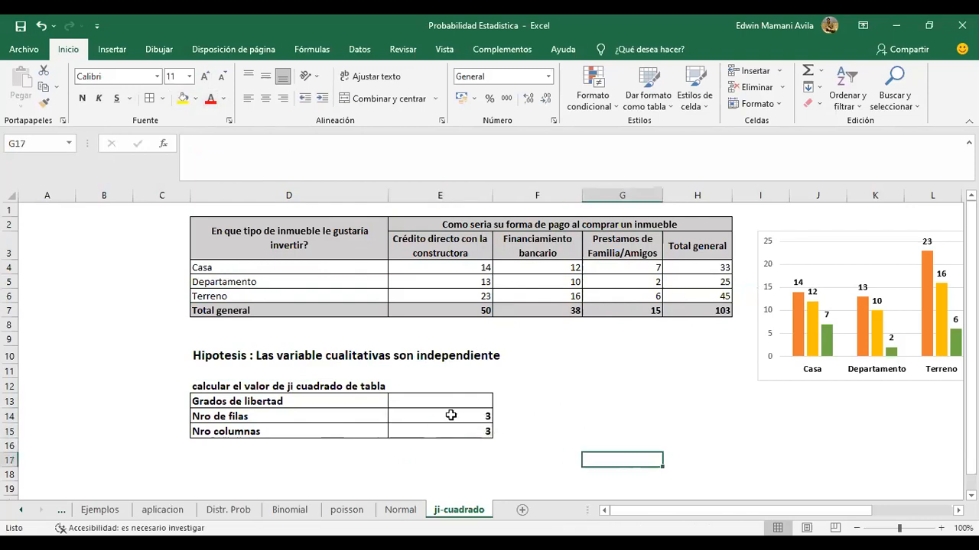
# Step: Calculate the degrees of freedom in E13 with the formula =(E14-1)*(E15-1)
pyautogui.click(432, 399)
pyautogui.write('=')
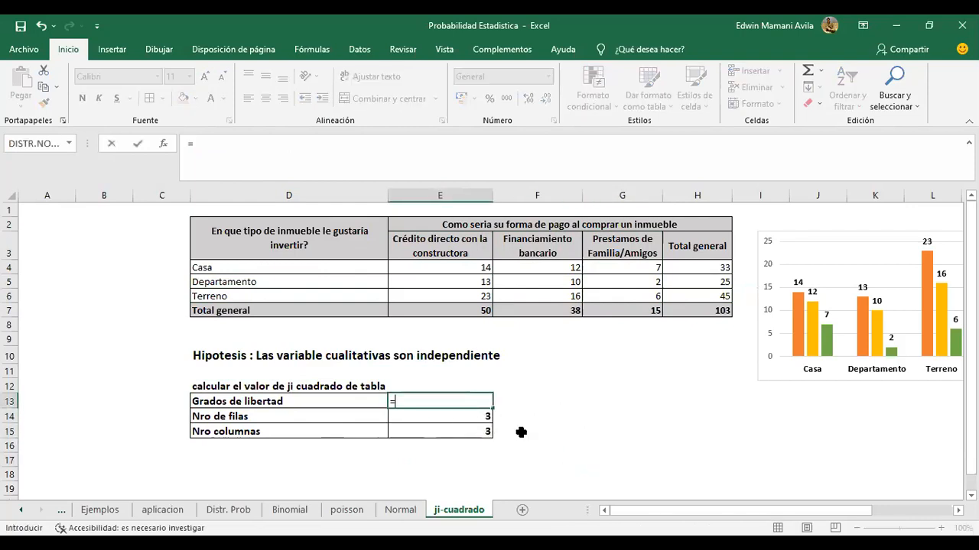
pyautogui.write('(E14-')
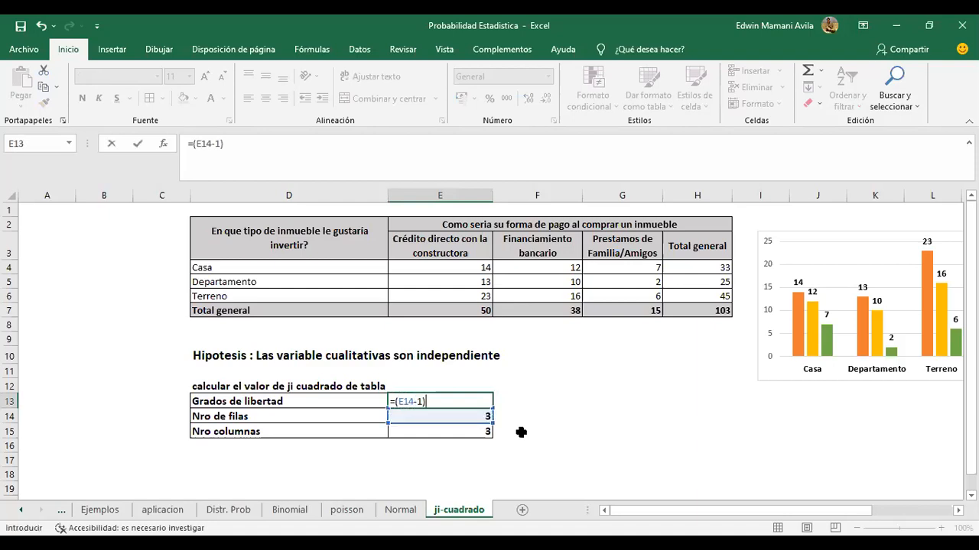
pyautogui.write('1)*(')
pyautogui.press('Down')
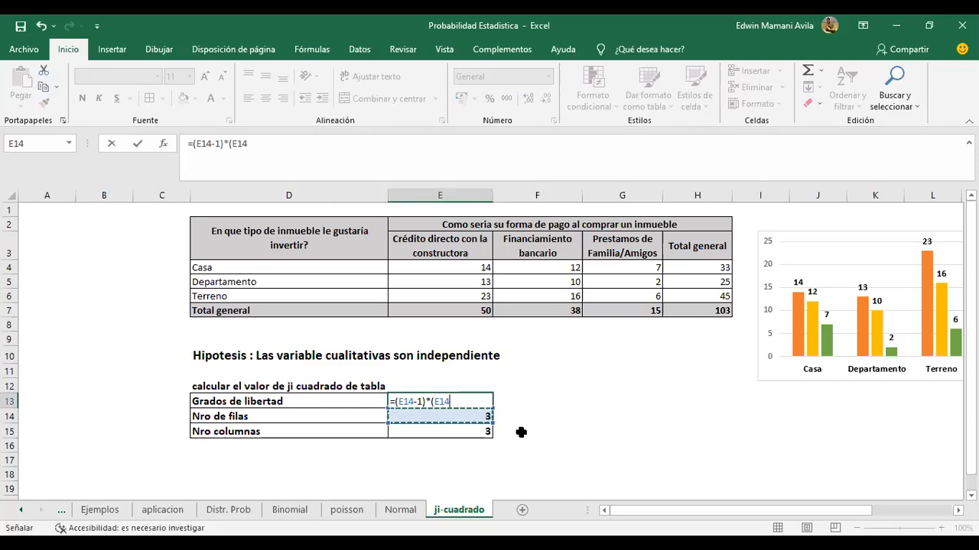
pyautogui.press('Down')
pyautogui.write('-1)')
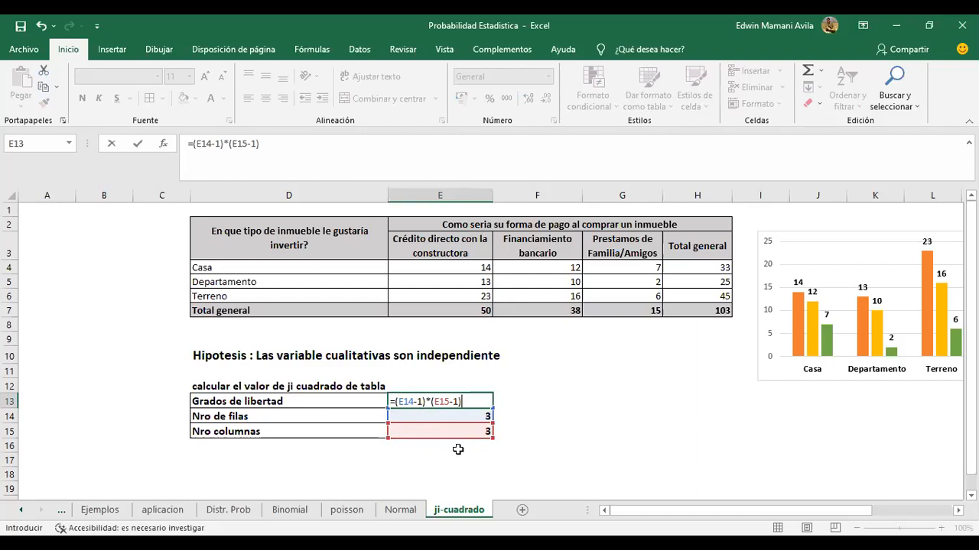
pyautogui.press('Return')
# Step: Make the degrees of freedom value in E13 bold at font size 12
pyautogui.click(449, 400)
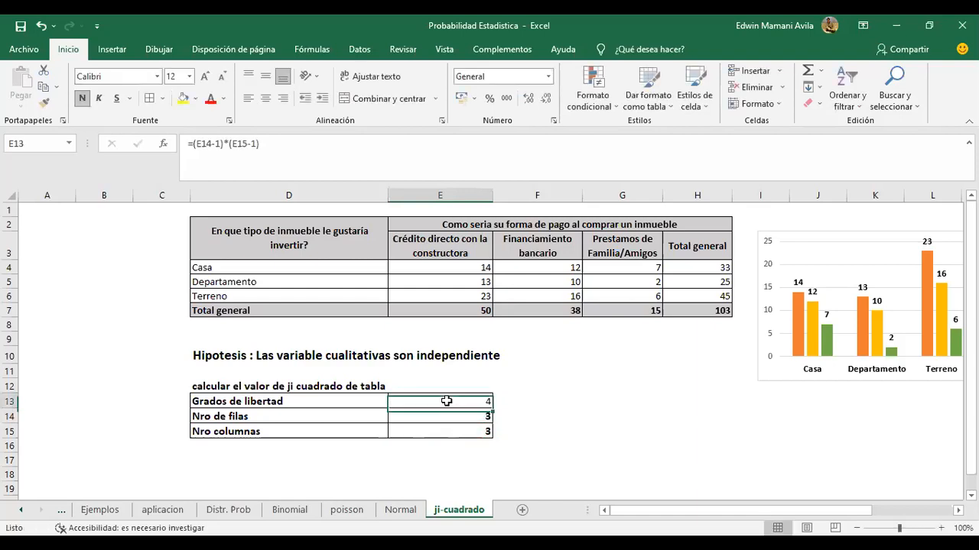
pyautogui.click(198, 76)
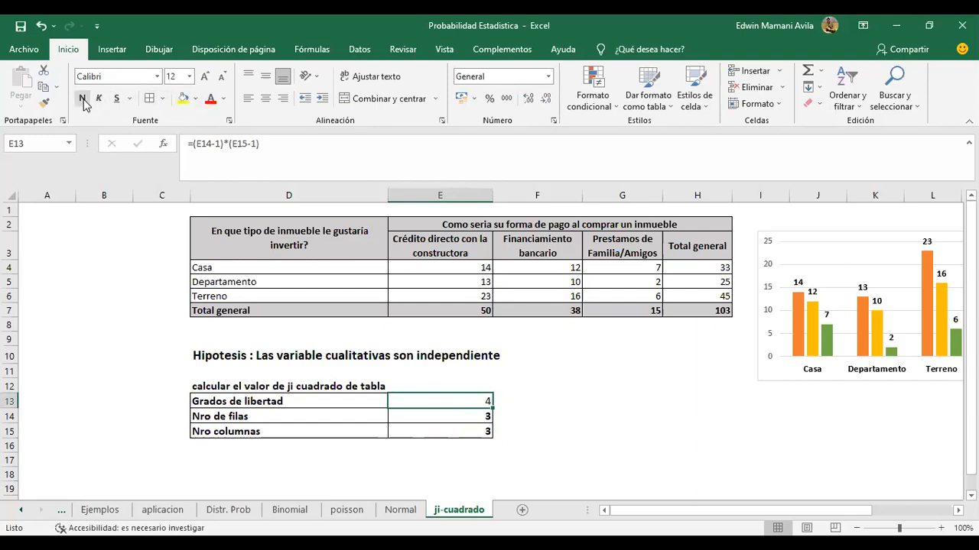
pyautogui.click(526, 412)
pyautogui.click(306, 447)
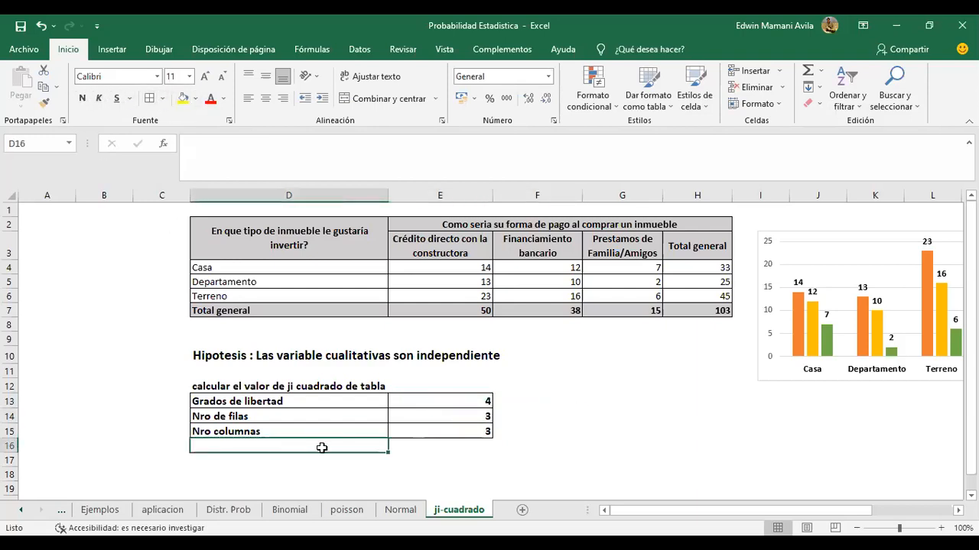
# Step: Label cell D16 as "Nivel significación", with the accented ó
pyautogui.write('Nivel sig')
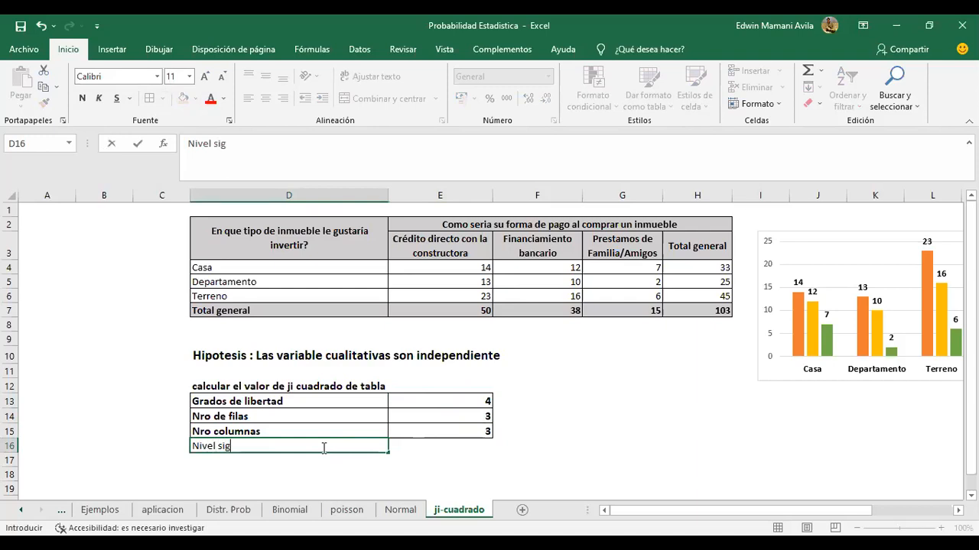
pyautogui.write('nificacion')
pyautogui.press('Return')
pyautogui.click(322, 447)
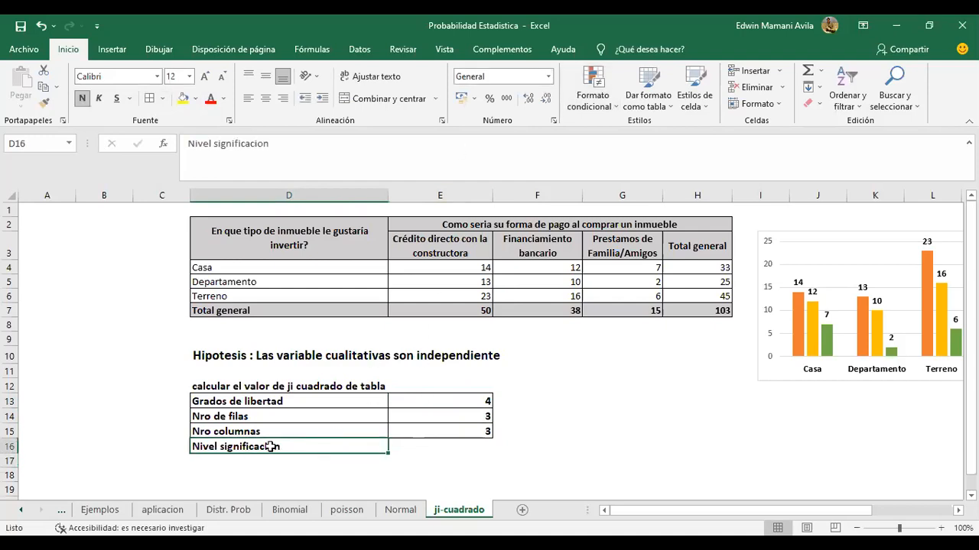
pyautogui.doubleClick(275, 448)
pyautogui.press('BackSpace')
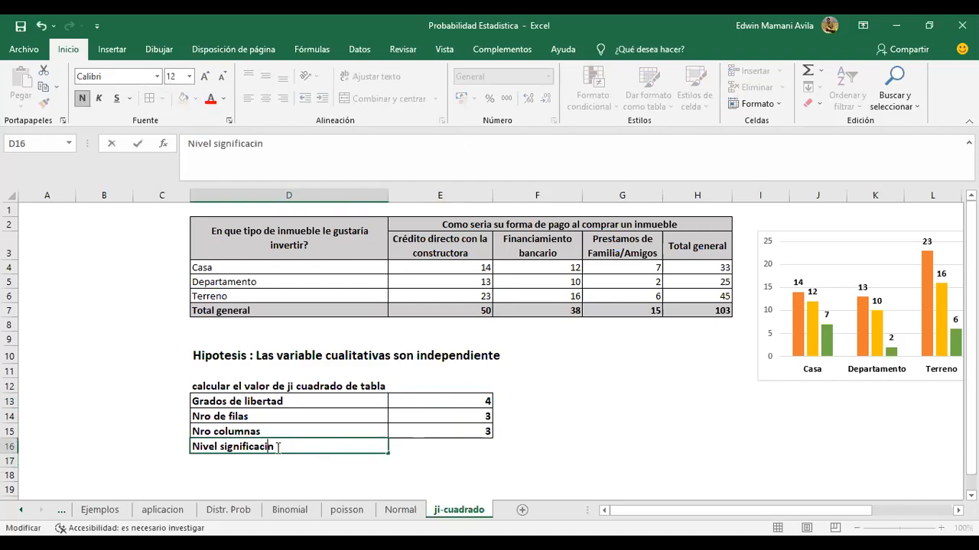
pyautogui.write('ó')
# Step: Add borders to the significance level row D16:E16
pyautogui.click(460, 450)
pyautogui.moveTo(333, 451); pyautogui.dragTo(448, 445)
pyautogui.click(437, 459)
pyautogui.click(435, 448)
# Step: Copy the formatting of E15 to E16 and enter 5% as the significance level
pyautogui.click(472, 433)
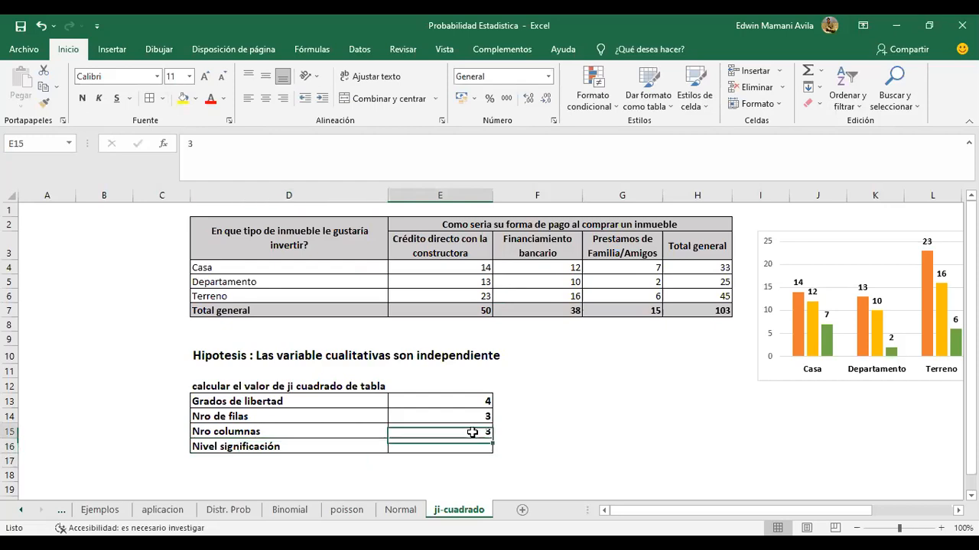
pyautogui.click(44, 102)
pyautogui.click(465, 446)
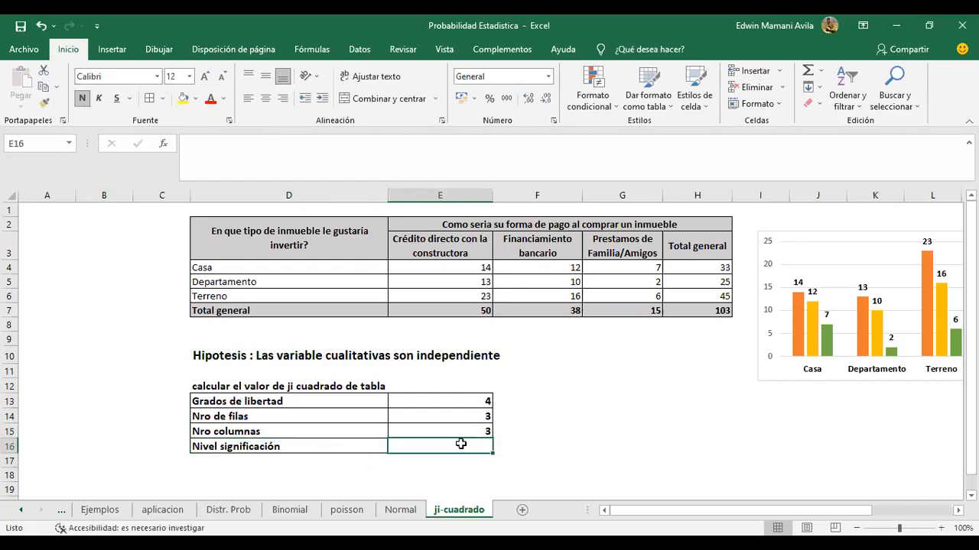
pyautogui.write('5%')
pyautogui.press('Return')
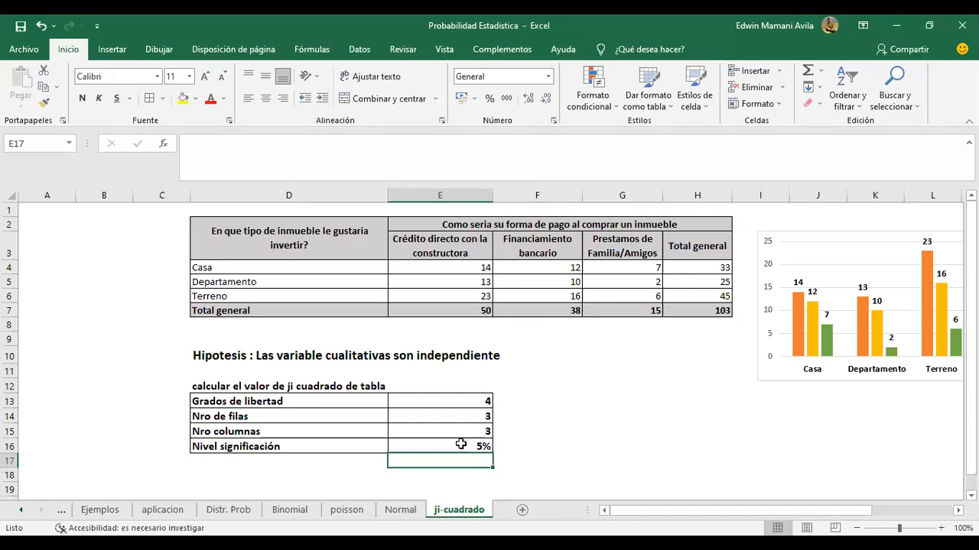
# Step: Merge and center the heading "calcular el valor de ji cuadrado de tabla" across D12:E12 and fill it yellow
pyautogui.moveTo(246, 382); pyautogui.dragTo(461, 380)
pyautogui.click(382, 99)
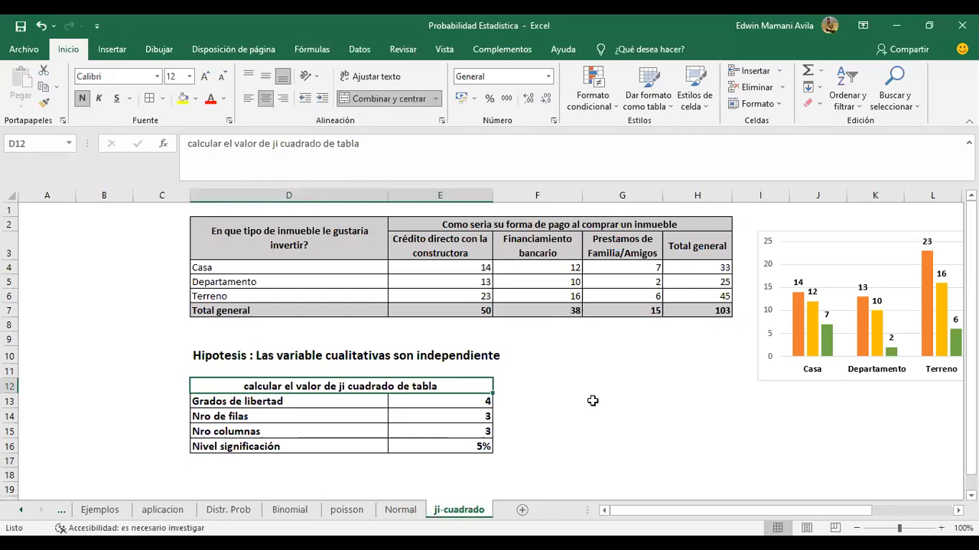
pyautogui.click(184, 98)
pyautogui.click(554, 370)
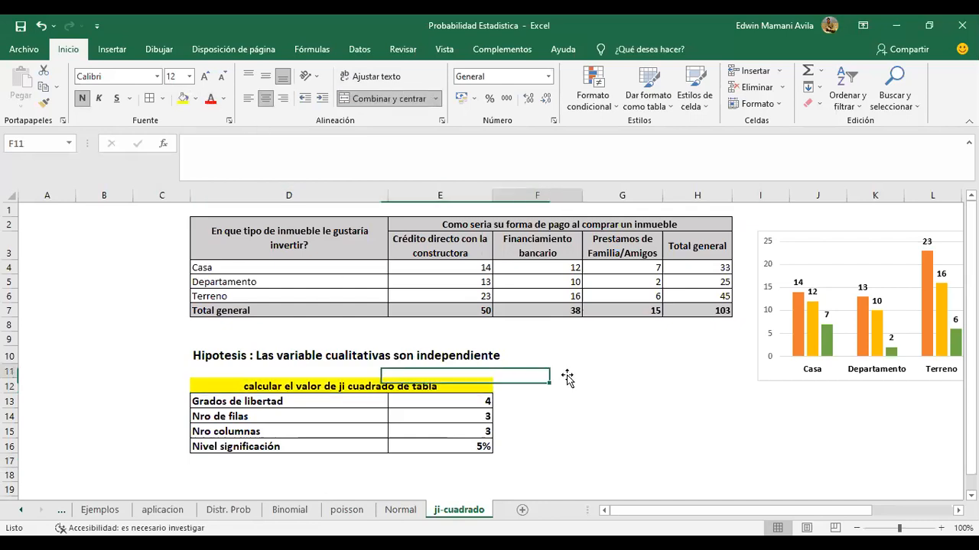
# Step: Label cell D17 as "Ji- cuadrado de tabla"
pyautogui.click(260, 464)
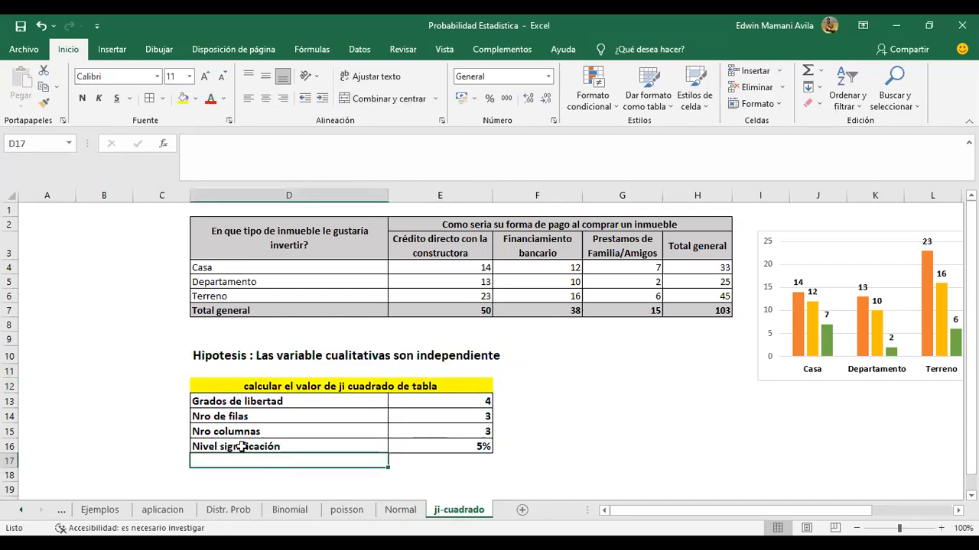
pyautogui.click(258, 449)
pyautogui.click(250, 463)
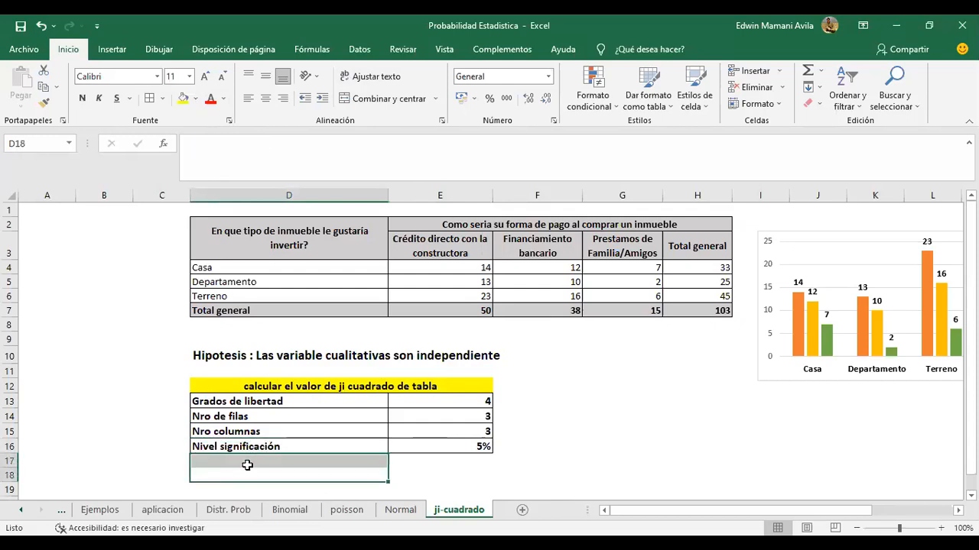
pyautogui.scroll(-1, 263, 459)
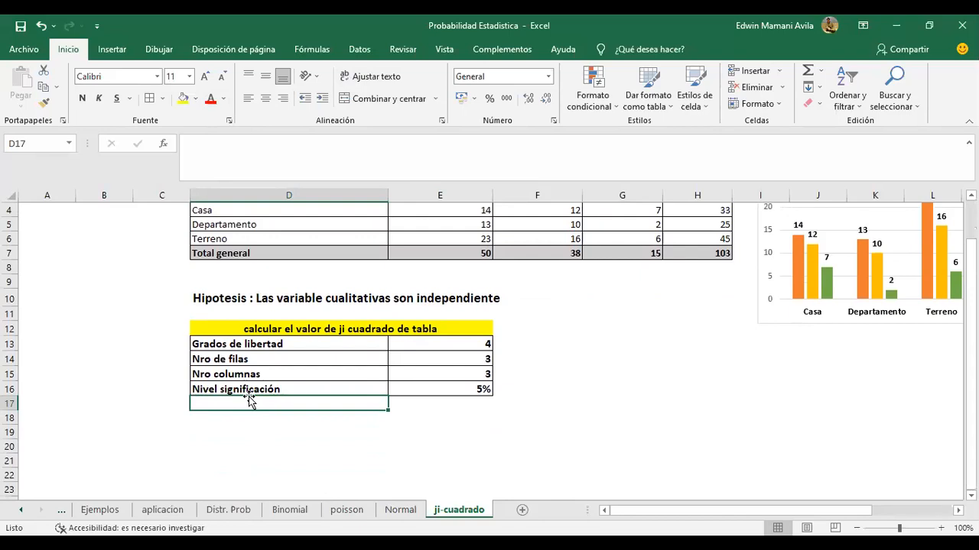
pyautogui.write('J')
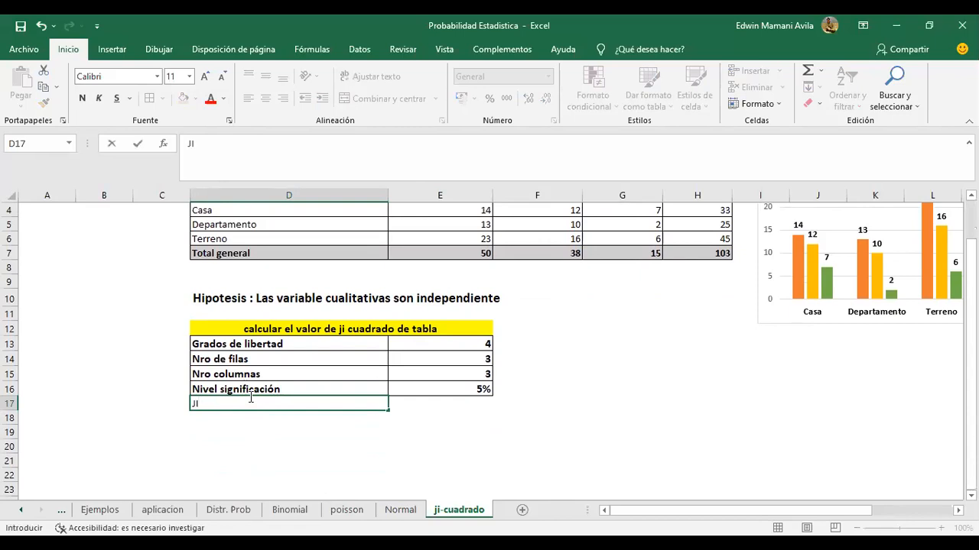
pyautogui.write('i- cuadrado de tabla')
pyautogui.press('Return')
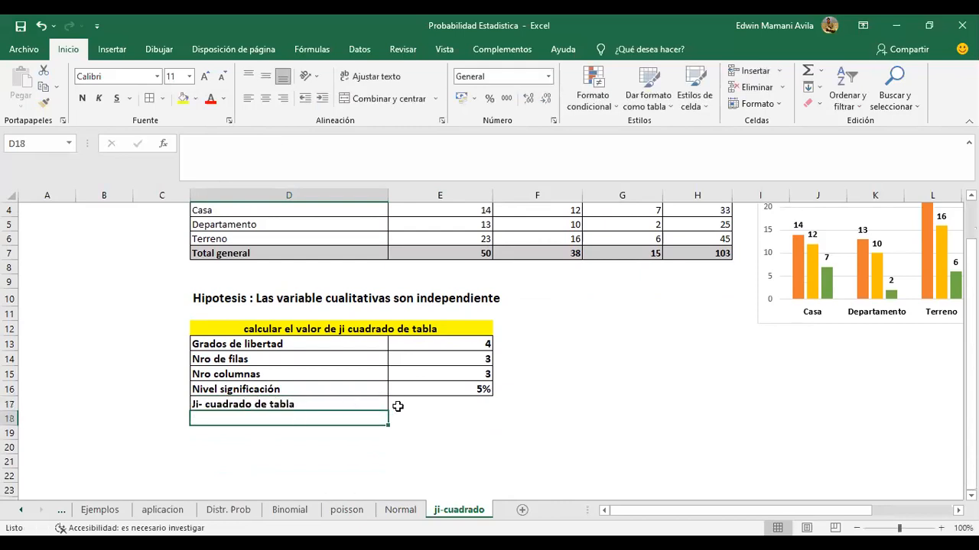
# Step: Add borders to the table chi-square row D17:E17
pyautogui.click(397, 406)
pyautogui.moveTo(307, 406); pyautogui.dragTo(483, 406)
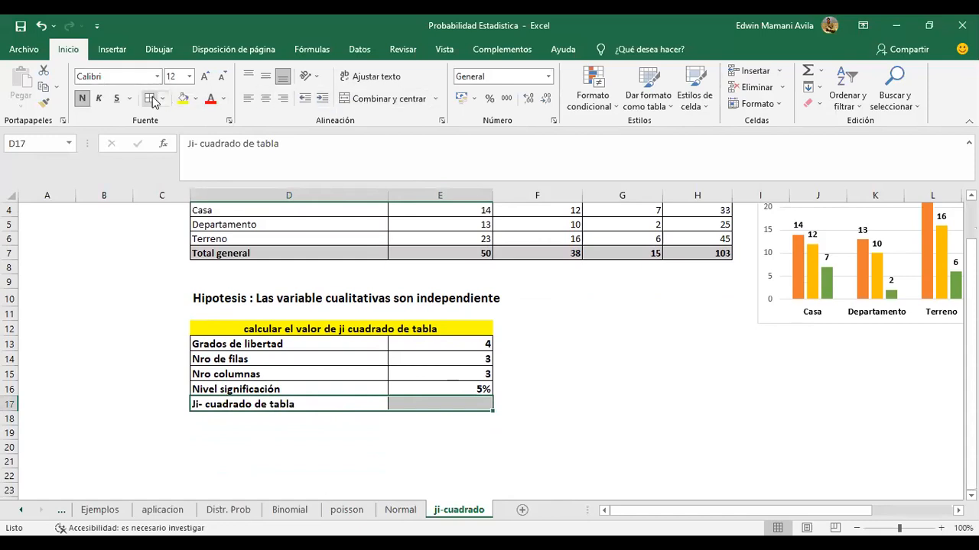
pyautogui.moveTo(523, 376); pyautogui.dragTo(528, 389)
pyautogui.click(432, 404)
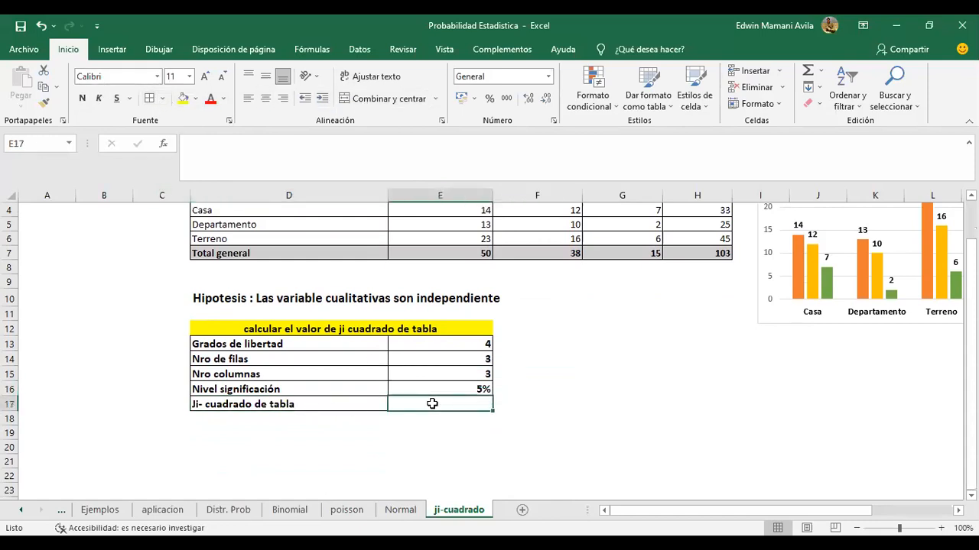
# Step: Review the degrees of freedom in E13 and the significance level in E16 as inputs for the chi-square table lookup
pyautogui.click(256, 345)
pyautogui.moveTo(425, 344); pyautogui.dragTo(459, 348)
pyautogui.moveTo(258, 389); pyautogui.dragTo(459, 392)
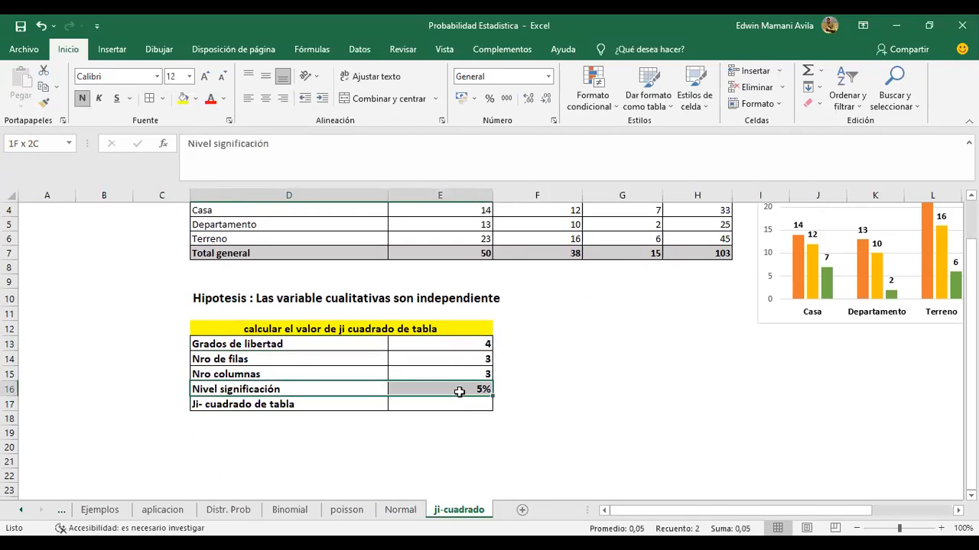
pyautogui.click(461, 345)
pyautogui.click(459, 409)
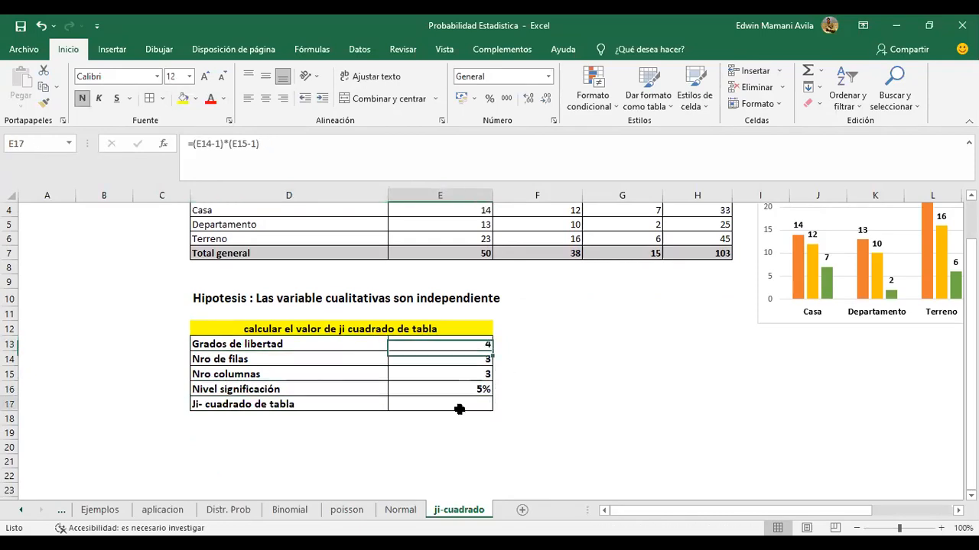
pyautogui.click(465, 342)
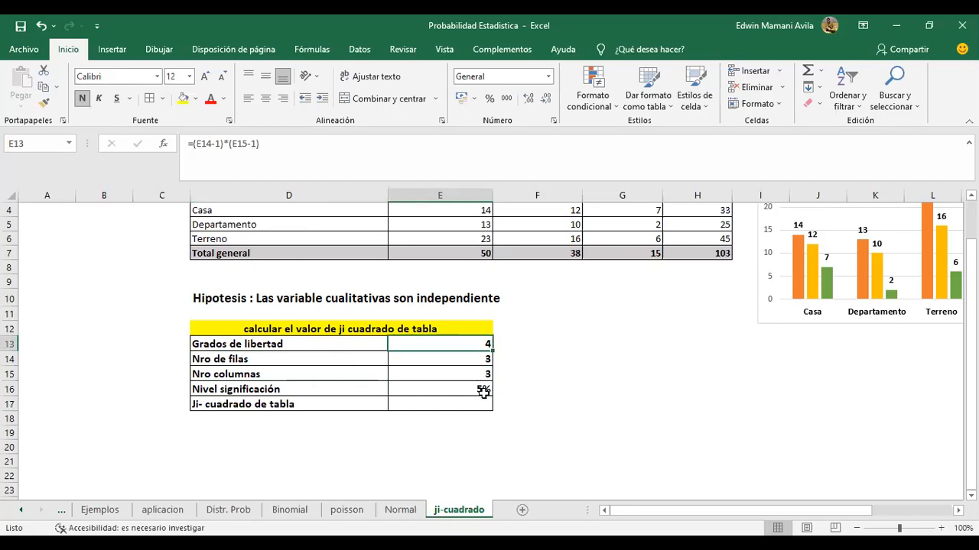
pyautogui.click(484, 392)
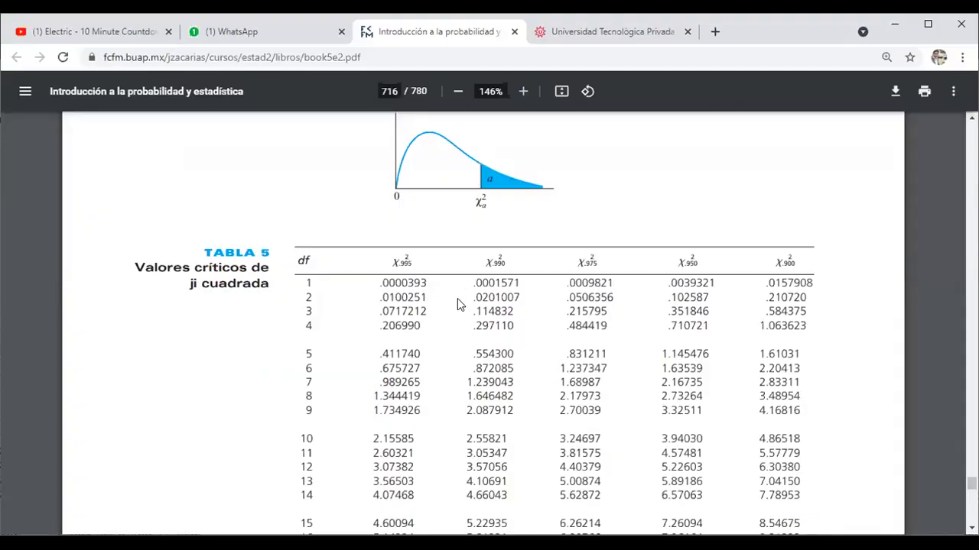
# Step: In the statistics book PDF in Chrome, find the Tabla 5 critical value for 4 degrees of freedom in the .050 column
pyautogui.scroll(-10, 447, 306)
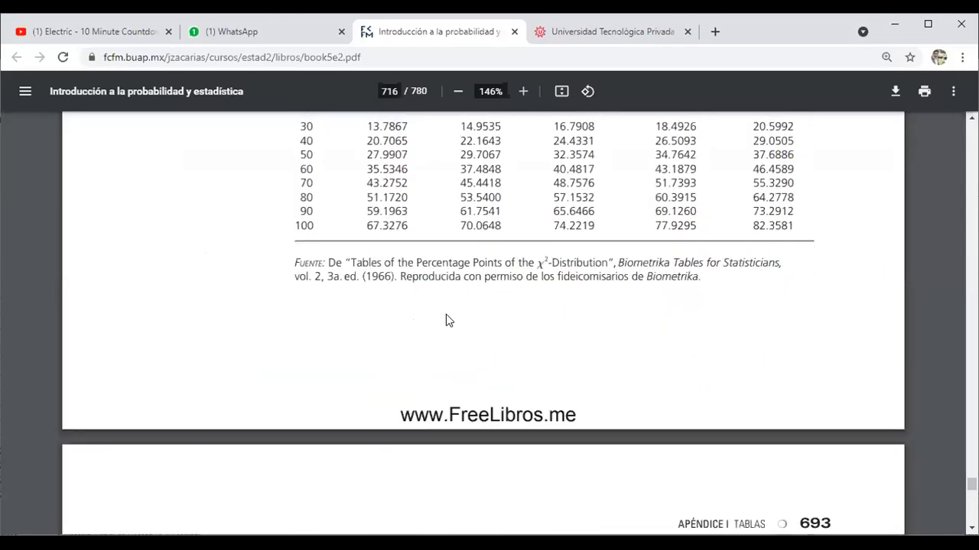
pyautogui.moveTo(426, 205); pyautogui.dragTo(466, 202)
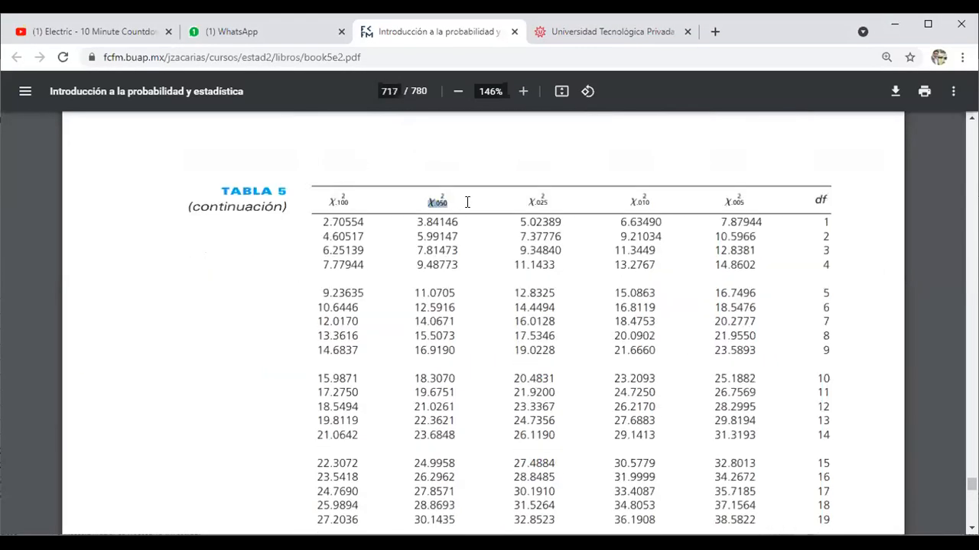
pyautogui.click(827, 265)
pyautogui.moveTo(411, 264); pyautogui.dragTo(834, 268)
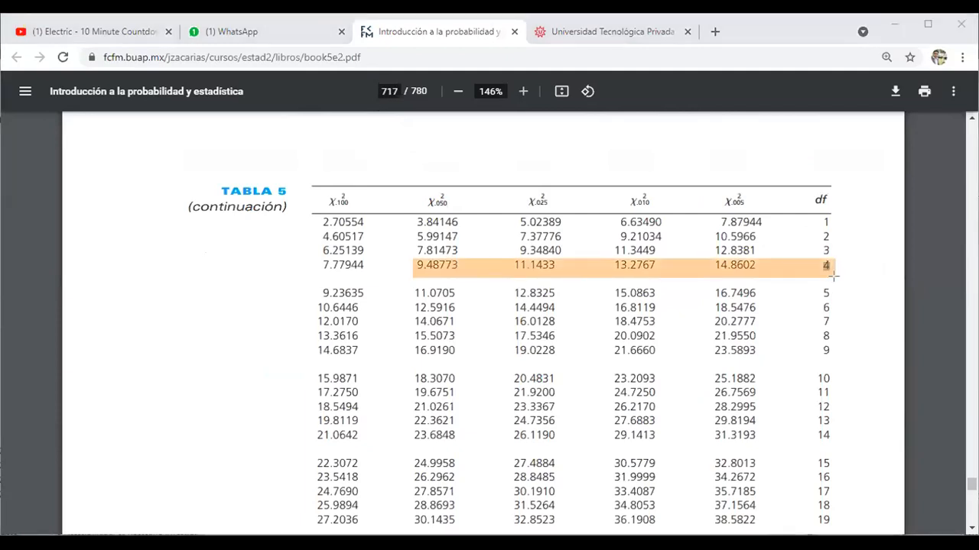
pyautogui.moveTo(412, 189); pyautogui.dragTo(472, 274)
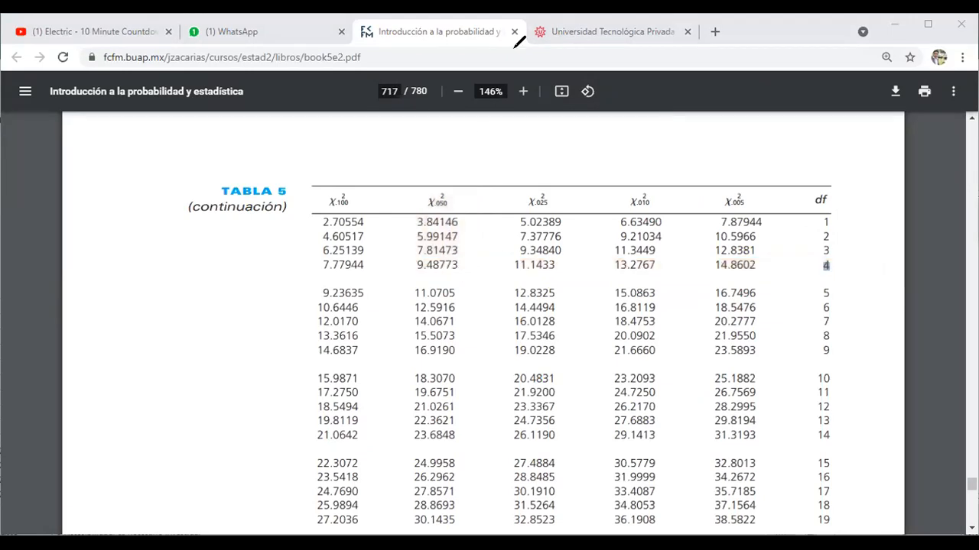
# Step: Copy the critical value 9.48773 from the PDF table and paste it into E17 of the Excel workbook
pyautogui.moveTo(459, 263); pyautogui.dragTo(413, 264)
pyautogui.hotkey('ctrl', 'c')
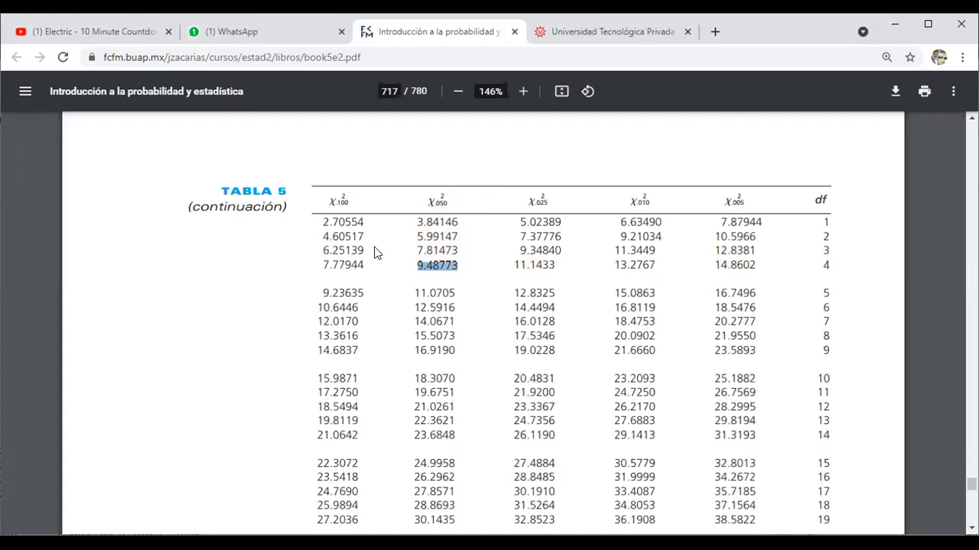
pyautogui.hotkey('alt', 'Tab')
pyautogui.doubleClick(438, 404)
pyautogui.hotkey('ctrl', 'v')
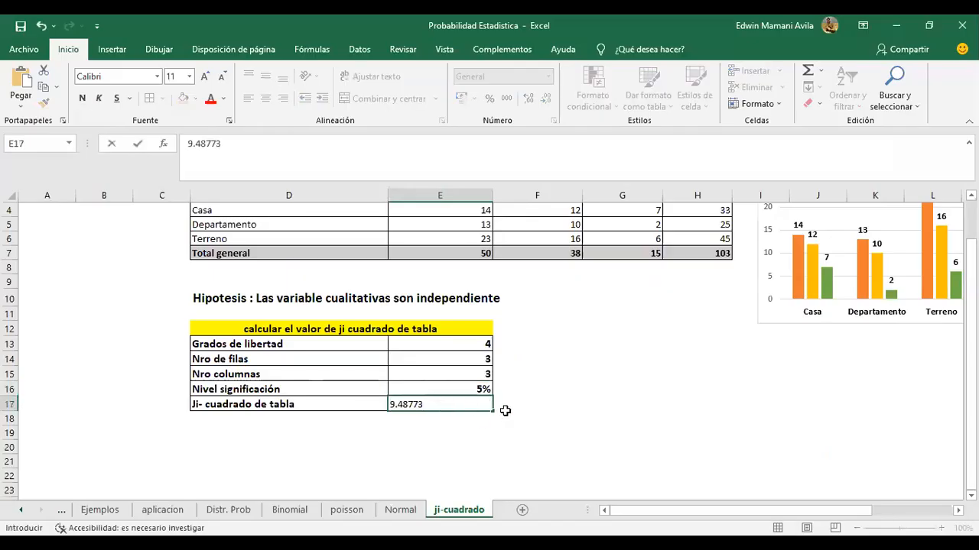
pyautogui.press('Return')
# Step: Try to correct the pasted value in E17 by inserting a decimal point
pyautogui.click(455, 406)
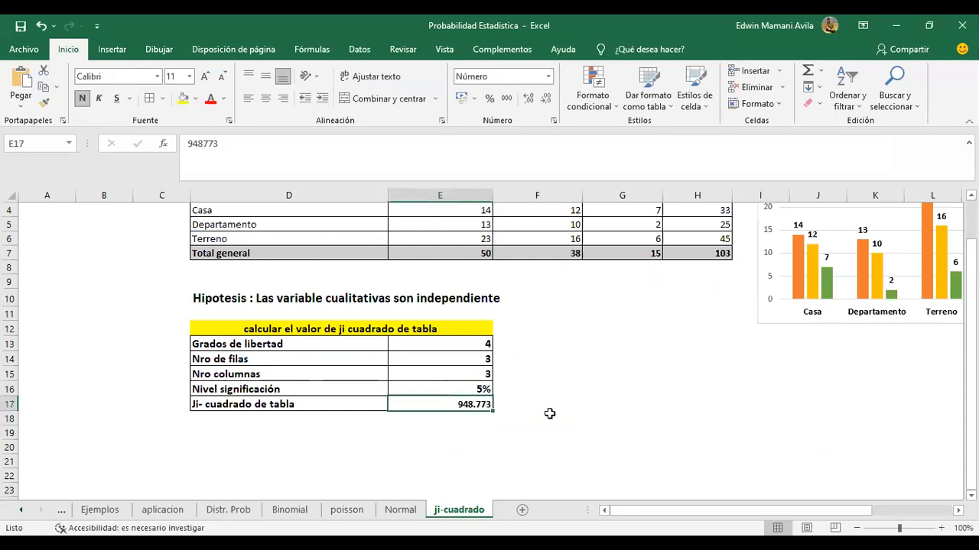
pyautogui.press('Return')
pyautogui.doubleClick(474, 407)
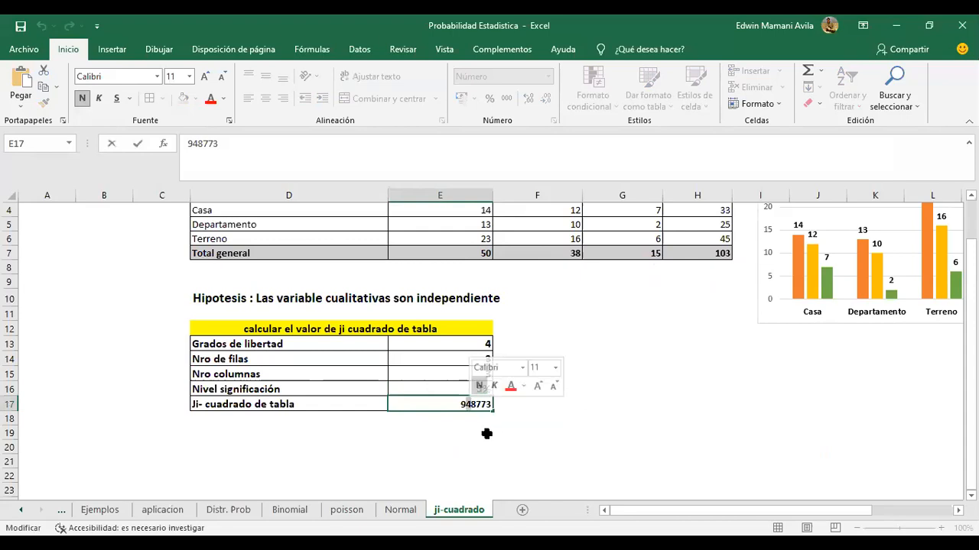
pyautogui.write('.')
pyautogui.click(480, 423)
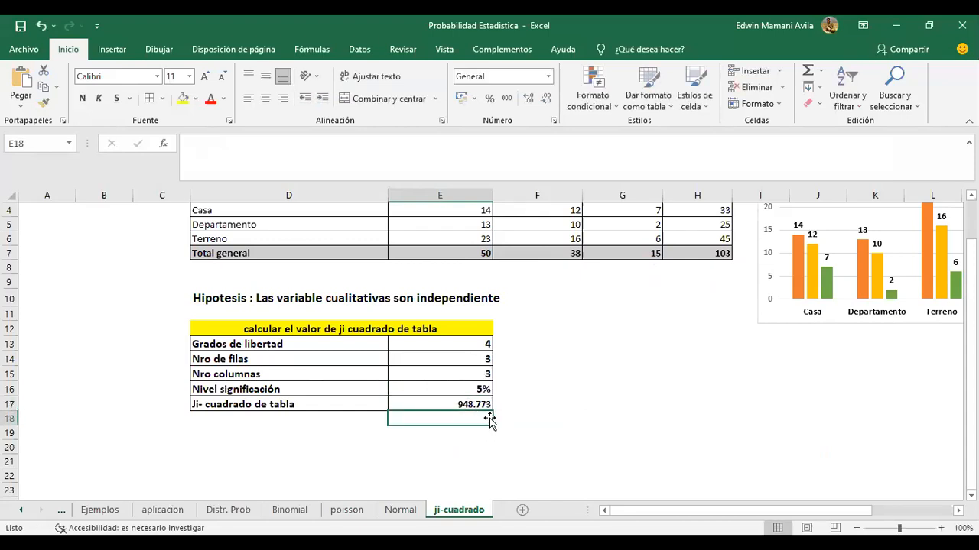
# Step: Replace the value in E17 with 9,48773 and display it with three decimals
pyautogui.click(476, 404)
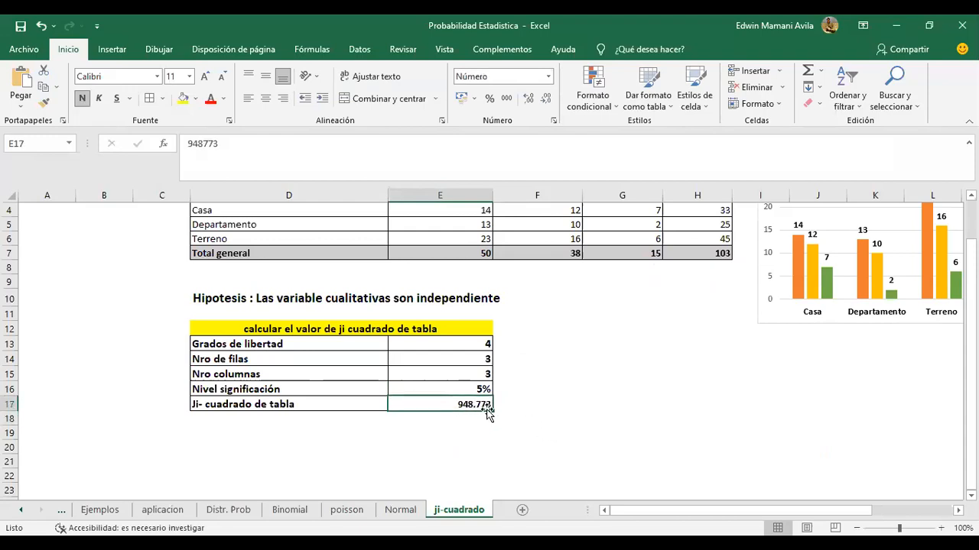
pyautogui.write('9,48773')
pyautogui.press('Return')
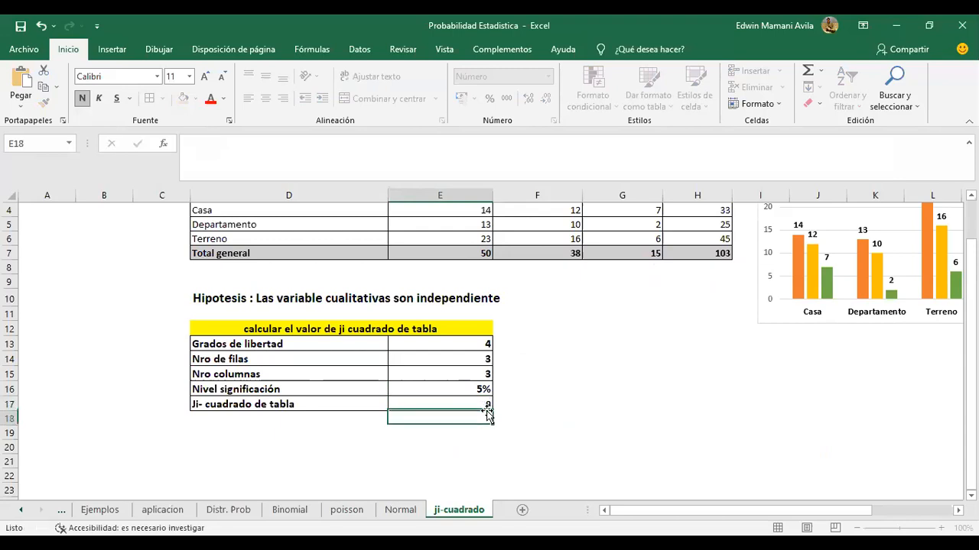
pyautogui.click(455, 398)
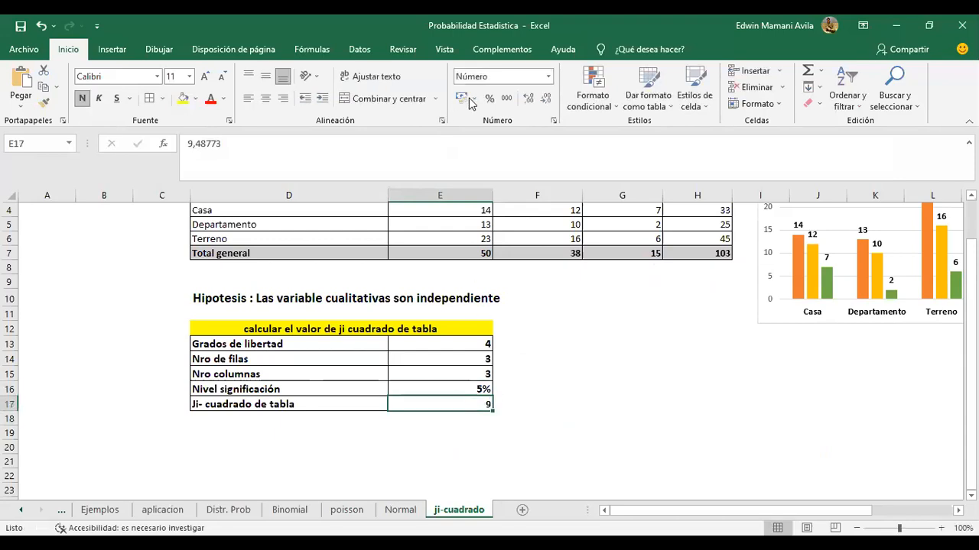
pyautogui.click(529, 99)
pyautogui.click(529, 99)
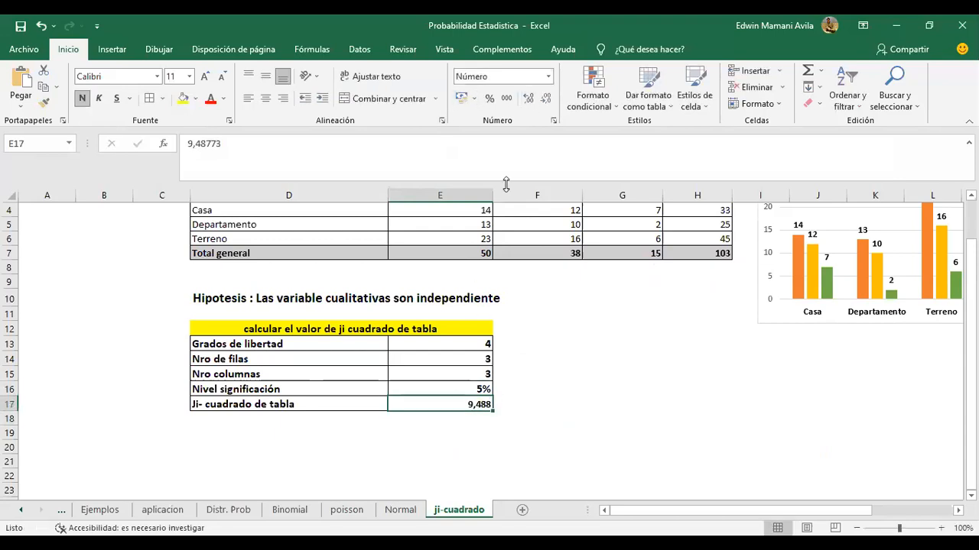
# Step: Open the Insert Function dialog for cell F17 and look through the recently used functions for a chi-square one
pyautogui.click(280, 408)
pyautogui.click(516, 405)
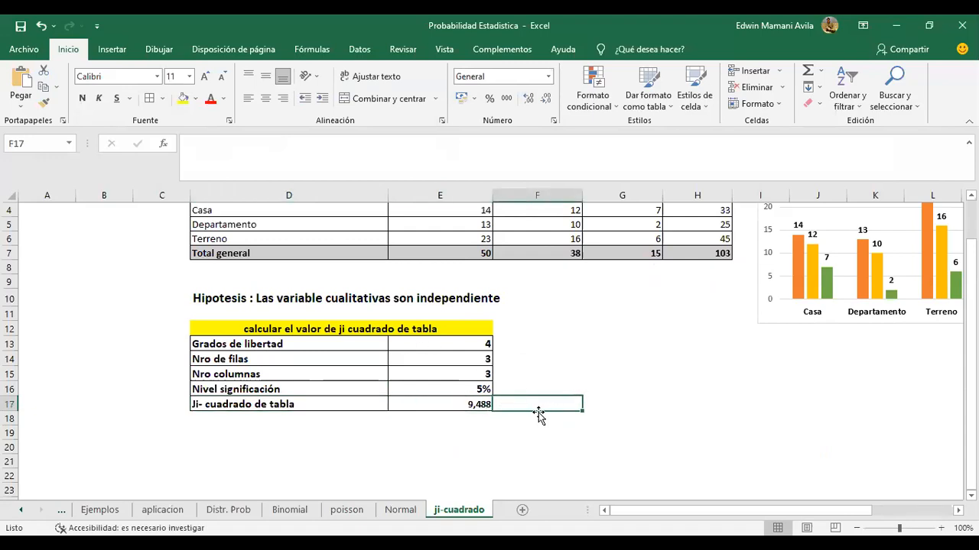
pyautogui.scroll(1, 490, 349)
pyautogui.scroll(-2, 535, 360)
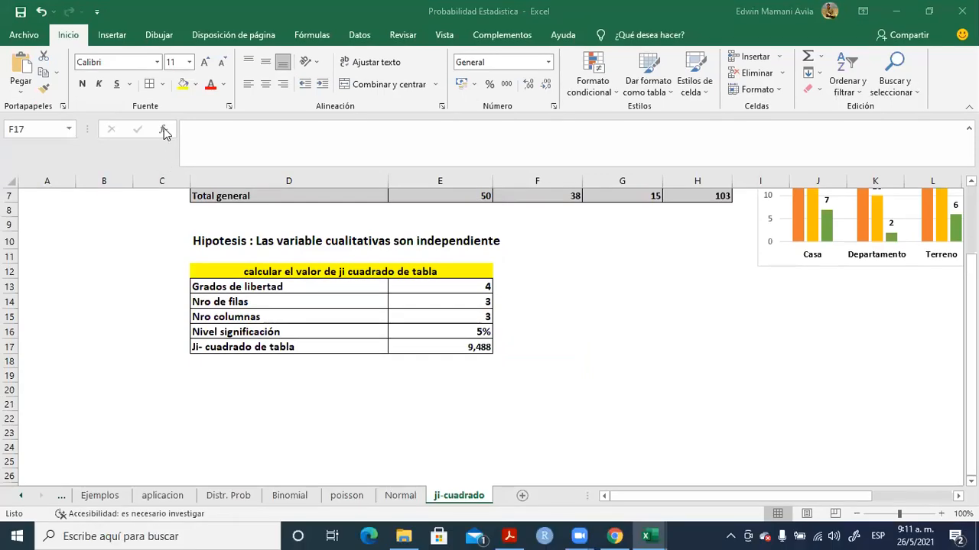
pyautogui.click(163, 139)
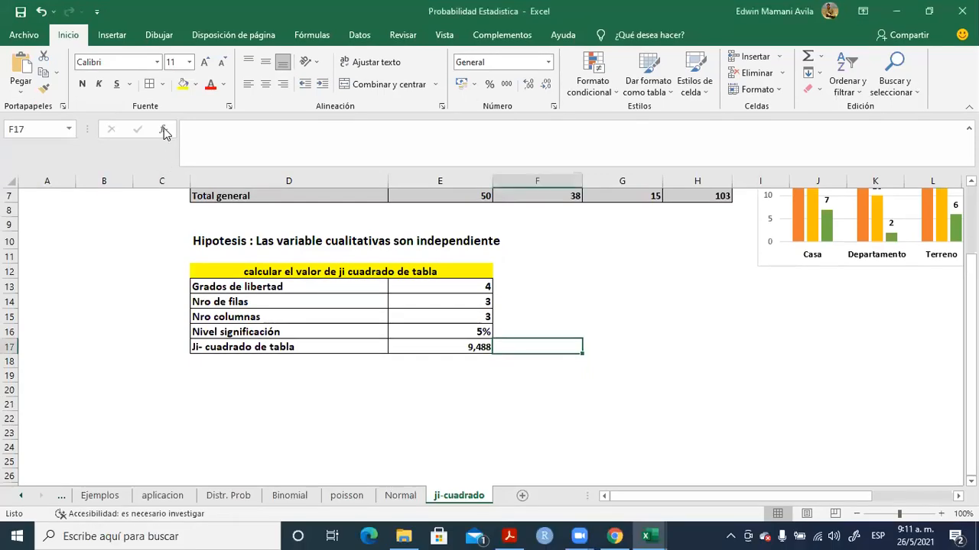
pyautogui.click(163, 132)
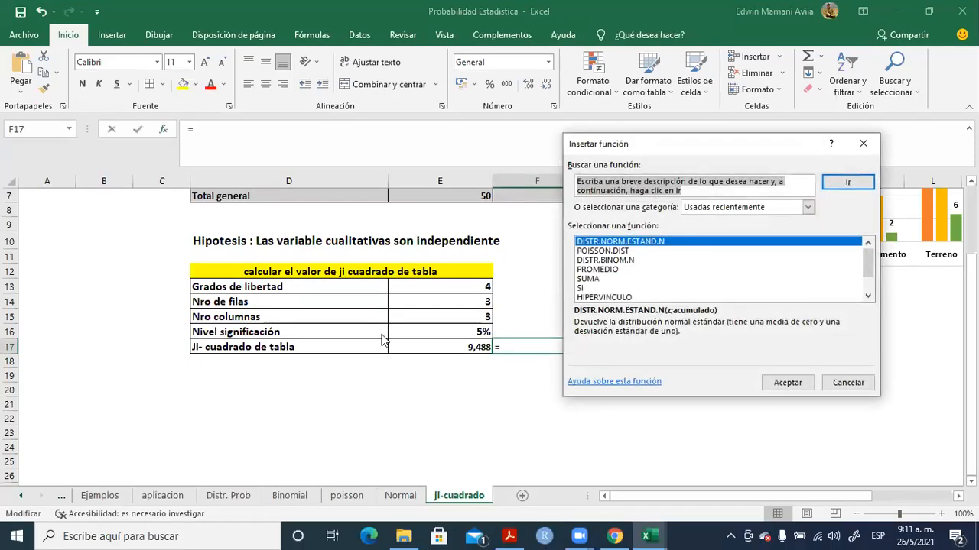
pyautogui.click(597, 272)
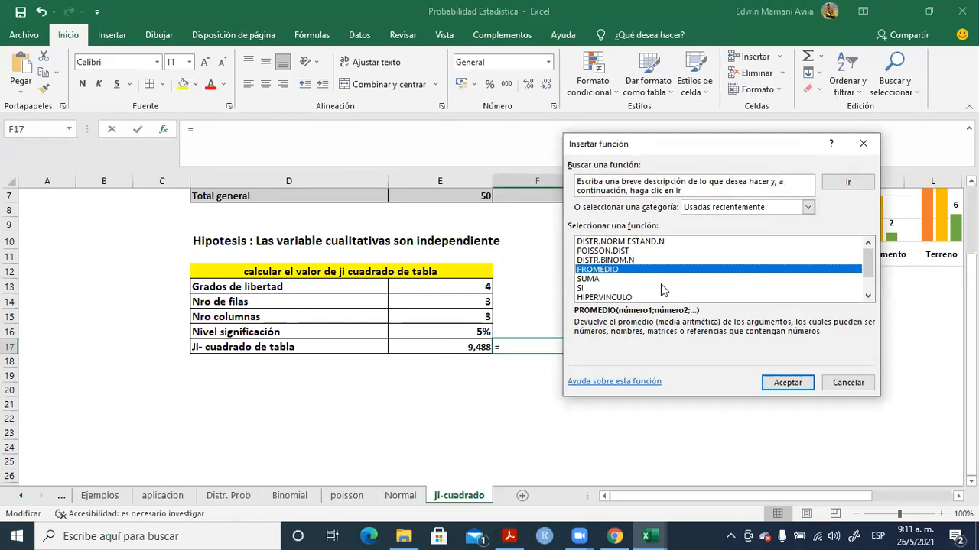
pyautogui.press('c')
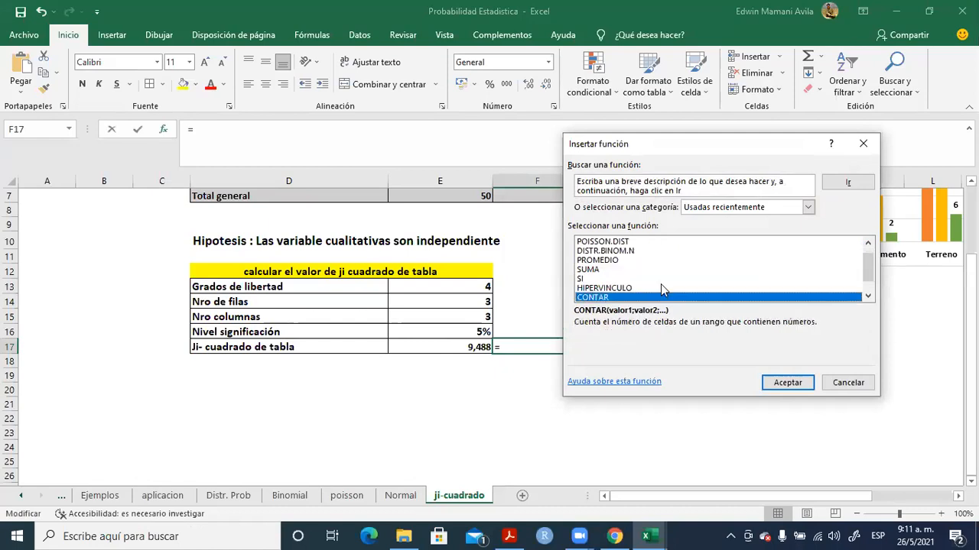
pyautogui.scroll(-1, 660, 284)
pyautogui.scroll(1, 622, 271)
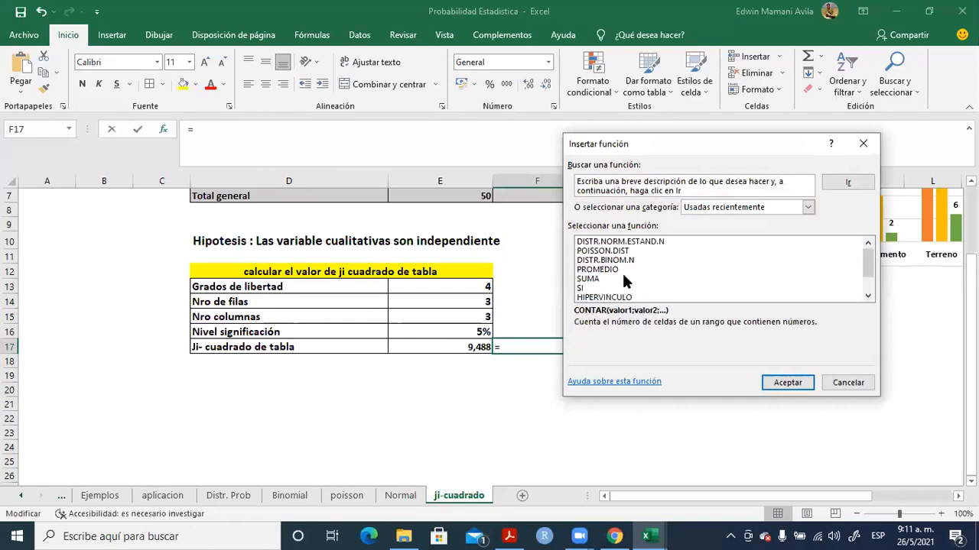
pyautogui.scroll(-1, 618, 268)
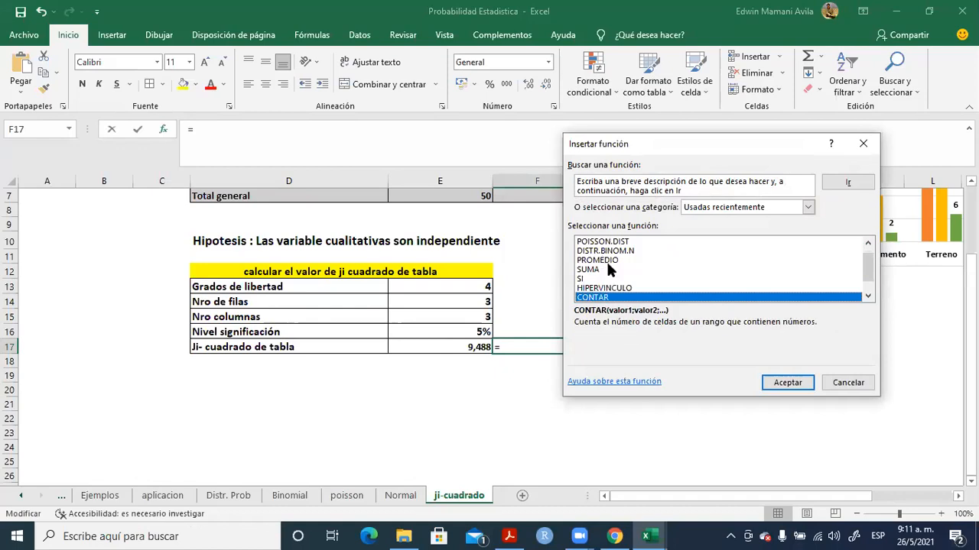
# Step: List the Estadísticas functions and compare the descriptions of DISTR.CHICUAD and DISTR.CHICUAD.CD
pyautogui.click(767, 207)
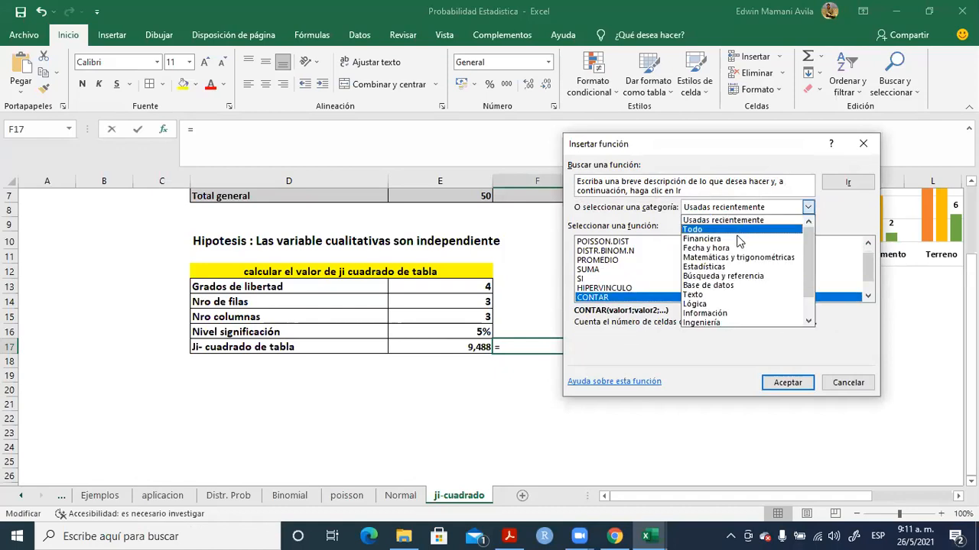
pyautogui.click(735, 268)
pyautogui.click(602, 270)
pyautogui.scroll(-12, 604, 275)
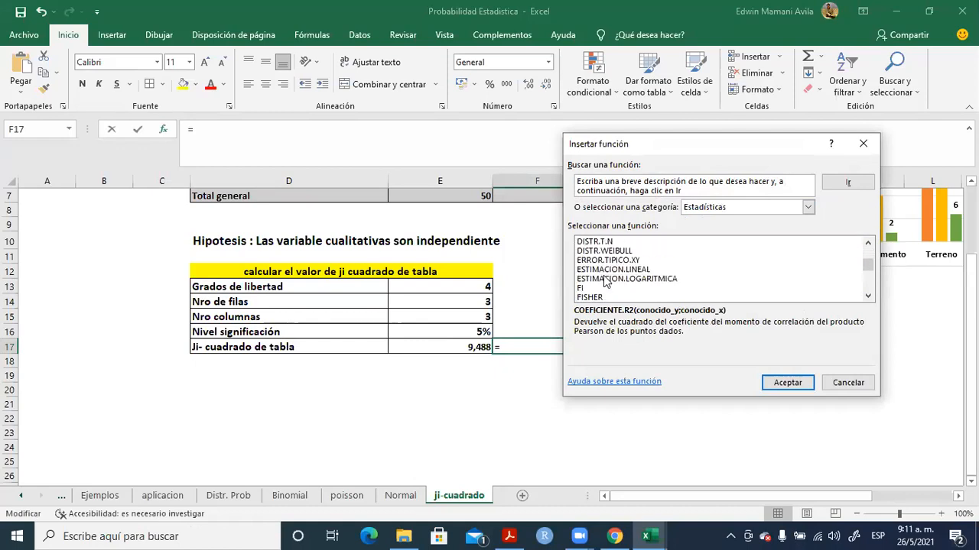
pyautogui.scroll(-3, 606, 282)
pyautogui.press('d')
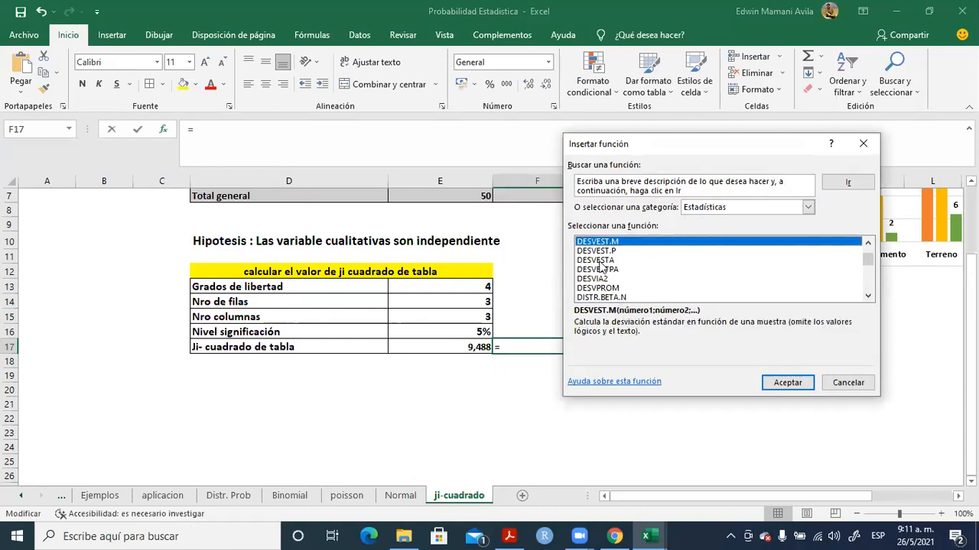
pyautogui.scroll(-2, 601, 265)
pyautogui.click(615, 280)
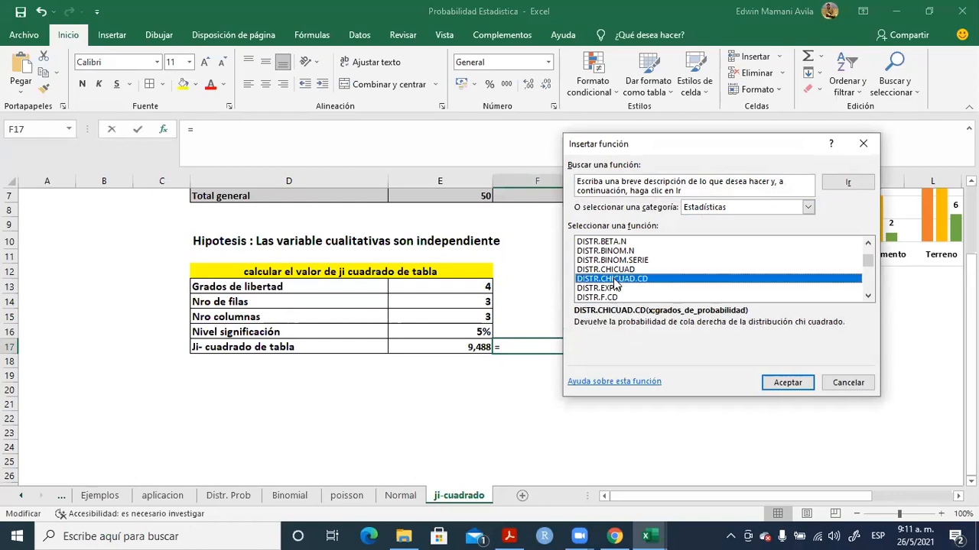
pyautogui.click(604, 273)
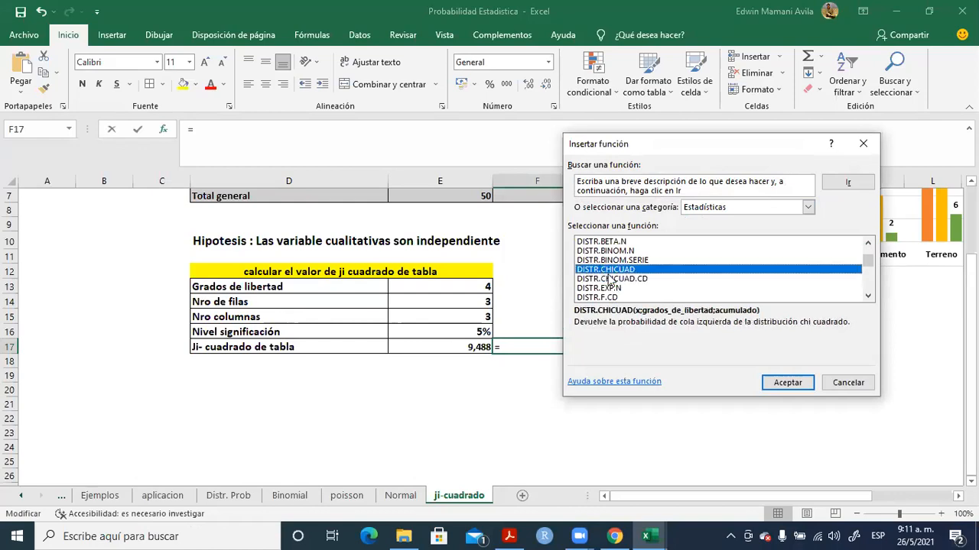
pyautogui.click(613, 280)
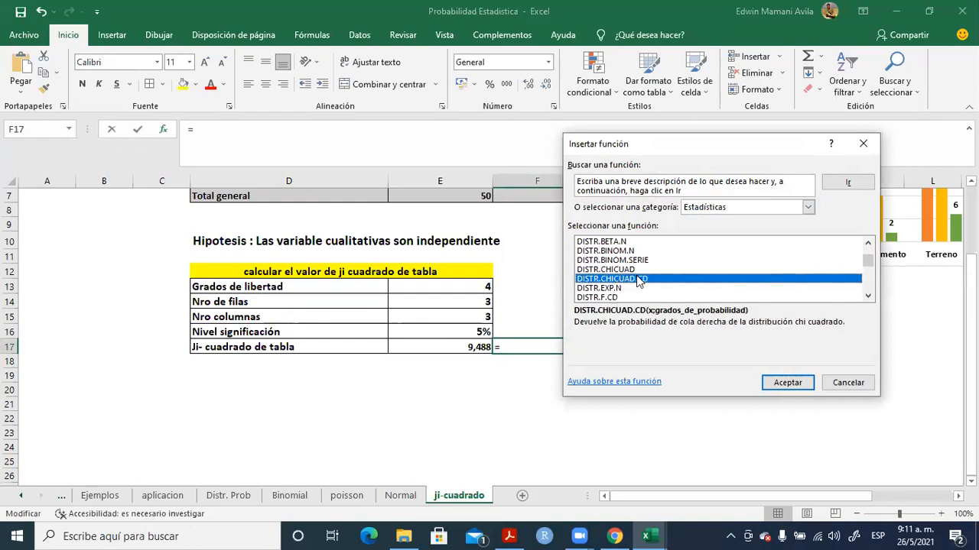
# Step: Search the other statistical distribution functions for an alternative, reviewing DISTR.BINOM.N, DISTR.BINOM.SERIE, DISTR.CHICUAD.CD and DISTR.F.CD
pyautogui.scroll(-3, 639, 280)
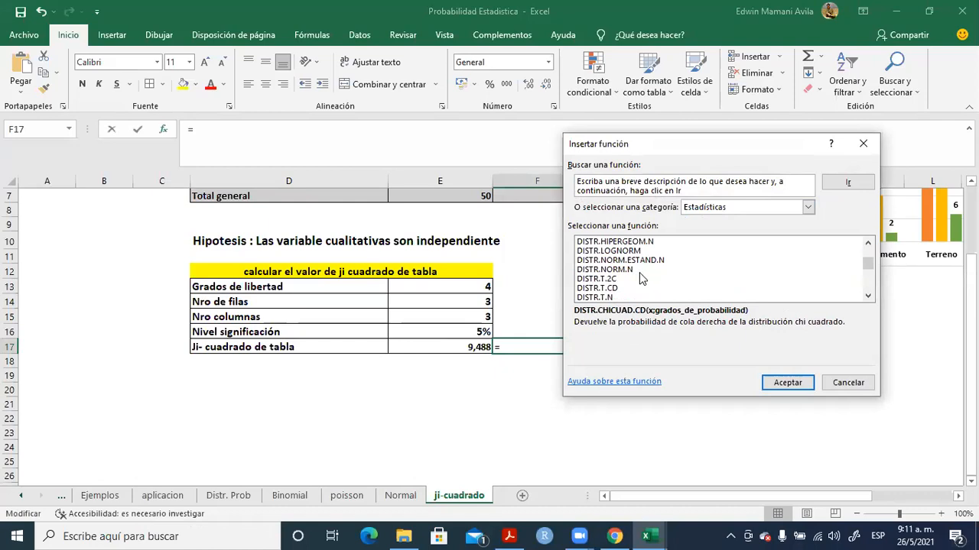
pyautogui.scroll(-1, 639, 278)
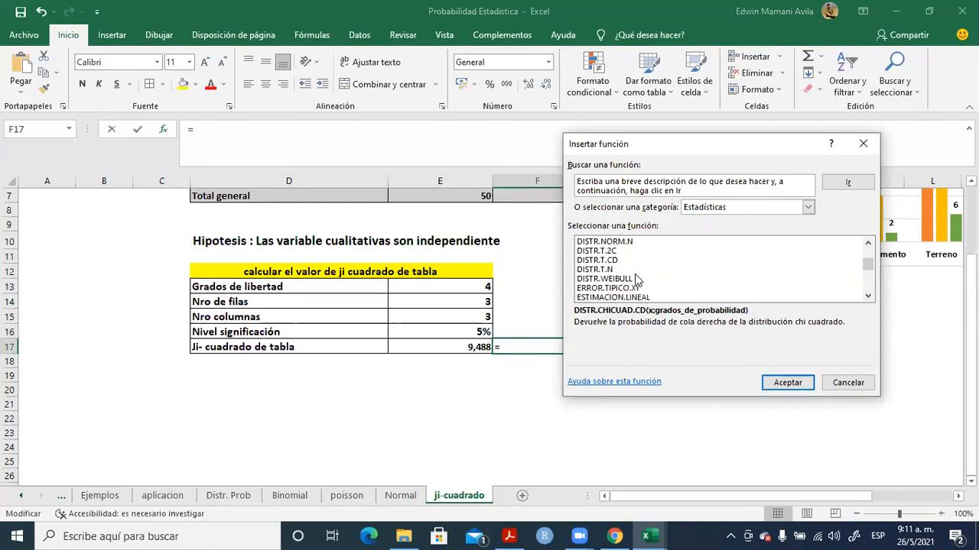
pyautogui.scroll(-2, 636, 271)
pyautogui.scroll(3, 638, 276)
pyautogui.scroll(1, 638, 275)
pyautogui.scroll(-1, 639, 275)
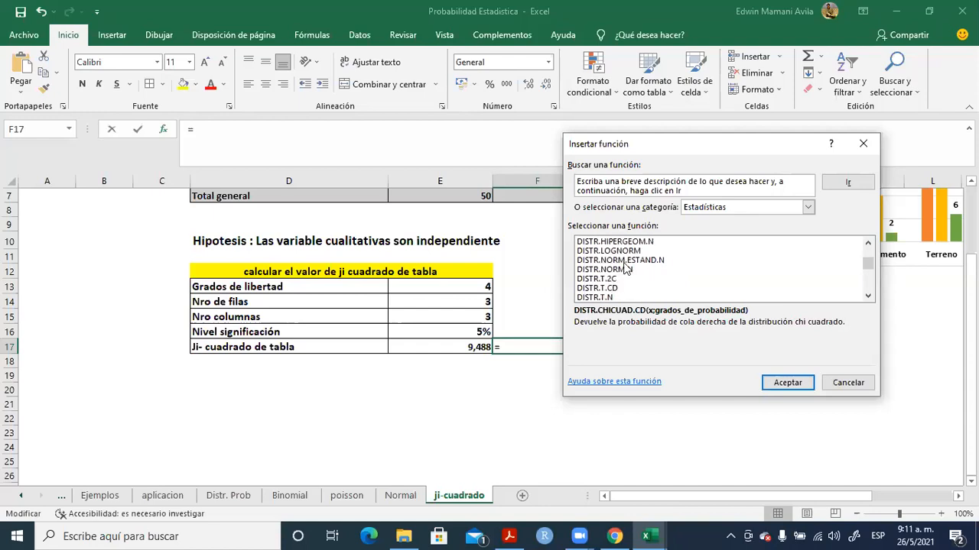
pyautogui.scroll(12, 626, 268)
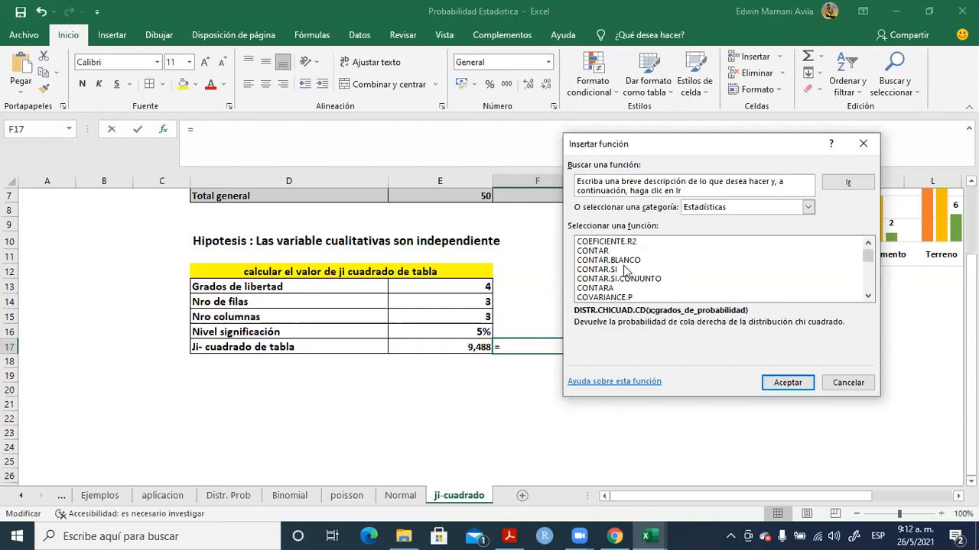
pyautogui.scroll(-7, 626, 272)
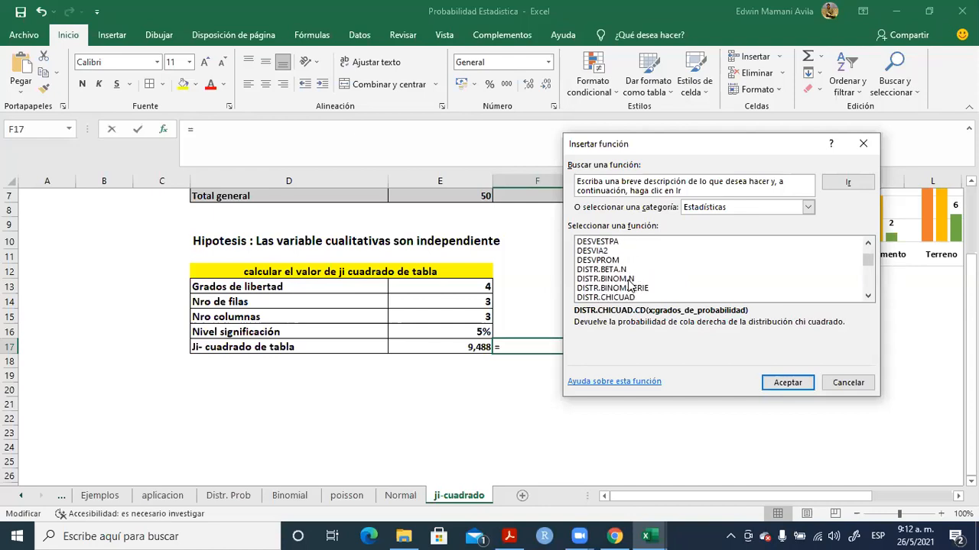
pyautogui.click(628, 279)
pyautogui.click(644, 289)
pyautogui.scroll(-2, 644, 289)
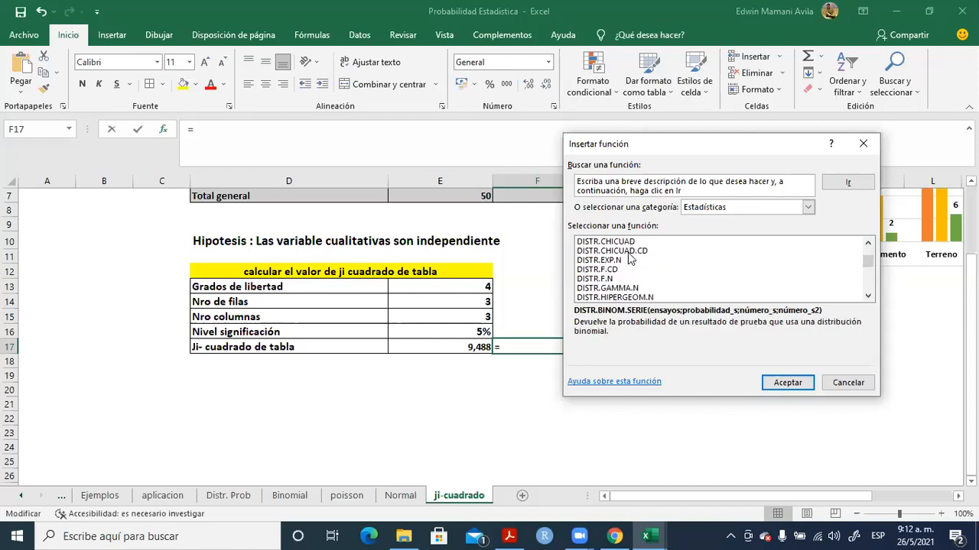
pyautogui.click(630, 253)
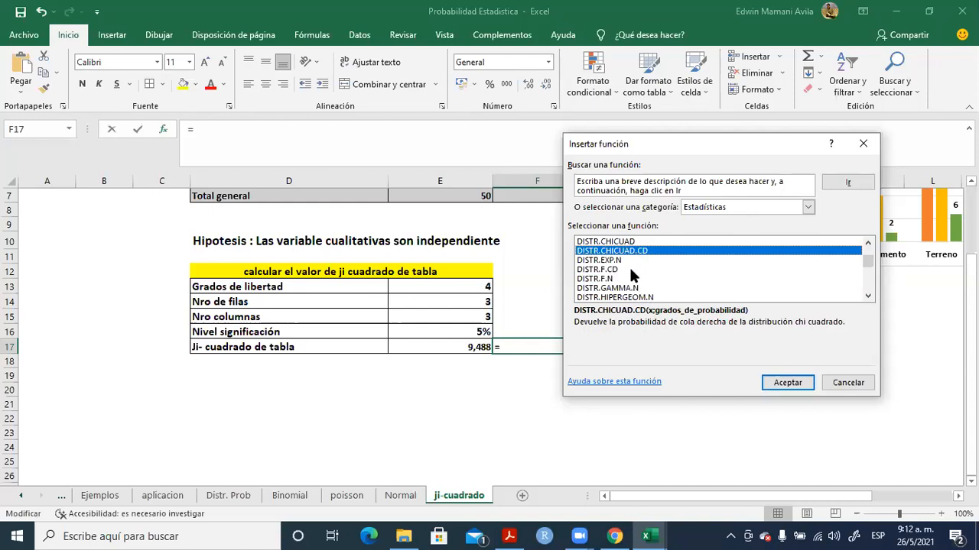
pyautogui.click(613, 270)
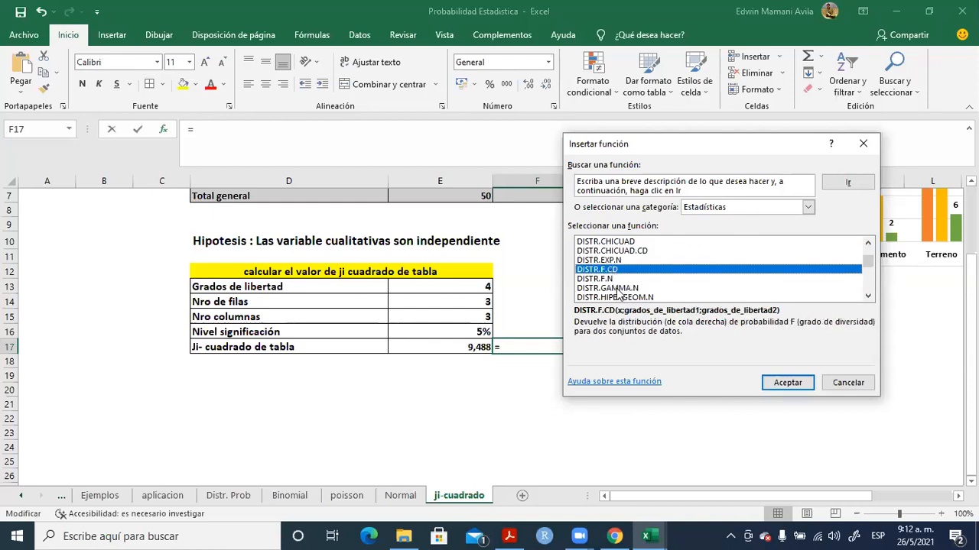
# Step: Examine the remaining statistical functions, including the description of INV.CHICUAD.CD, and close the function list without inserting anything
pyautogui.scroll(-1, 631, 302)
pyautogui.scroll(-2, 647, 285)
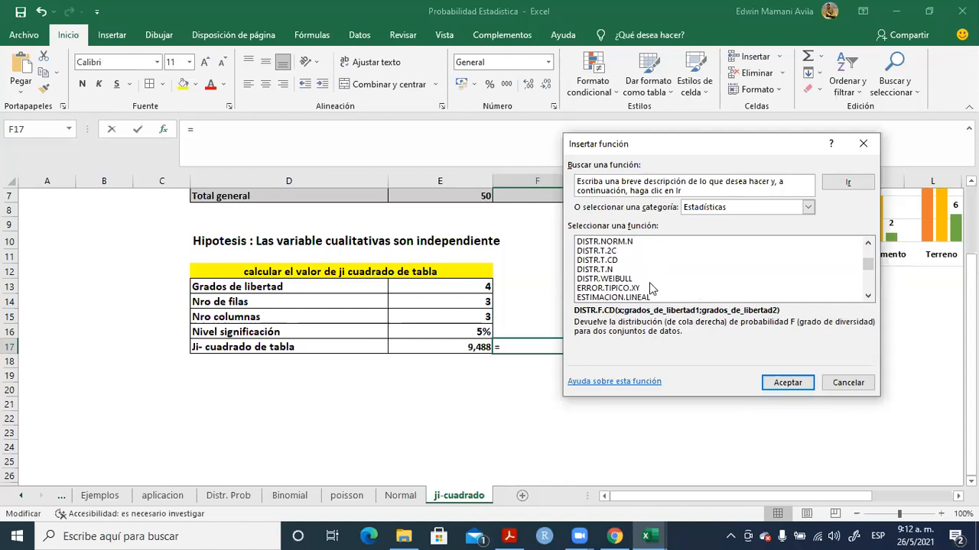
pyautogui.scroll(-1, 651, 289)
pyautogui.scroll(-7, 659, 289)
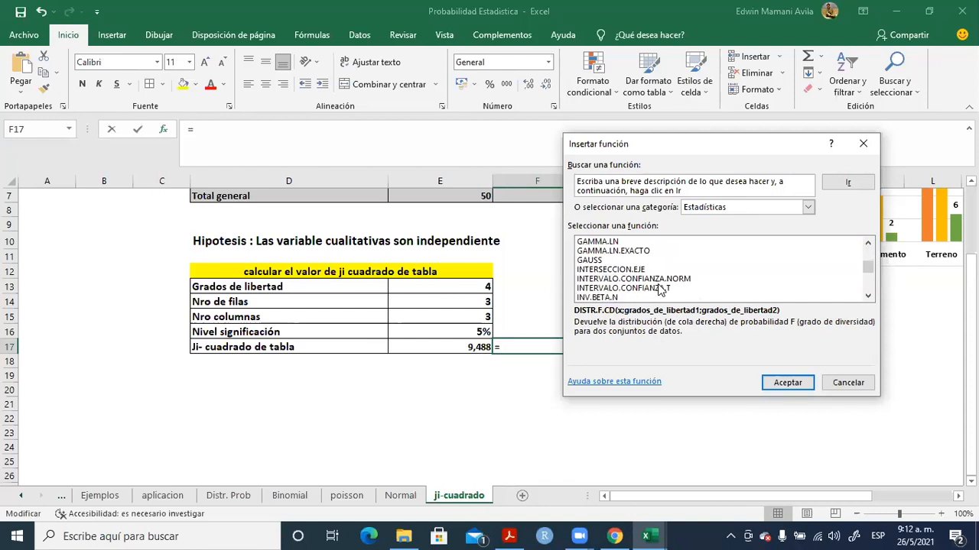
pyautogui.scroll(1, 620, 279)
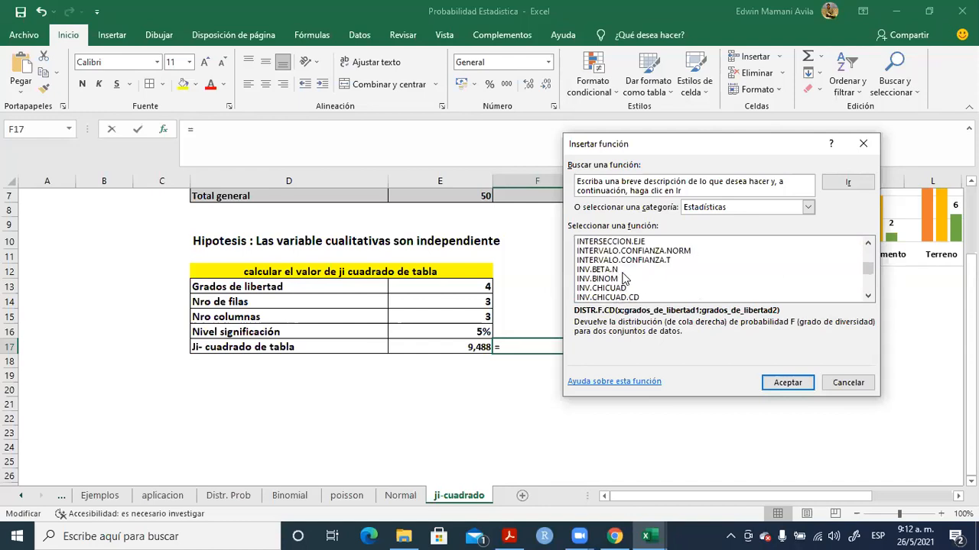
pyautogui.scroll(-1, 620, 284)
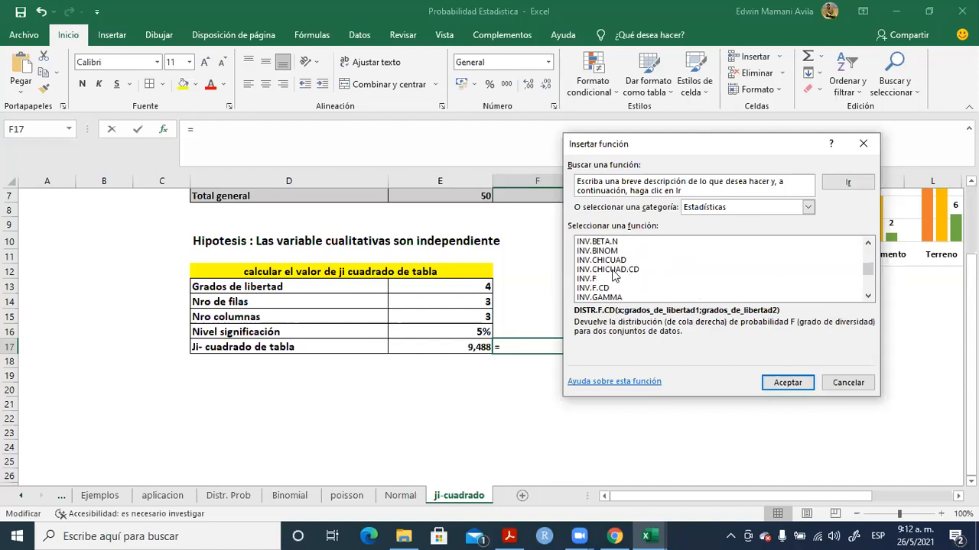
pyautogui.click(613, 271)
pyautogui.scroll(-1, 619, 282)
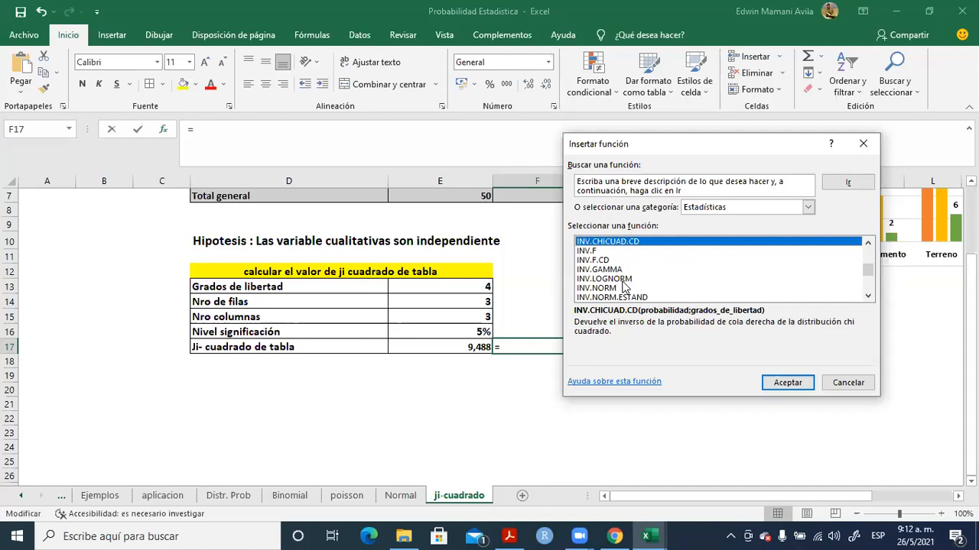
pyautogui.scroll(-6, 622, 286)
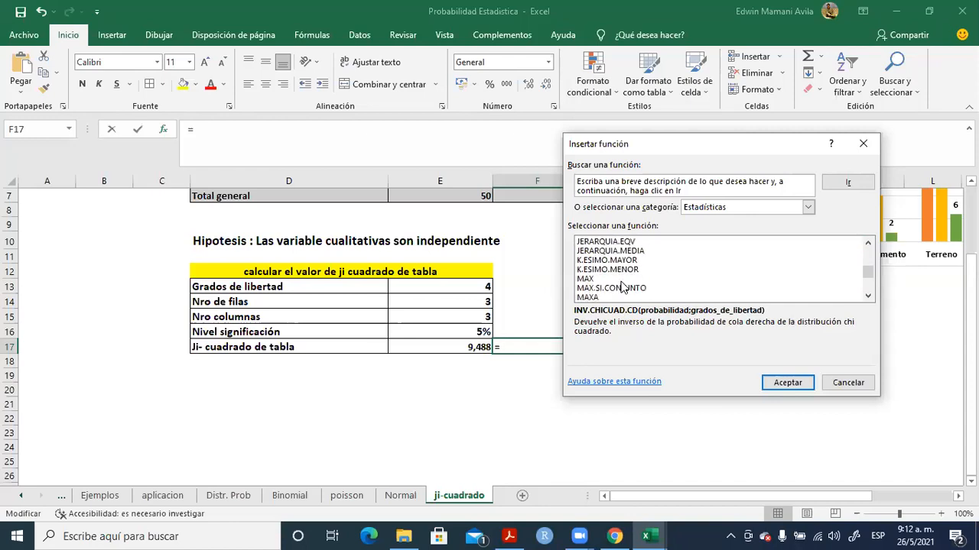
pyautogui.scroll(-12, 622, 286)
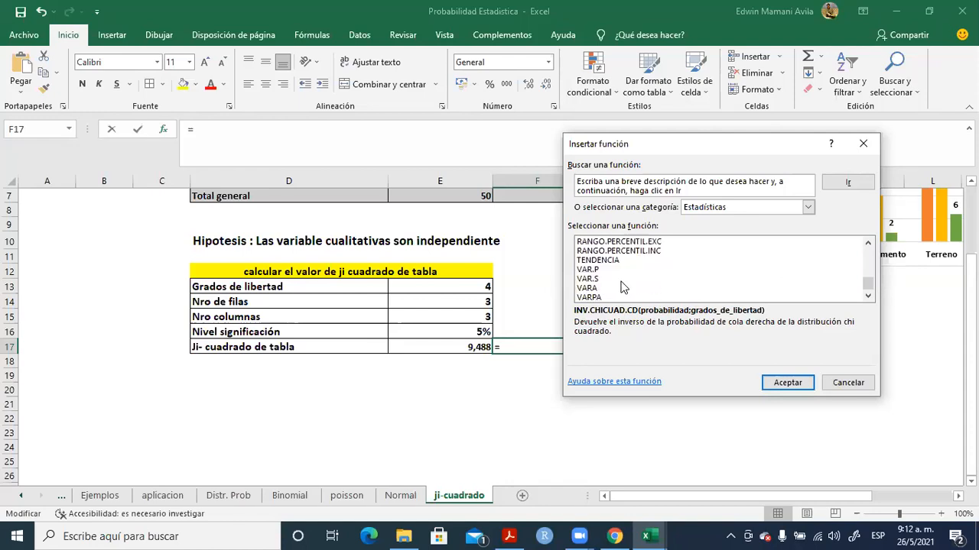
pyautogui.click(863, 143)
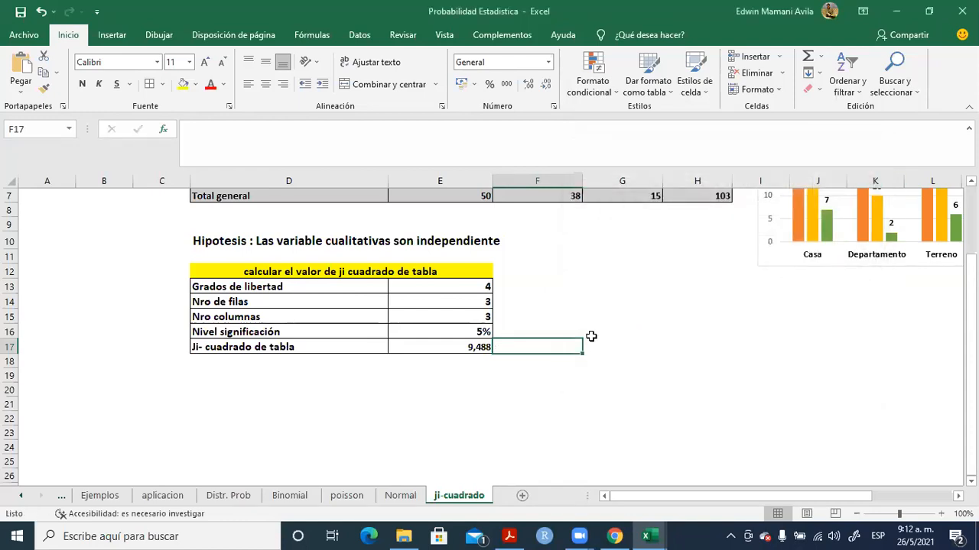
# Step: Enter =PRUEBA.CHI.INV(E16;E13) in cell F17, using the significance level and the degrees of freedom as arguments
pyautogui.doubleClick(550, 345)
pyautogui.write('=chi')
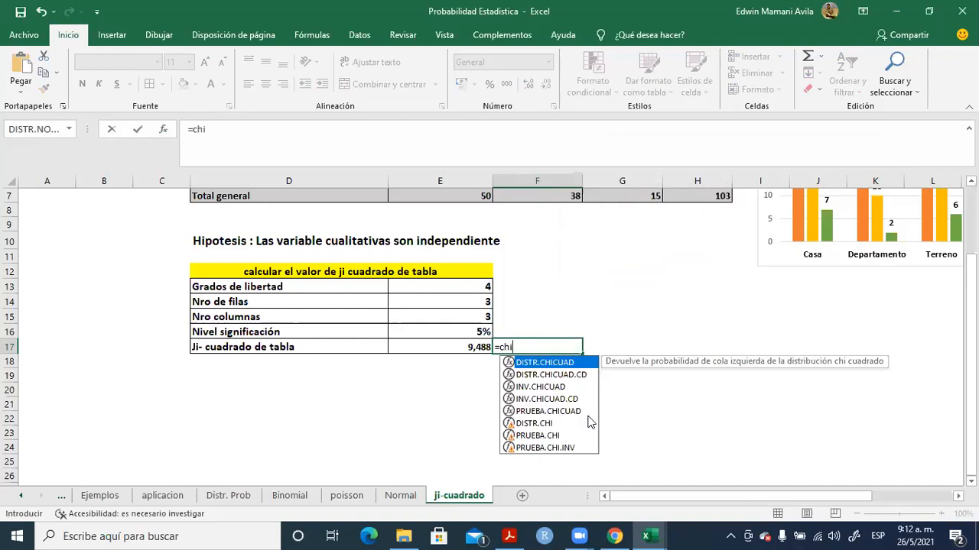
pyautogui.click(558, 451)
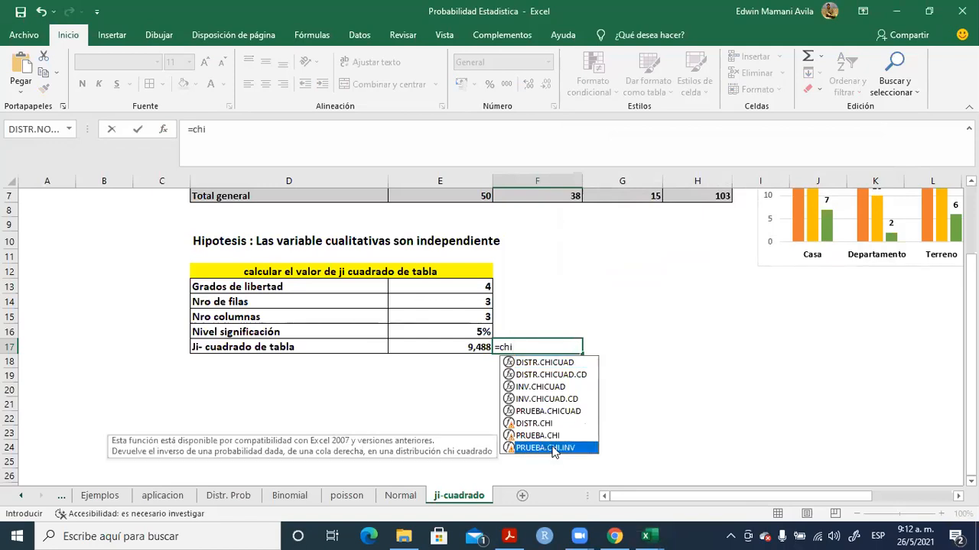
pyautogui.doubleClick(554, 448)
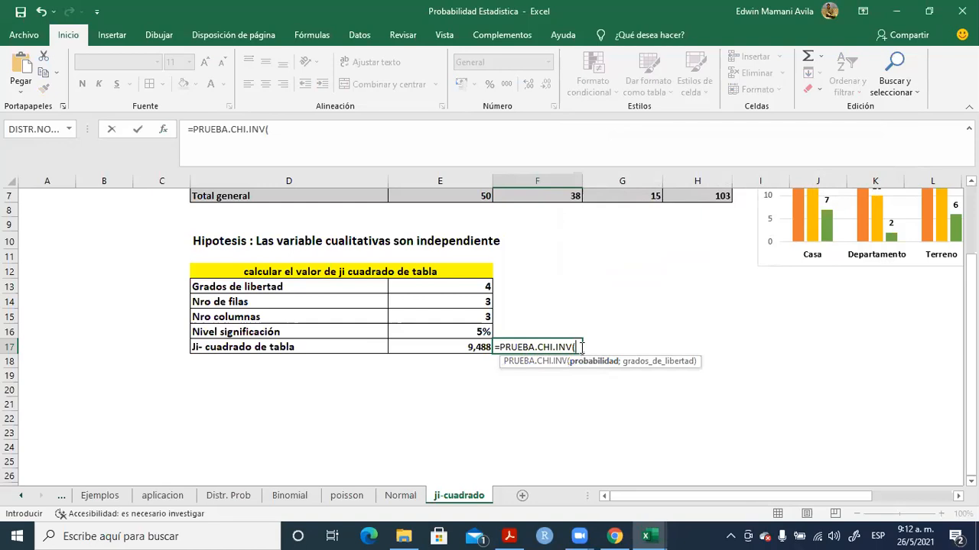
pyautogui.click(436, 322)
pyautogui.click(441, 331)
pyautogui.write(';')
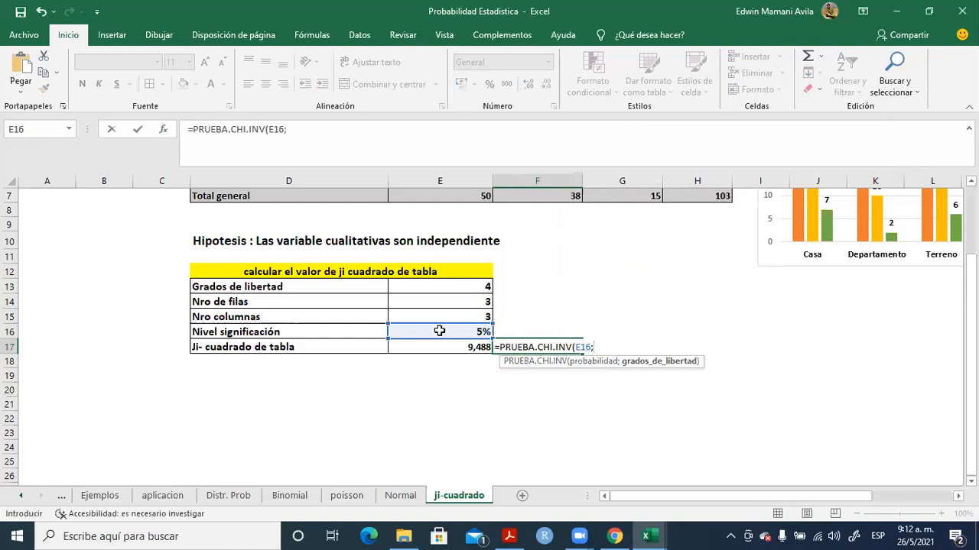
pyautogui.click(434, 285)
pyautogui.write(')')
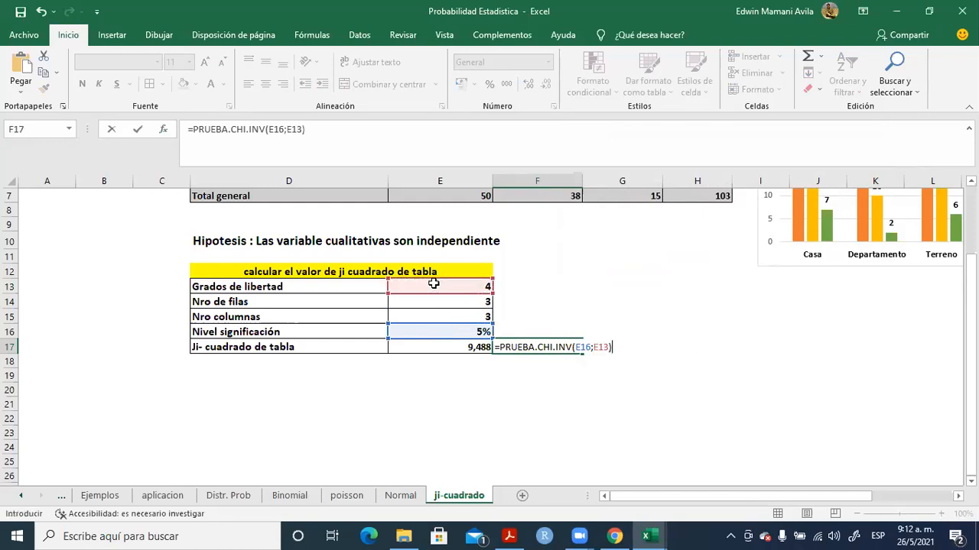
pyautogui.press('Return')
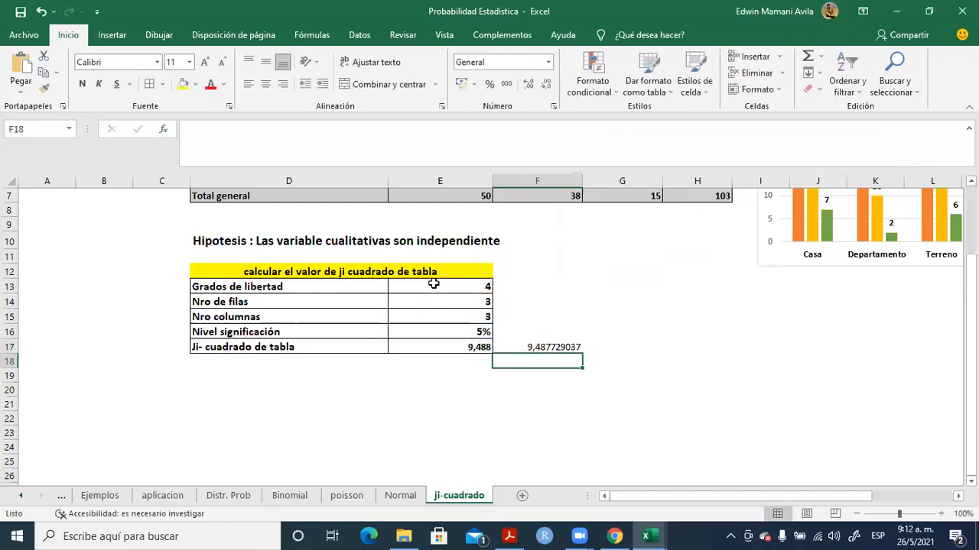
# Step: Reduce the inverse chi-square result in F17 to three decimal places
pyautogui.click(527, 348)
pyautogui.click(546, 84)
pyautogui.click(546, 83)
pyautogui.click(546, 84)
pyautogui.click(545, 83)
pyautogui.click(546, 83)
pyautogui.click(546, 84)
pyautogui.click(620, 387)
pyautogui.click(554, 349)
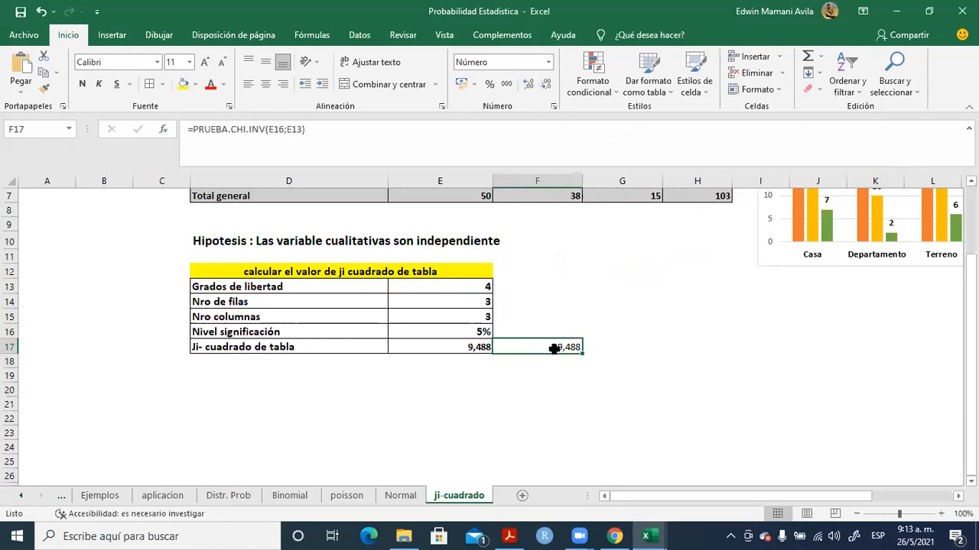
# Step: Clear the formula from cell F17
pyautogui.write('=')
pyautogui.press('Escape')
pyautogui.press('Delete')
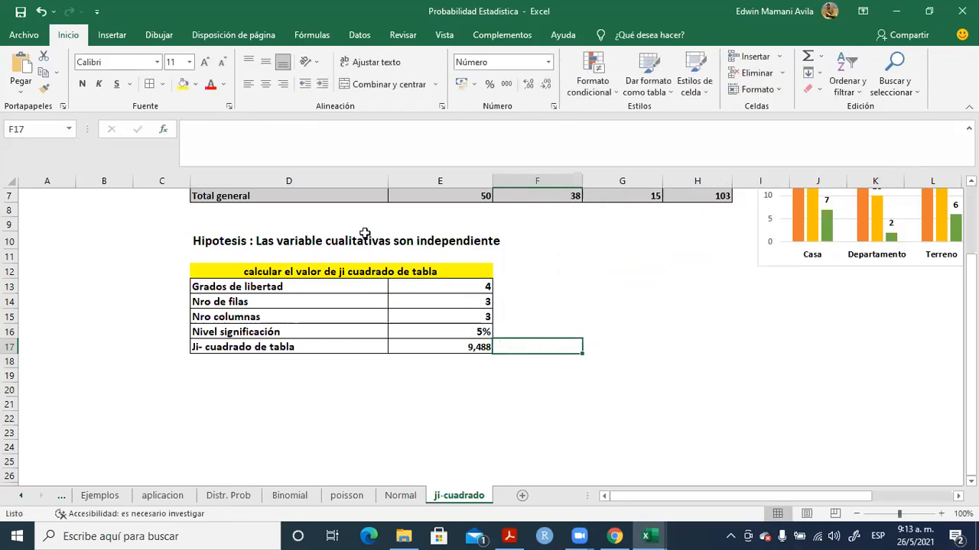
# Step: Open the Insert Function dialog for F17 and look for an inverse chi-square test among the Estadísticas functions beginning with P
pyautogui.click(164, 133)
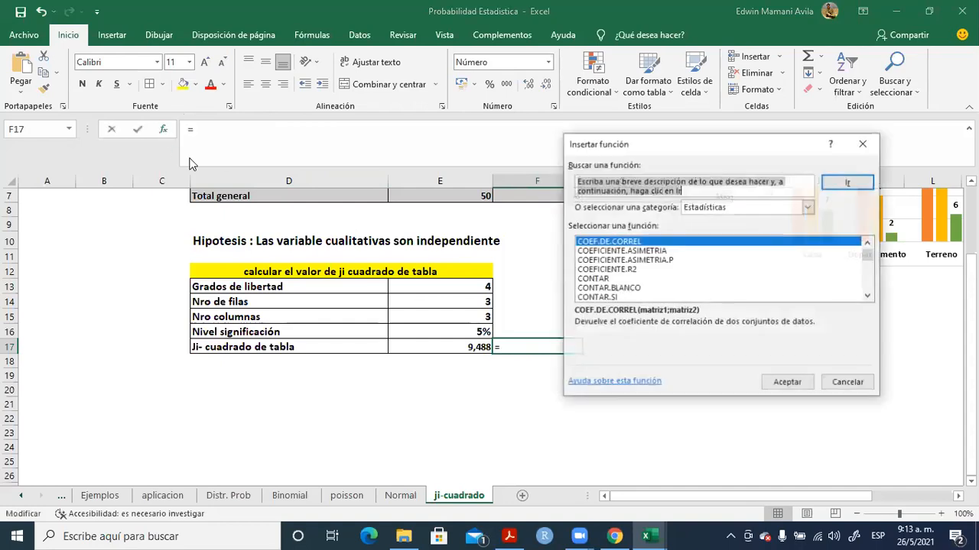
pyautogui.click(590, 261)
pyautogui.press('p')
pyautogui.scroll(-4, 612, 282)
pyautogui.scroll(-3, 612, 281)
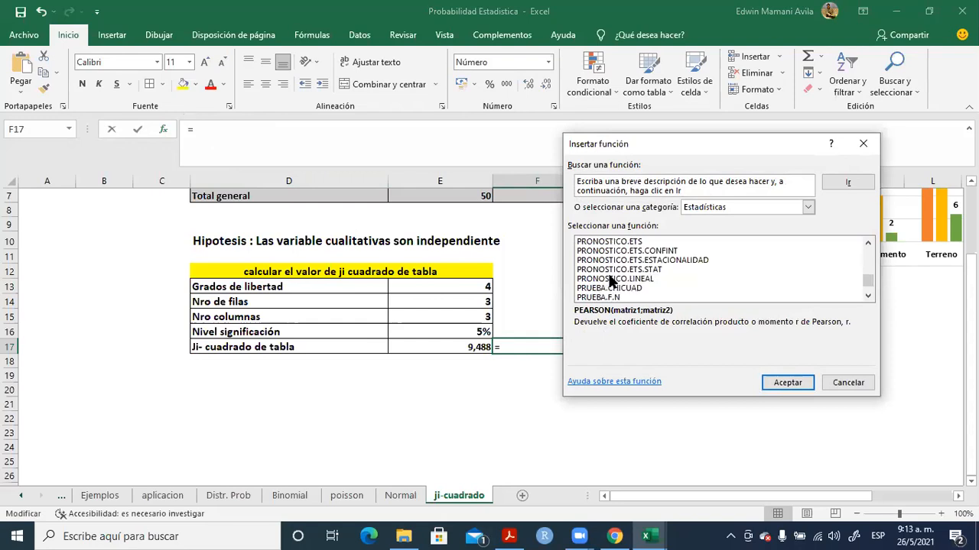
pyautogui.click(602, 270)
pyautogui.click(608, 279)
pyautogui.click(608, 289)
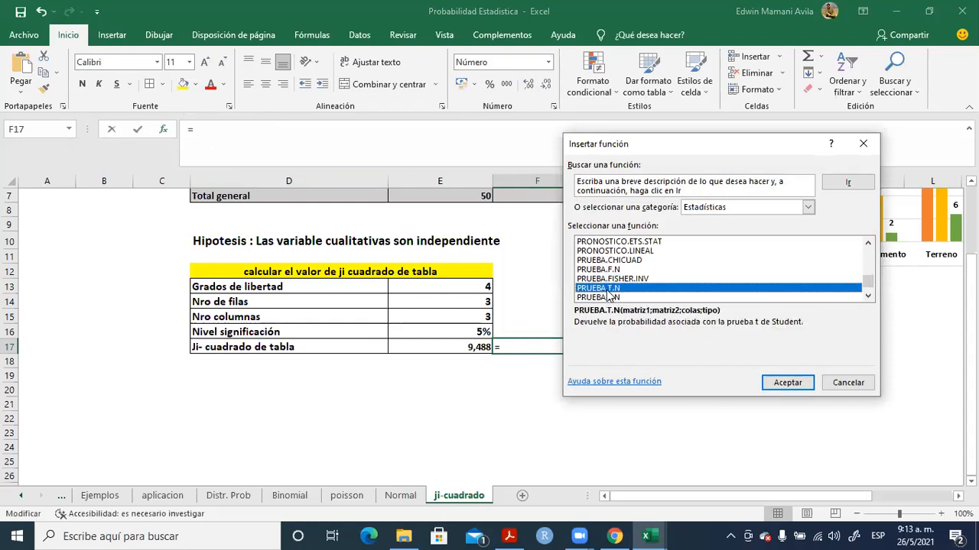
pyautogui.scroll(-1, 611, 289)
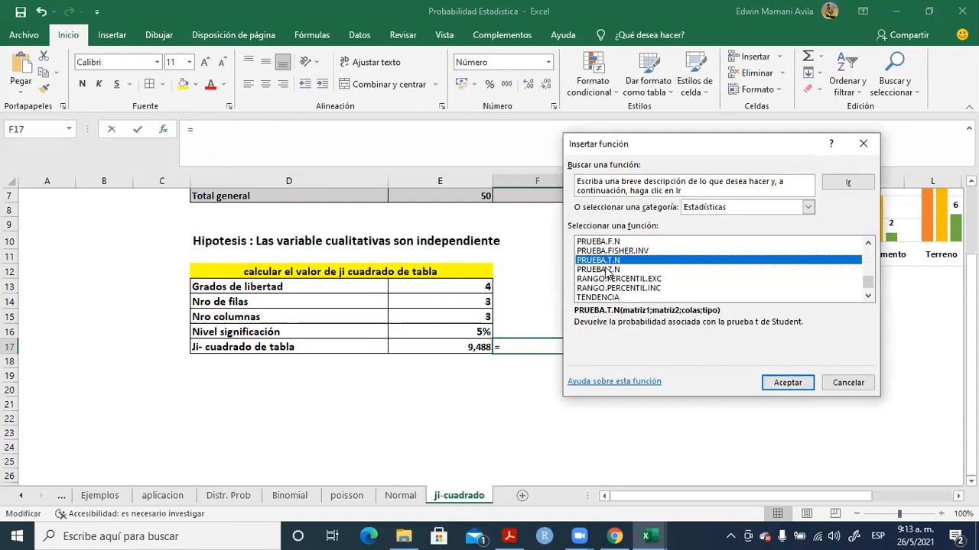
# Step: Compare the descriptions of PRUEBA.CHICUAD, PRUEBA.F.N and PRUEBA.FISHER.INV, and close the function list without inserting anything
pyautogui.scroll(1, 604, 269)
pyautogui.click(613, 260)
pyautogui.click(625, 270)
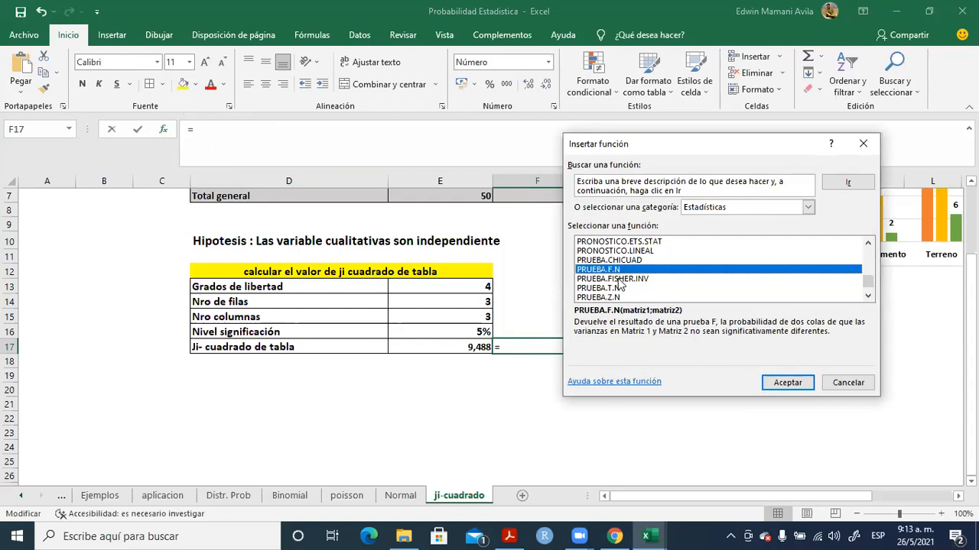
pyautogui.click(621, 279)
pyautogui.scroll(-1, 621, 283)
pyautogui.scroll(-2, 620, 286)
pyautogui.scroll(2, 621, 289)
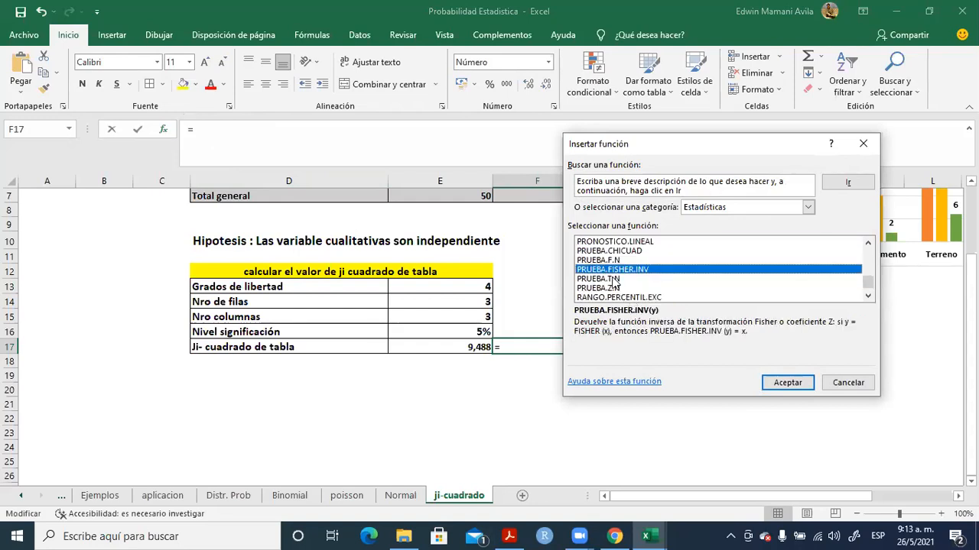
pyautogui.click(604, 260)
pyautogui.click(603, 251)
pyautogui.scroll(2, 615, 274)
pyautogui.scroll(-3, 618, 277)
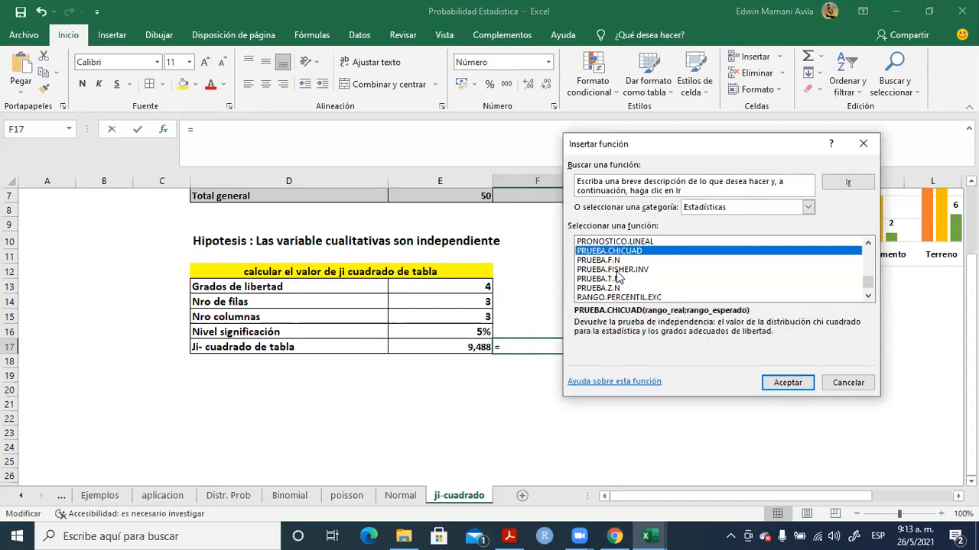
pyautogui.click(869, 145)
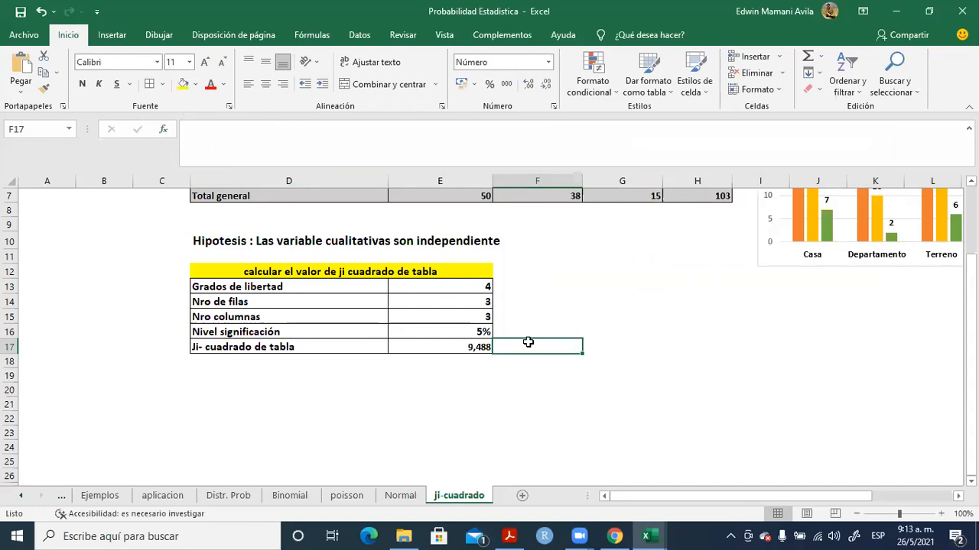
# Step: Calculate the table chi-square in F17 with =PRUEBA.CHI.INV(E16;E13), picking the compatibility function from the formula suggestions
pyautogui.write('=')
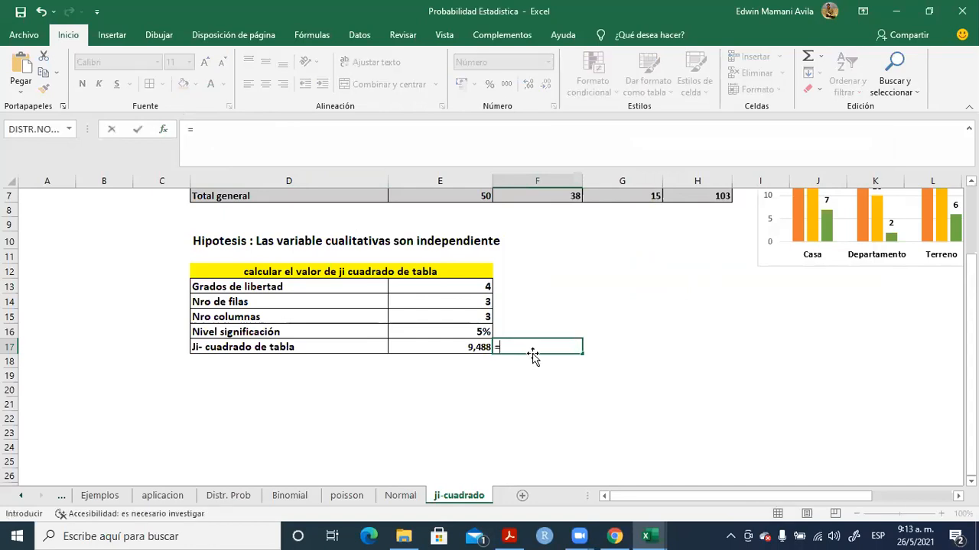
pyautogui.write('pr')
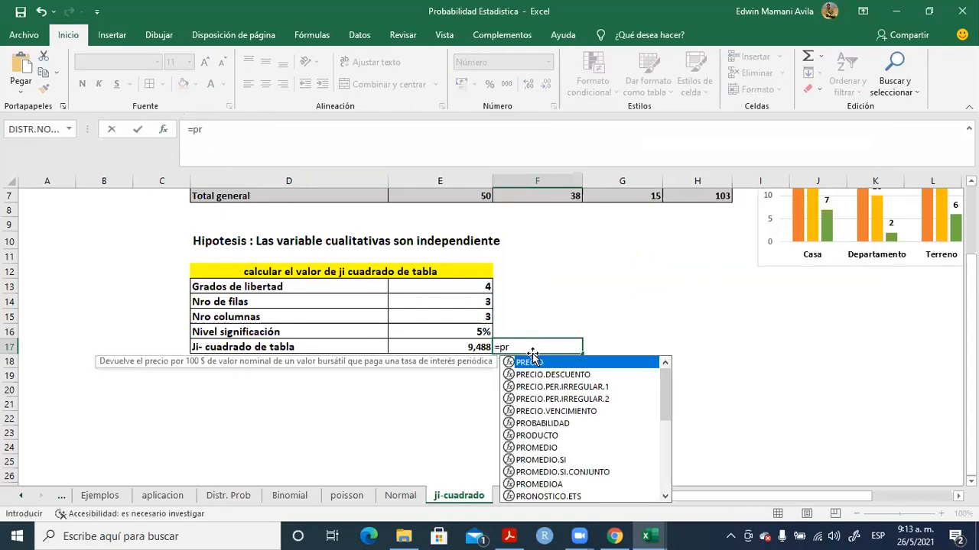
pyautogui.write('ue')
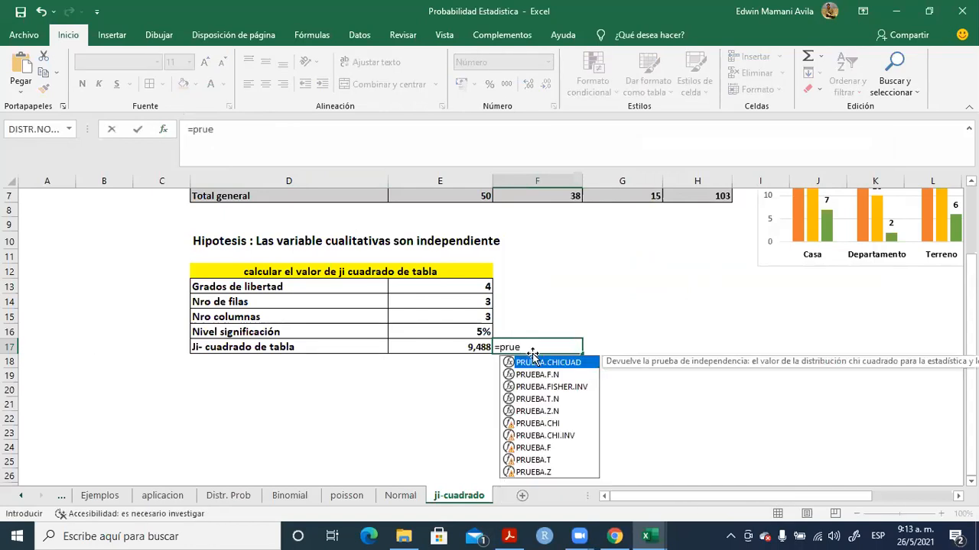
pyautogui.click(555, 437)
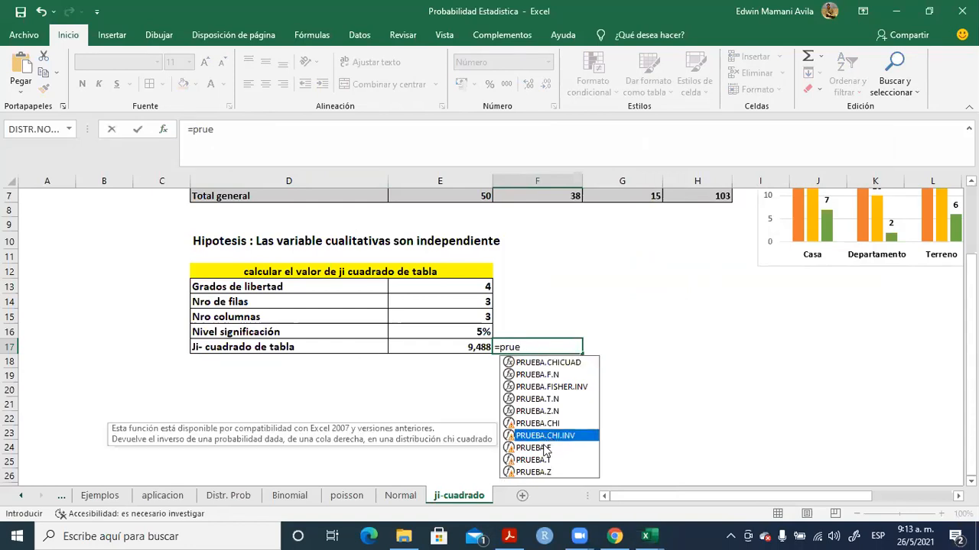
pyautogui.doubleClick(560, 437)
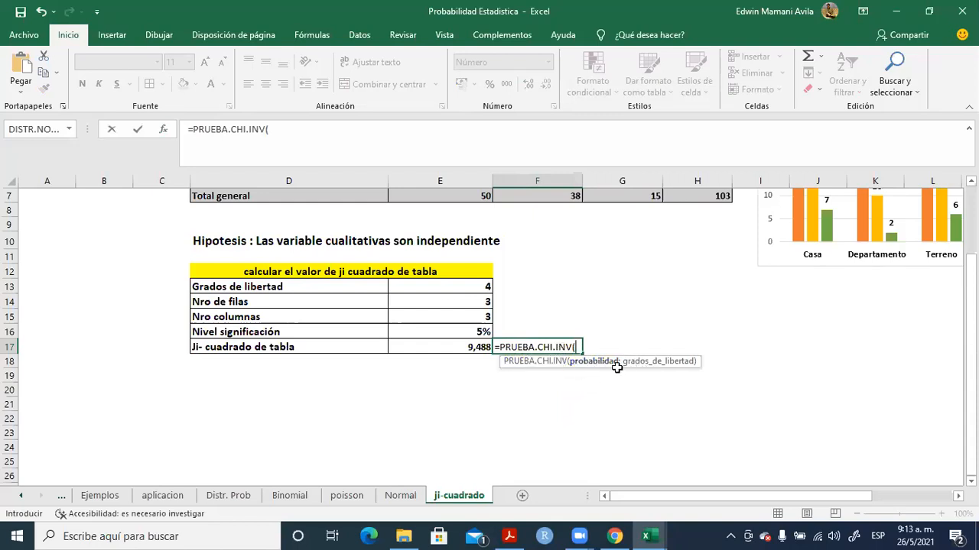
pyautogui.click(422, 338)
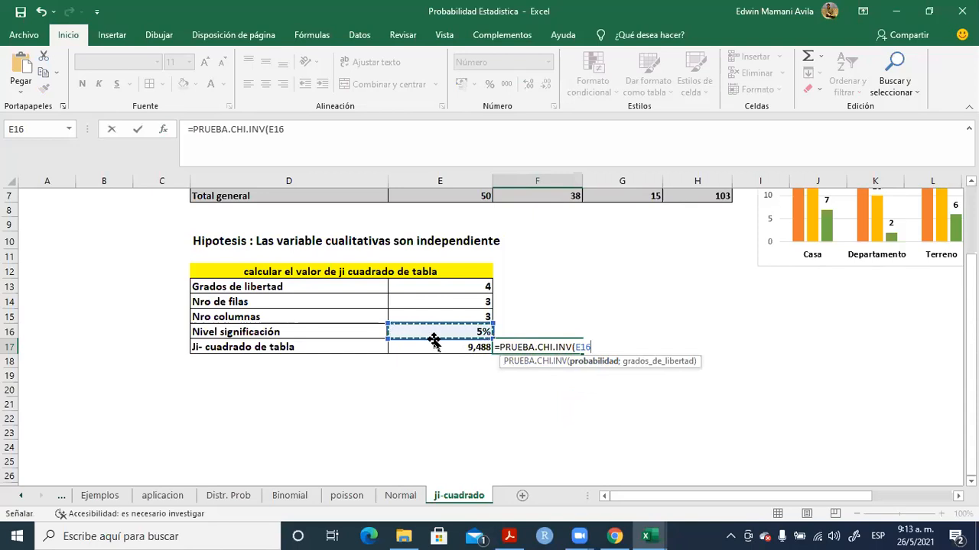
pyautogui.write(';')
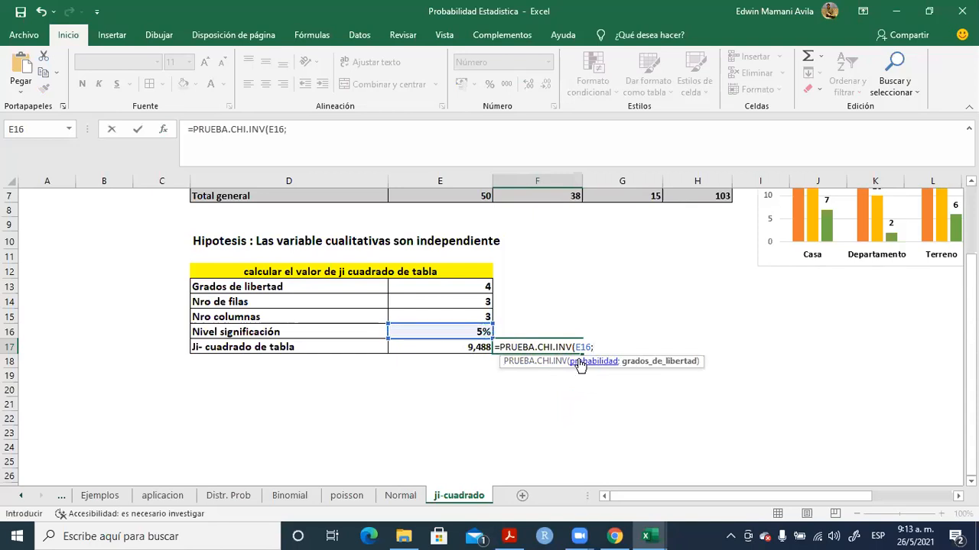
pyautogui.click(466, 285)
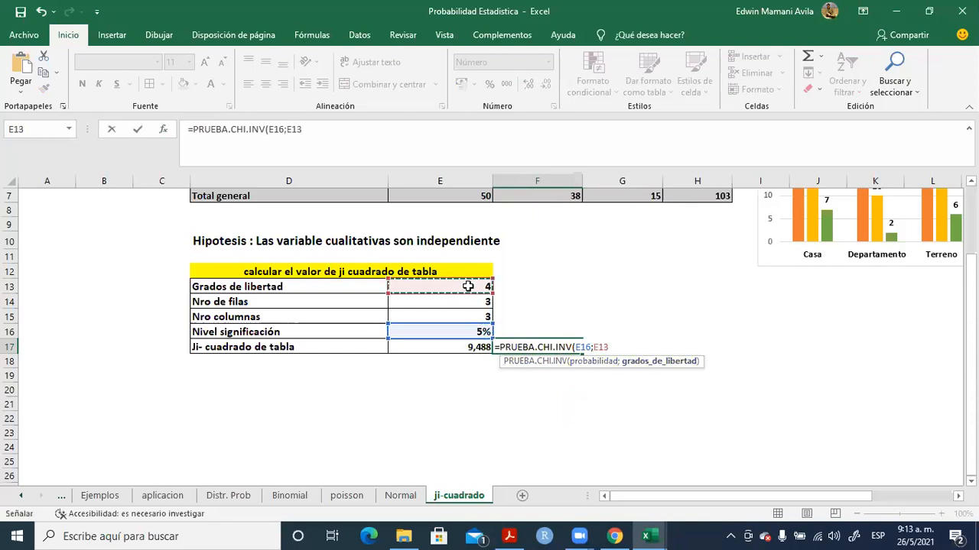
pyautogui.write(')')
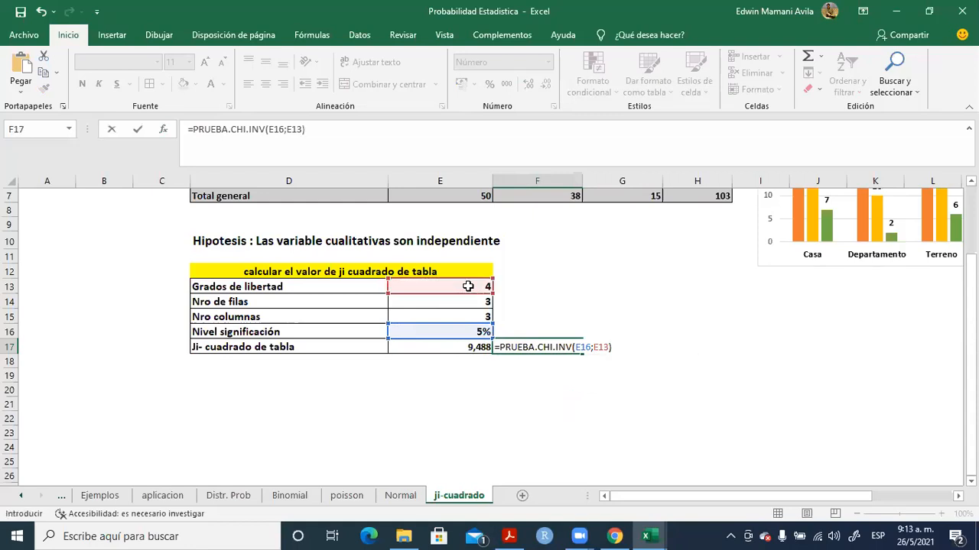
pyautogui.press('Return')
# Step: Copy the formatting of the table chi-square value in E17 onto the formula cell F17
pyautogui.click(527, 342)
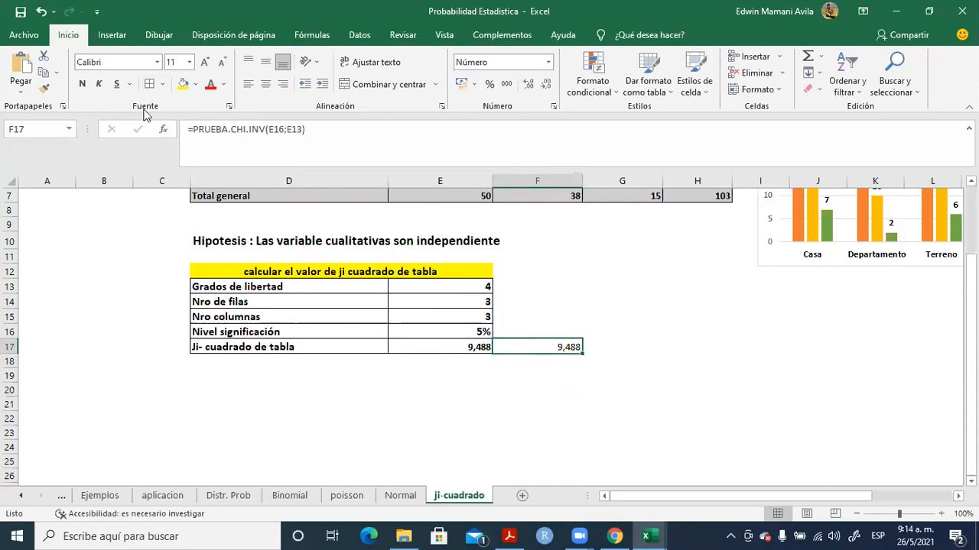
pyautogui.click(424, 350)
pyautogui.click(44, 88)
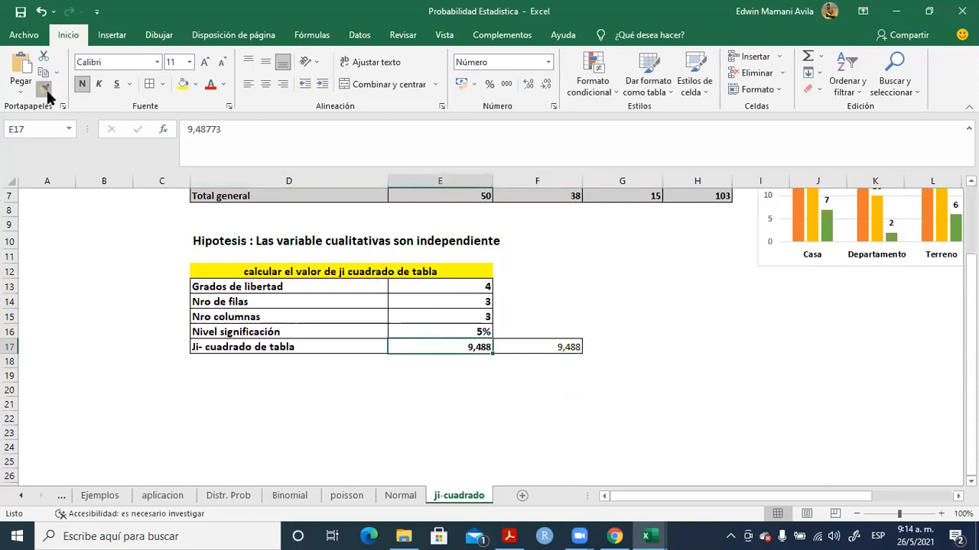
pyautogui.click(538, 349)
pyautogui.click(544, 402)
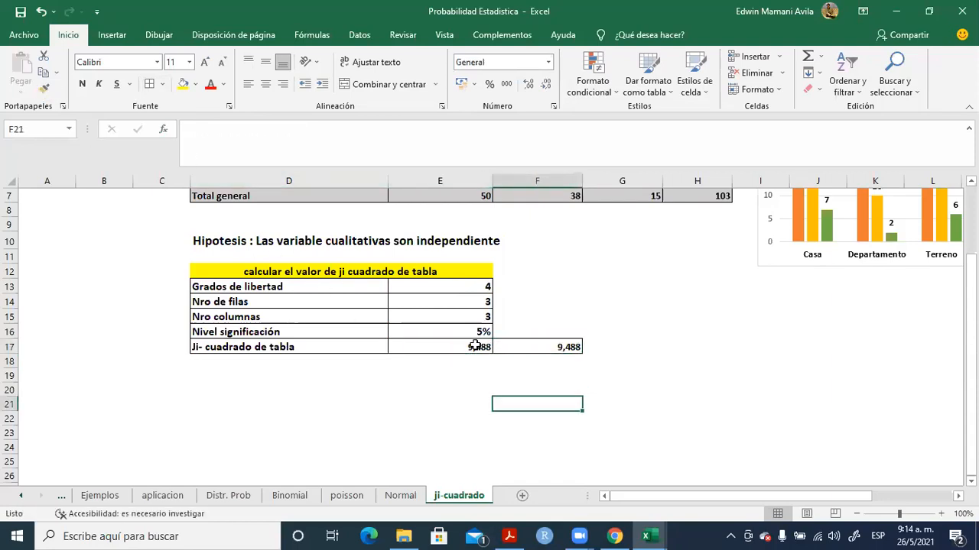
pyautogui.click(476, 344)
pyautogui.click(521, 348)
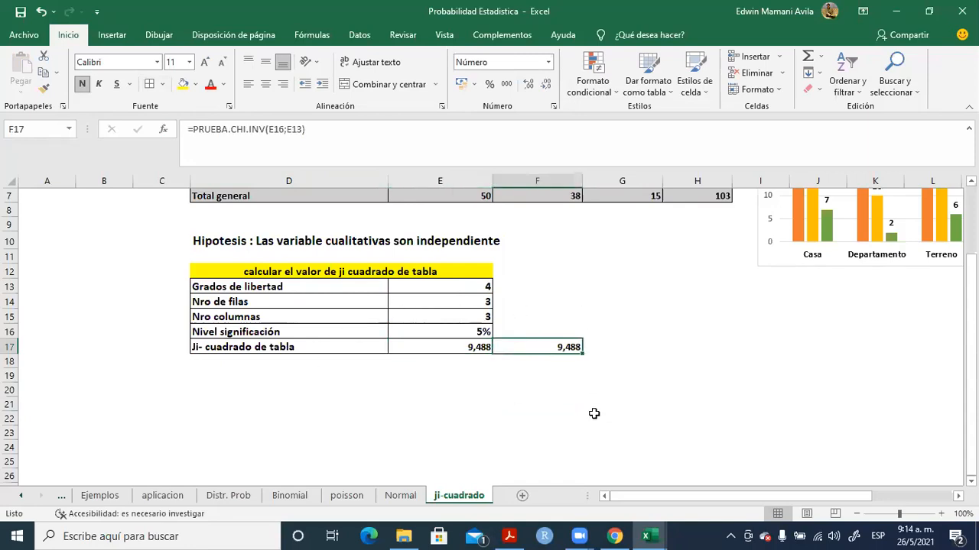
# Step: Review the formula in F17 and the degrees-of-freedom formula in E13, checking its row and column counts against the contingency table
pyautogui.doubleClick(560, 347)
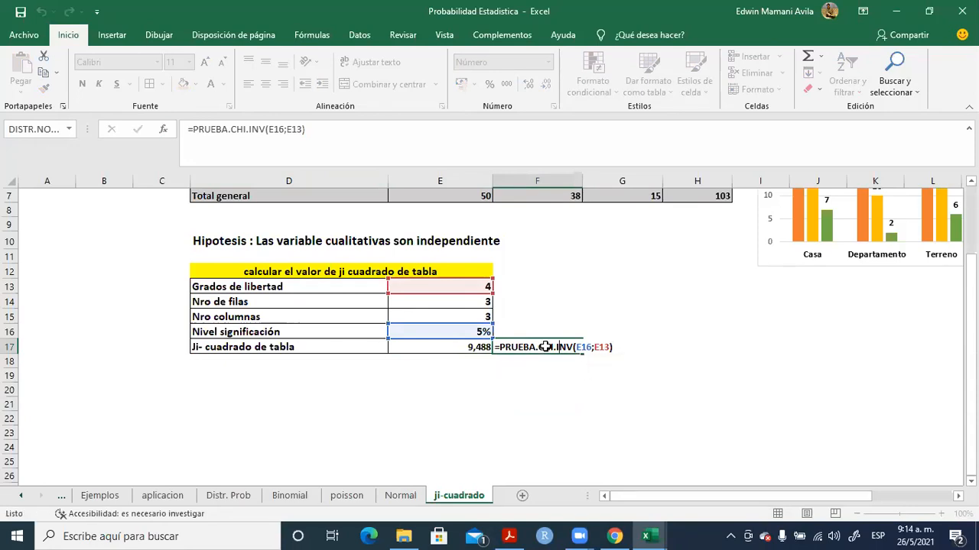
pyautogui.press('Return')
pyautogui.doubleClick(462, 286)
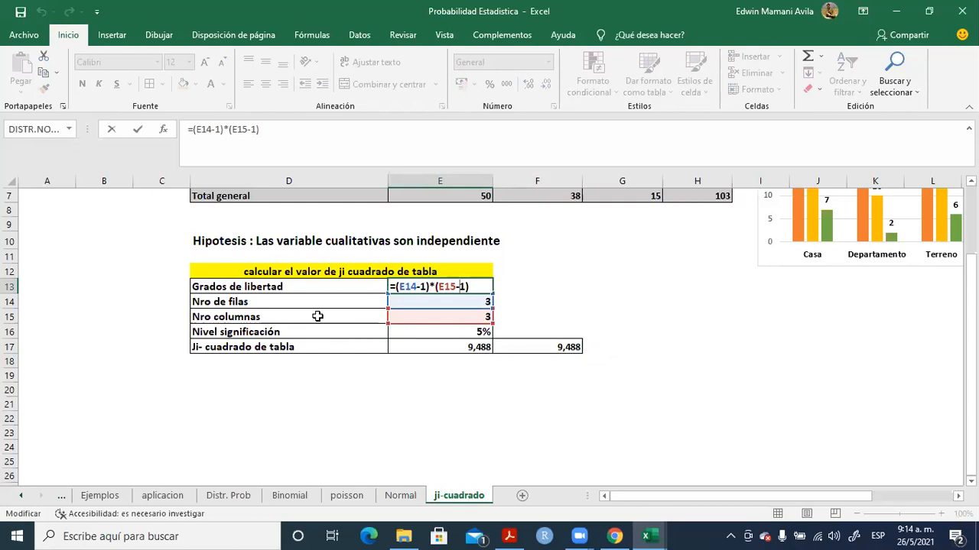
pyautogui.scroll(2, 306, 312)
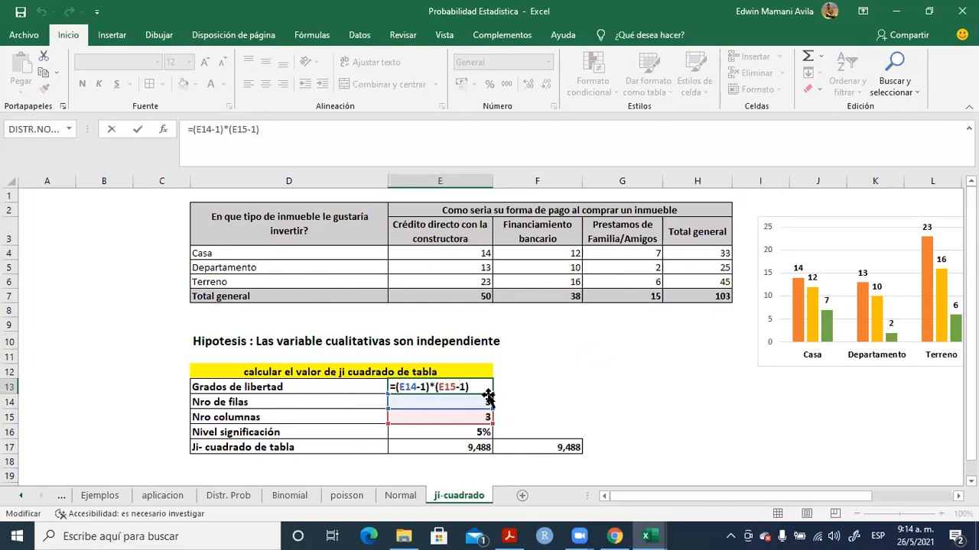
pyautogui.press('Return')
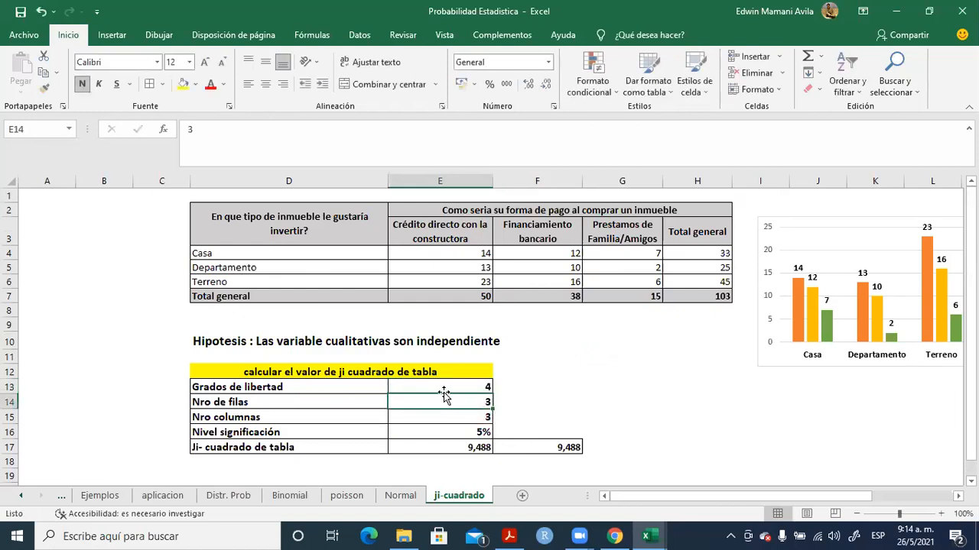
pyautogui.click(440, 385)
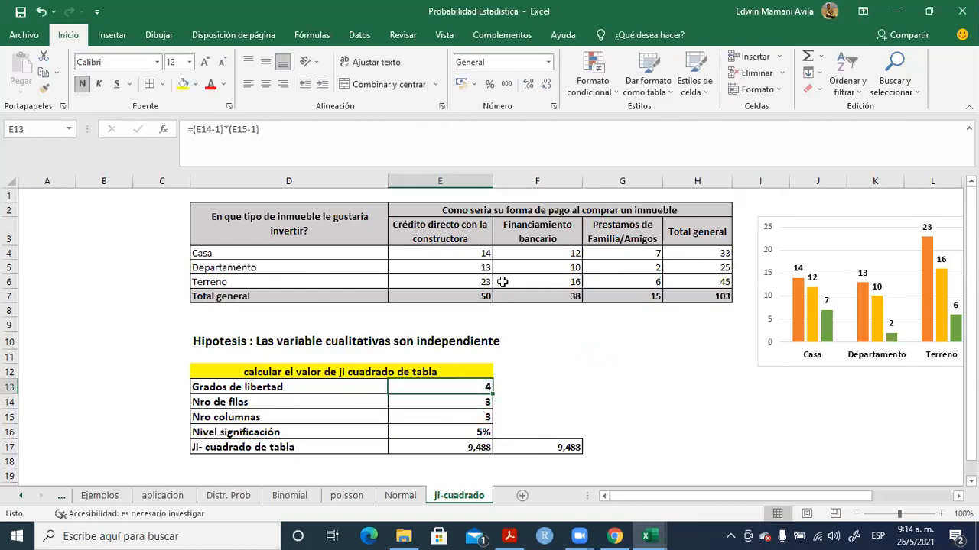
pyautogui.scroll(-1, 503, 360)
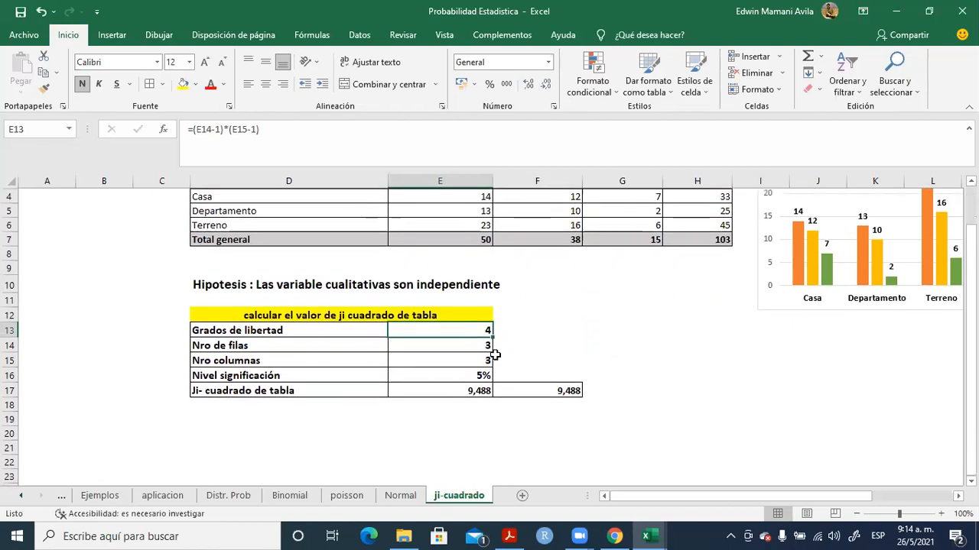
# Step: Review the table chi-square block in D12:F17, examining the significance level row and its value in E16
pyautogui.scroll(1, 467, 342)
pyautogui.scroll(-1, 466, 342)
pyautogui.moveTo(339, 315); pyautogui.dragTo(561, 385)
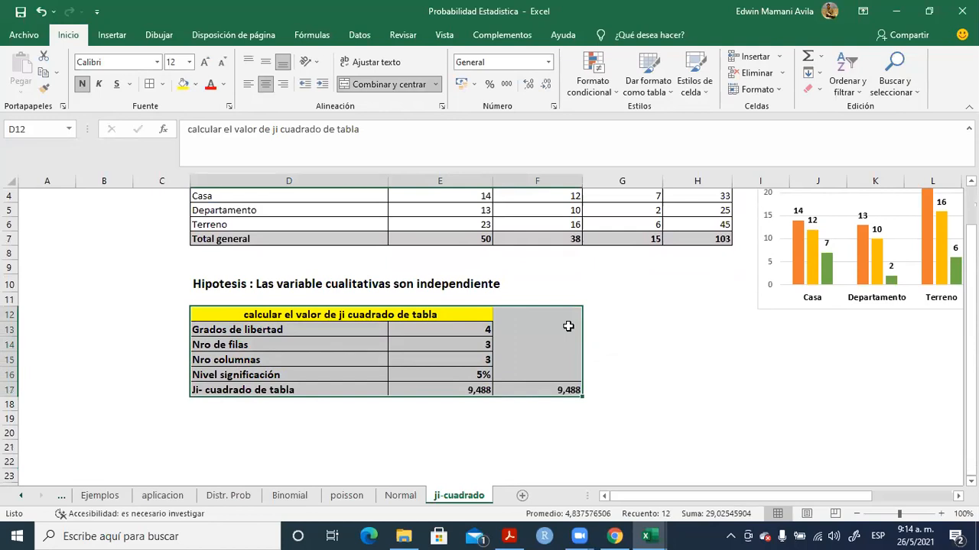
pyautogui.scroll(1, 568, 329)
pyautogui.scroll(-1, 568, 329)
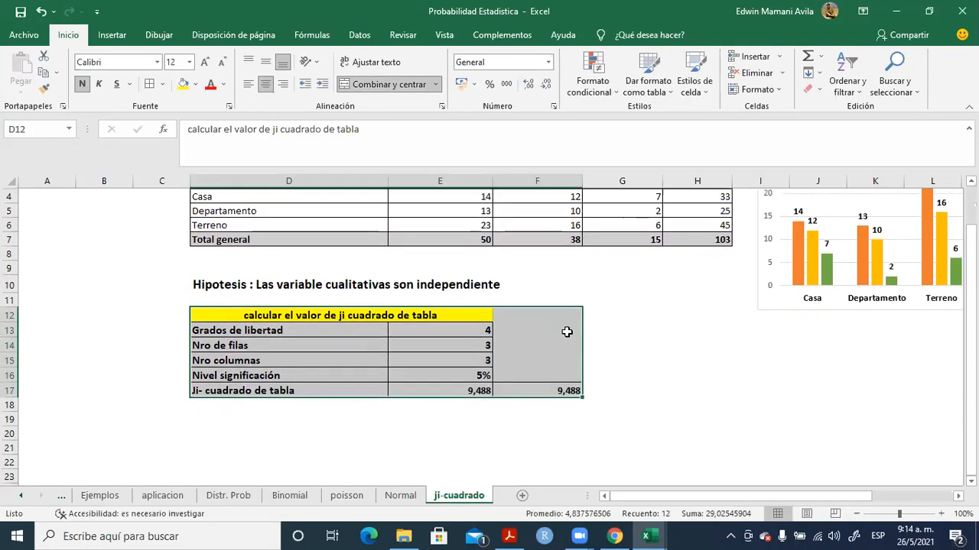
pyautogui.click(476, 372)
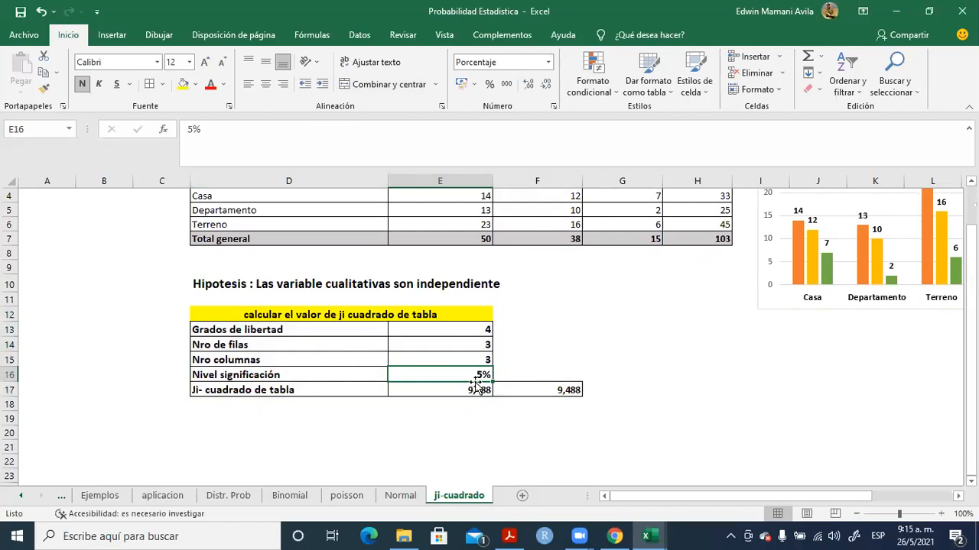
pyautogui.scroll(1, 481, 386)
pyautogui.scroll(-1, 481, 391)
pyautogui.moveTo(316, 372); pyautogui.dragTo(475, 382)
pyautogui.click(346, 377)
pyautogui.keyDown('shift'); pyautogui.click(413, 375); pyautogui.keyUp('shift')
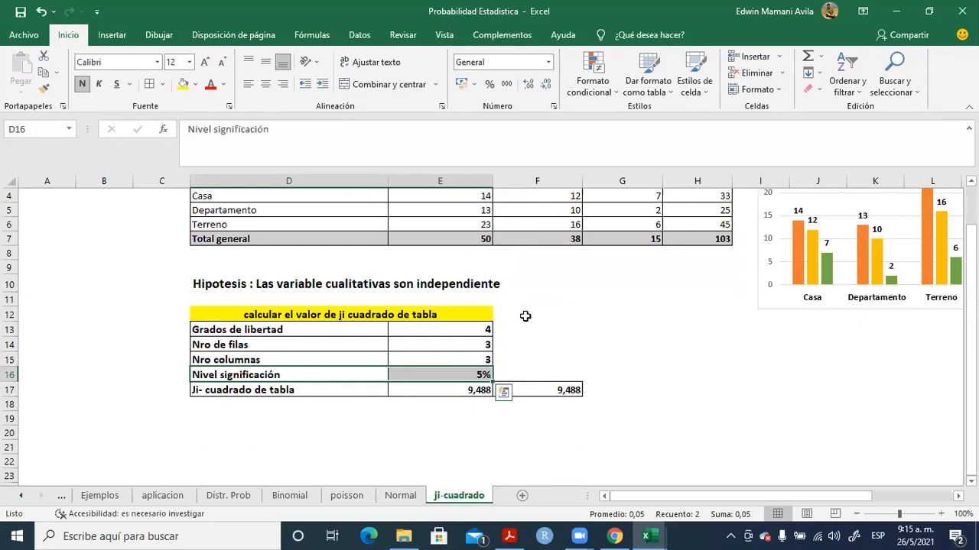
pyautogui.click(422, 375)
pyautogui.moveTo(283, 376); pyautogui.dragTo(470, 374)
pyautogui.click(433, 373)
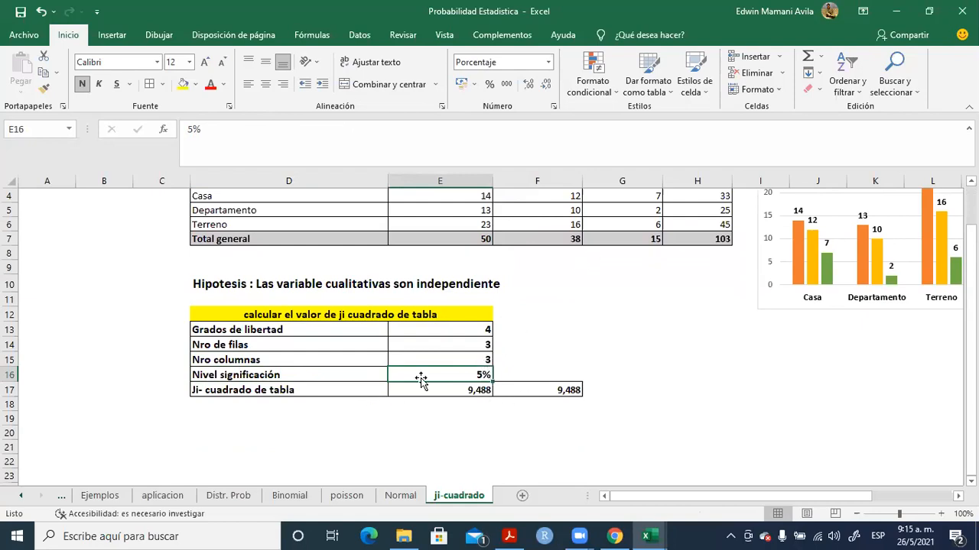
pyautogui.moveTo(335, 369); pyautogui.dragTo(474, 375)
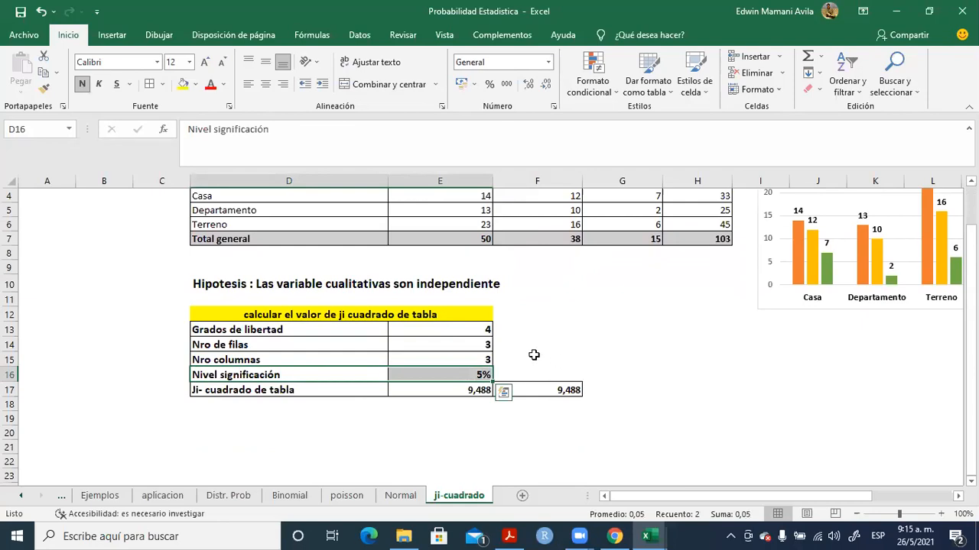
pyautogui.scroll(1, 546, 360)
pyautogui.scroll(-1, 546, 360)
pyautogui.scroll(-1, 598, 400)
pyautogui.click(453, 334)
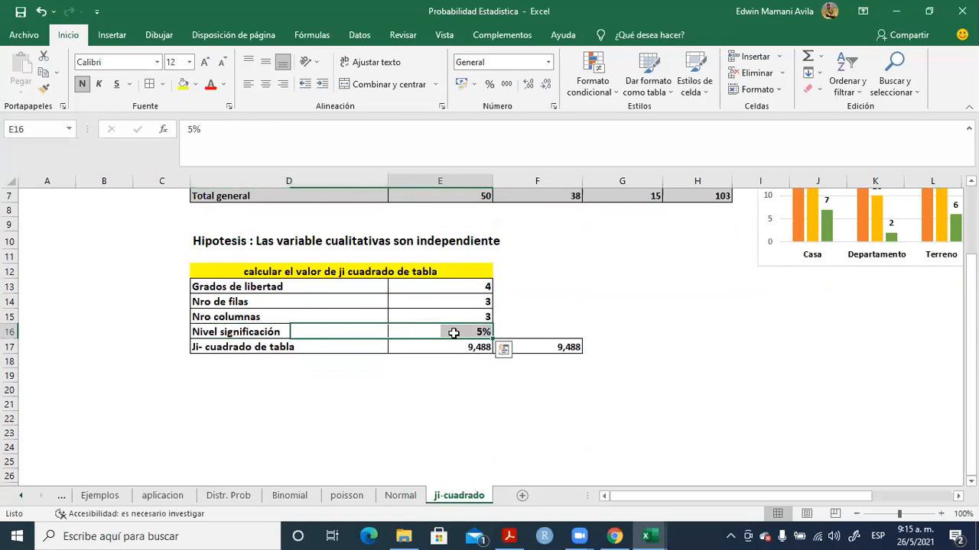
# Step: Draw orange coordinate axes in the empty area beside the table and sketch a right-skewed chi-square curve in black on them
pyautogui.click(743, 391)
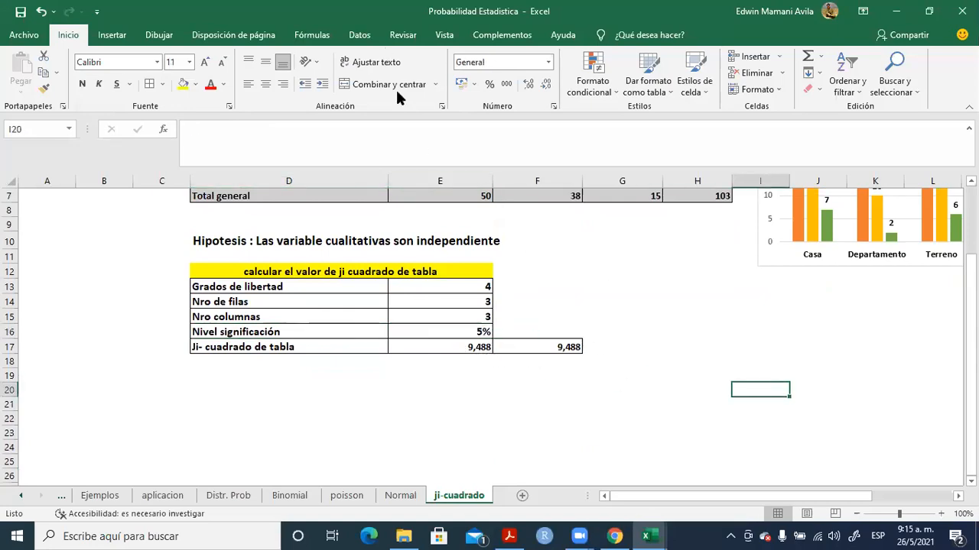
pyautogui.moveTo(635, 411); pyautogui.dragTo(632, 245)
pyautogui.moveTo(615, 405); pyautogui.dragTo(916, 407)
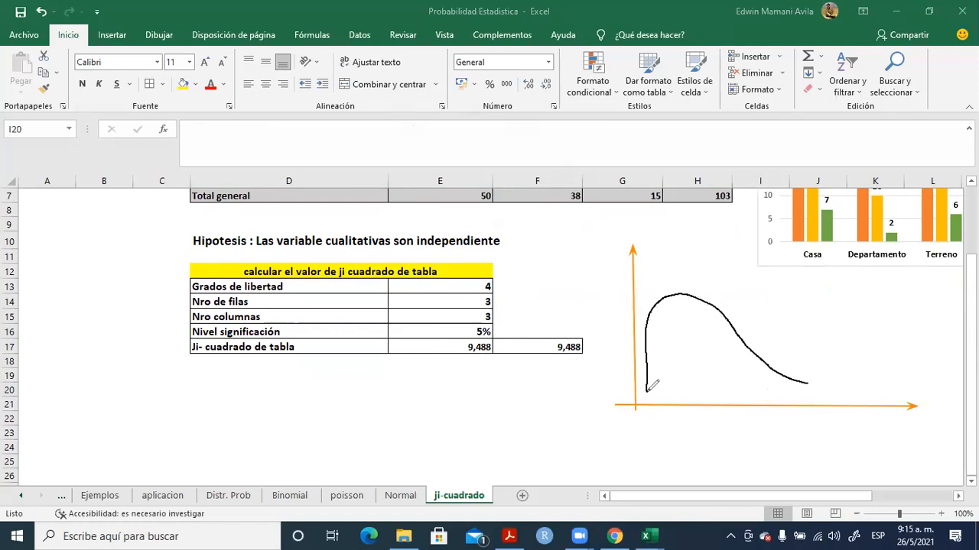
pyautogui.moveTo(882, 394); pyautogui.dragTo(902, 396)
# Step: Mark the critical value 9,488 under the curve, hatch the tail beyond it and label that region "Rechazar" with an arrow
pyautogui.moveTo(753, 361); pyautogui.dragTo(762, 352)
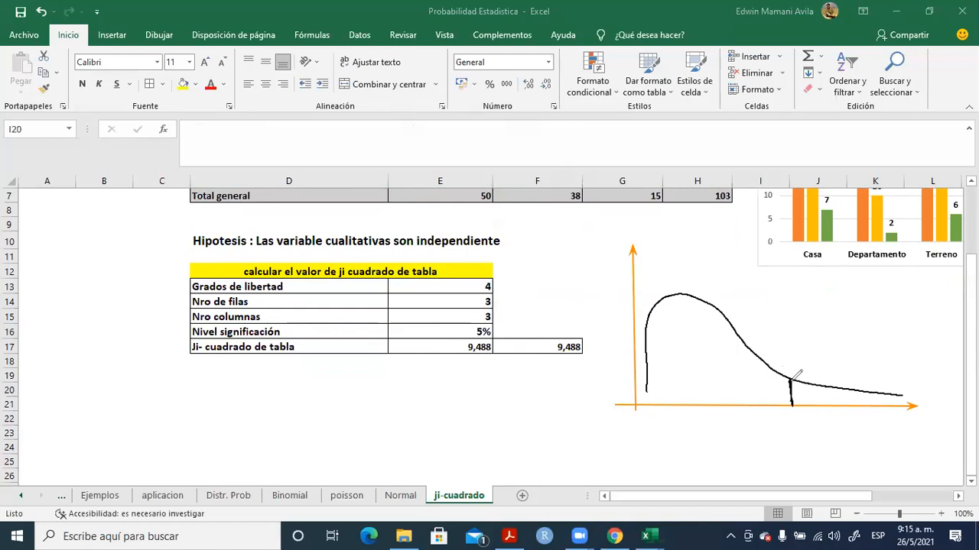
pyautogui.moveTo(786, 421)
pyautogui.mouseDown()
pyautogui.moveTo(789, 433)
pyautogui.moveTo(818, 436)
pyautogui.mouseUp()
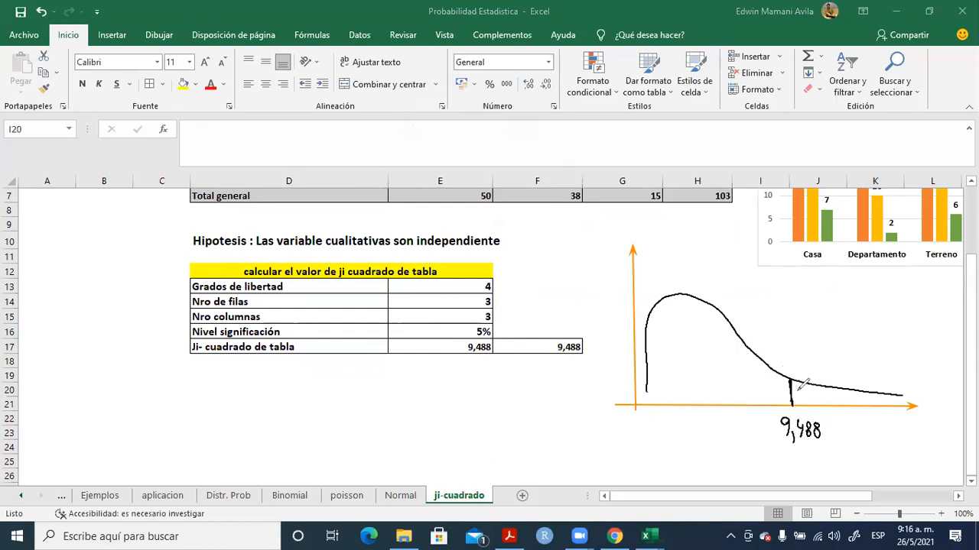
pyautogui.moveTo(792, 381)
pyautogui.mouseDown()
pyautogui.moveTo(791, 398)
pyautogui.moveTo(820, 387)
pyautogui.moveTo(879, 396)
pyautogui.mouseUp()
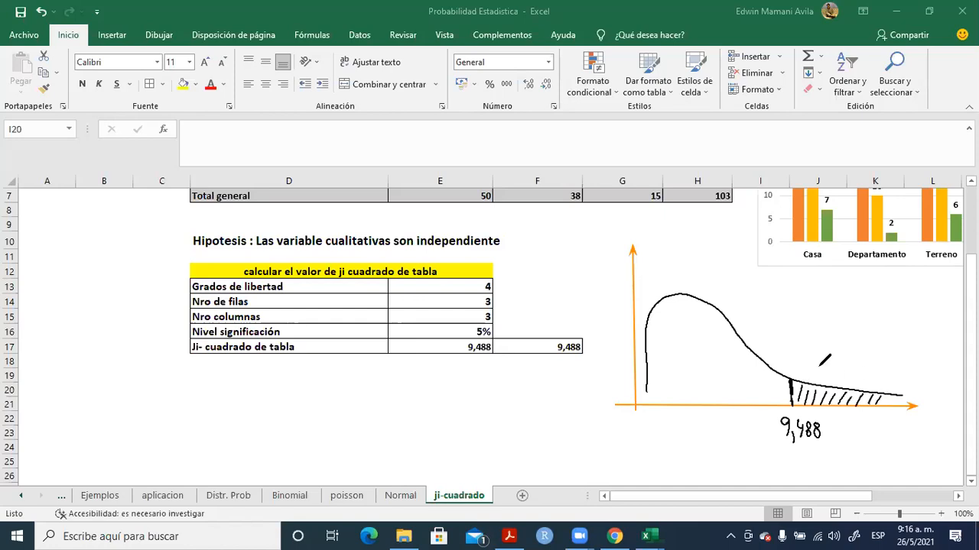
pyautogui.moveTo(791, 370); pyautogui.dragTo(809, 376)
pyautogui.moveTo(822, 337)
pyautogui.mouseDown()
pyautogui.moveTo(851, 341)
pyautogui.moveTo(865, 311)
pyautogui.moveTo(900, 327)
pyautogui.moveTo(893, 315)
pyautogui.mouseUp()
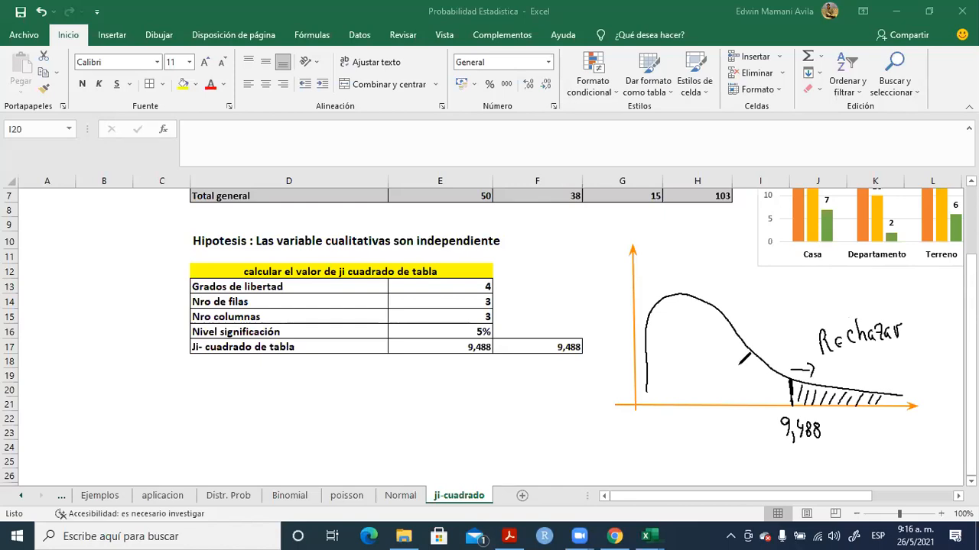
# Step: Draw an arrow from the critical value toward the main area under the curve and label that area "Aceptar" and "Nivel Confianza"
pyautogui.moveTo(784, 365)
pyautogui.mouseDown()
pyautogui.moveTo(768, 359)
pyautogui.moveTo(771, 368)
pyautogui.mouseUp()
pyautogui.moveTo(662, 320)
pyautogui.mouseDown()
pyautogui.moveTo(683, 334)
pyautogui.moveTo(724, 338)
pyautogui.mouseUp()
pyautogui.moveTo(715, 322)
pyautogui.mouseDown()
pyautogui.moveTo(732, 320)
pyautogui.moveTo(739, 338)
pyautogui.moveTo(751, 330)
pyautogui.mouseUp()
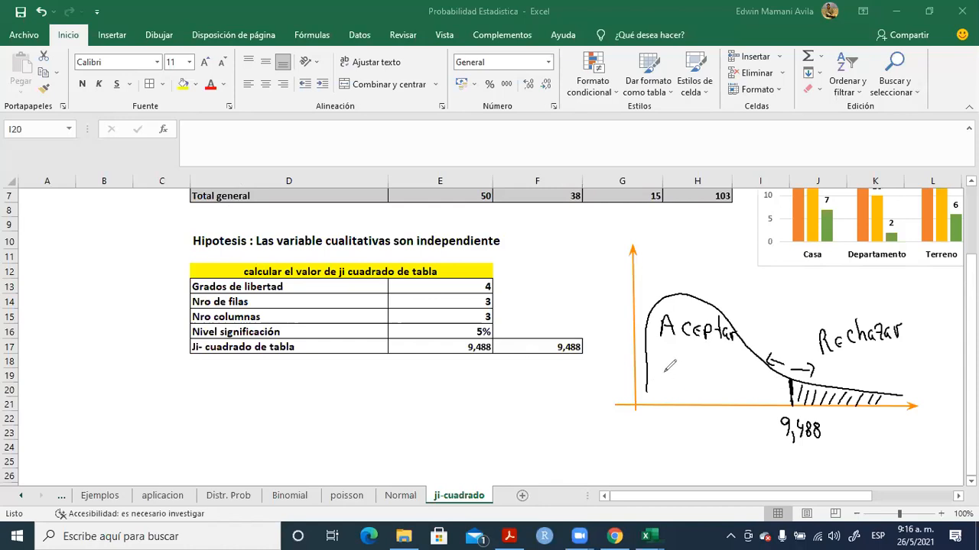
pyautogui.moveTo(663, 364)
pyautogui.mouseDown()
pyautogui.moveTo(714, 362)
pyautogui.moveTo(739, 378)
pyautogui.moveTo(765, 375)
pyautogui.moveTo(759, 369)
pyautogui.mouseUp()
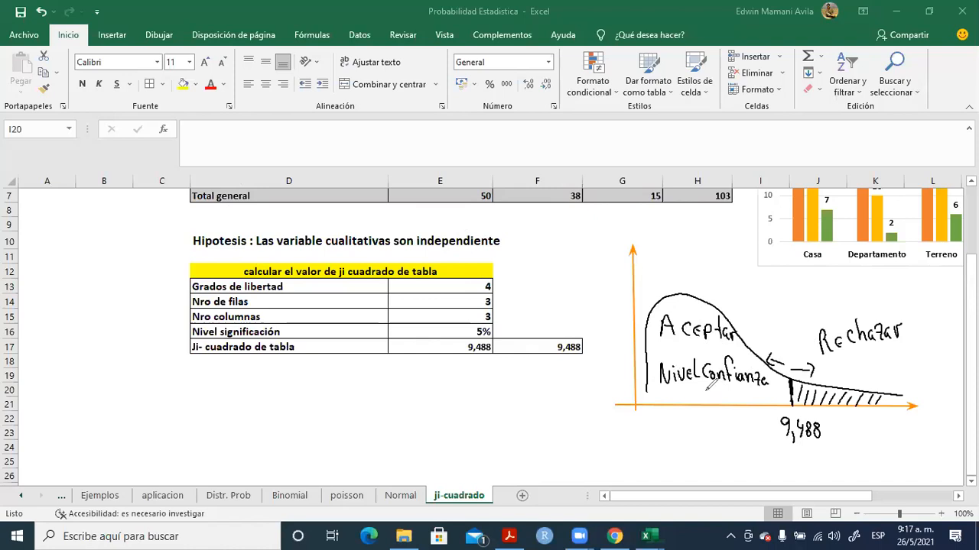
# Step: Write 95% in the acceptance area of the sketched curve and 5% above the hatched rejection tail
pyautogui.moveTo(709, 388)
pyautogui.mouseDown()
pyautogui.moveTo(706, 401)
pyautogui.moveTo(728, 398)
pyautogui.mouseUp()
pyautogui.moveTo(870, 380); pyautogui.dragTo(879, 377)
pyautogui.moveTo(894, 378); pyautogui.dragTo(885, 392)
pyautogui.click(884, 382)
pyautogui.click(897, 389)
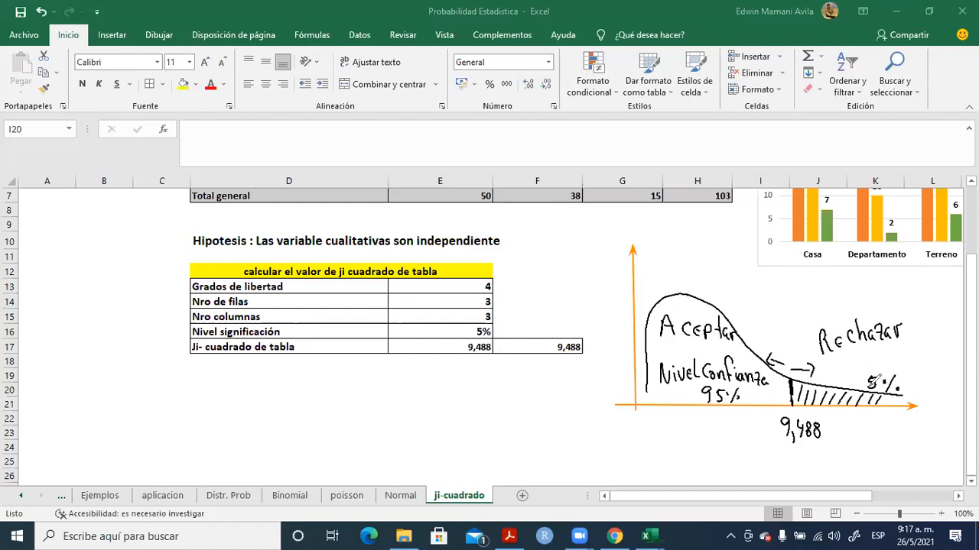
pyautogui.moveTo(739, 401); pyautogui.dragTo(749, 393)
# Step: Point red arrows at the 95% and 5% areas of the sketch, and clear all the drawn annotations
pyautogui.moveTo(871, 399); pyautogui.dragTo(864, 427)
pyautogui.moveTo(730, 446)
pyautogui.mouseDown()
pyautogui.moveTo(728, 418)
pyautogui.moveTo(736, 425)
pyautogui.mouseUp()
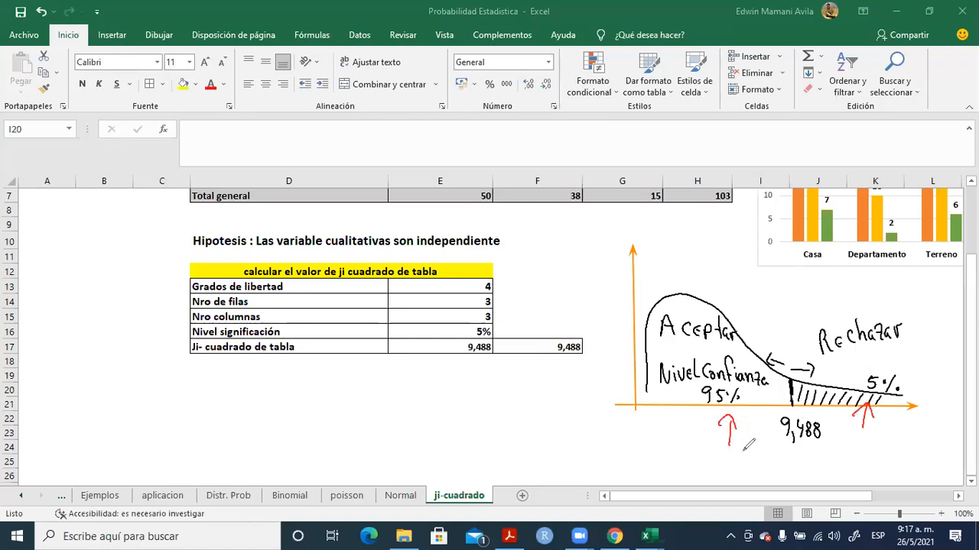
pyautogui.click(693, 105)
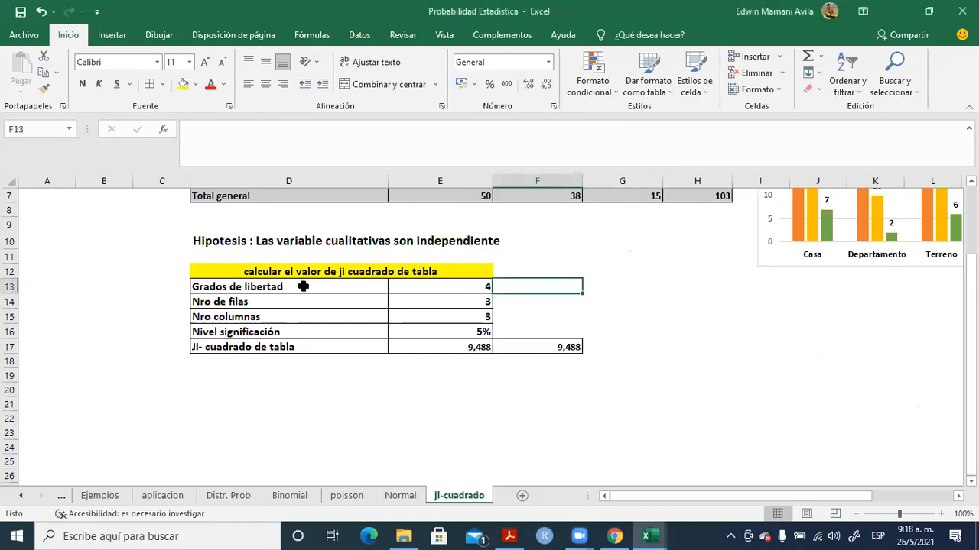
# Step: Enter the label "Ji- cuadrado calculado" in D18, directly below the table chi-square row
pyautogui.click(285, 273)
pyautogui.click(238, 361)
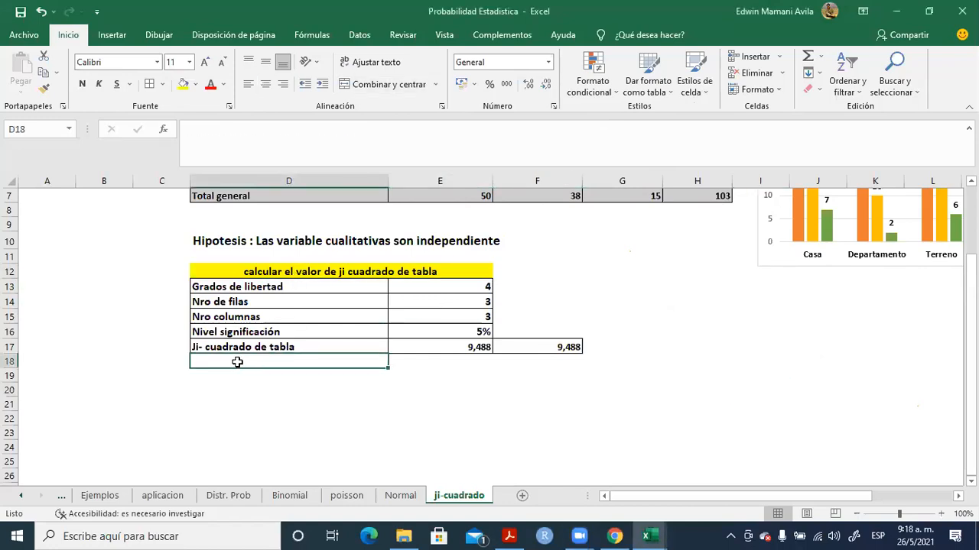
pyautogui.click(279, 263)
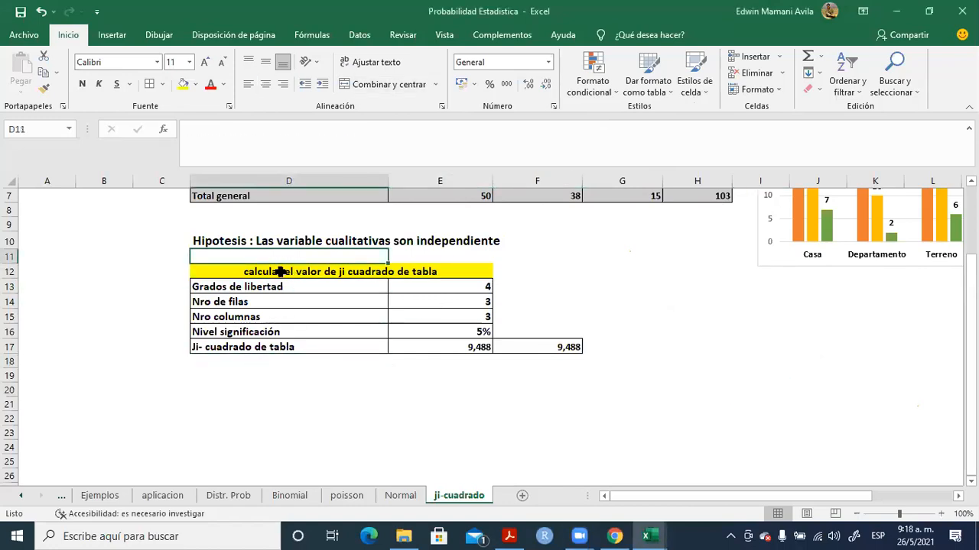
pyautogui.click(243, 361)
pyautogui.write('Ji ')
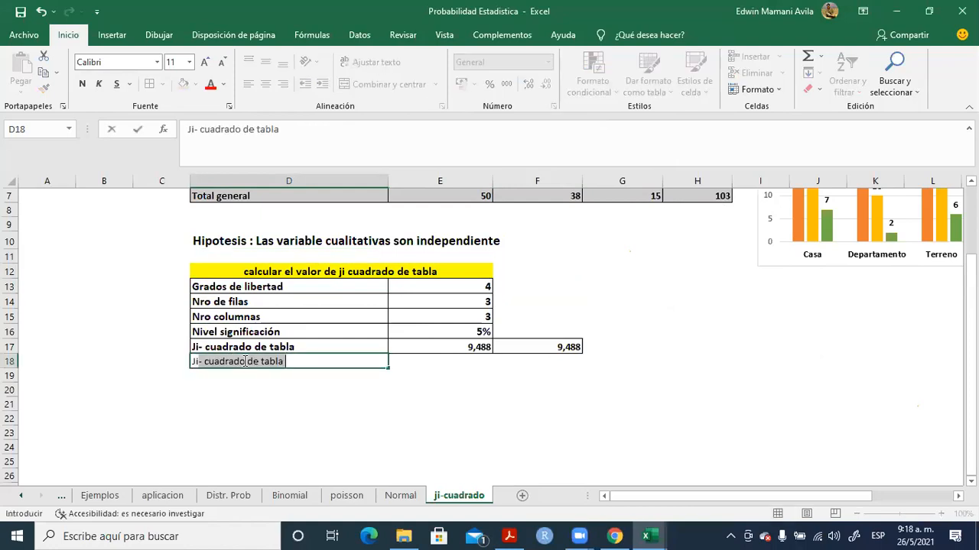
pyautogui.write('- cuadrado calculado')
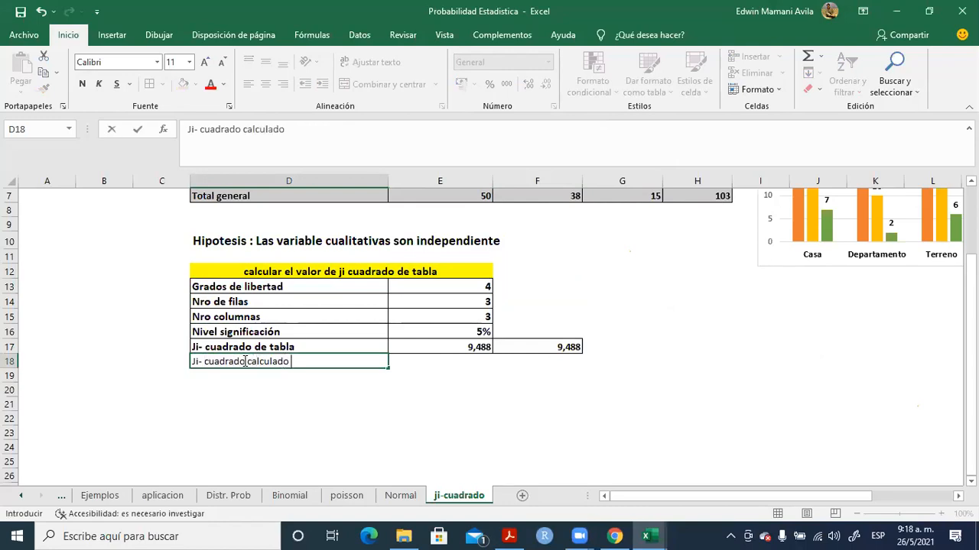
pyautogui.press('Return')
# Step: Copy the formatting of the table chi-square value in E17 onto the empty result cell E18
pyautogui.moveTo(271, 365); pyautogui.dragTo(476, 364)
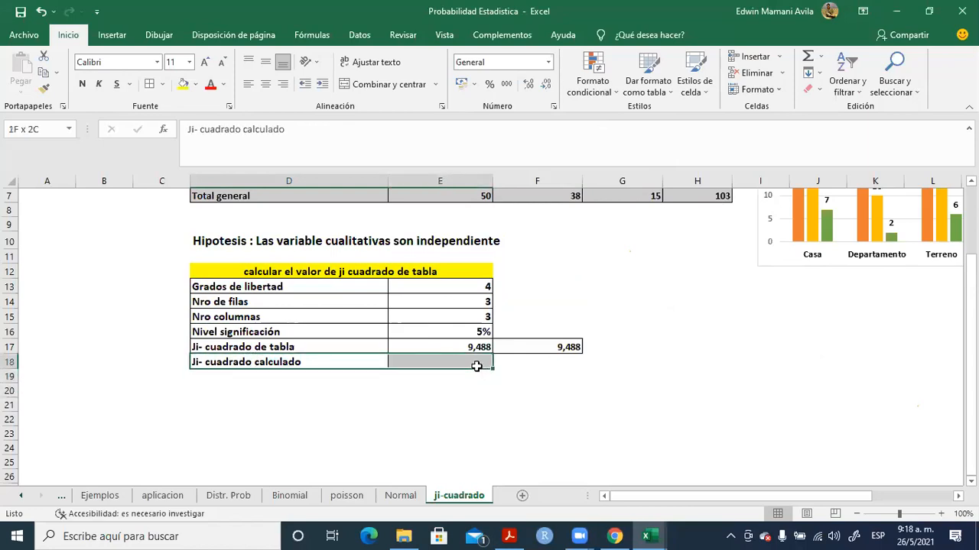
pyautogui.click(647, 344)
pyautogui.click(480, 346)
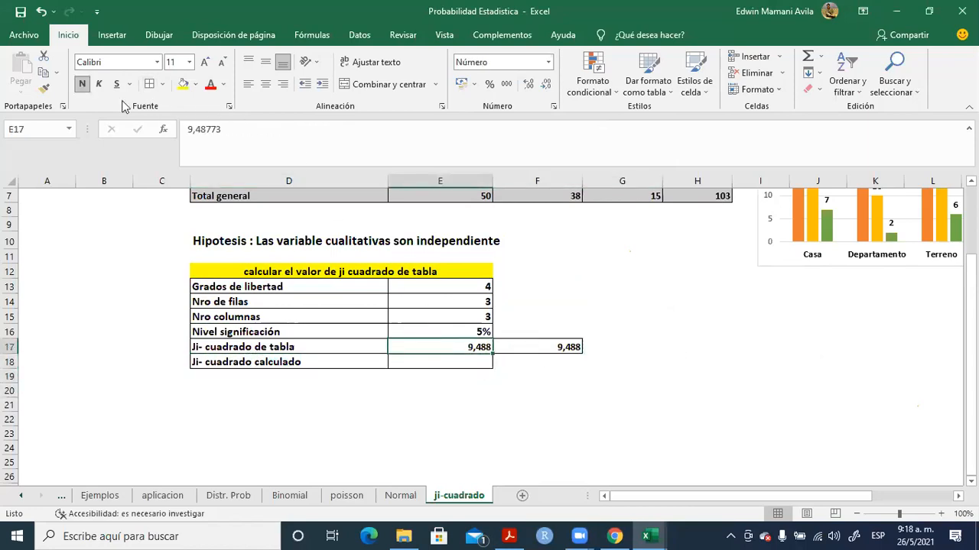
pyautogui.click(45, 90)
pyautogui.click(454, 367)
pyautogui.click(640, 405)
# Step: Fill the calculated chi-square row D18:E18 with yellow
pyautogui.moveTo(321, 362); pyautogui.dragTo(466, 362)
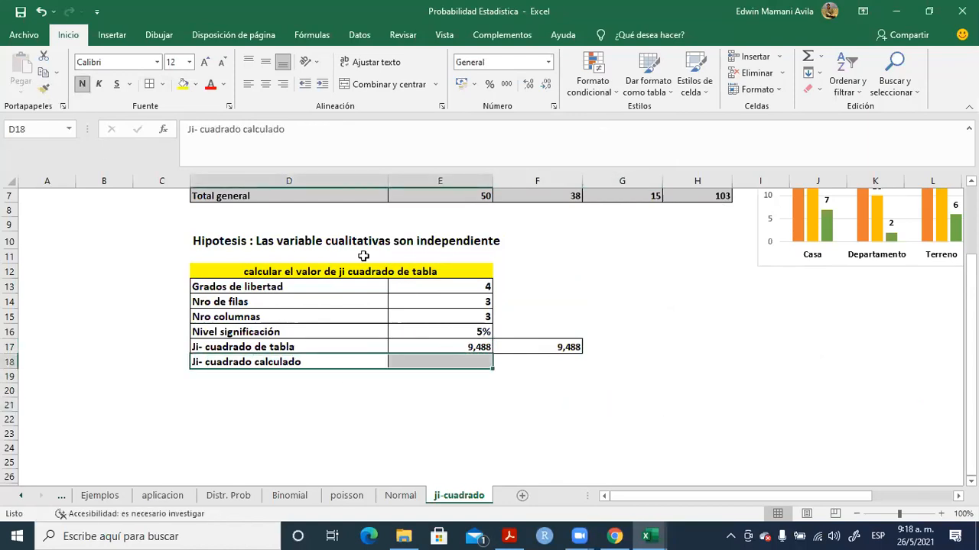
pyautogui.click(184, 85)
pyautogui.click(702, 408)
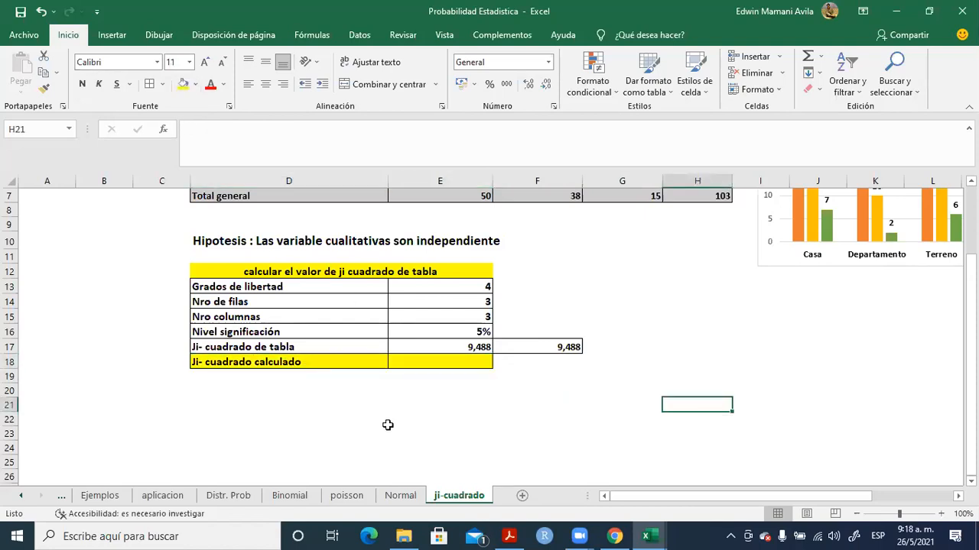
# Step: Enter the heading "frecuencia teorica esperada" in D21, below the chi-square block
pyautogui.scroll(2, 373, 367)
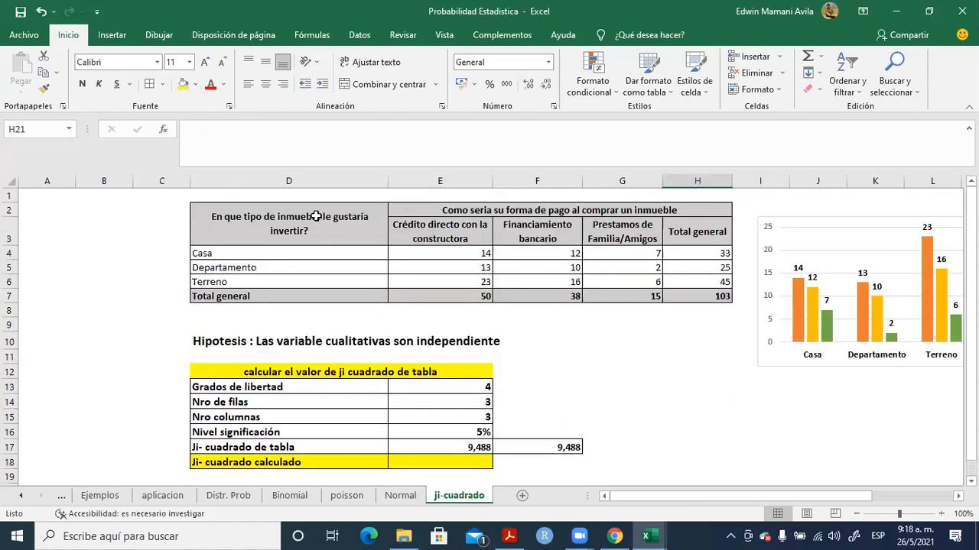
pyautogui.scroll(-2, 317, 474)
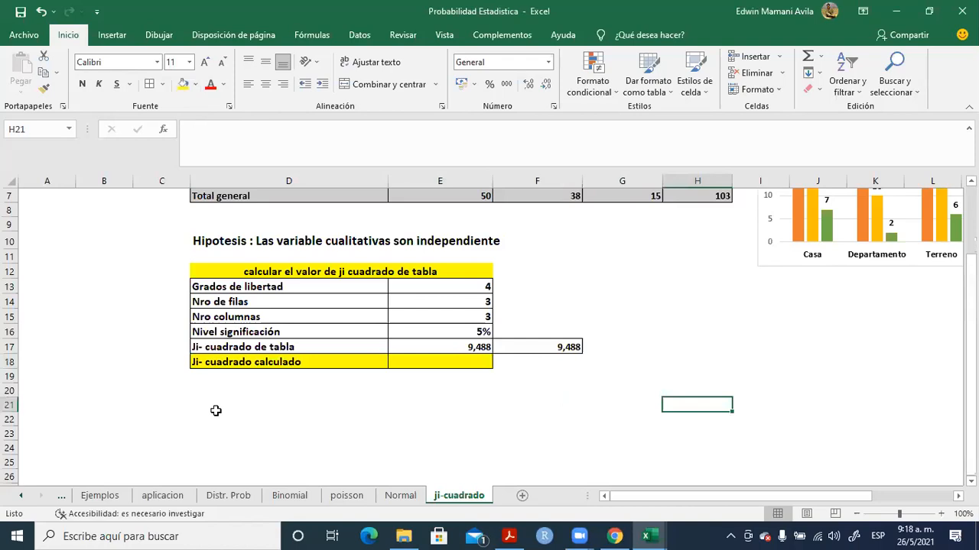
pyautogui.click(208, 403)
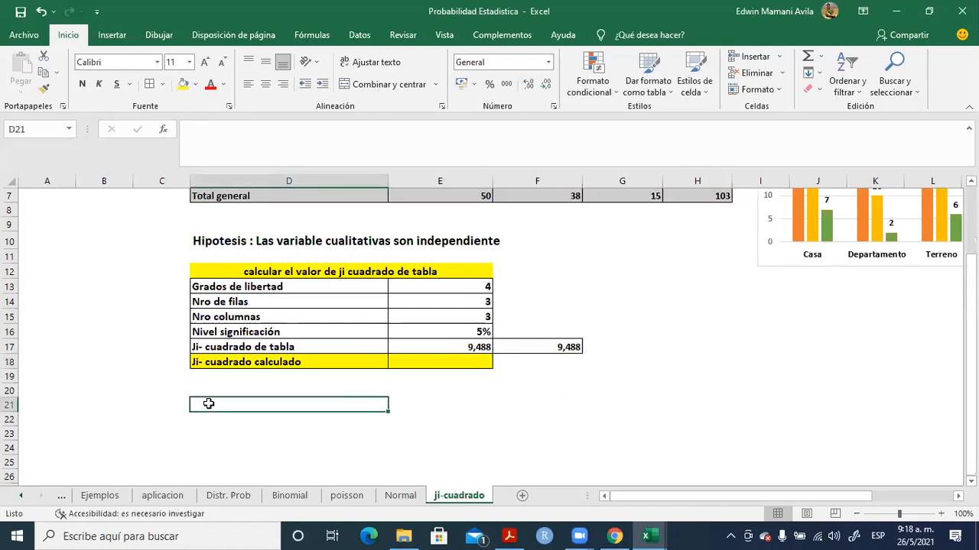
pyautogui.write('frecuencia teorica espe')
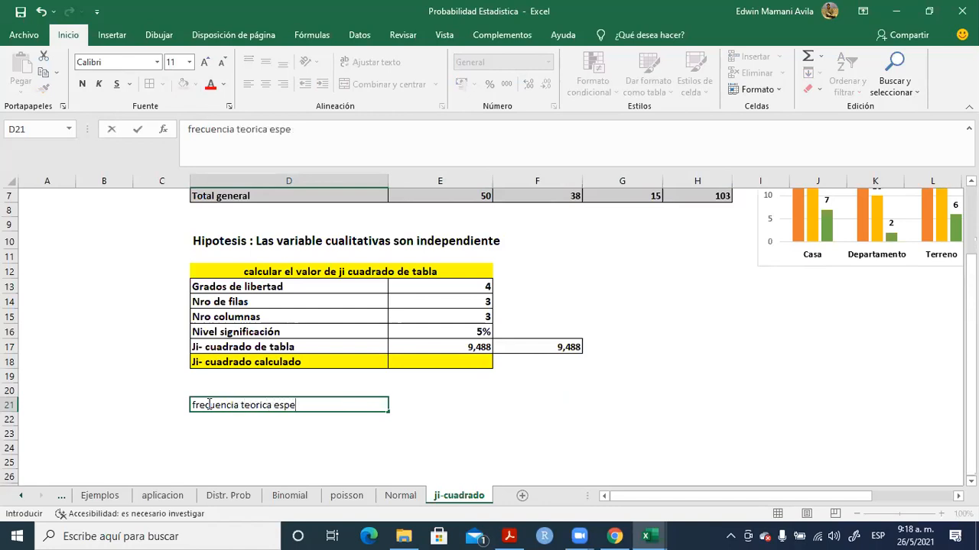
pyautogui.write('rada')
pyautogui.press('Return')
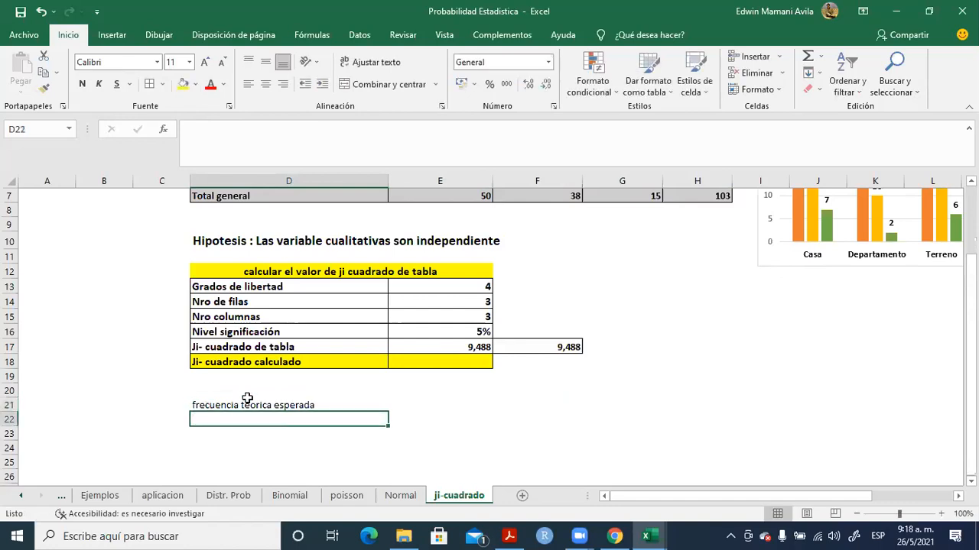
# Step: Make the heading in D21 bold and increase its font size to 14
pyautogui.click(248, 403)
pyautogui.hotkey('ctrl', 'n')
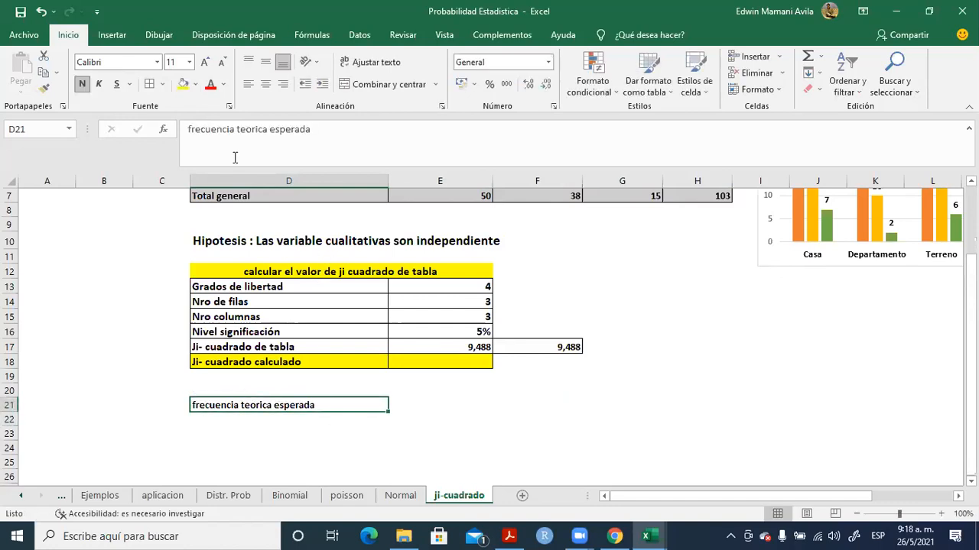
pyautogui.click(204, 62)
pyautogui.click(205, 62)
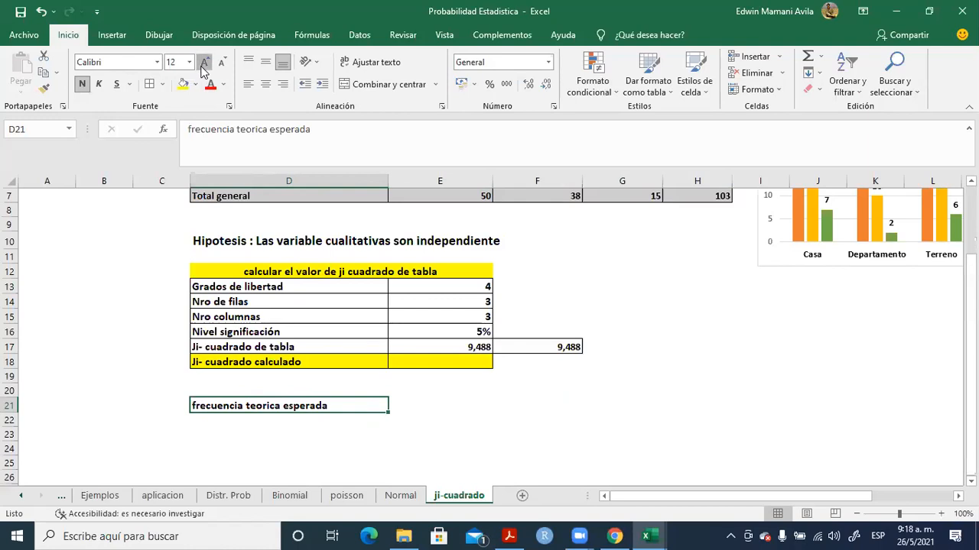
pyautogui.click(646, 375)
# Step: Fill the heading cell D21, "frecuencia teorica esperada", with light green
pyautogui.click(263, 398)
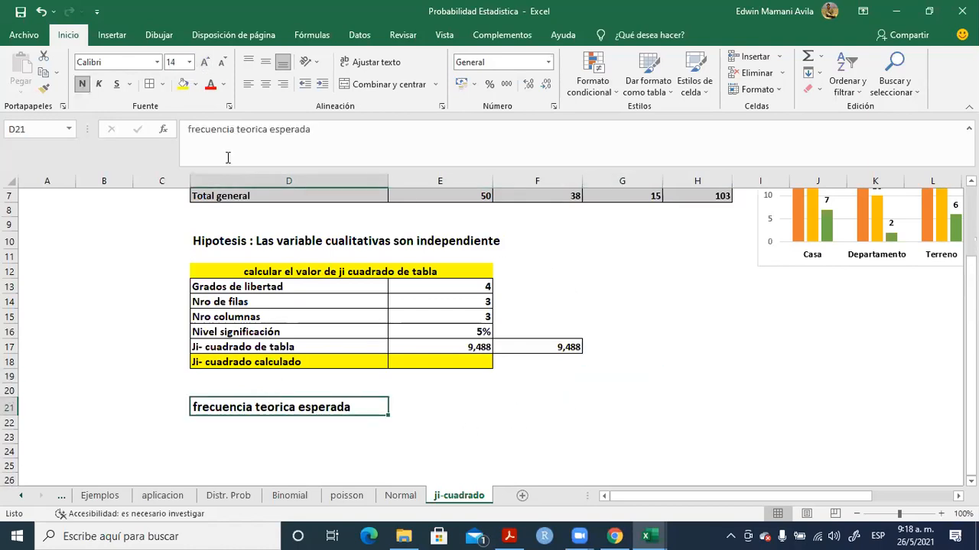
pyautogui.click(195, 85)
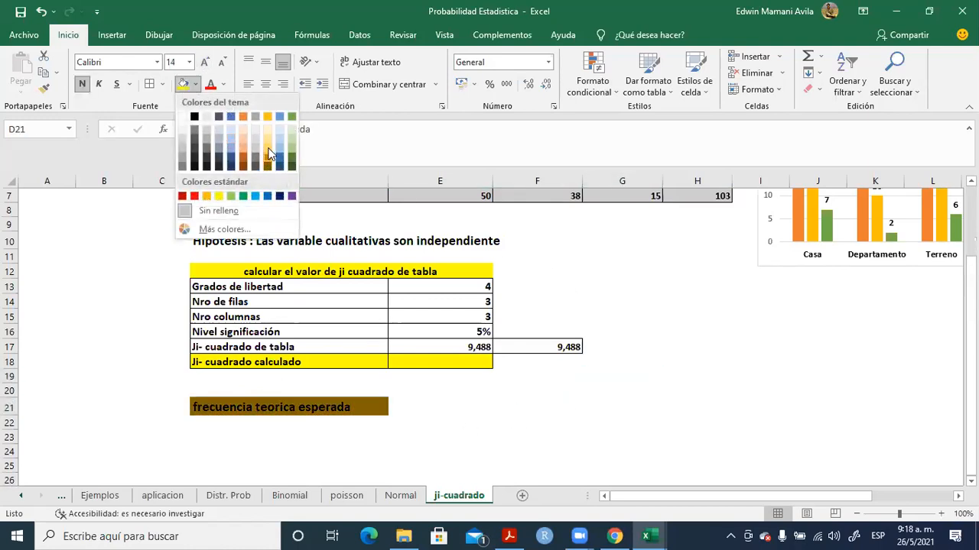
pyautogui.click(290, 153)
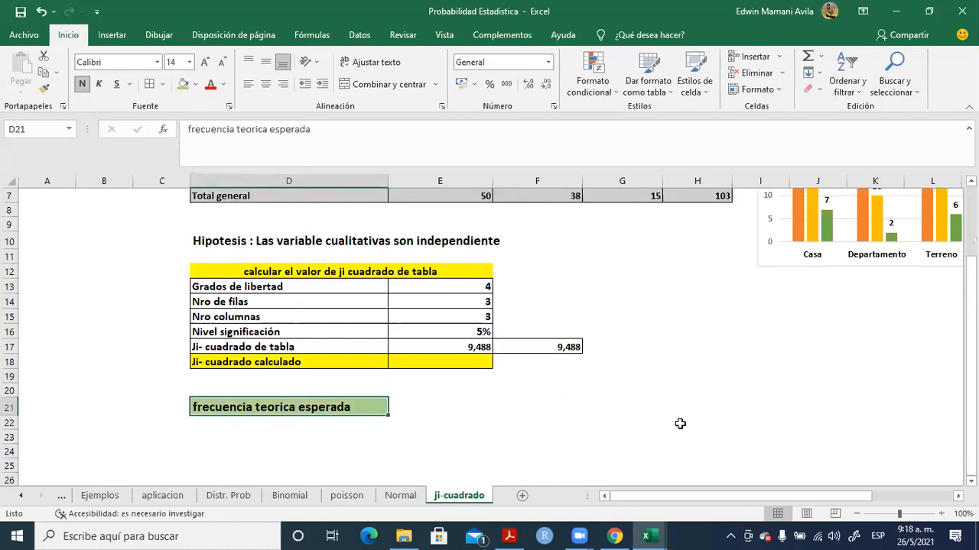
pyautogui.click(679, 422)
# Step: Copy the whole contingency table D2:H7, including headers and totals, and paste it at D23 below the "frecuencia teorica esperada" heading
pyautogui.scroll(2, 494, 398)
pyautogui.moveTo(314, 237); pyautogui.dragTo(638, 294)
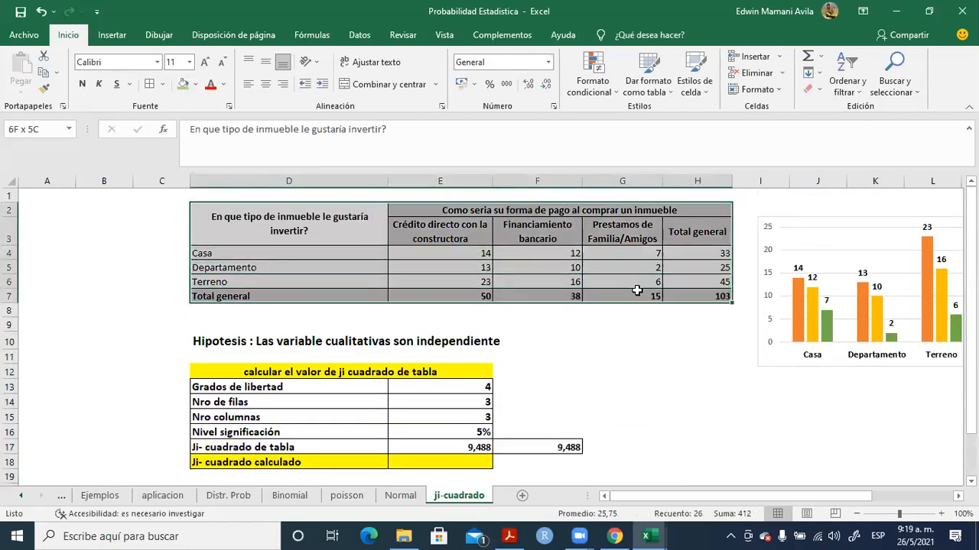
pyautogui.hotkey('ctrl', 'c')
pyautogui.scroll(-2, 512, 425)
pyautogui.click(216, 436)
pyautogui.hotkey('ctrl', 'v')
pyautogui.scroll(-3, 430, 448)
# Step: Clear the copied frequencies and totals in E25:H28, keeping the row and column headings of the table
pyautogui.click(437, 344)
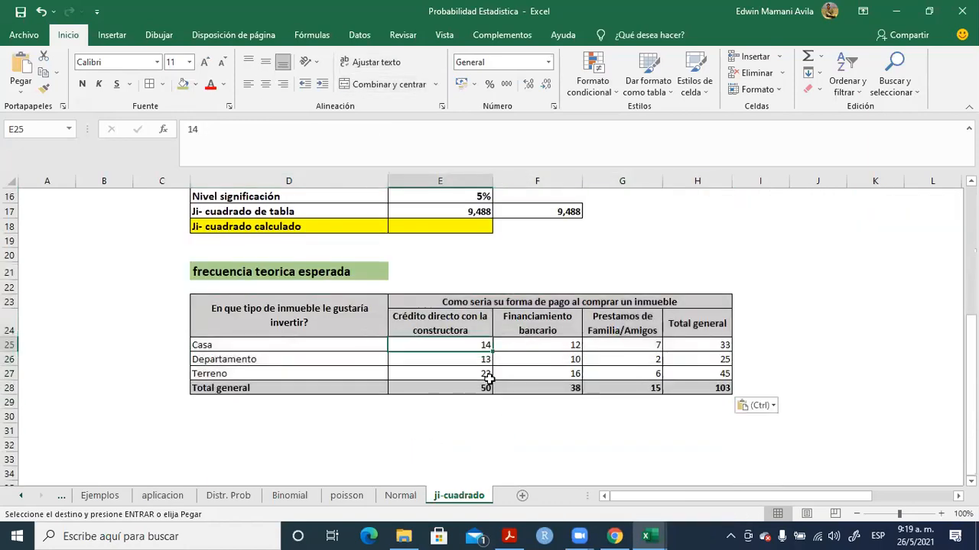
pyautogui.moveTo(470, 345); pyautogui.dragTo(686, 385)
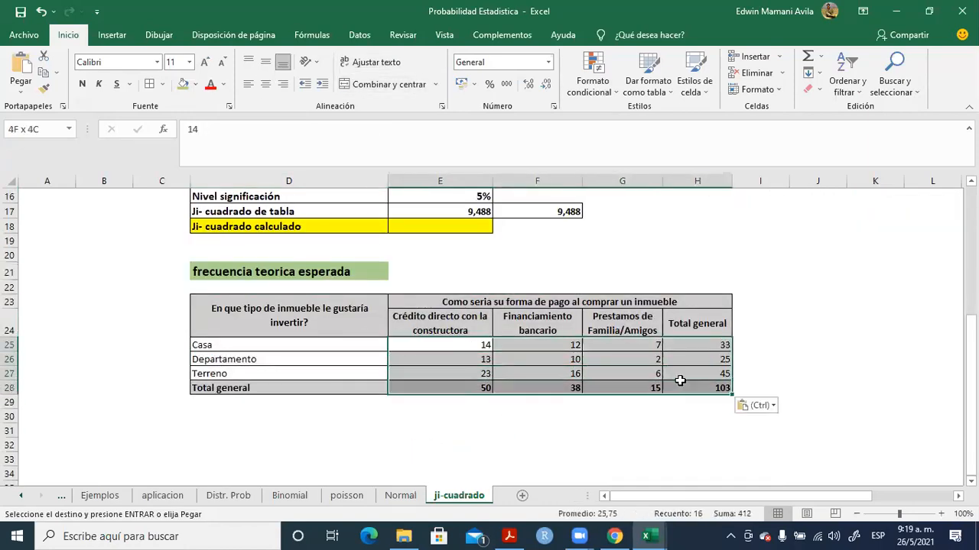
pyautogui.press('Delete')
# Step: Apply a fill color to the empty expected-frequency cells E25:G27, leaving out the total row and column
pyautogui.moveTo(417, 346); pyautogui.dragTo(604, 371)
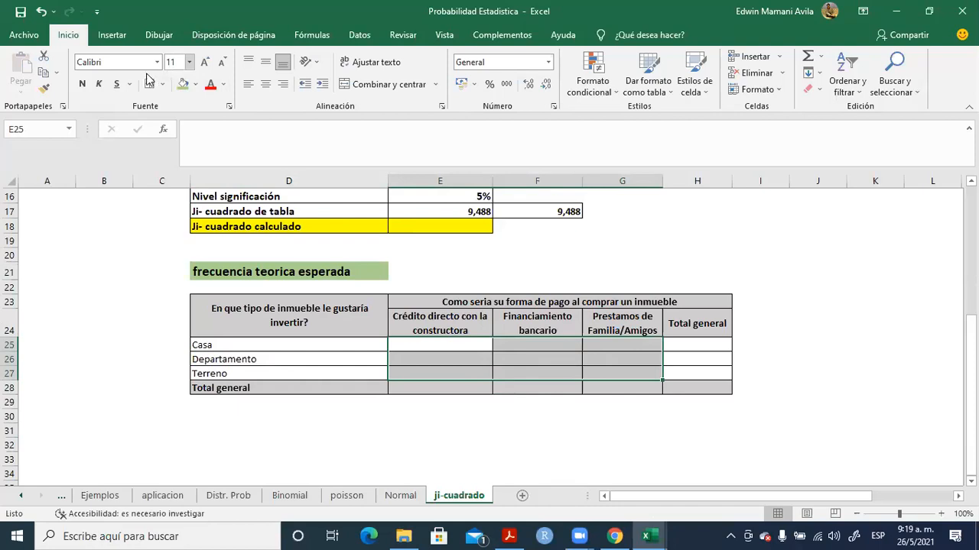
pyautogui.click(196, 84)
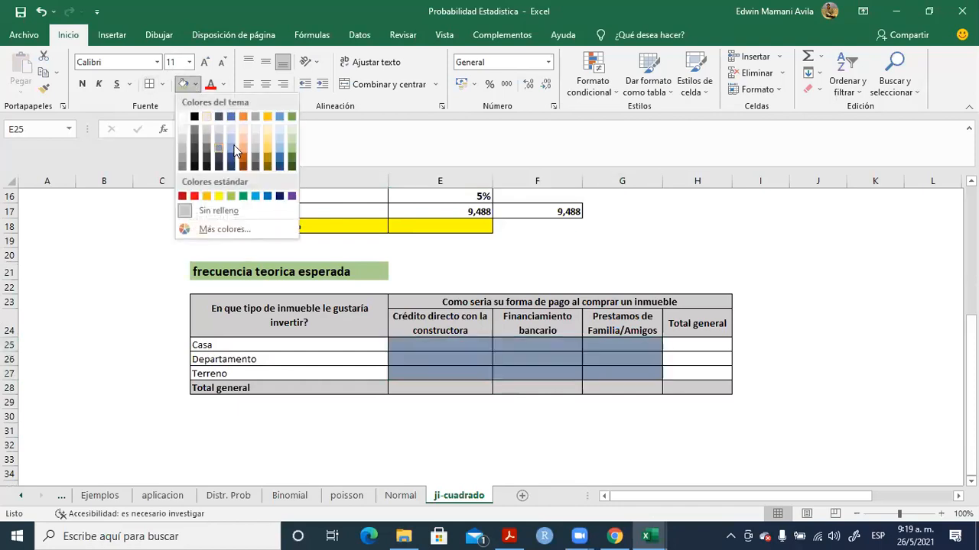
# Step: Fill the empty expected-frequency cells E25:G27 with light blue
pyautogui.click(282, 135)
pyautogui.click(819, 361)
# Step: Examine how the Casa, Departamento and Terreno rows cross the payment-method columns in the frecuencia teorica esperada table
pyautogui.click(415, 348)
pyautogui.click(354, 349)
pyautogui.click(421, 329)
pyautogui.click(335, 348)
pyautogui.click(415, 324)
pyautogui.click(330, 346)
pyautogui.click(426, 344)
pyautogui.click(439, 324)
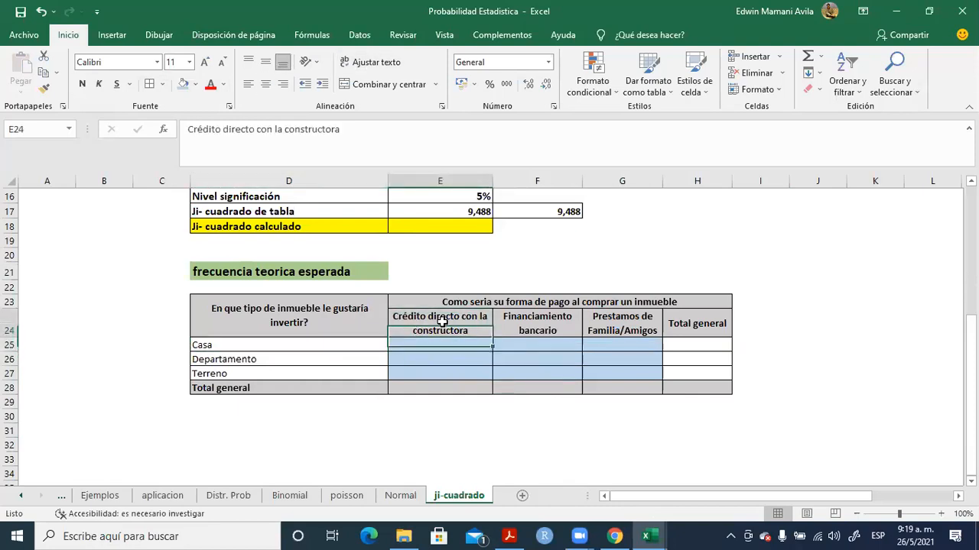
pyautogui.click(308, 345)
pyautogui.click(425, 331)
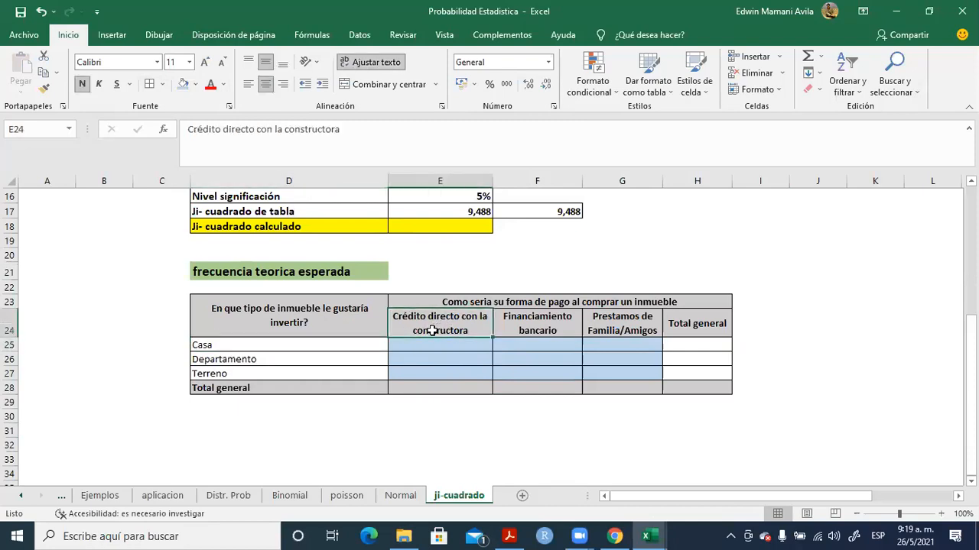
pyautogui.click(306, 346)
pyautogui.click(428, 346)
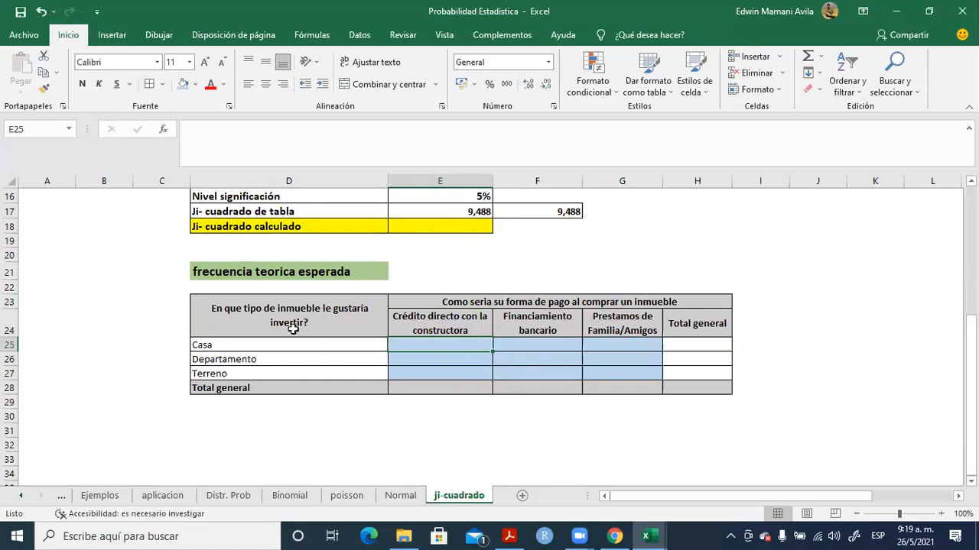
pyautogui.click(427, 359)
pyautogui.click(432, 370)
pyautogui.moveTo(472, 346); pyautogui.dragTo(619, 369)
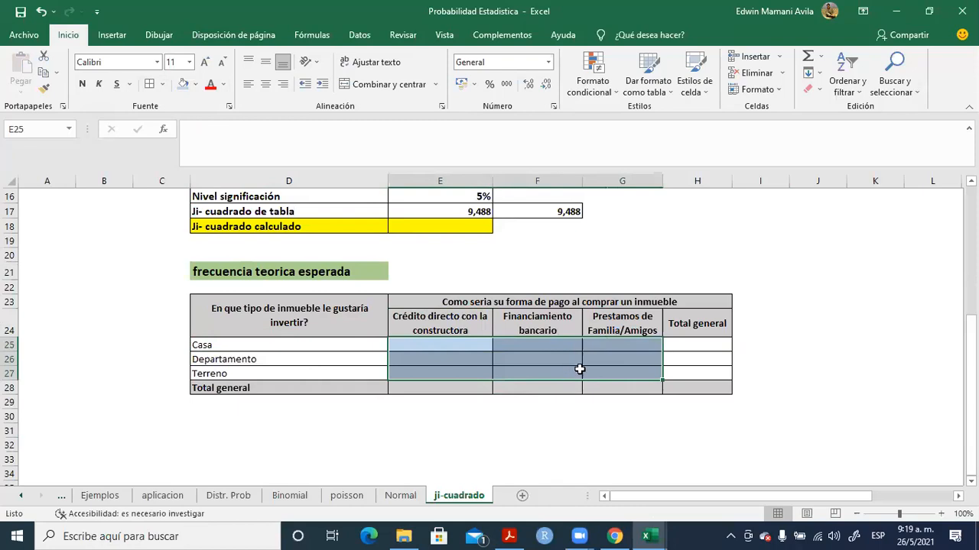
# Step: Enter the expected frequency for Casa with Crédito directo con la constructora in E25 as =E7*H4/H7
pyautogui.click(442, 348)
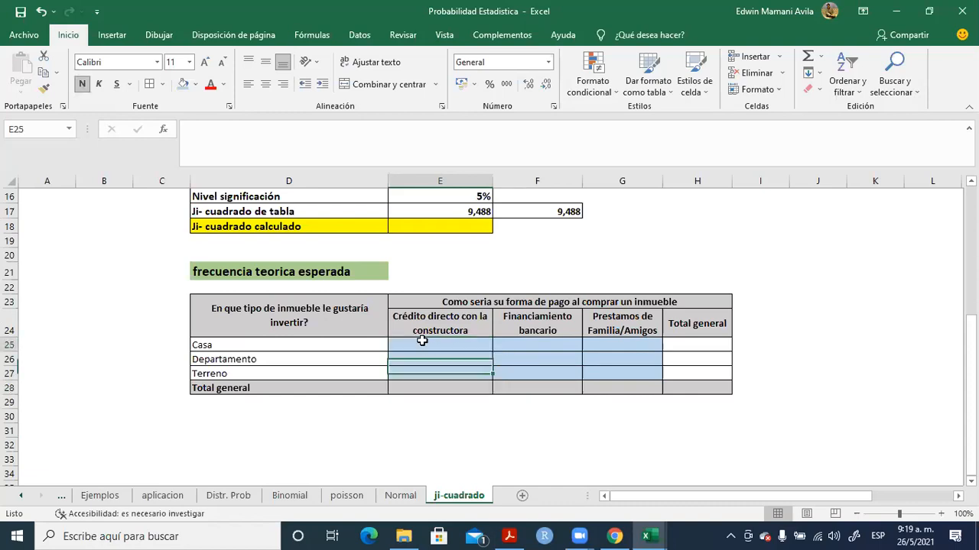
pyautogui.write('=')
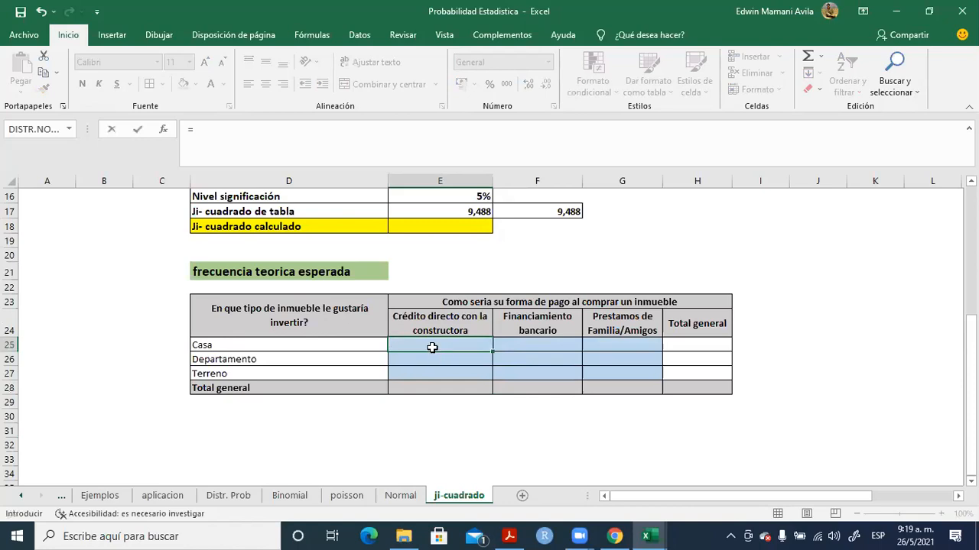
pyautogui.scroll(5, 435, 348)
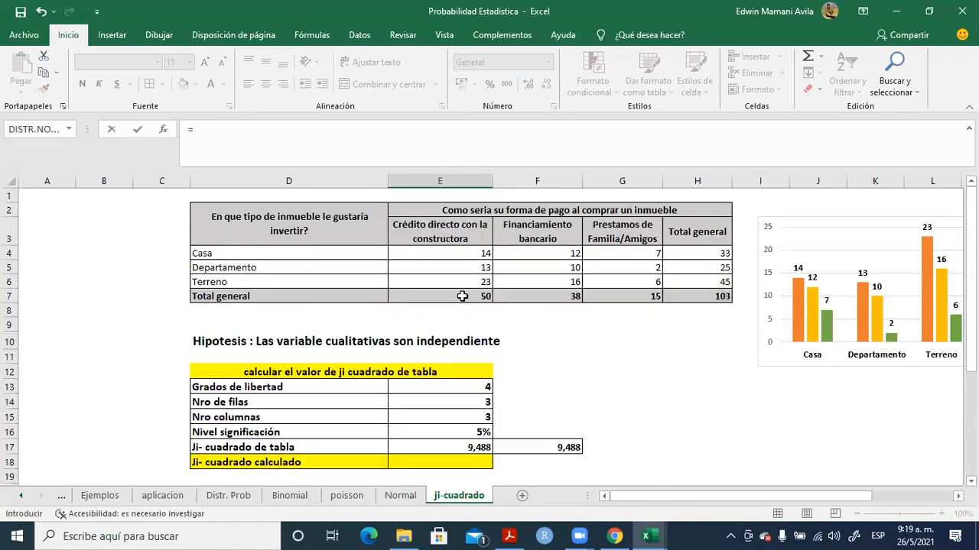
pyautogui.click(459, 308)
pyautogui.click(451, 296)
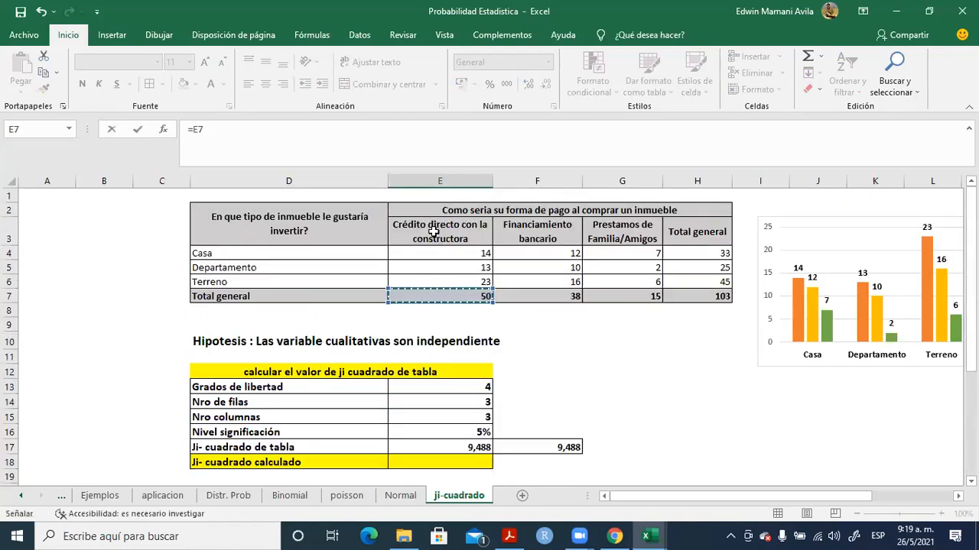
pyautogui.write('*')
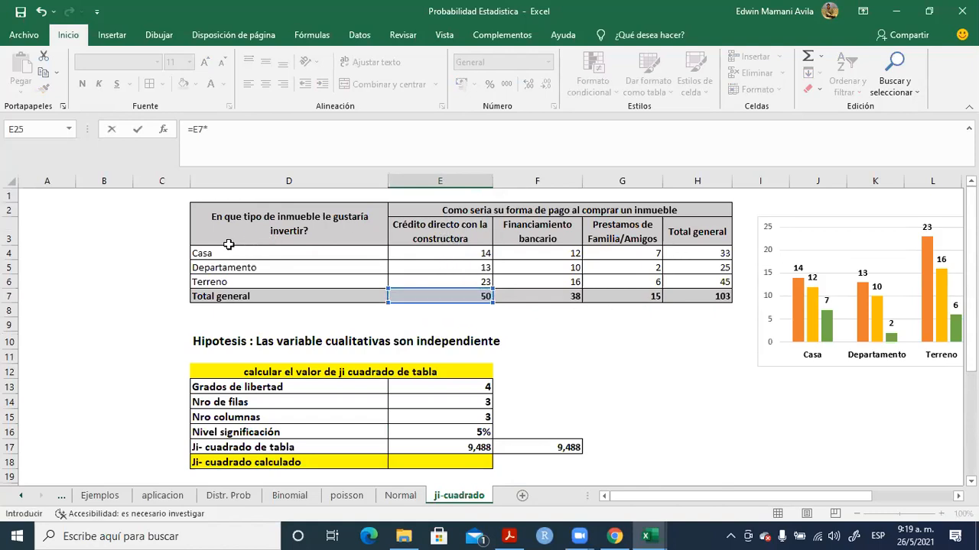
pyautogui.click(705, 253)
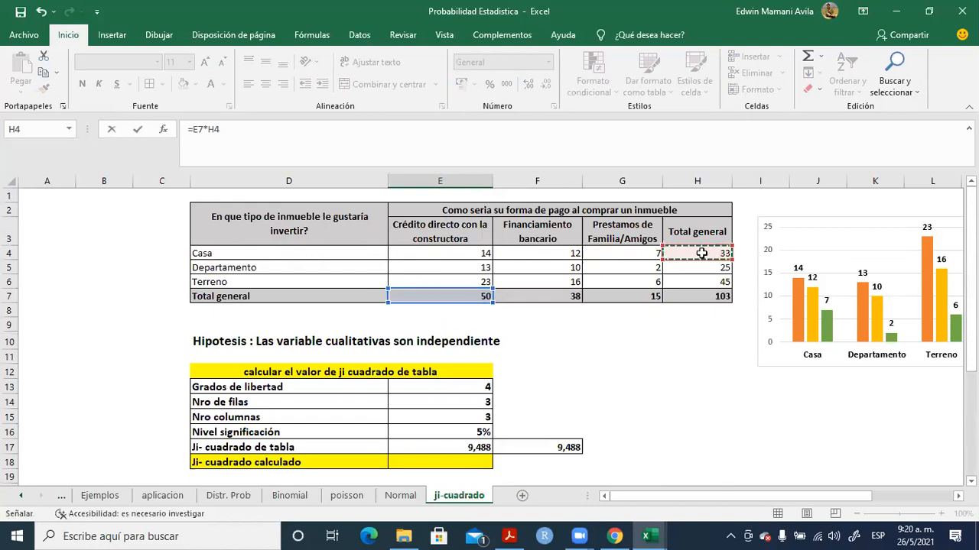
pyautogui.write('/')
pyautogui.click(715, 298)
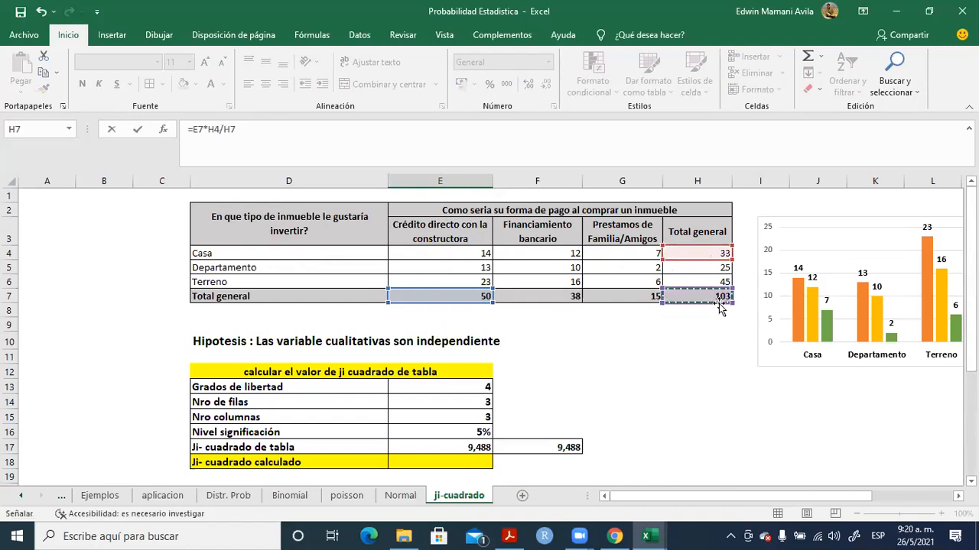
pyautogui.press('Return')
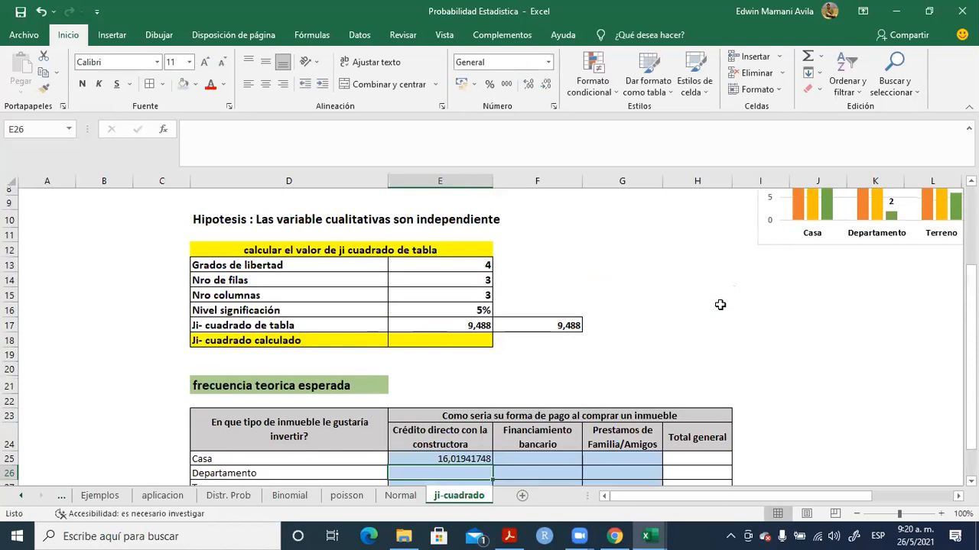
# Step: Enter the expected frequency for Departamento with Crédito directo con la constructora in E26 as =E7*H5/H7
pyautogui.scroll(-2, 589, 352)
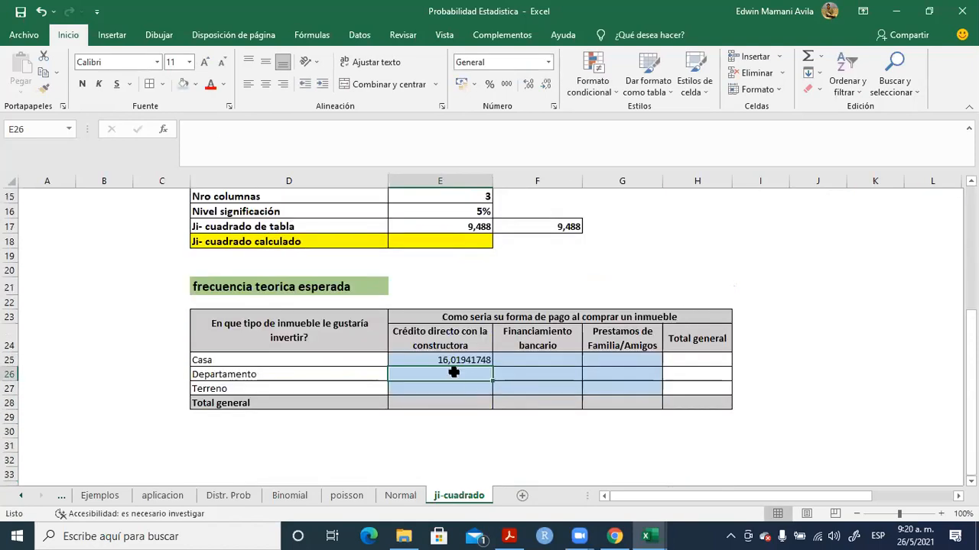
pyautogui.write('=')
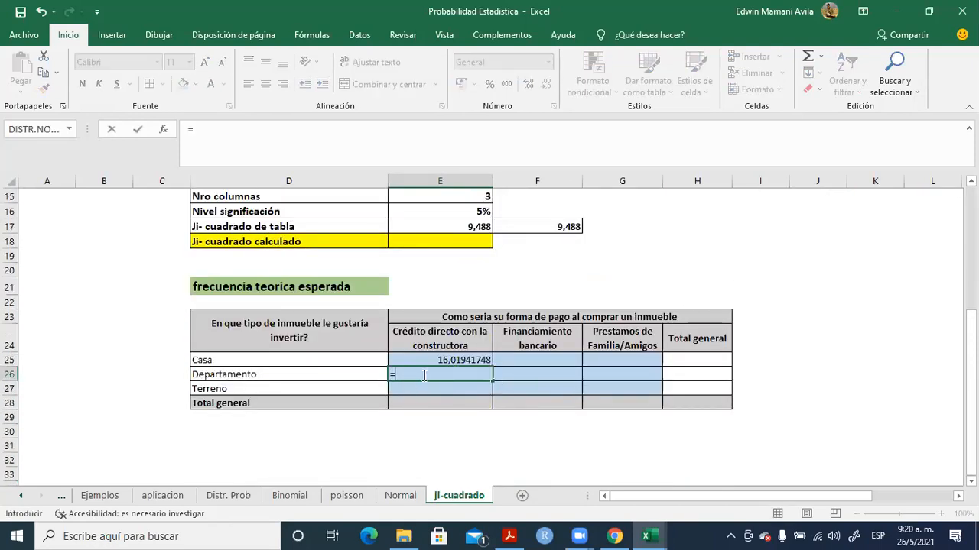
pyautogui.scroll(5, 428, 359)
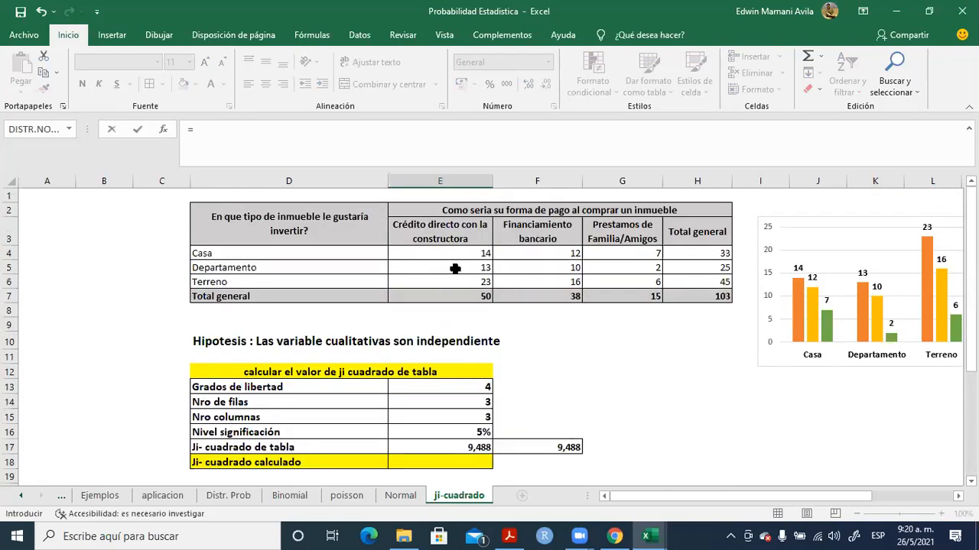
pyautogui.click(451, 295)
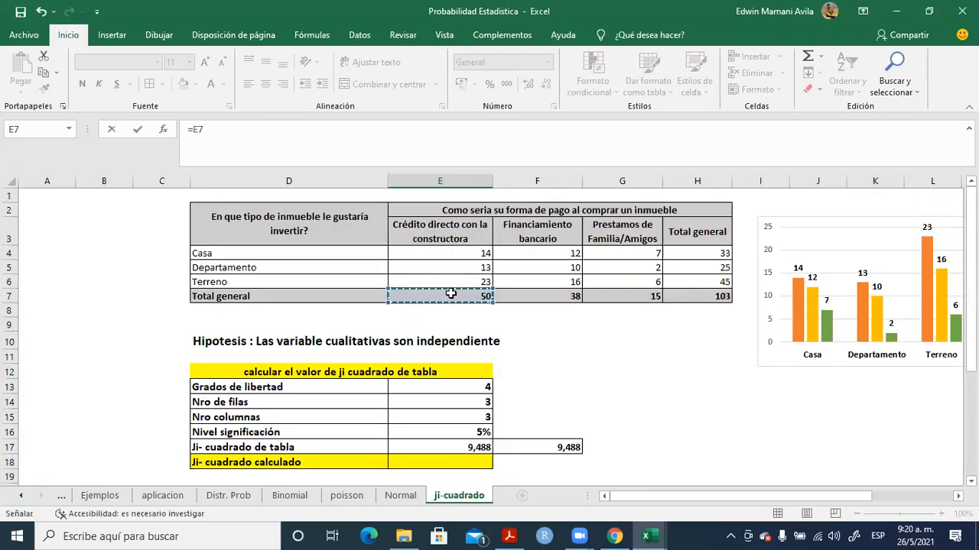
pyautogui.write('*')
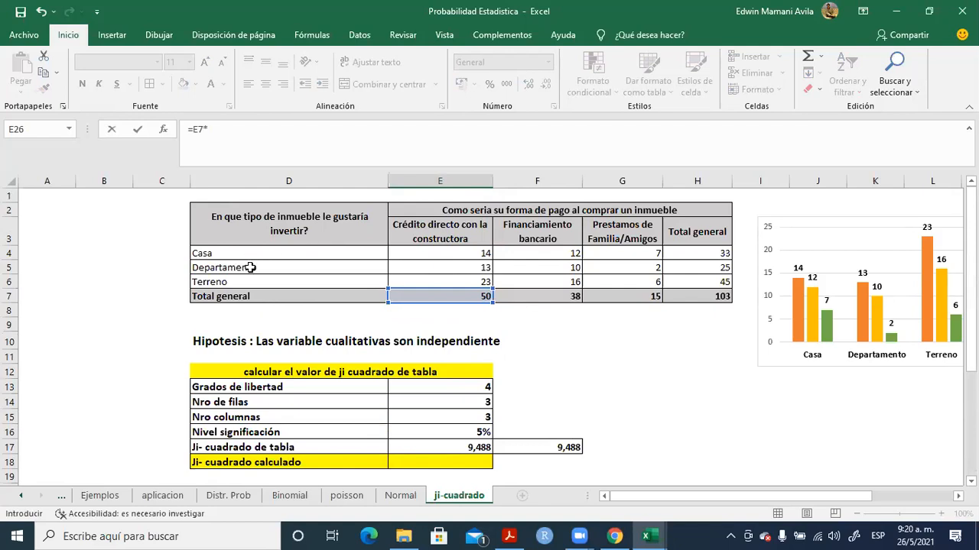
pyautogui.click(702, 268)
pyautogui.write('/')
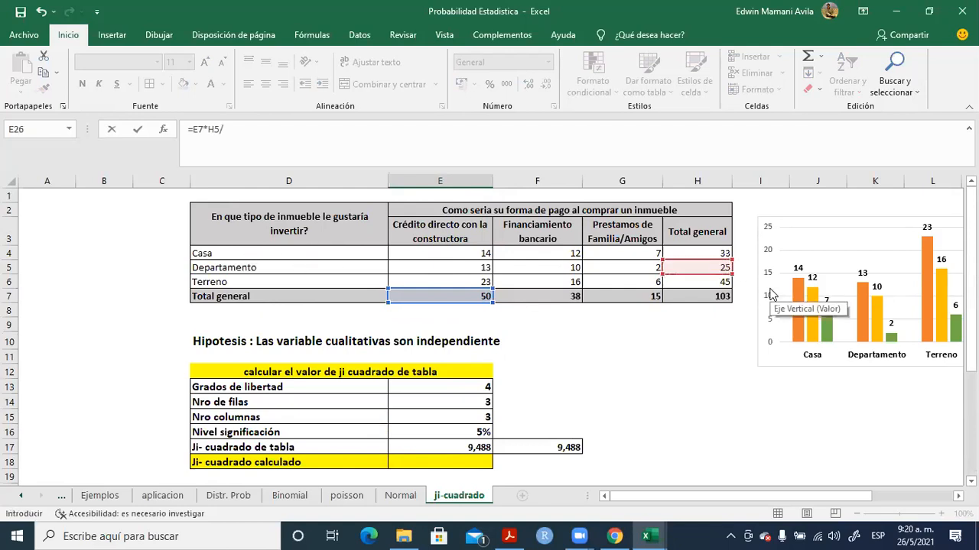
pyautogui.click(711, 296)
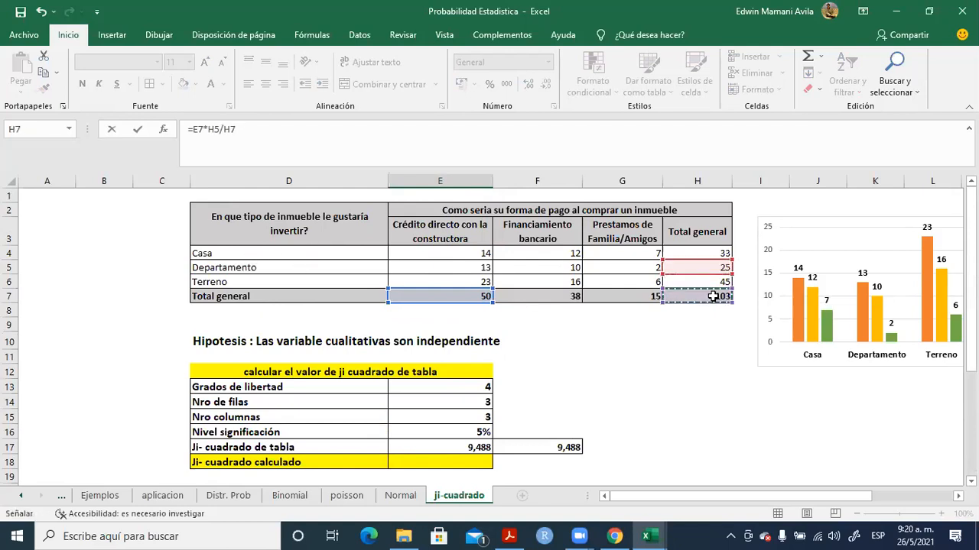
pyautogui.press('Return')
# Step: Enter the expected frequency for Terreno with Crédito directo con la constructora in E27 as =E7*H6/H7
pyautogui.scroll(-1, 604, 424)
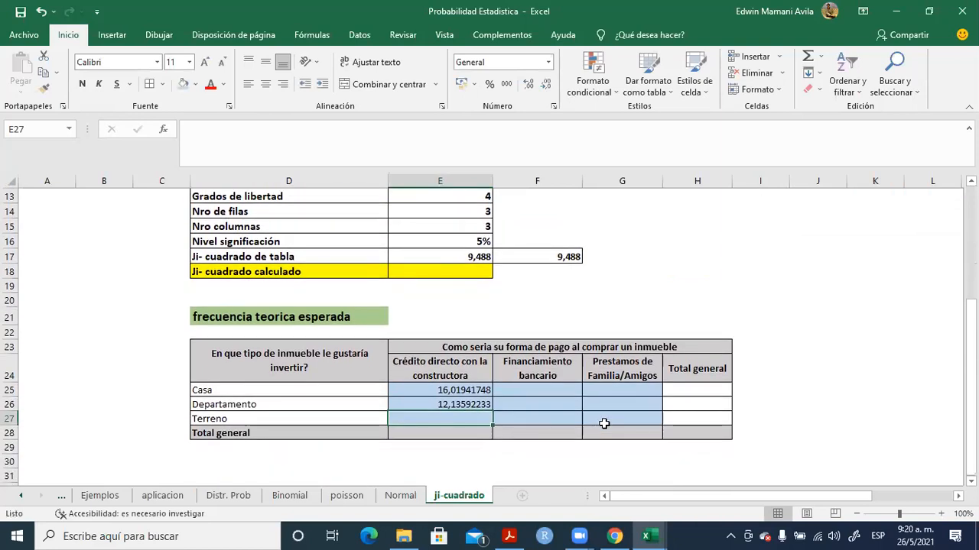
pyautogui.write('=')
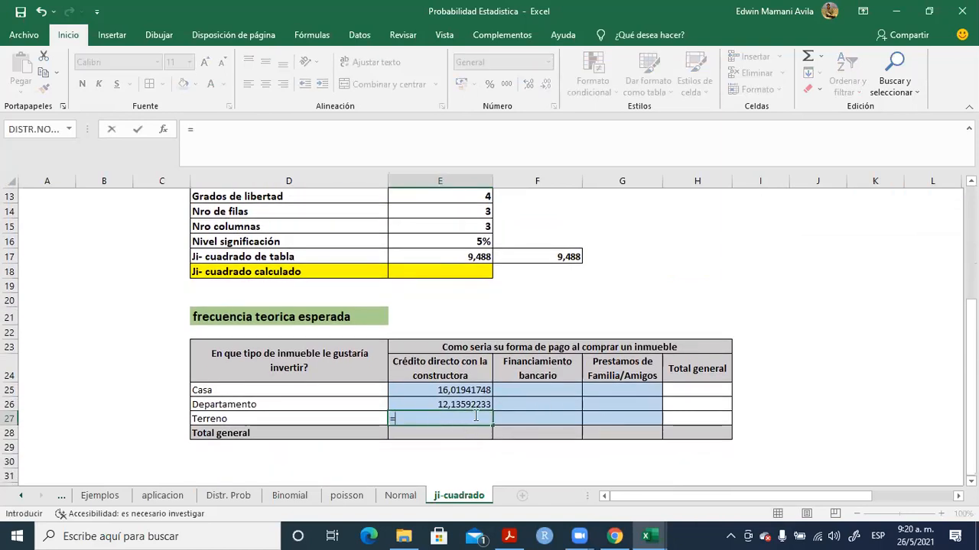
pyautogui.scroll(4, 448, 353)
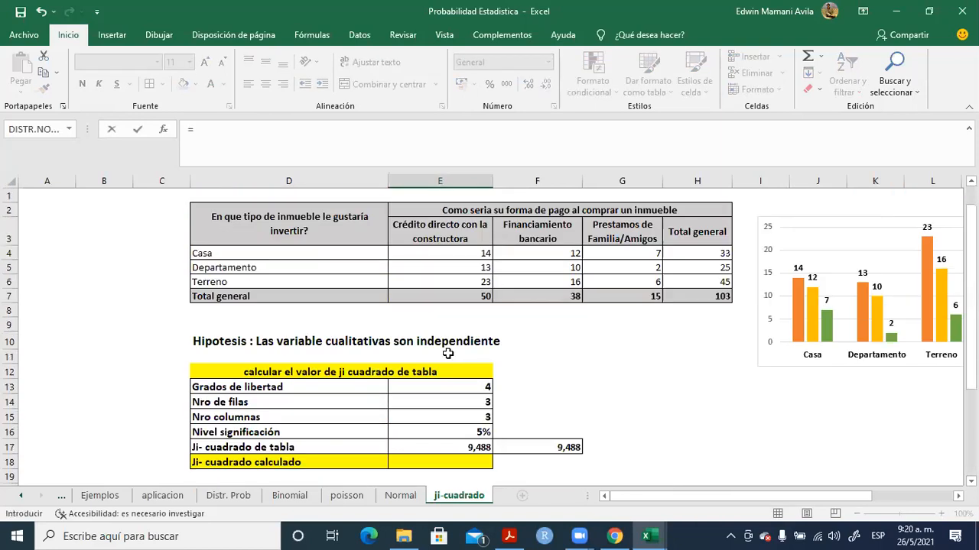
pyautogui.click(461, 295)
pyautogui.write('*')
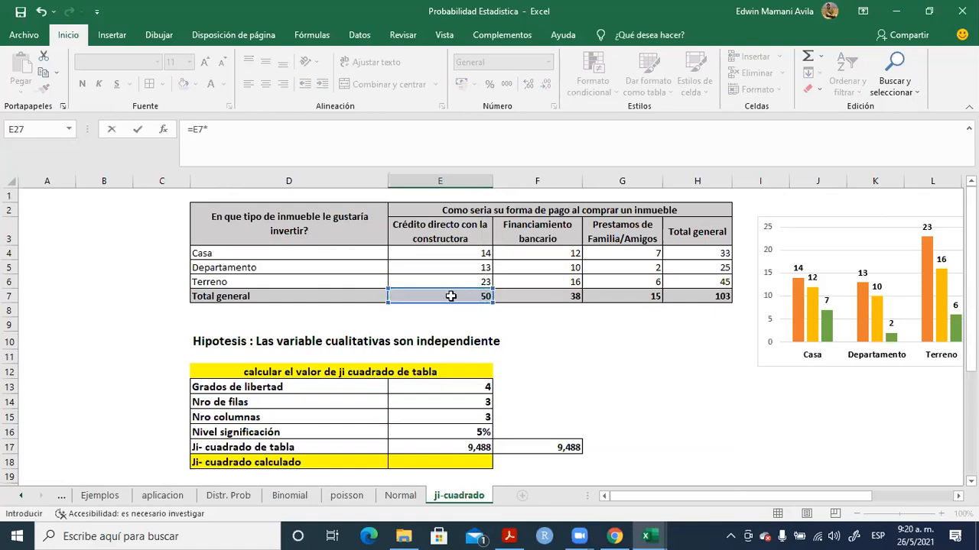
pyautogui.click(721, 281)
pyautogui.write('/')
pyautogui.click(725, 295)
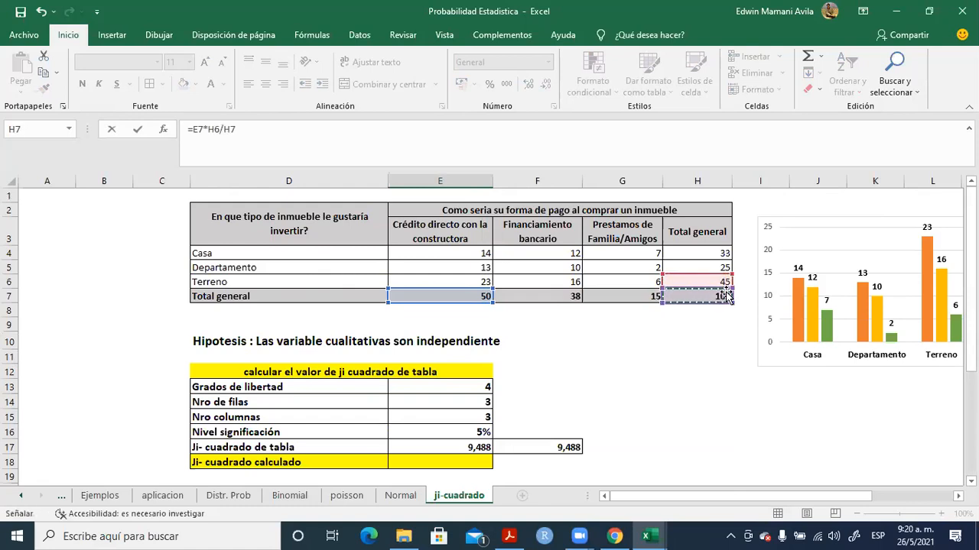
pyautogui.press('Return')
# Step: Enter the expected frequency for Casa with Financiamiento bancario in F25 as =F7*H4/H7
pyautogui.scroll(-1, 688, 337)
pyautogui.moveTo(468, 420); pyautogui.dragTo(474, 441)
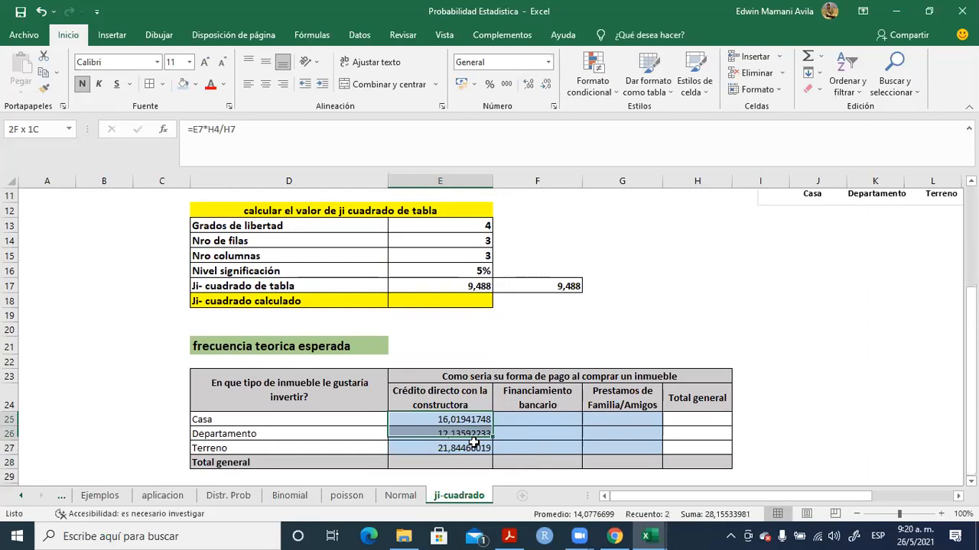
pyautogui.click(546, 417)
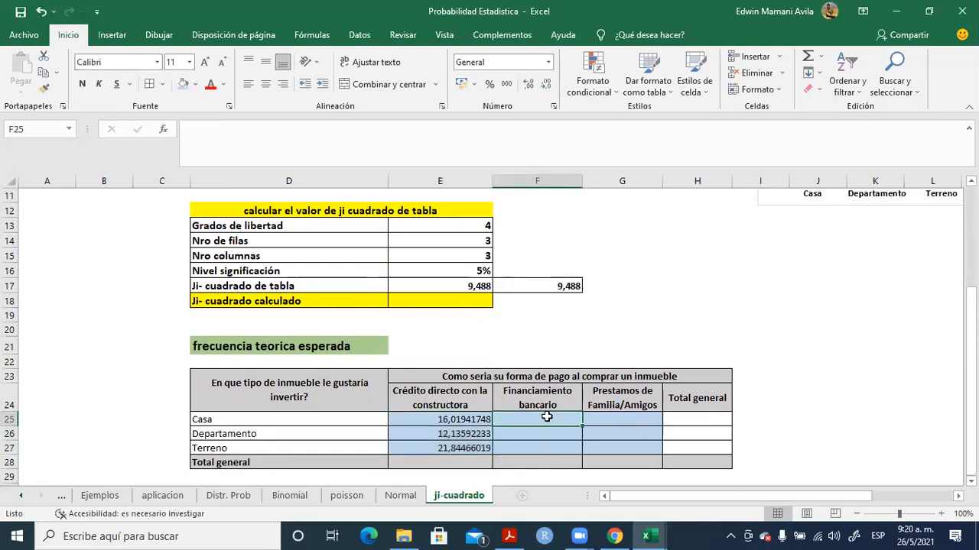
pyautogui.write('=')
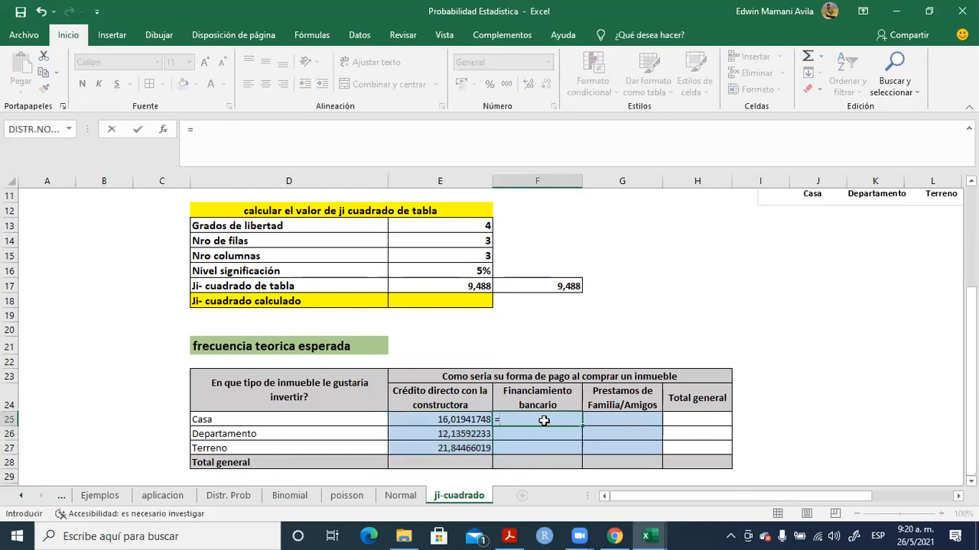
pyautogui.scroll(3, 543, 421)
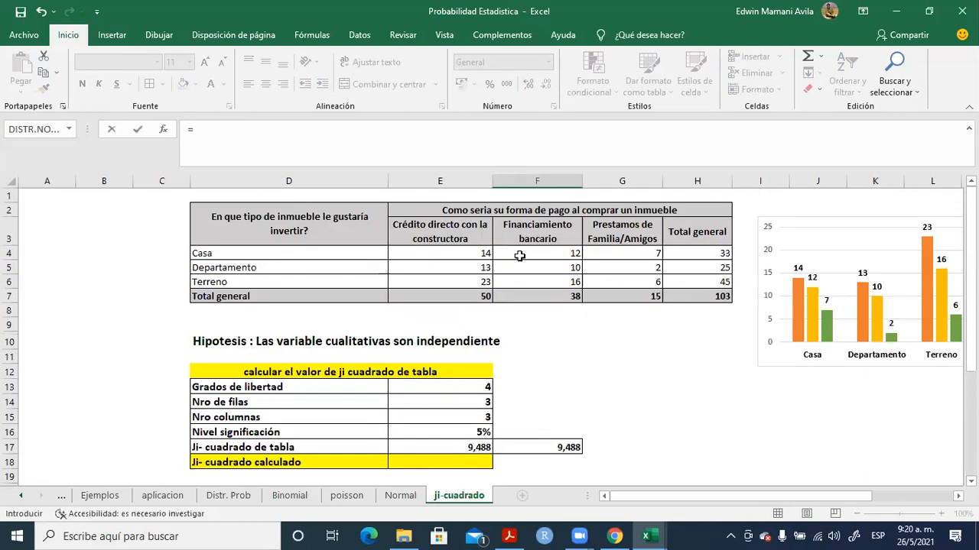
pyautogui.click(559, 295)
pyautogui.write('*')
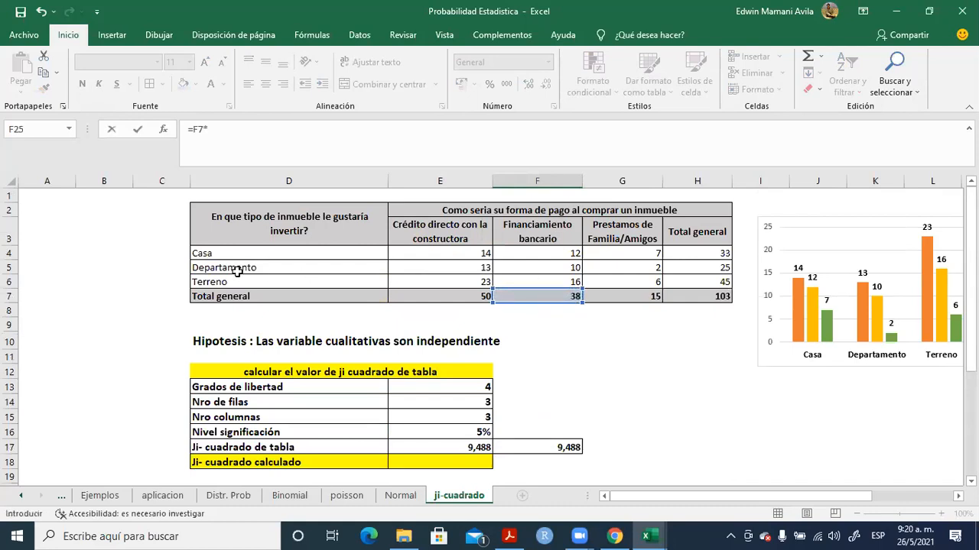
pyautogui.click(695, 253)
pyautogui.write('/')
pyautogui.click(718, 296)
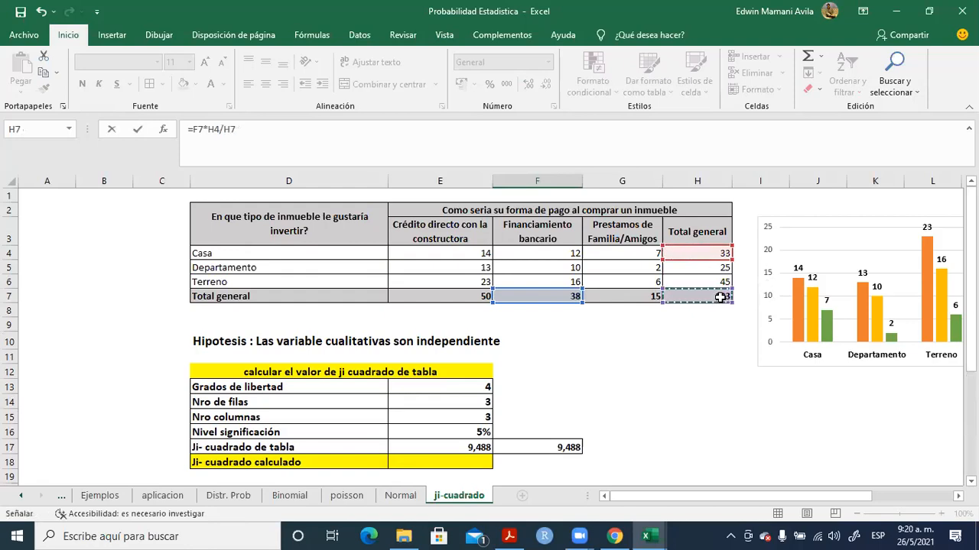
pyautogui.press('Return')
# Step: Enter the expected frequency for Departamento with Financiamiento bancario in F26 as =F7*H5/H7
pyautogui.scroll(-1, 719, 319)
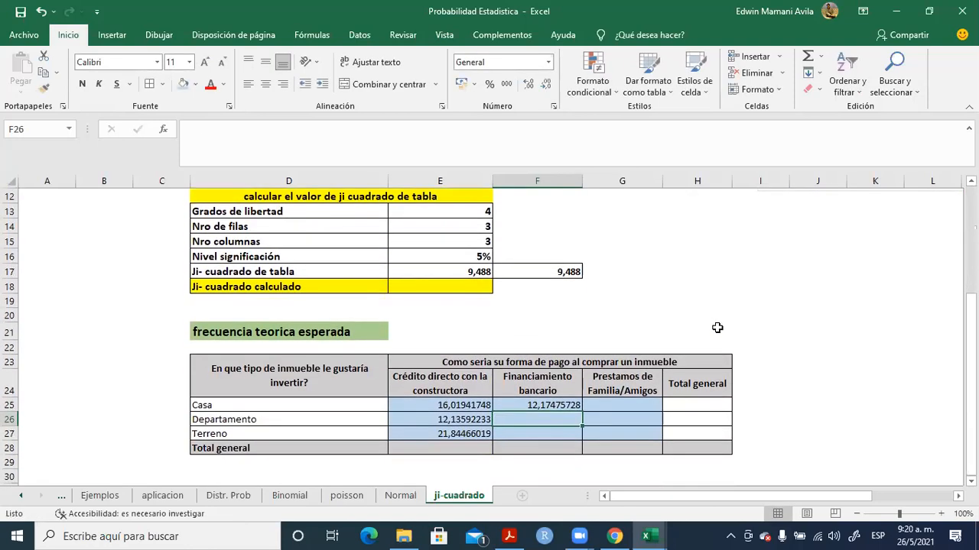
pyautogui.write('=')
pyautogui.scroll(4, 717, 327)
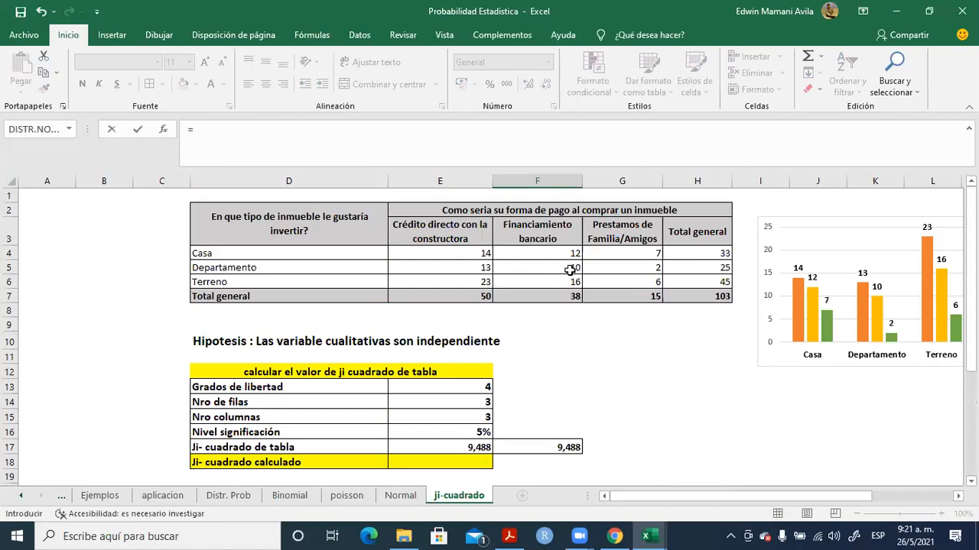
pyautogui.click(567, 297)
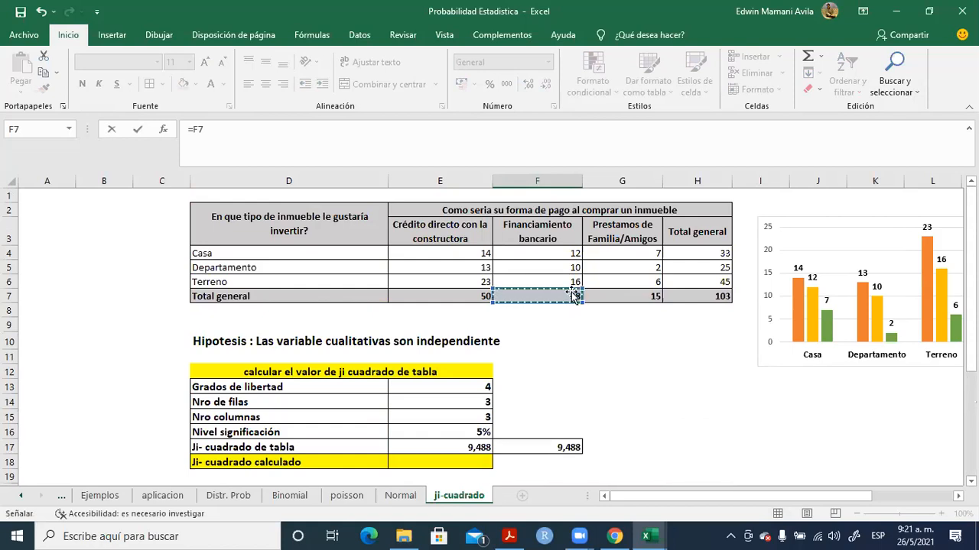
pyautogui.write('*')
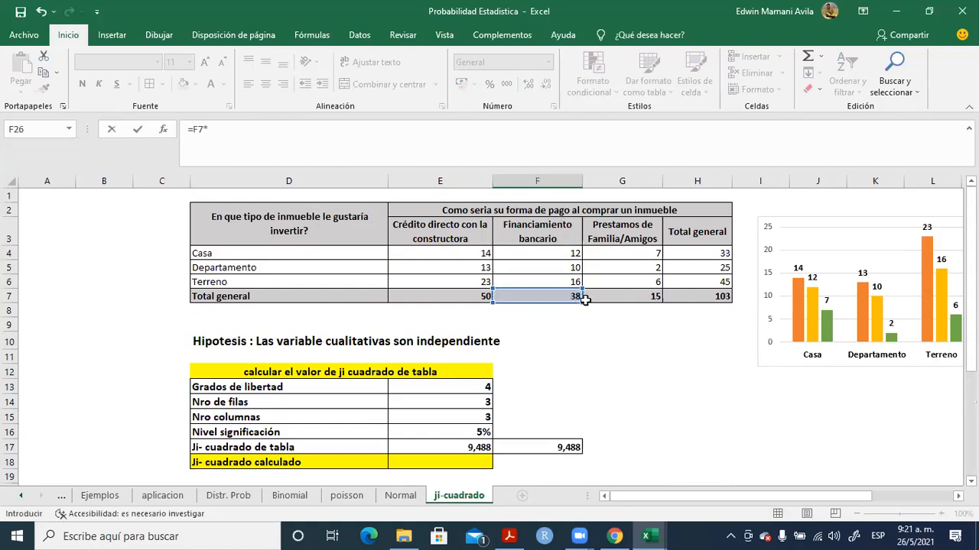
pyautogui.click(714, 267)
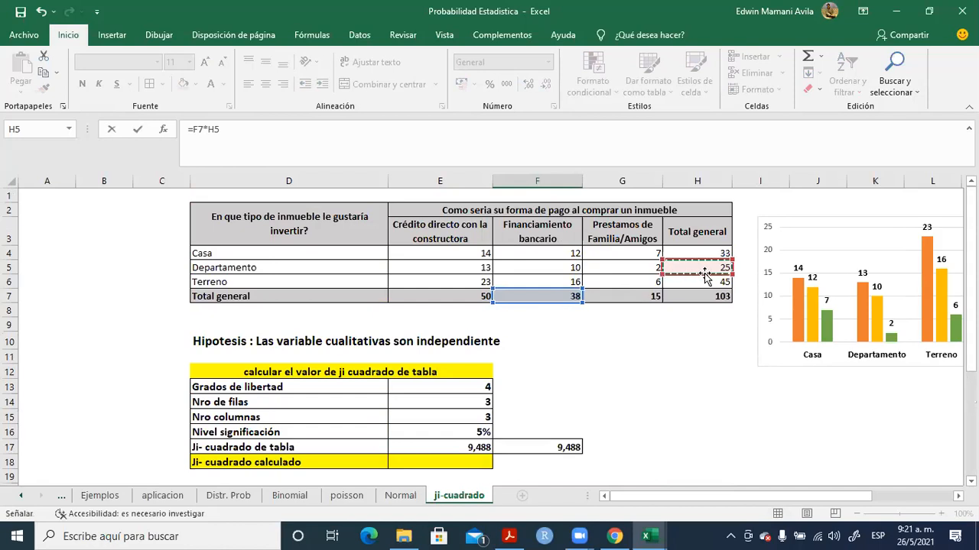
pyautogui.write('/')
pyautogui.click(688, 301)
pyautogui.scroll(-3, 687, 300)
pyautogui.press('Return')
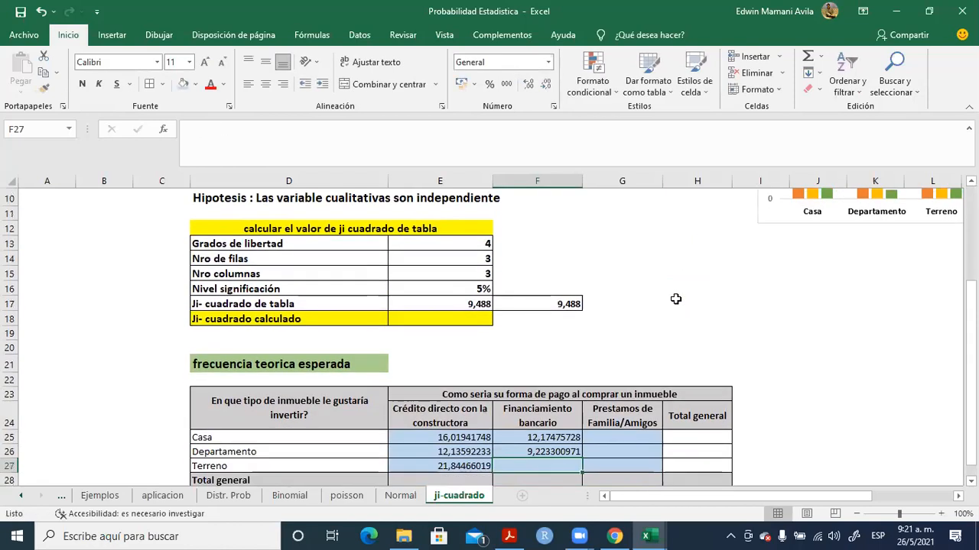
# Step: Enter the expected frequency for Terreno with Financiamiento bancario in F27 as =F7*H6/H7
pyautogui.scroll(-1, 677, 299)
pyautogui.write('=')
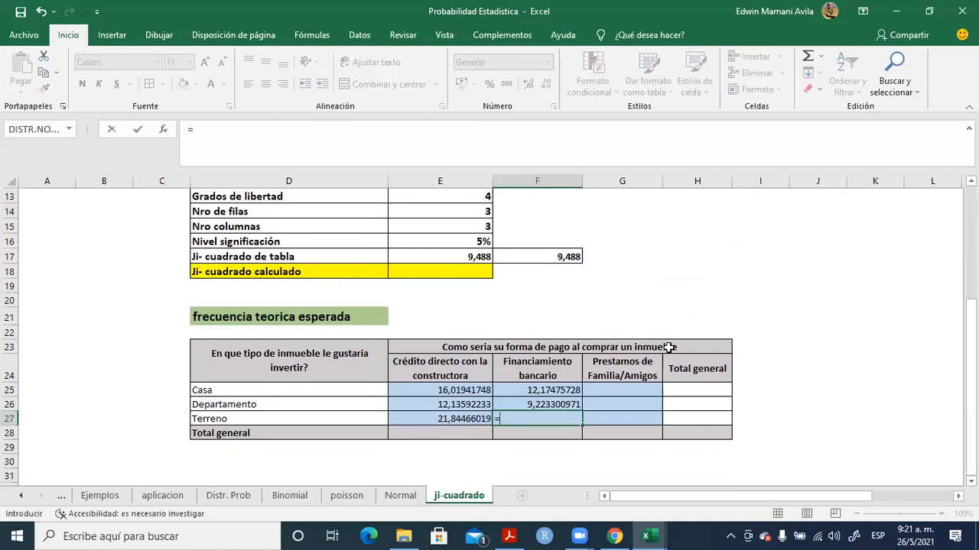
pyautogui.scroll(4, 598, 337)
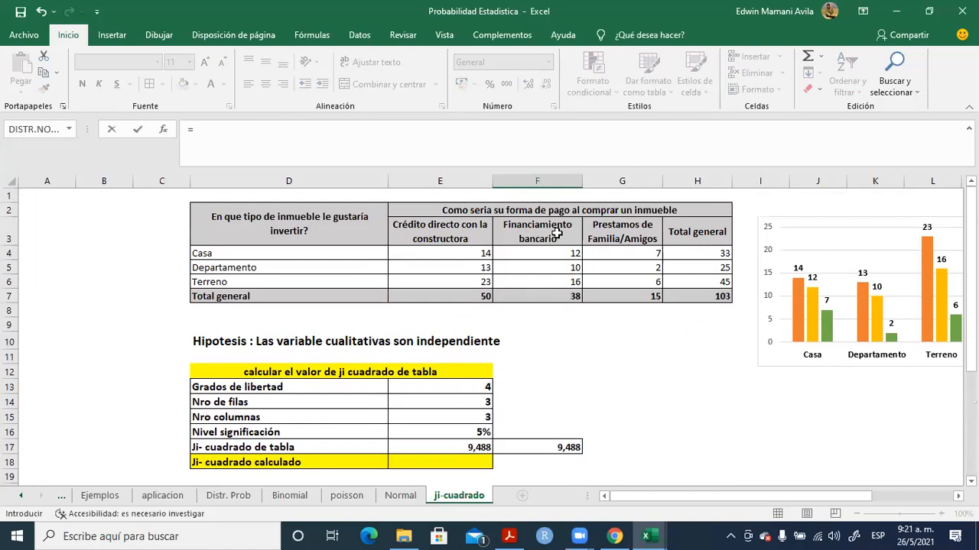
pyautogui.click(548, 296)
pyautogui.write('*')
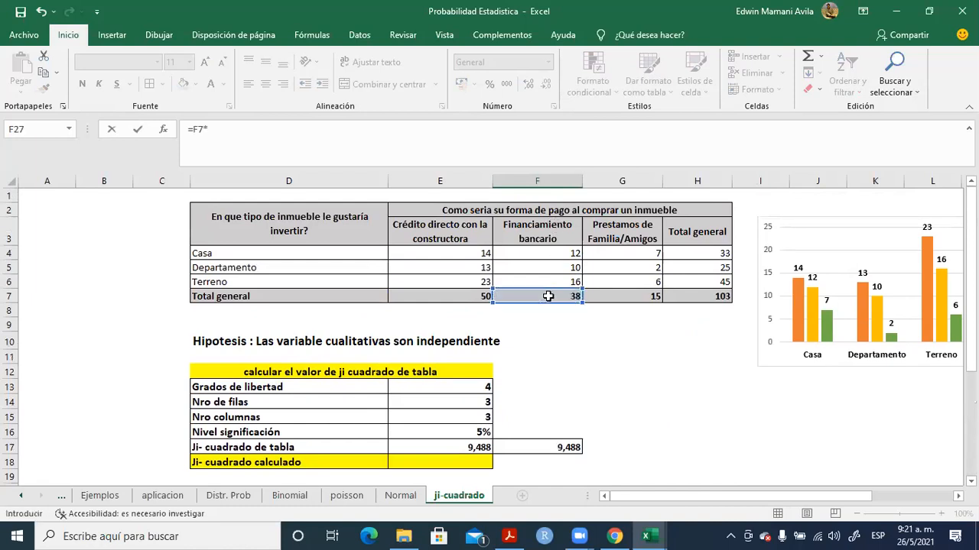
pyautogui.click(711, 282)
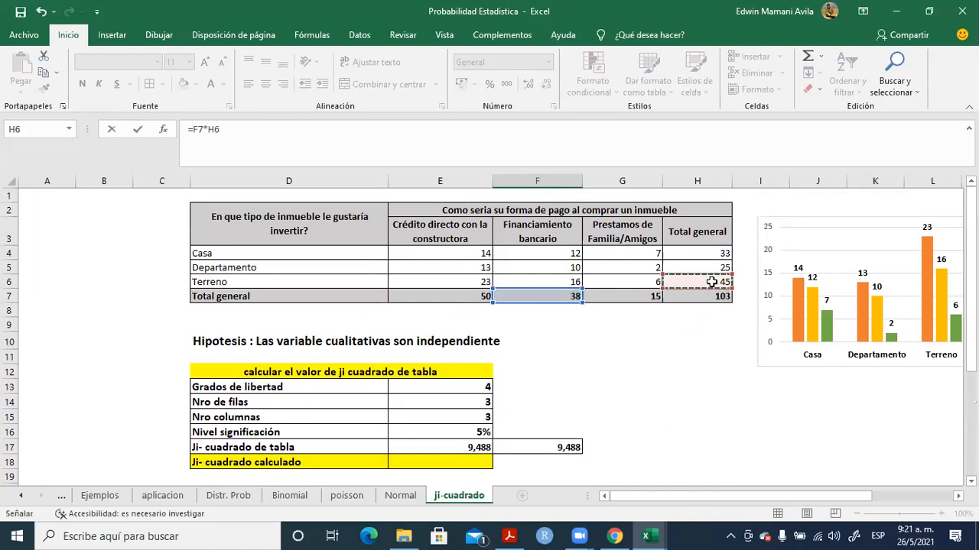
pyautogui.write('/')
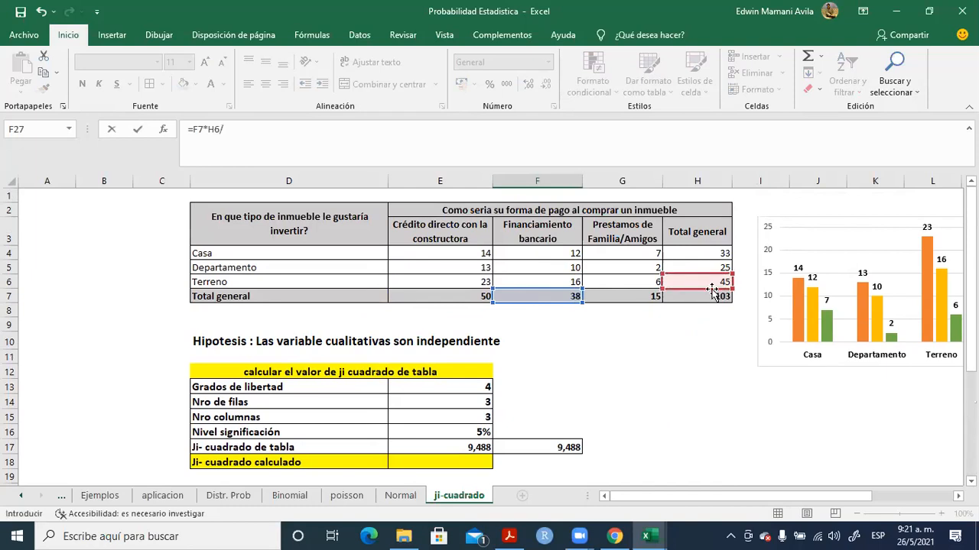
pyautogui.click(716, 297)
pyautogui.press('Return')
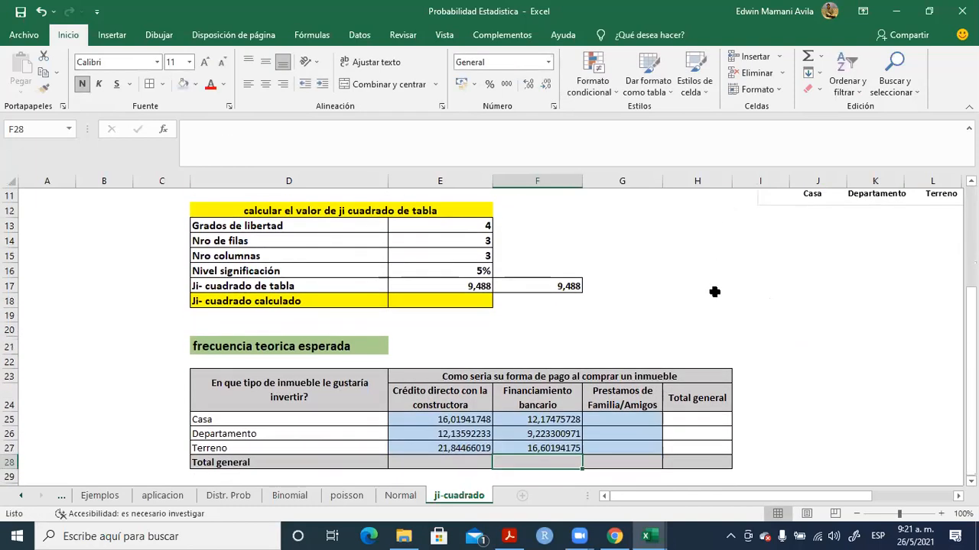
# Step: Enter the expected frequency for Casa with Prestamos de Familia/Amigos in G25 as =G7*H4/H7
pyautogui.click(623, 421)
pyautogui.write('=')
pyautogui.scroll(3, 627, 281)
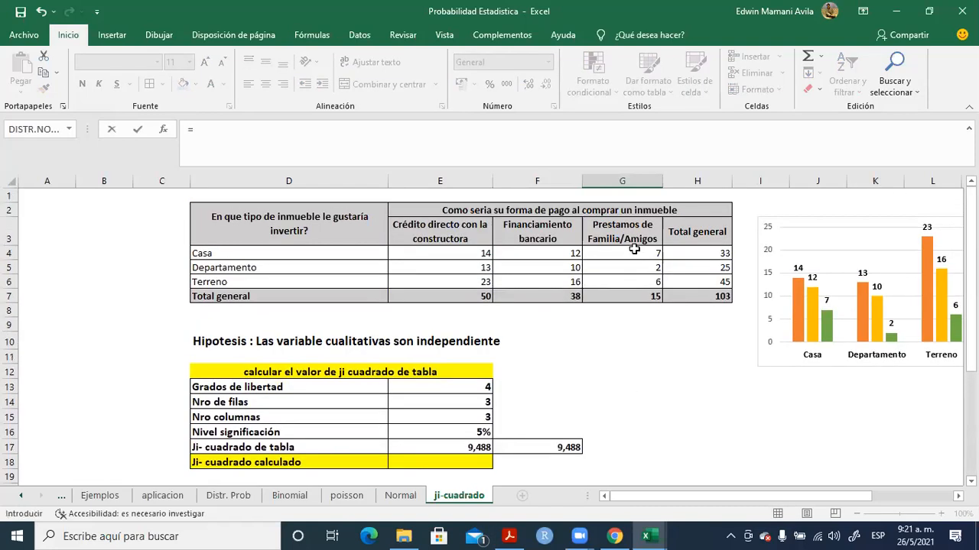
pyautogui.click(644, 296)
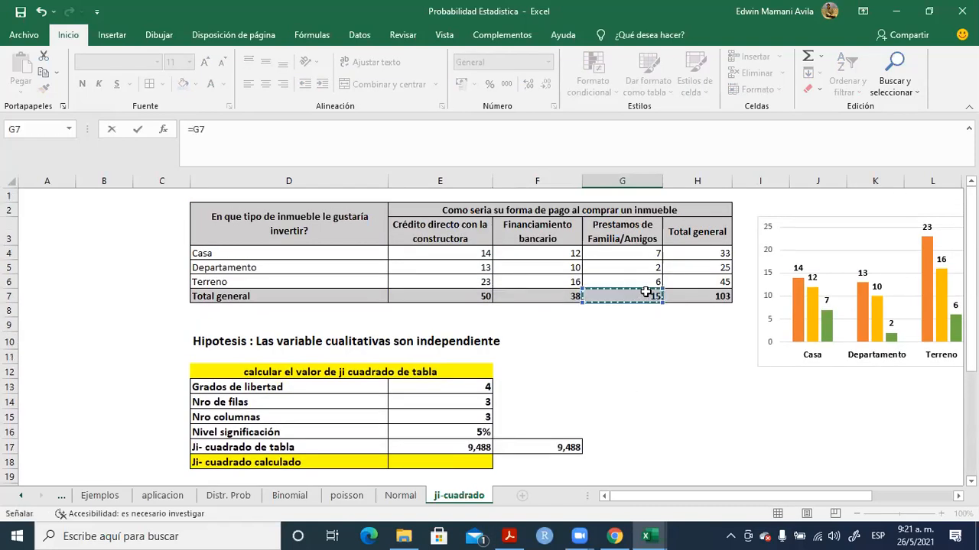
pyautogui.write('*')
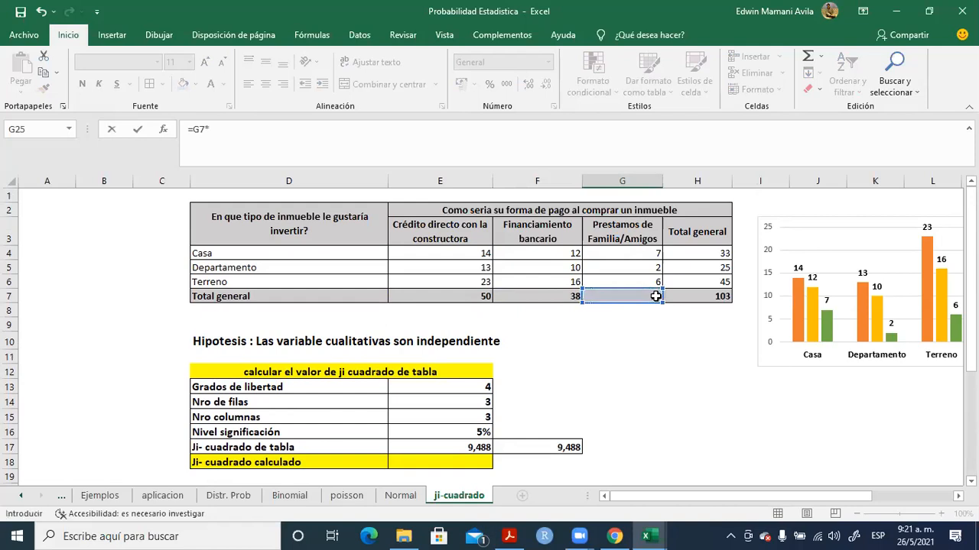
pyautogui.click(698, 249)
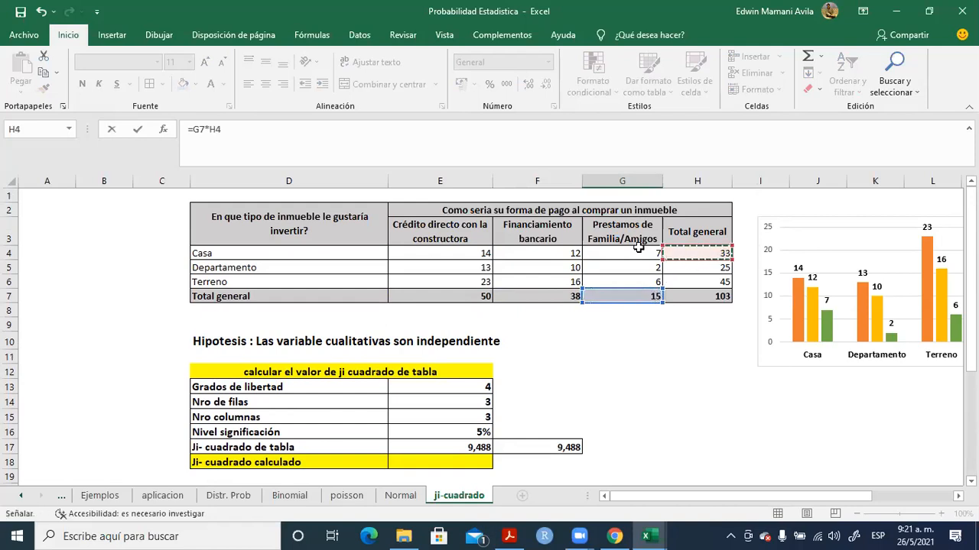
pyautogui.write('/')
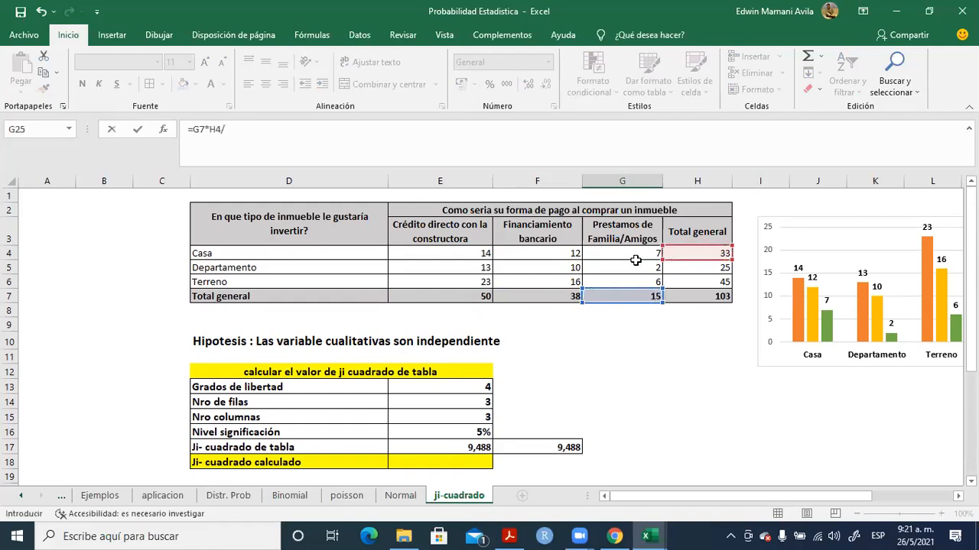
pyautogui.click(717, 296)
pyautogui.press('Return')
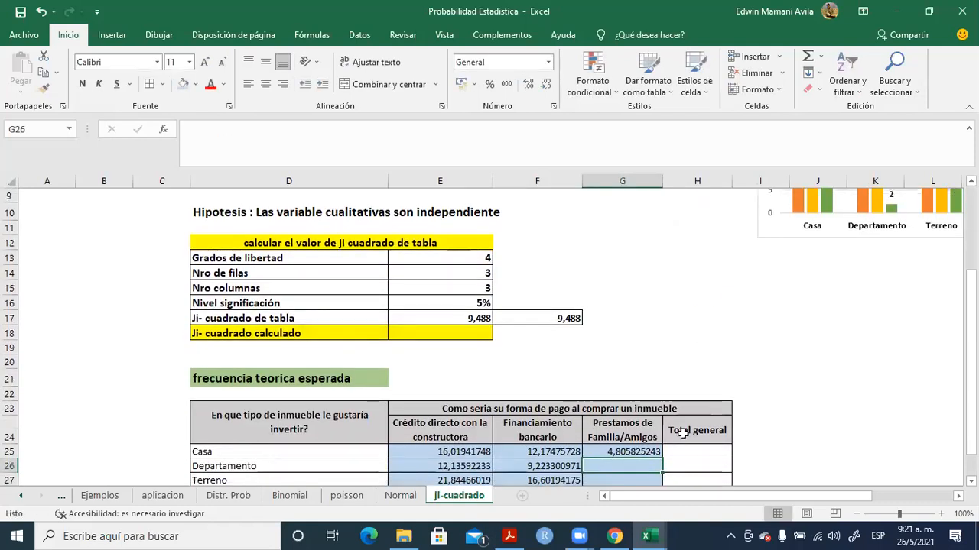
# Step: Enter the expected frequency for Departamento with Prestamos de Familia/Amigos in G26 as =G7*H5/H7
pyautogui.write('=')
pyautogui.scroll(3, 675, 417)
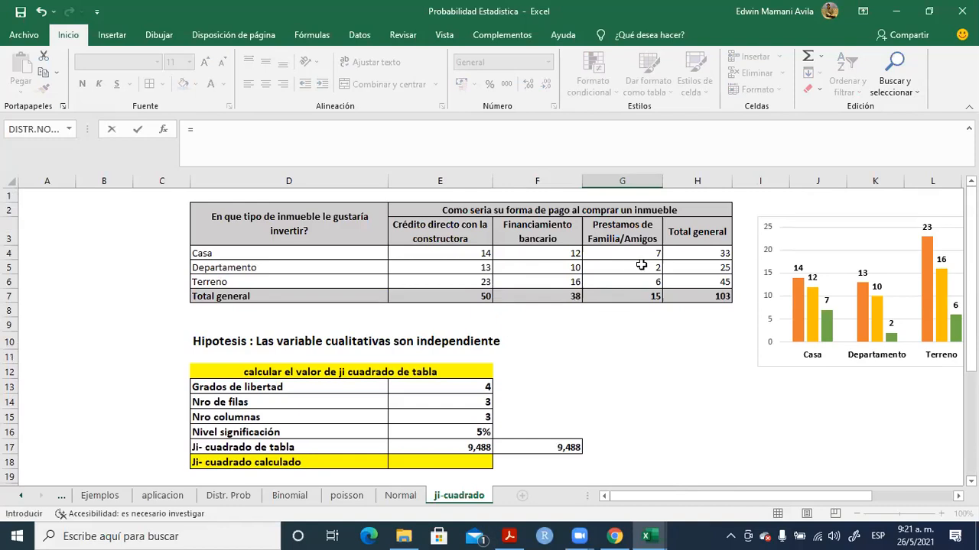
pyautogui.click(640, 294)
pyautogui.write('*')
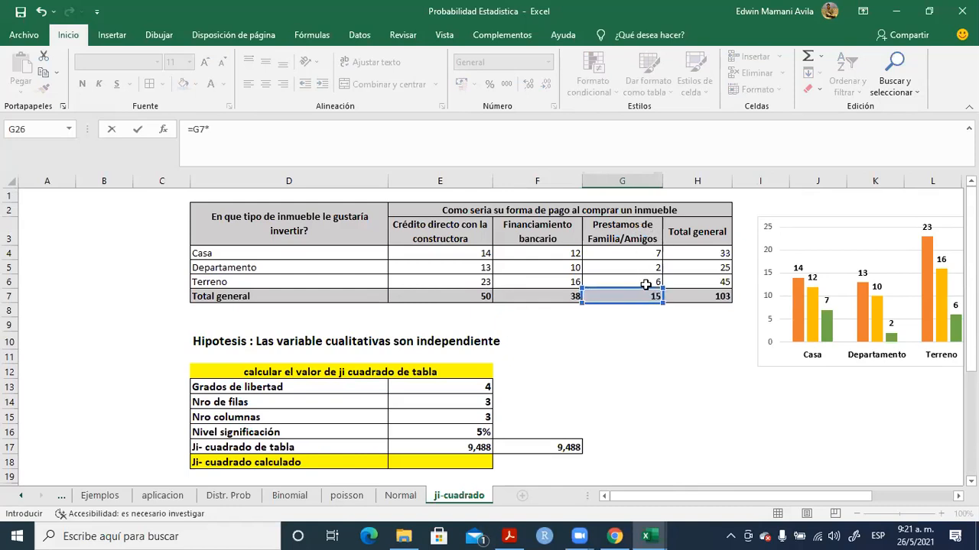
pyautogui.click(718, 268)
pyautogui.write('/')
pyautogui.click(691, 297)
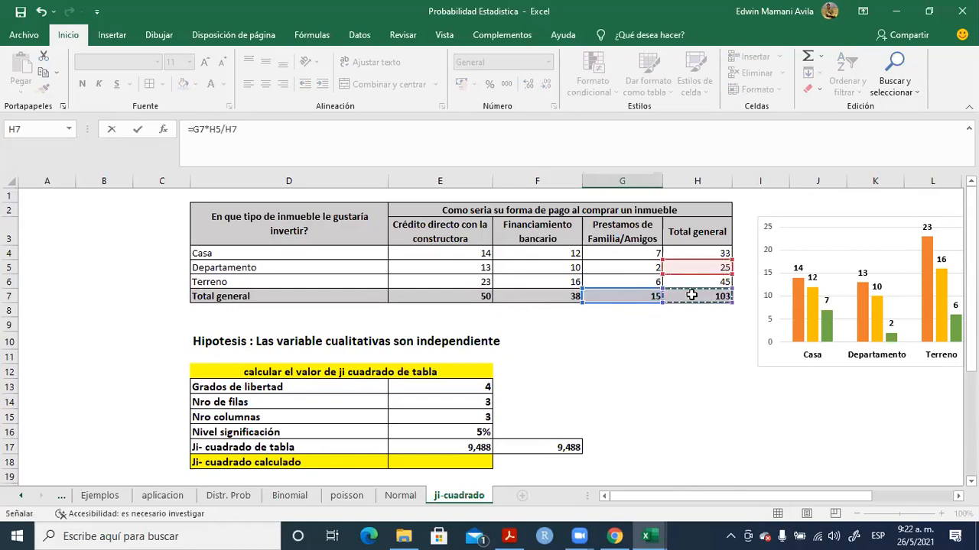
pyautogui.press('Return')
# Step: Enter the expected frequency for Terreno with Prestamos de Familia/Amigos in G27 as =G7*H6/H7
pyautogui.write('=')
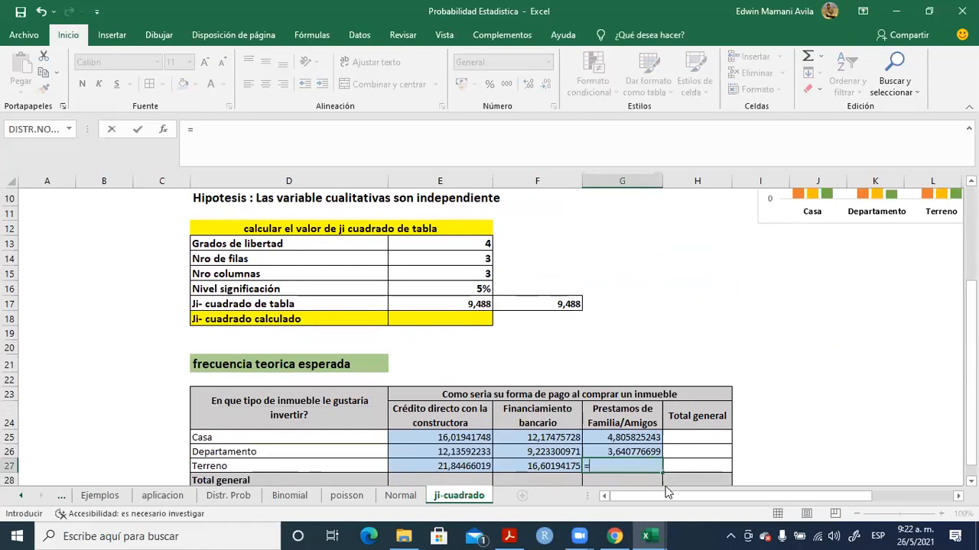
pyautogui.scroll(3, 651, 465)
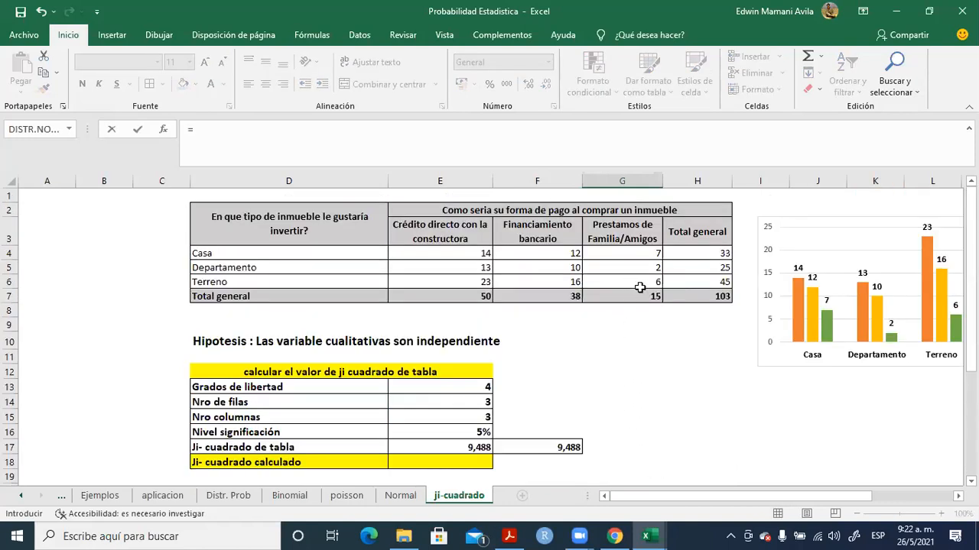
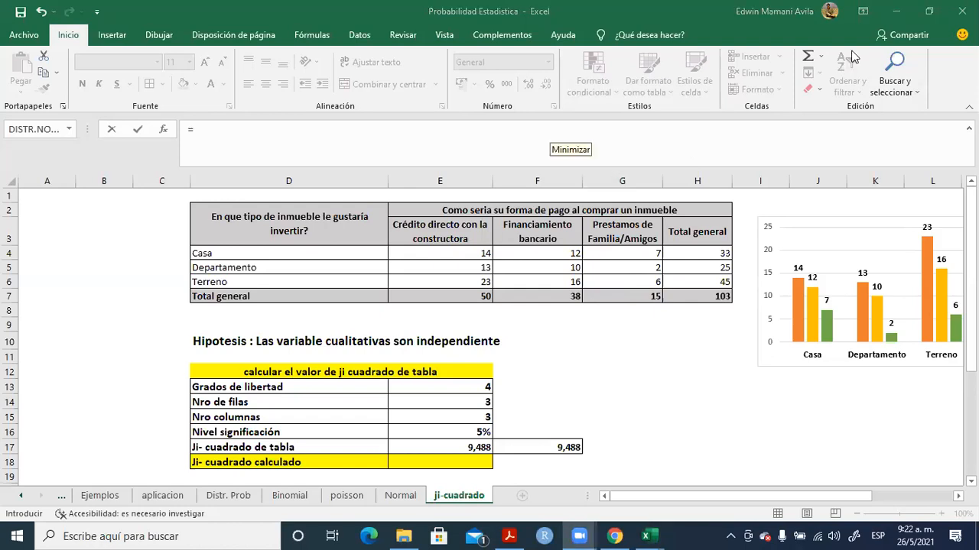
pyautogui.click(286, 144)
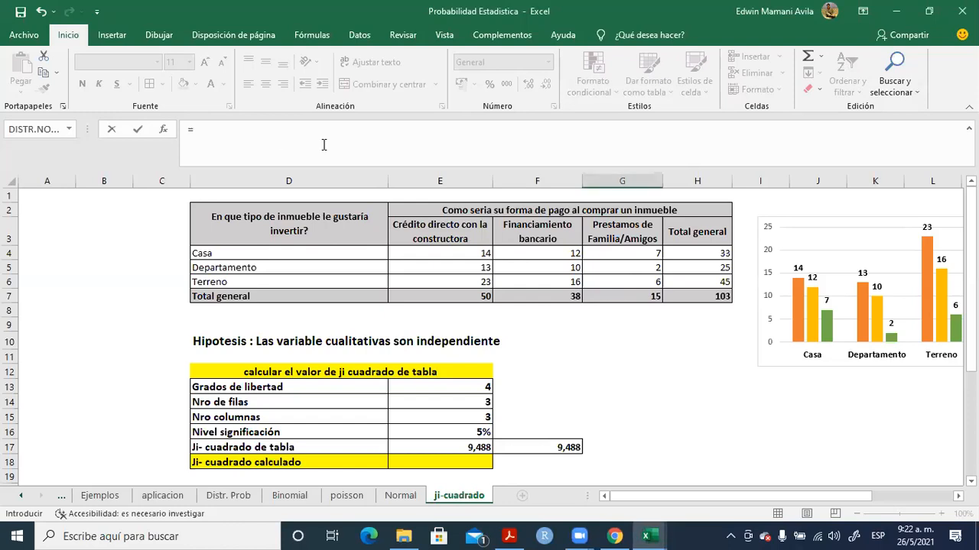
pyautogui.click(641, 294)
pyautogui.write('*')
pyautogui.click(719, 283)
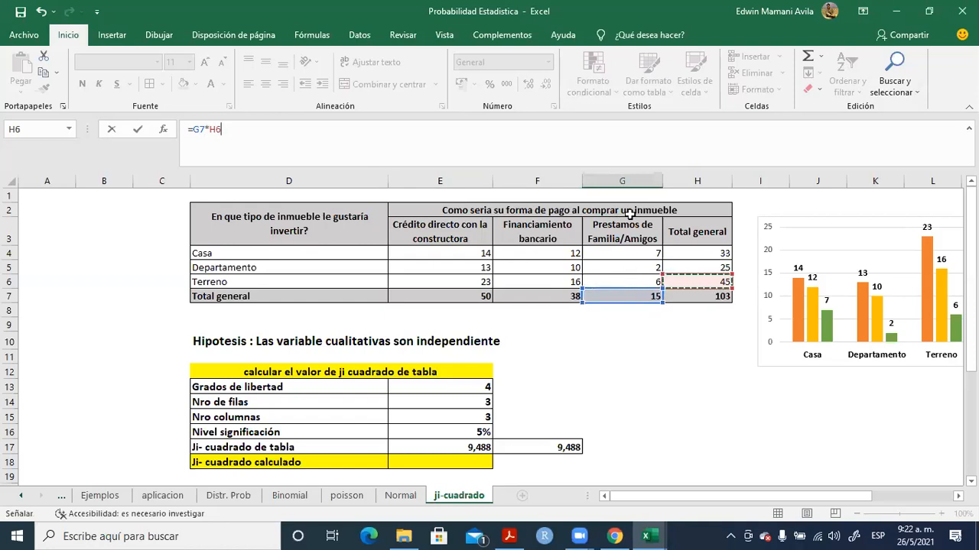
pyautogui.write('/')
pyautogui.click(691, 294)
pyautogui.press('Return')
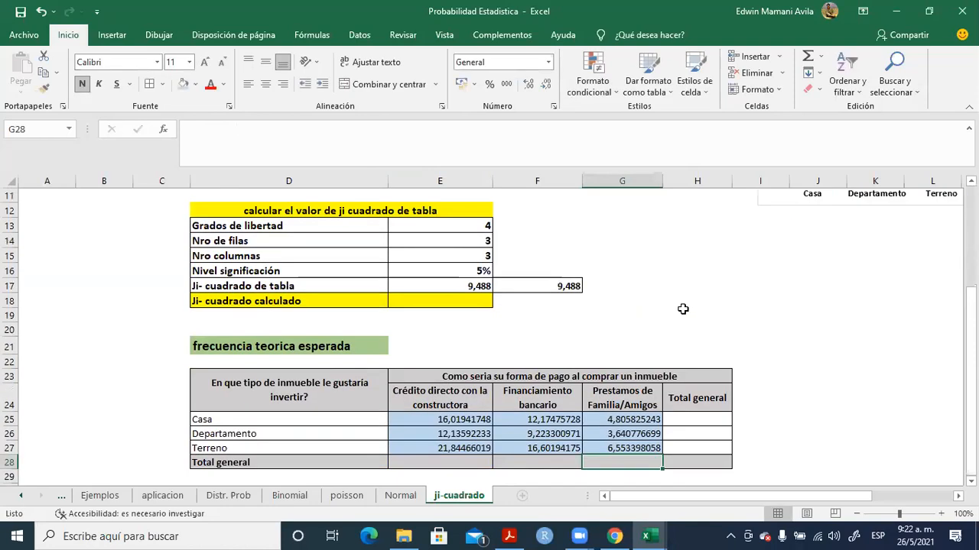
# Step: Review the expected frequencies in E25:G27 and the heading of their table in D21
pyautogui.moveTo(439, 375); pyautogui.dragTo(646, 406)
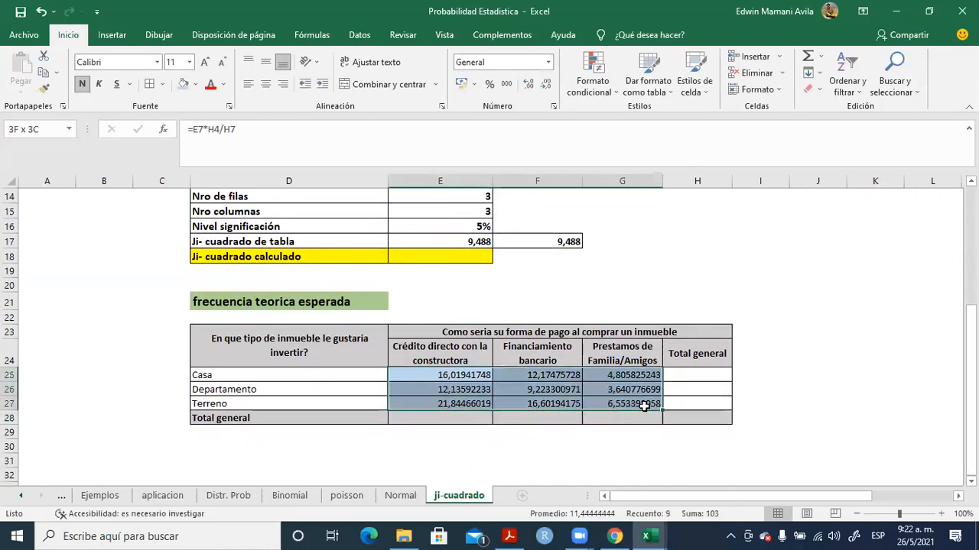
pyautogui.moveTo(448, 375); pyautogui.dragTo(616, 410)
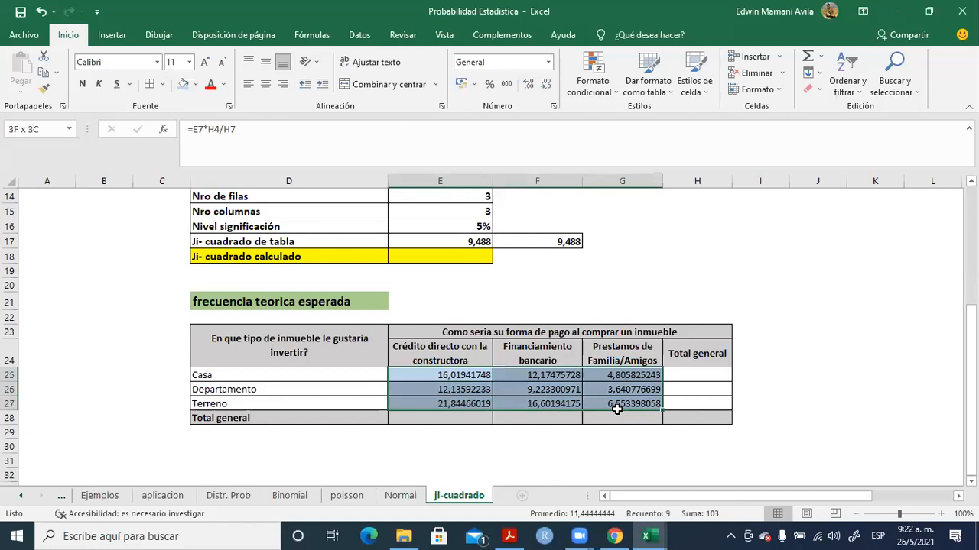
pyautogui.click(819, 375)
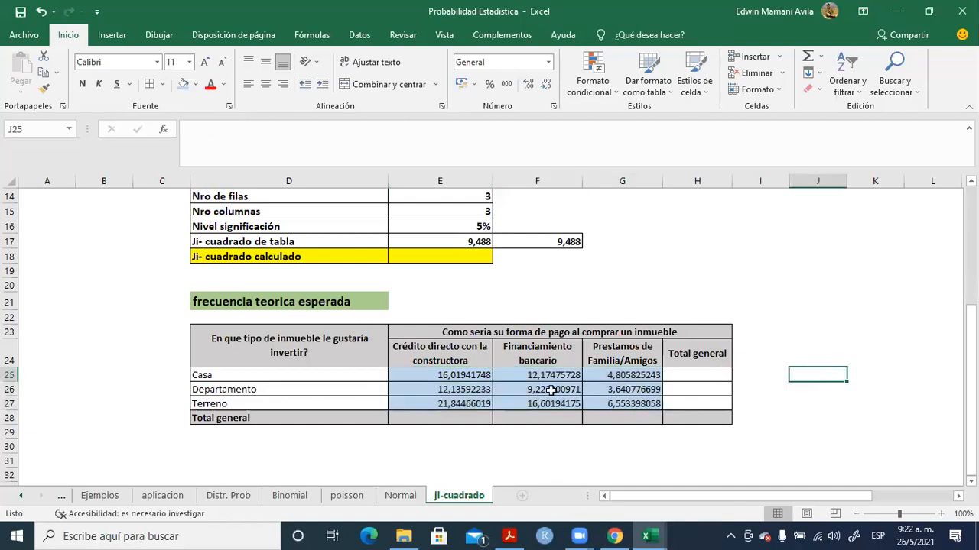
pyautogui.click(233, 303)
# Step: Enter the heading "Valor de ji- cuadrado calculado" in D31, below the expected frequency table
pyautogui.scroll(-1, 294, 322)
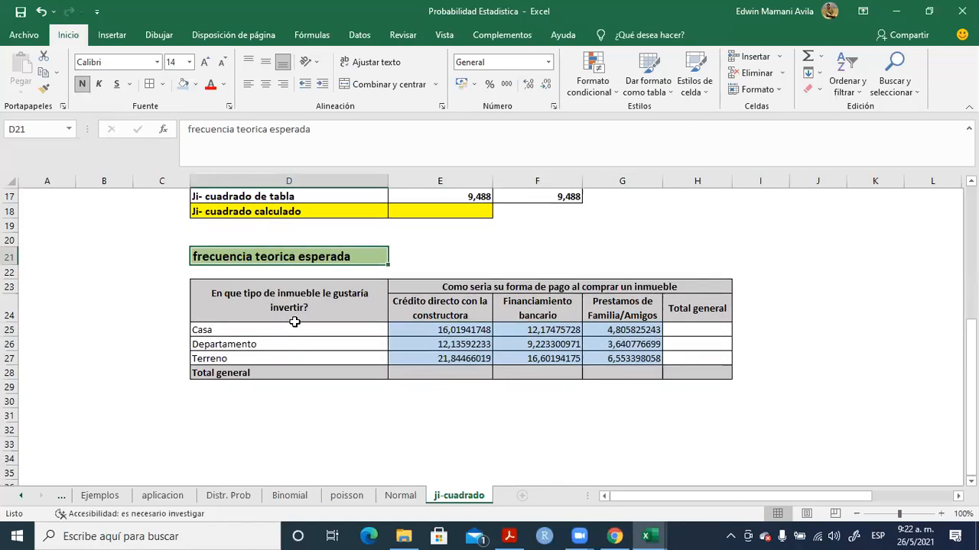
pyautogui.click(218, 404)
pyautogui.click(218, 414)
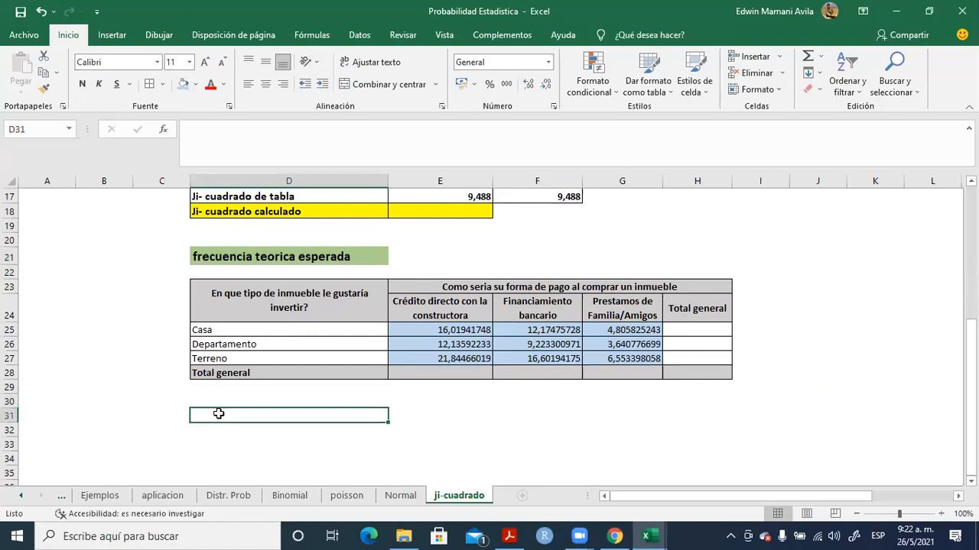
pyautogui.write('C')
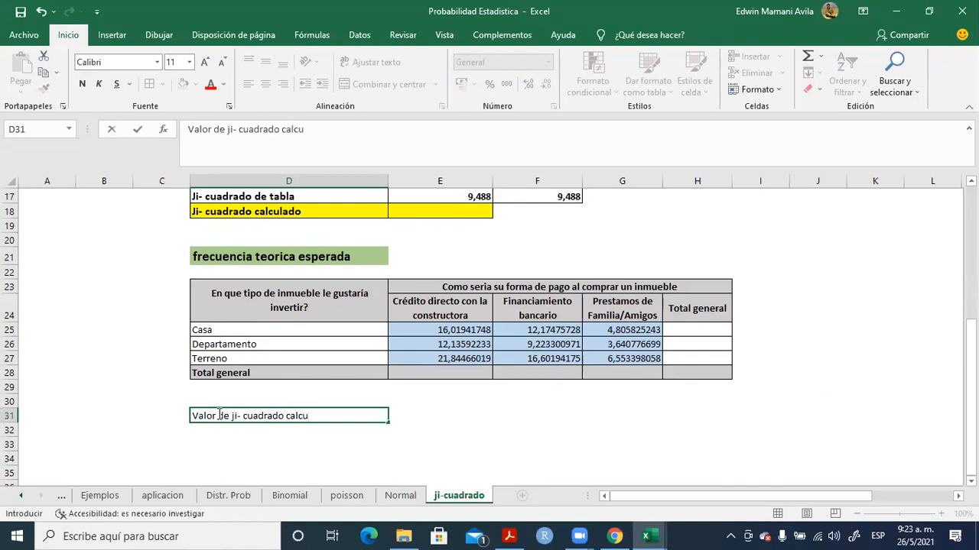
pyautogui.press('Return')
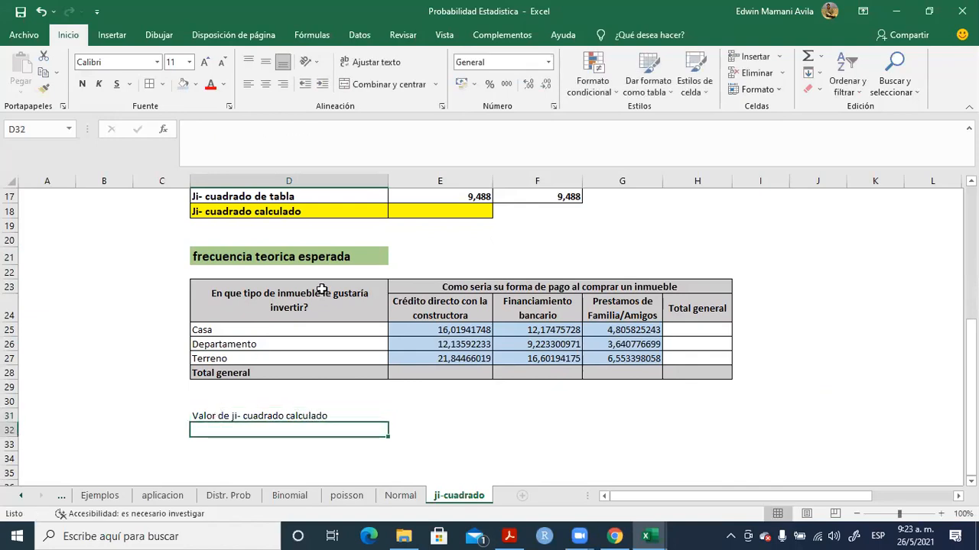
# Step: Copy the formatting of the "frecuencia teorica esperada" heading in D21 onto the new heading in D31
pyautogui.click(280, 258)
pyautogui.click(43, 87)
pyautogui.click(209, 415)
pyautogui.click(306, 447)
pyautogui.scroll(5, 360, 321)
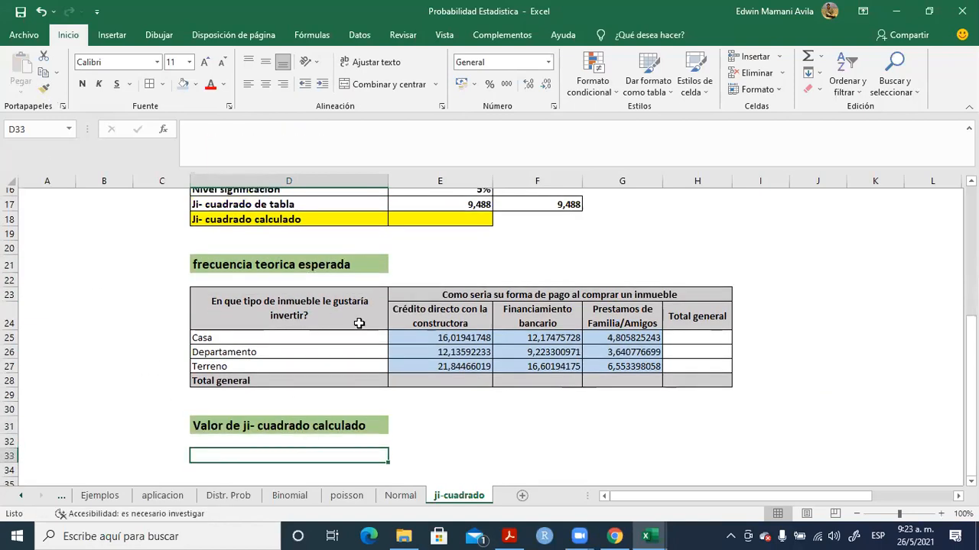
# Step: Copy the observed frequency table starting at D2 to D33, below the new heading, and clear its values in E35:H38
pyautogui.moveTo(357, 243); pyautogui.dragTo(662, 306)
pyautogui.hotkey('ctrl', 'c')
pyautogui.scroll(-7, 388, 328)
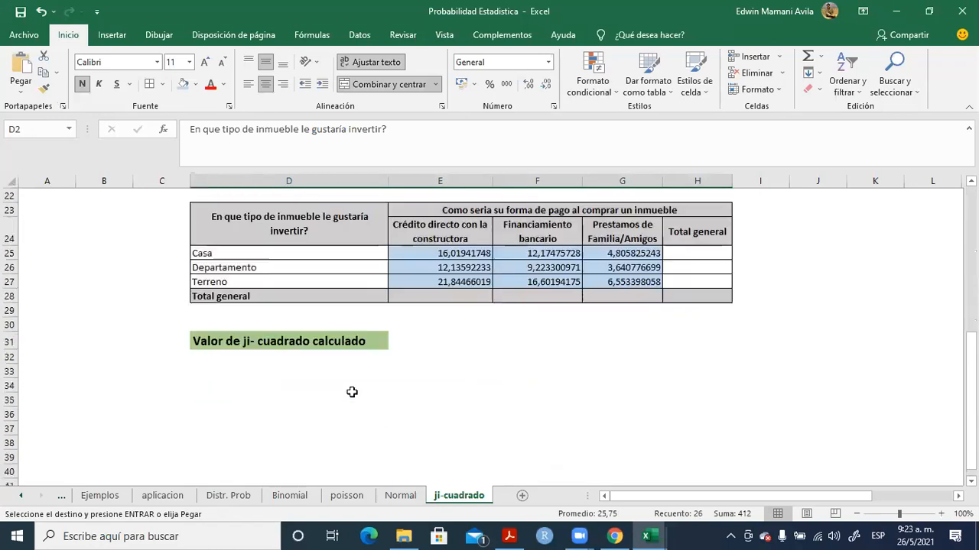
pyautogui.click(233, 379)
pyautogui.hotkey('ctrl', 'v')
pyautogui.moveTo(474, 414); pyautogui.dragTo(673, 455)
pyautogui.press('Delete')
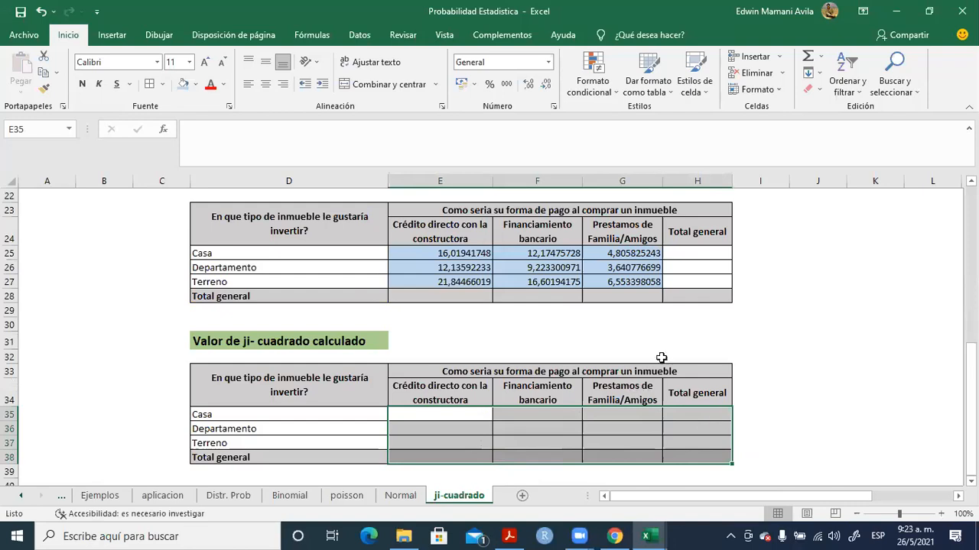
pyautogui.click(878, 356)
pyautogui.scroll(1, 772, 359)
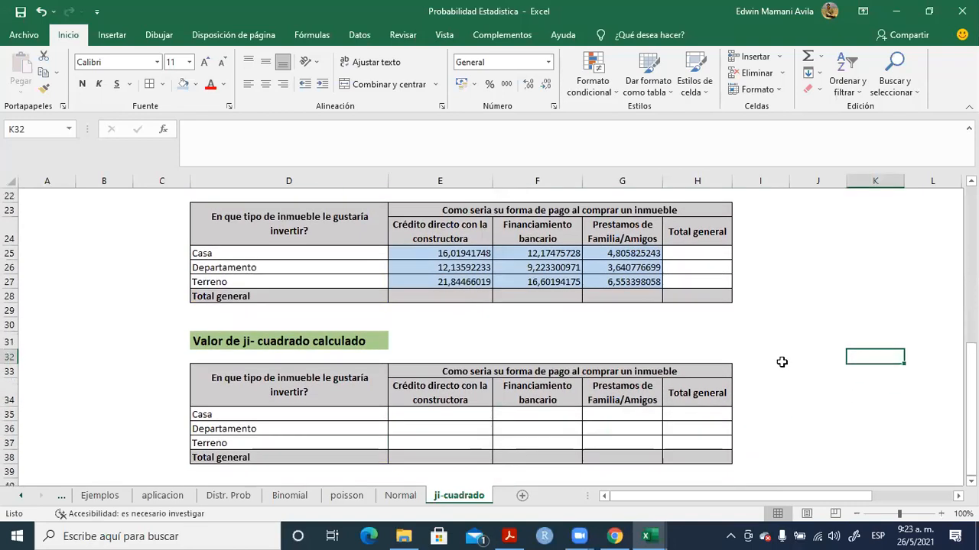
# Step: Insert a new blank equation in the empty area beside the expected frequency table, around J28
pyautogui.click(802, 283)
pyautogui.click(802, 230)
pyautogui.click(791, 298)
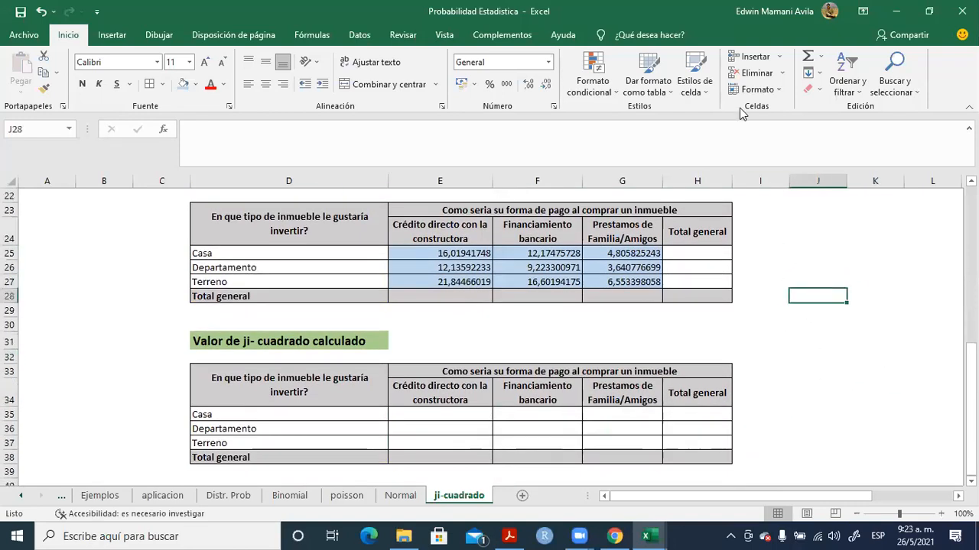
pyautogui.click(814, 256)
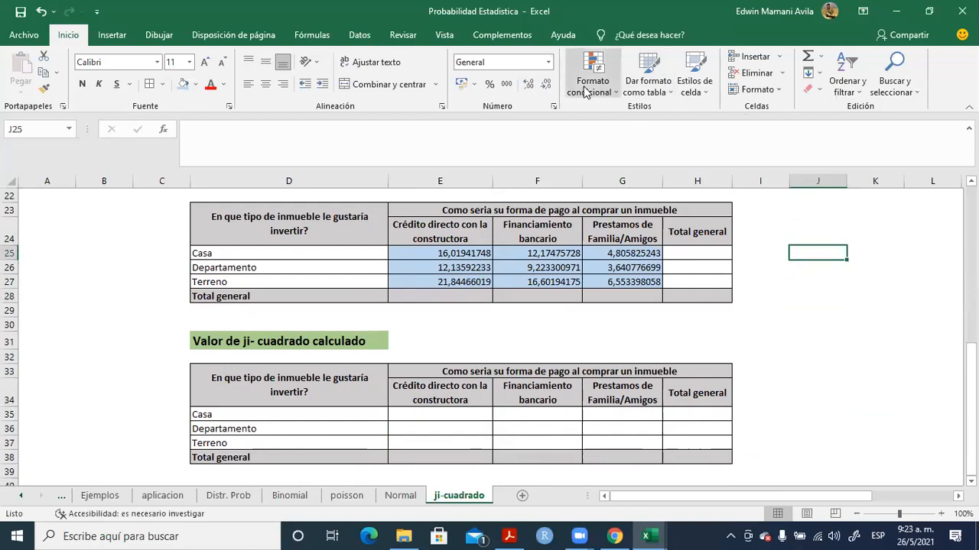
pyautogui.click(114, 35)
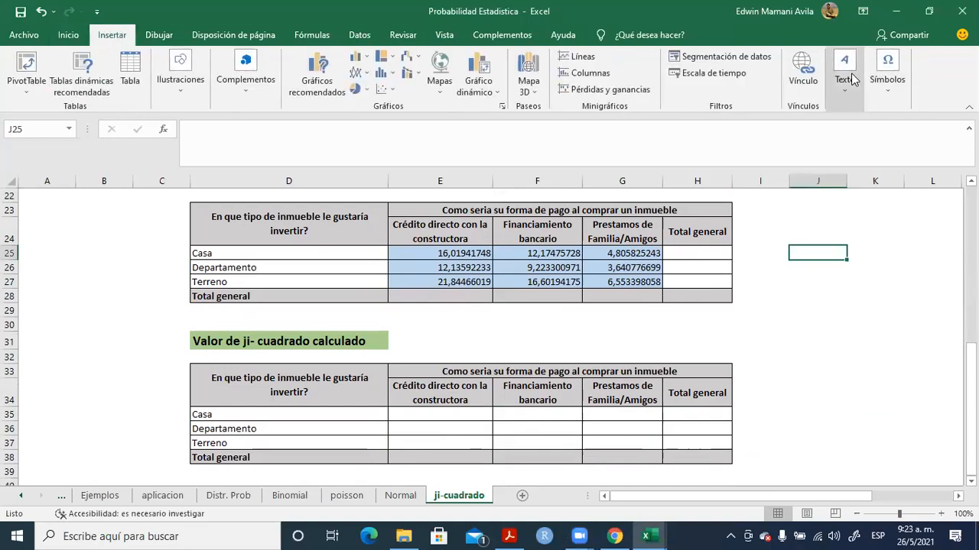
pyautogui.click(882, 81)
pyautogui.click(900, 128)
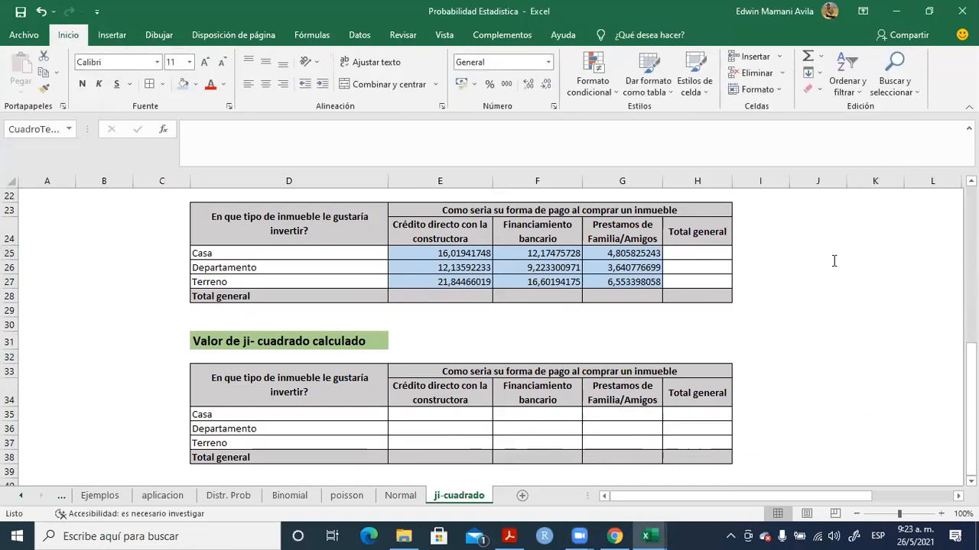
pyautogui.moveTo(529, 317); pyautogui.dragTo(847, 304)
pyautogui.click(847, 303)
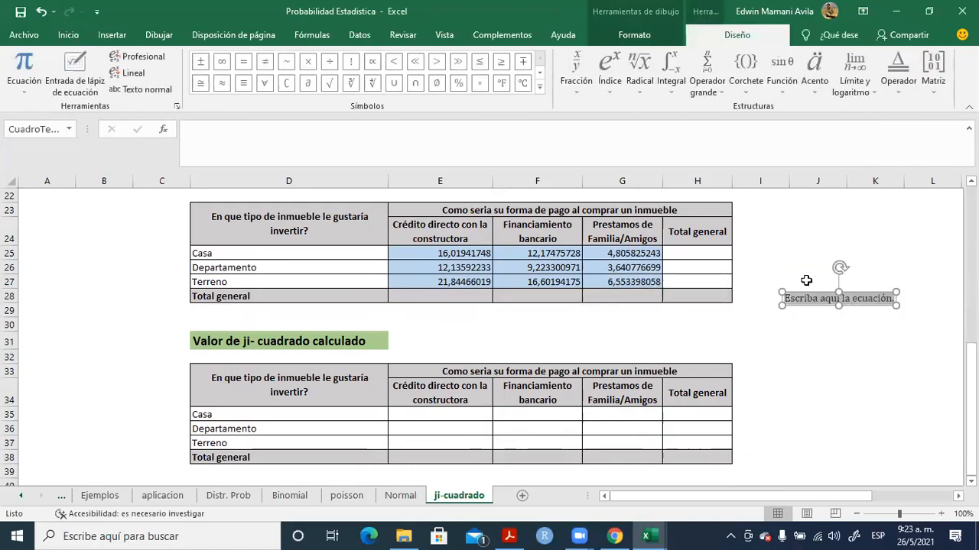
# Step: Set the equation's font size to 18 and move it level with the "Valor de ji- cuadrado calculado" heading
pyautogui.click(68, 35)
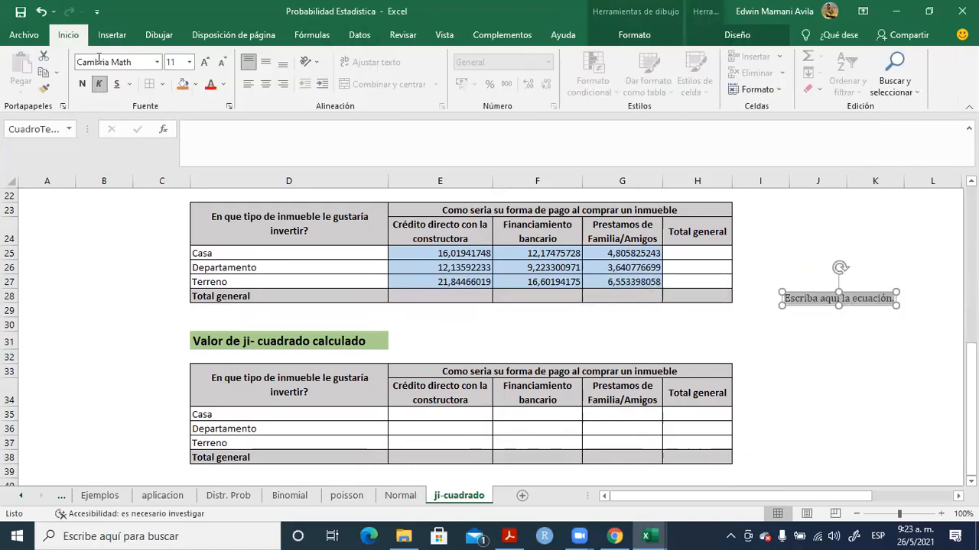
pyautogui.click(204, 62)
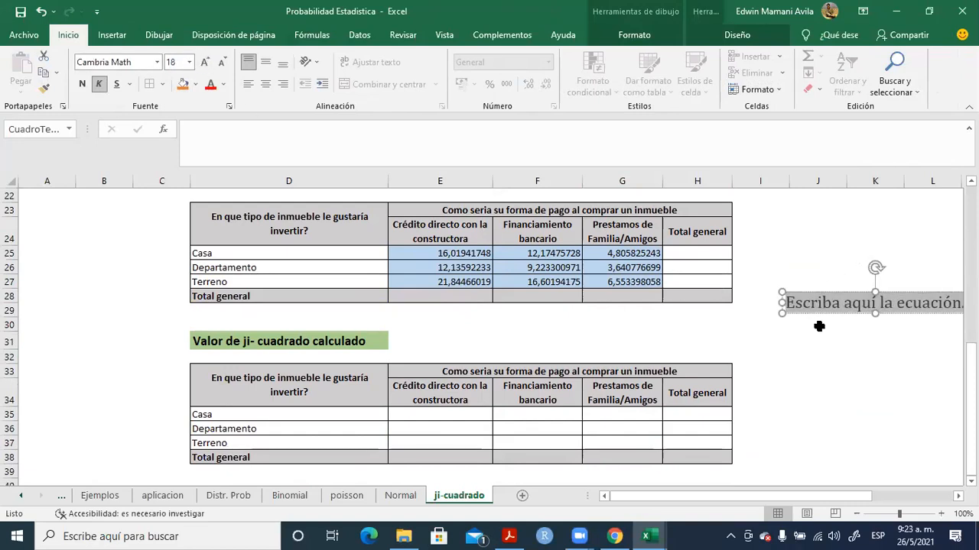
pyautogui.moveTo(808, 314); pyautogui.dragTo(757, 345)
pyautogui.click(764, 334)
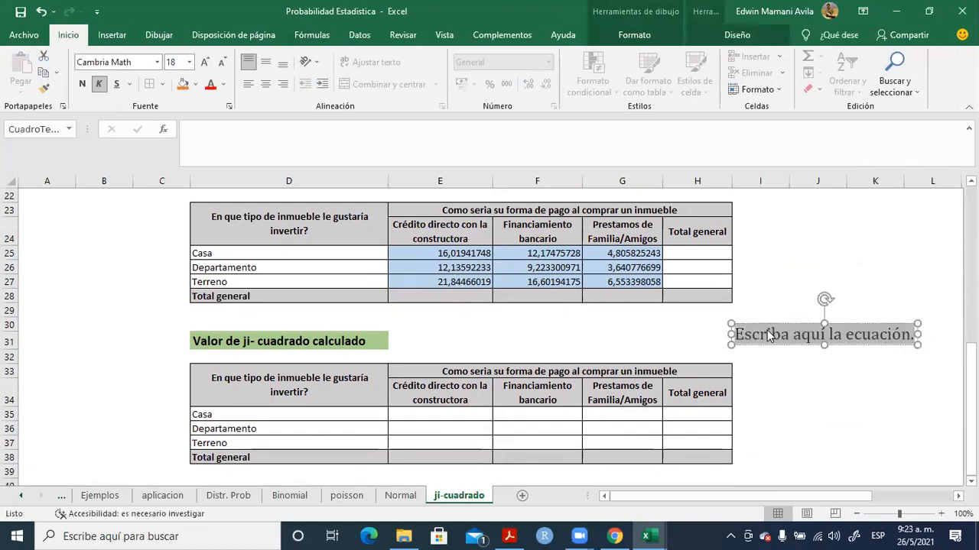
# Step: Start the equation with the common superscript x² followed by an equals sign
pyautogui.click(738, 35)
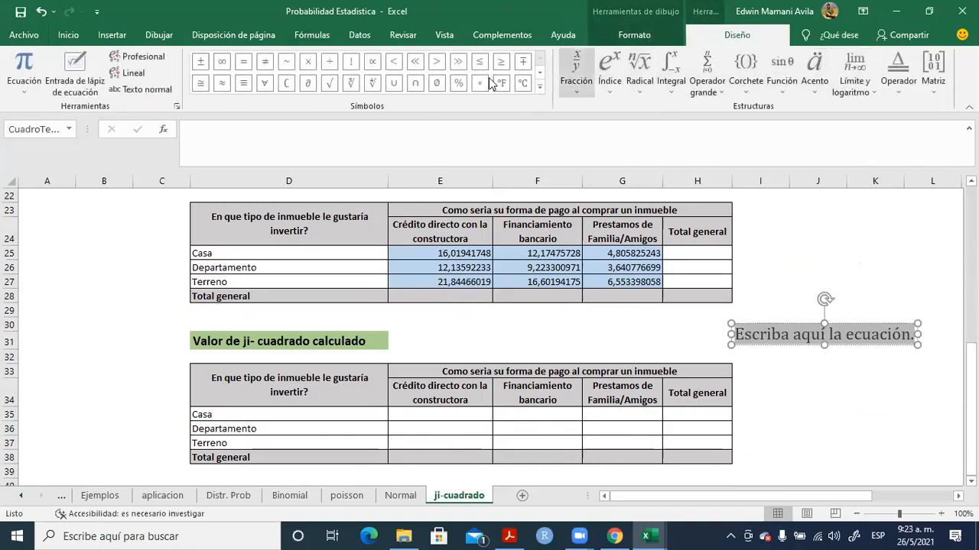
pyautogui.click(539, 88)
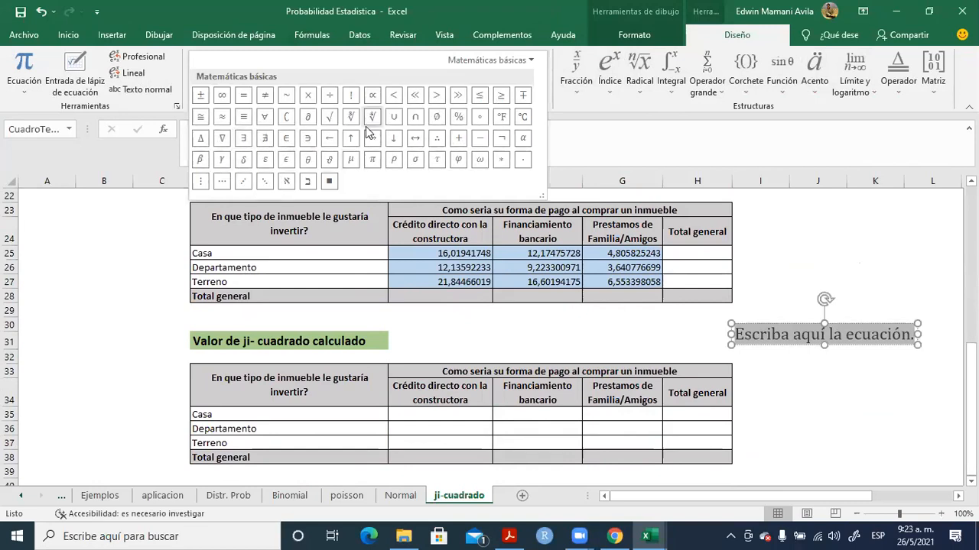
pyautogui.click(610, 76)
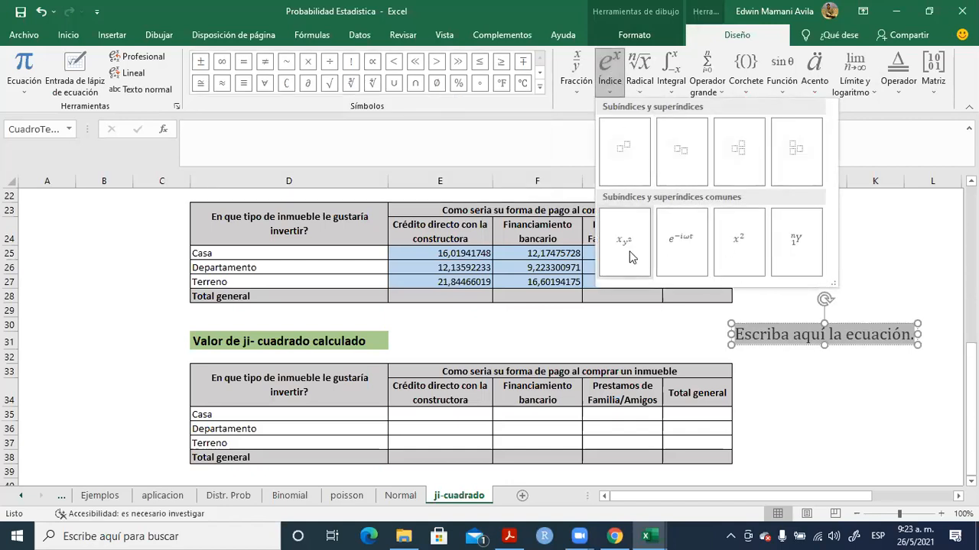
pyautogui.click(742, 240)
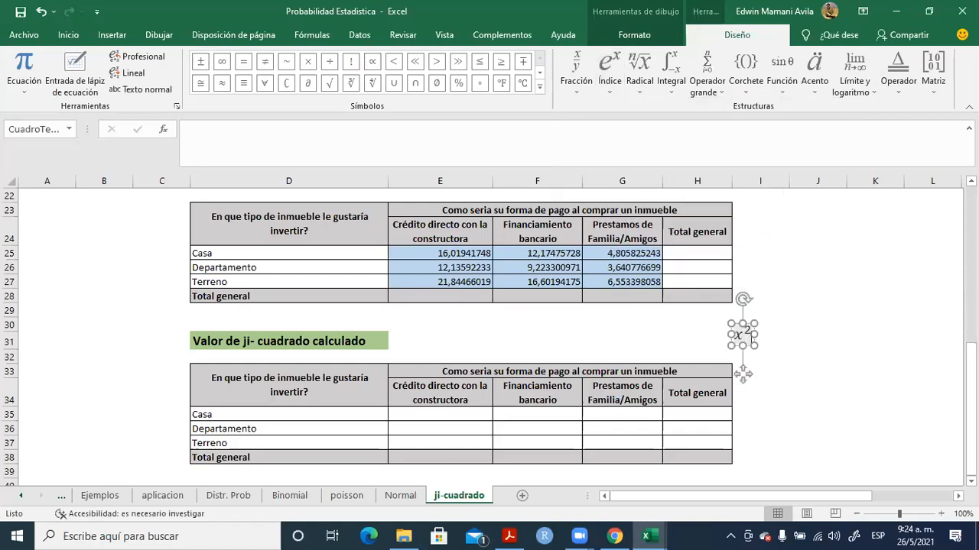
pyautogui.write('=')
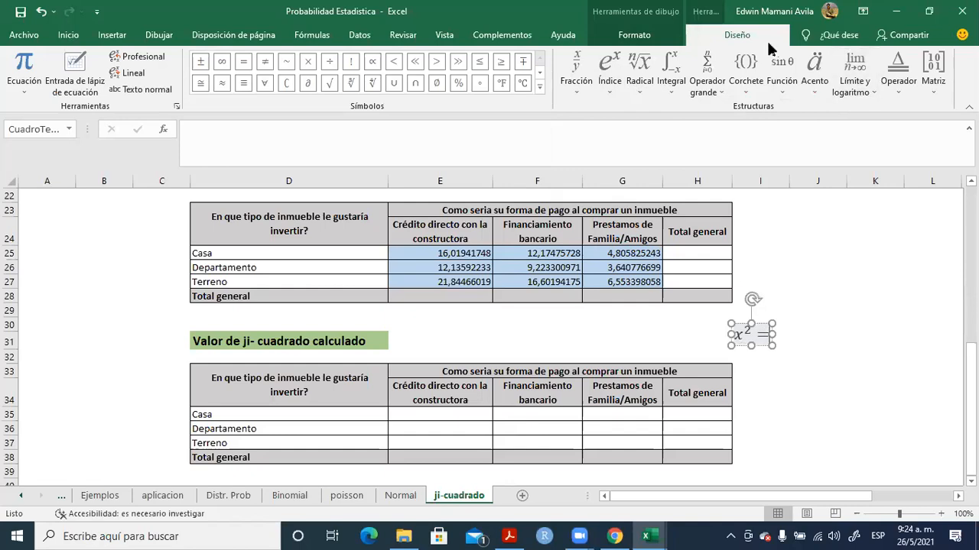
# Step: Add a summation without limits after the equals sign, with an empty stacked fraction as its argument
pyautogui.click(717, 69)
pyautogui.click(687, 156)
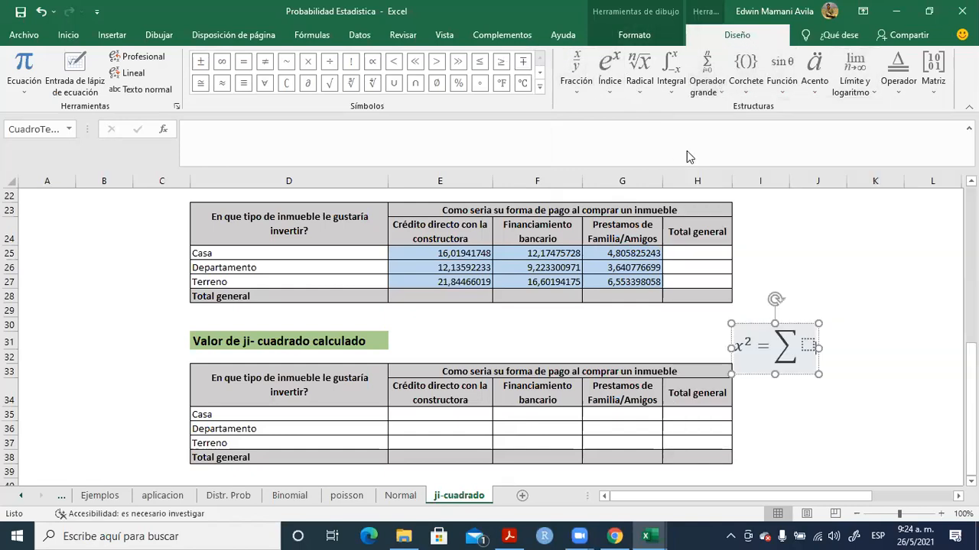
pyautogui.click(576, 70)
pyautogui.click(604, 175)
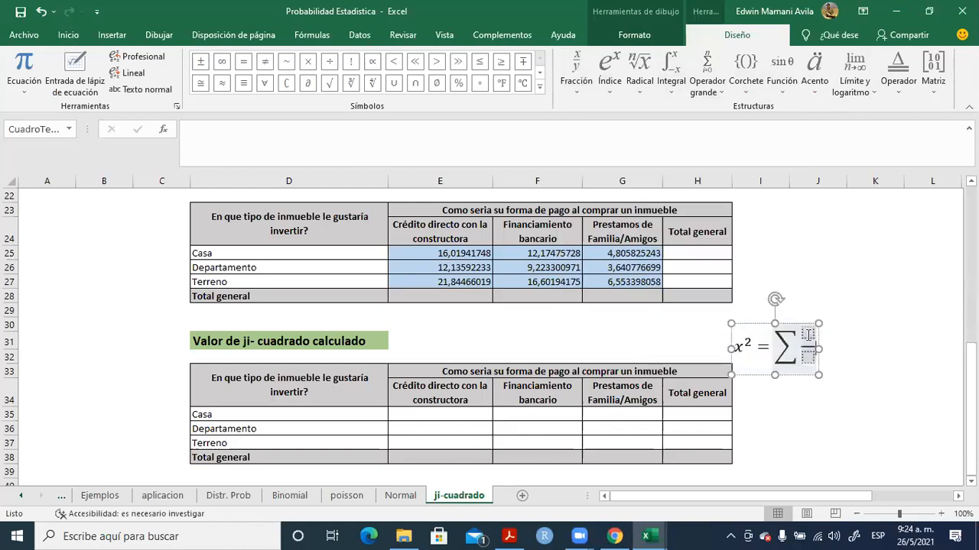
# Step: Begin the fraction's numerator with an opening parenthesis, f with subscript xy, and a minus sign
pyautogui.write('(')
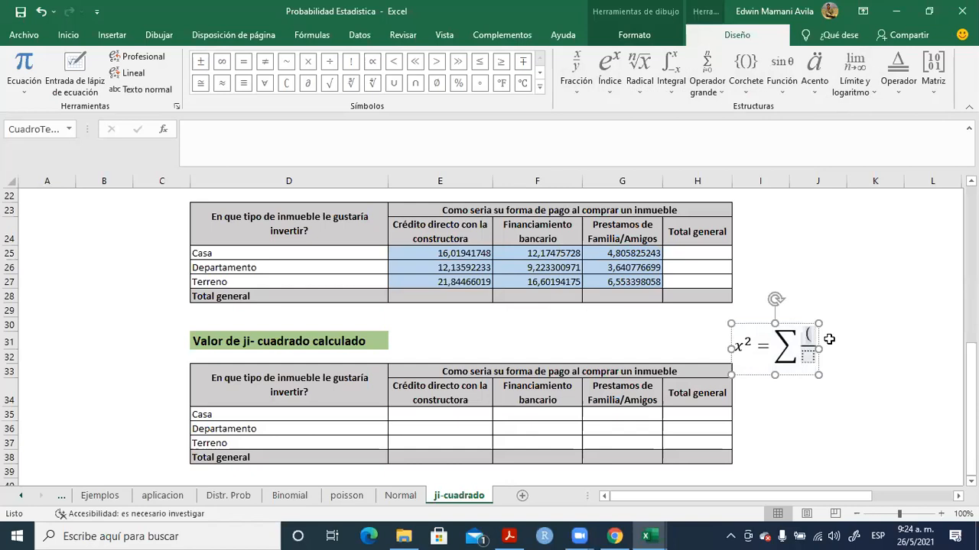
pyautogui.click(610, 72)
pyautogui.click(680, 151)
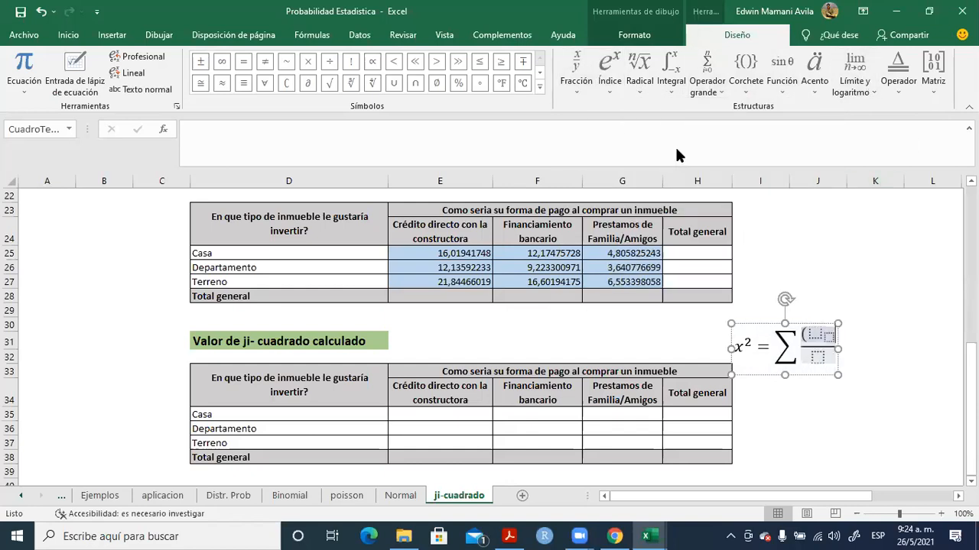
pyautogui.write('f_')
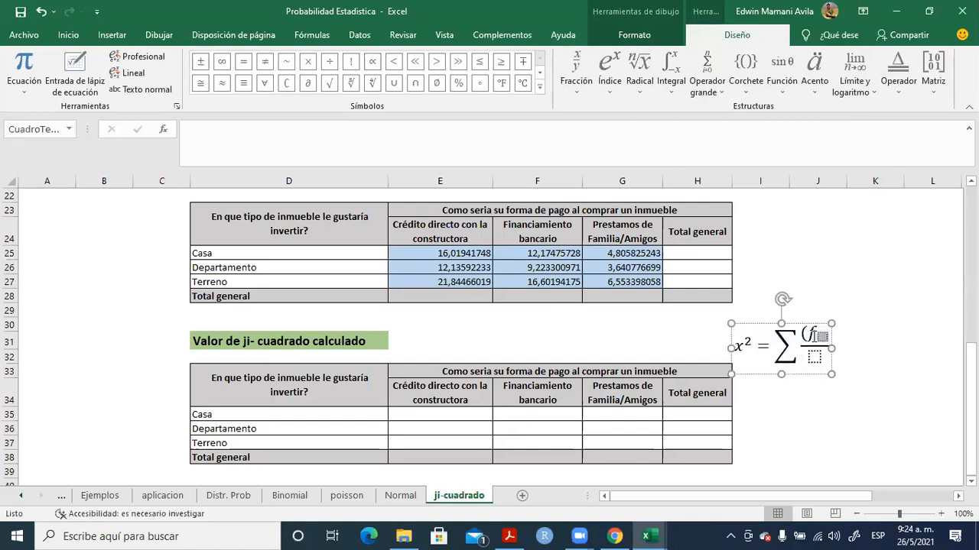
pyautogui.write('i')
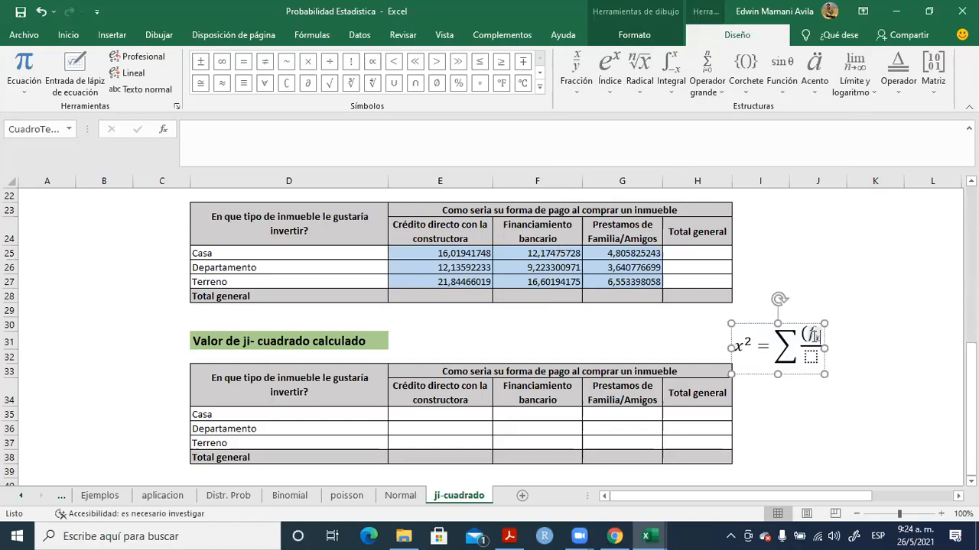
pyautogui.write('j')
pyautogui.press('Right')
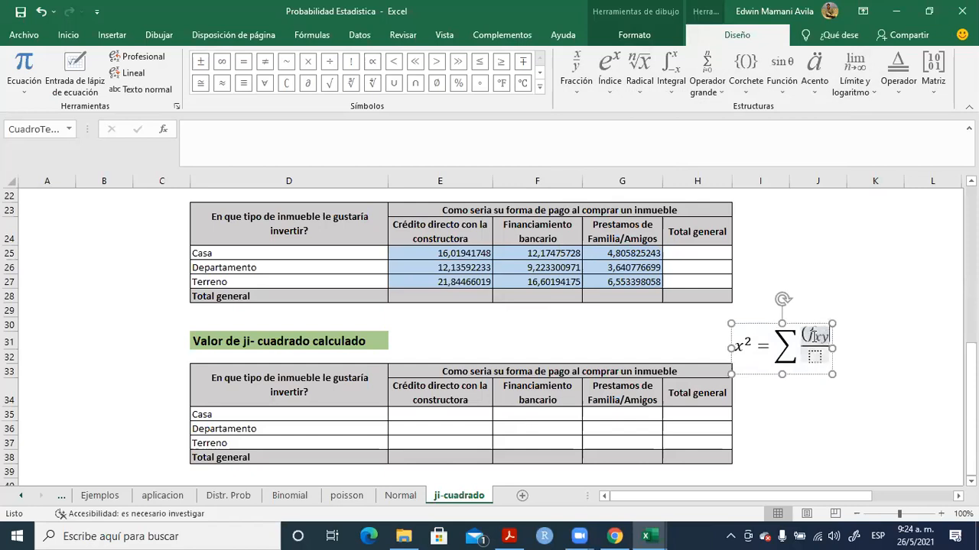
pyautogui.write('-')
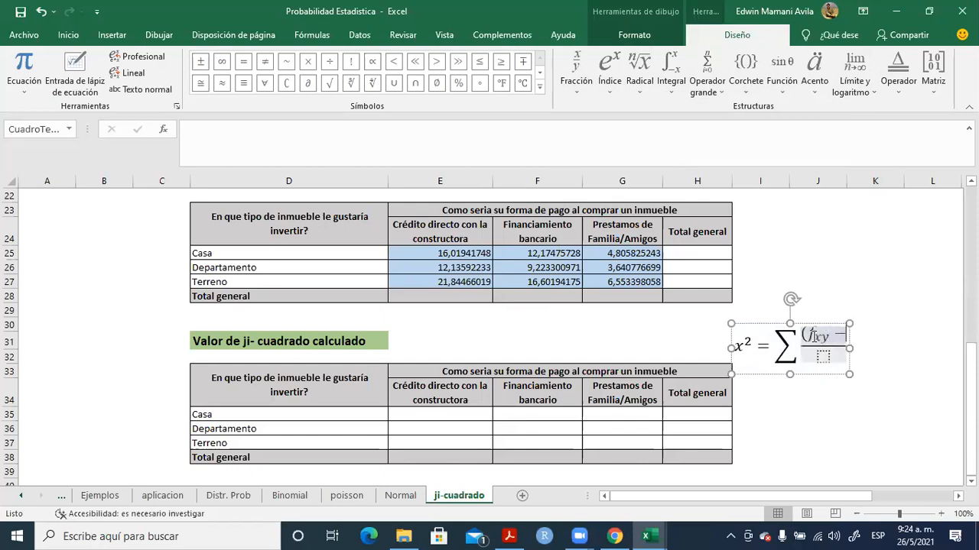
# Step: Complete the numerator with f subscript t and a closing parenthesis, and square the parenthesised difference
pyautogui.click(616, 69)
pyautogui.click(682, 152)
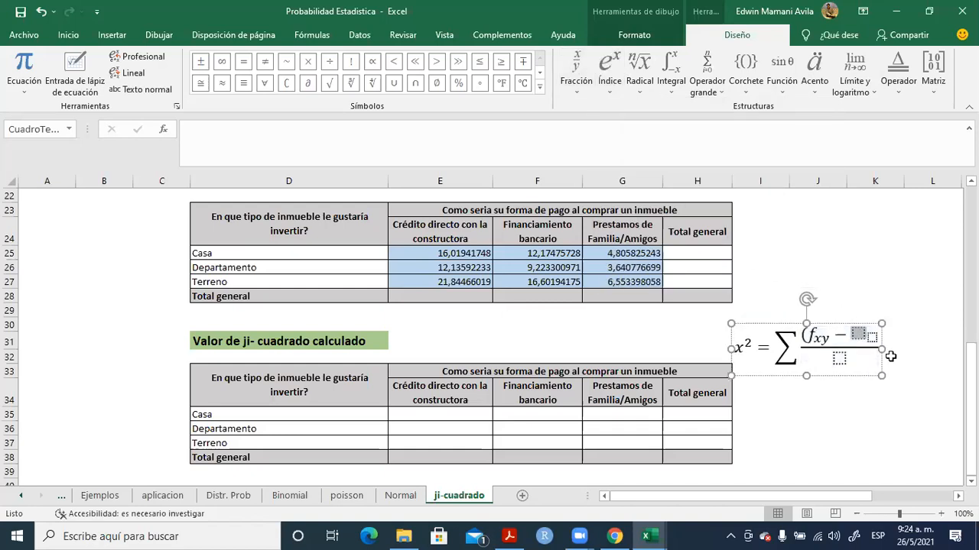
pyautogui.write('f')
pyautogui.press('Right')
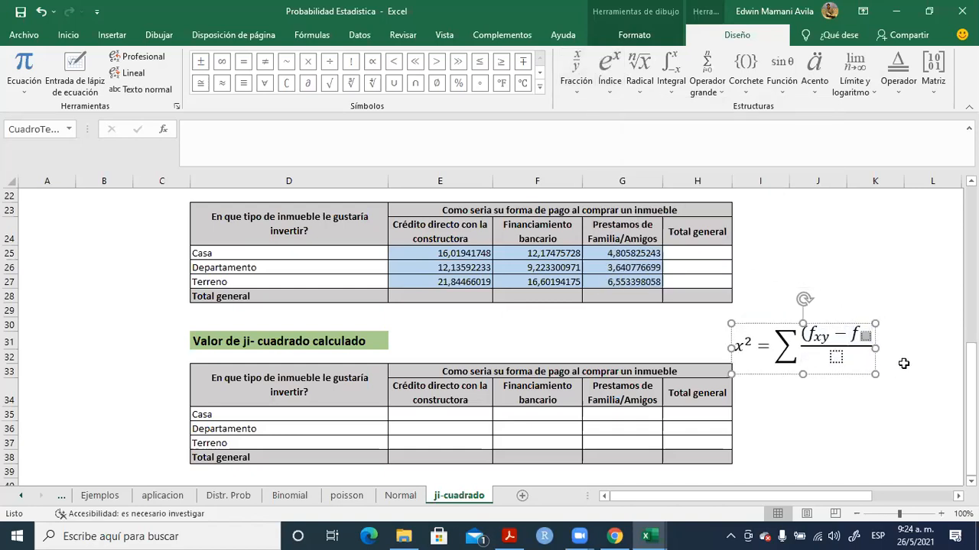
pyautogui.write('t')
pyautogui.press('Right')
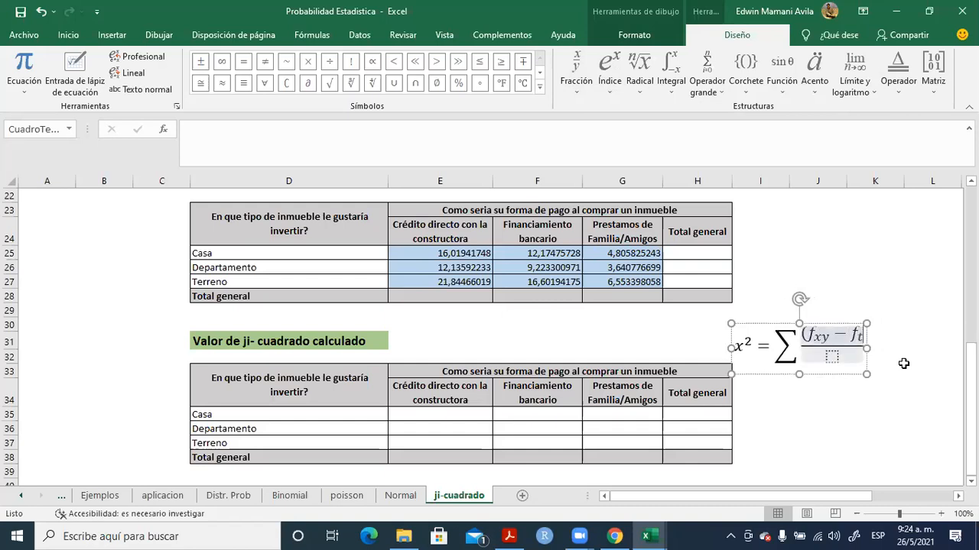
pyautogui.write(')')
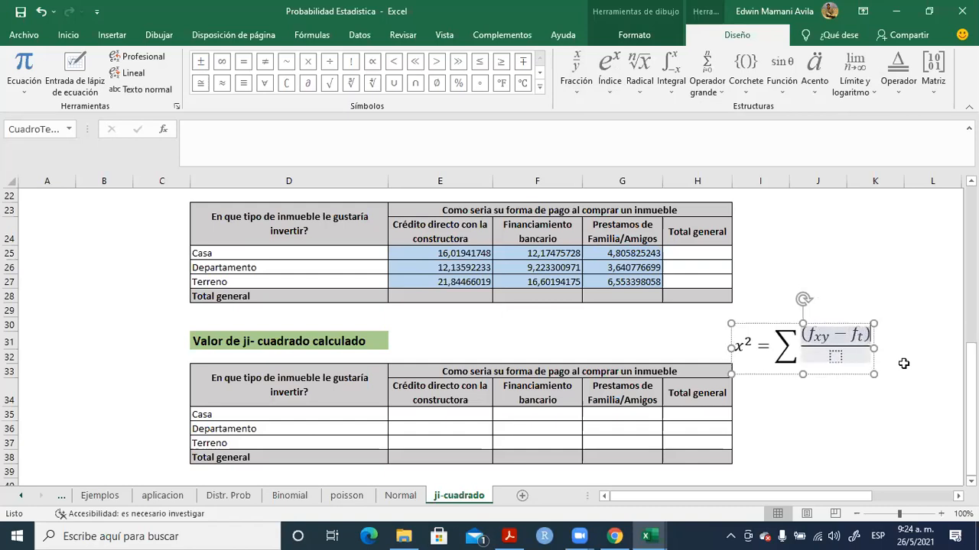
pyautogui.write('^')
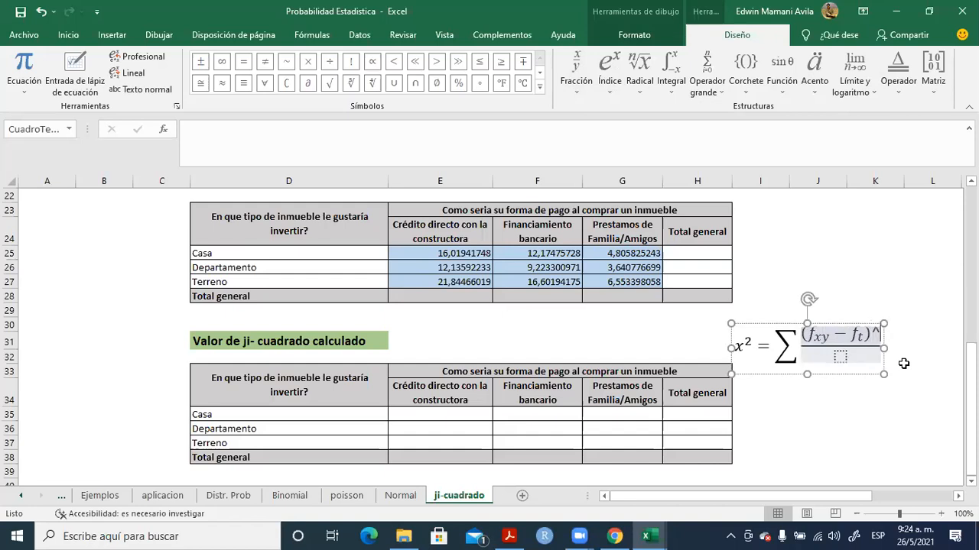
pyautogui.write('2')
pyautogui.press('Down')
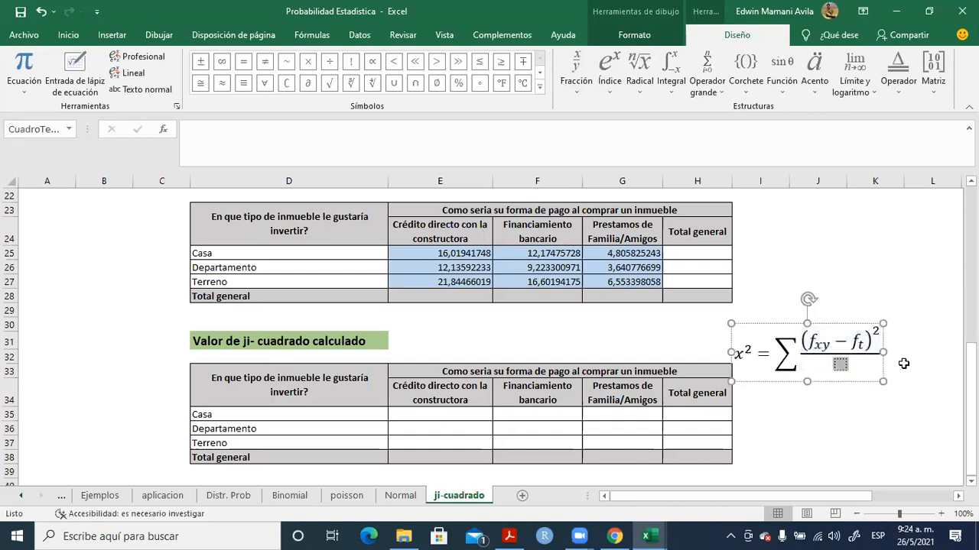
# Step: Enter f with subscript t as the fraction's denominator
pyautogui.write('f')
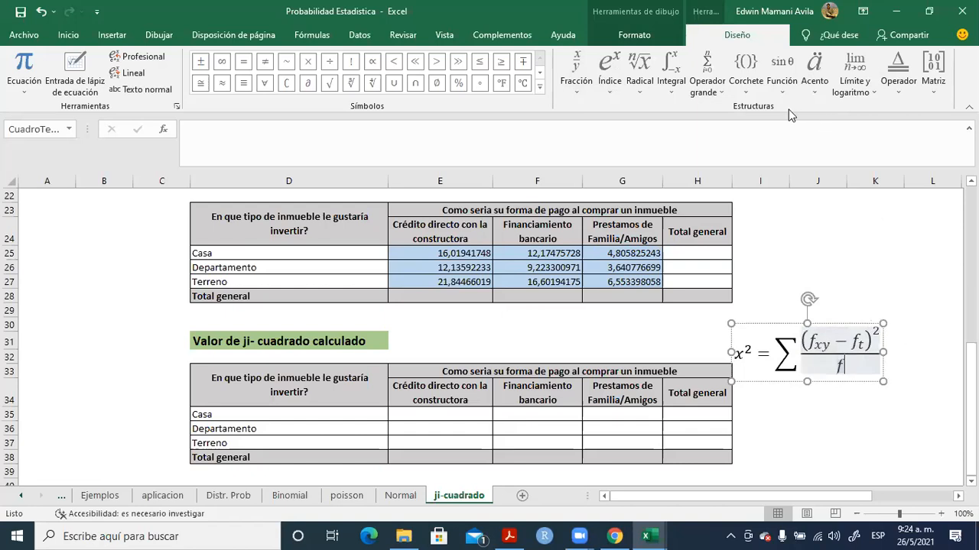
pyautogui.click(610, 79)
pyautogui.click(677, 162)
pyautogui.click(831, 365)
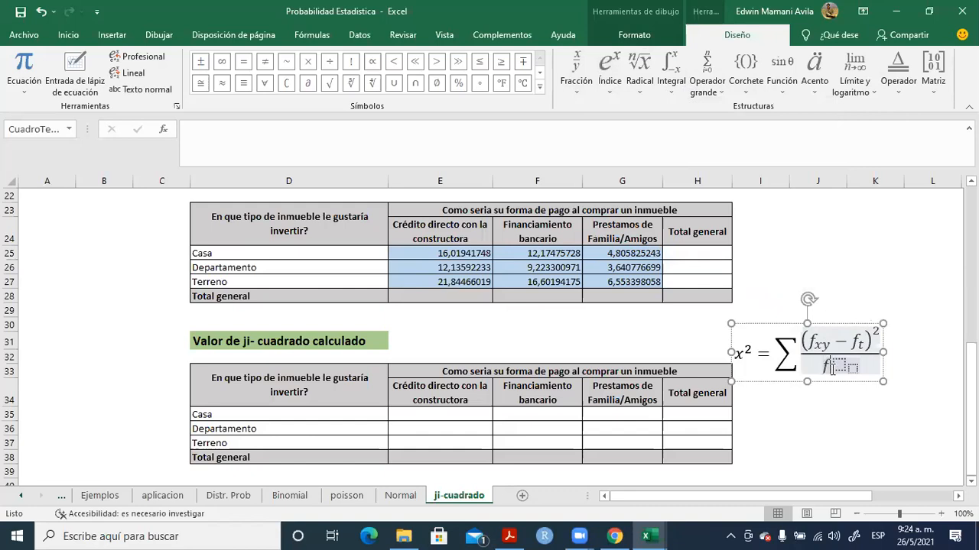
pyautogui.press('BackSpace')
pyautogui.write('f')
pyautogui.press('Right')
pyautogui.write('t')
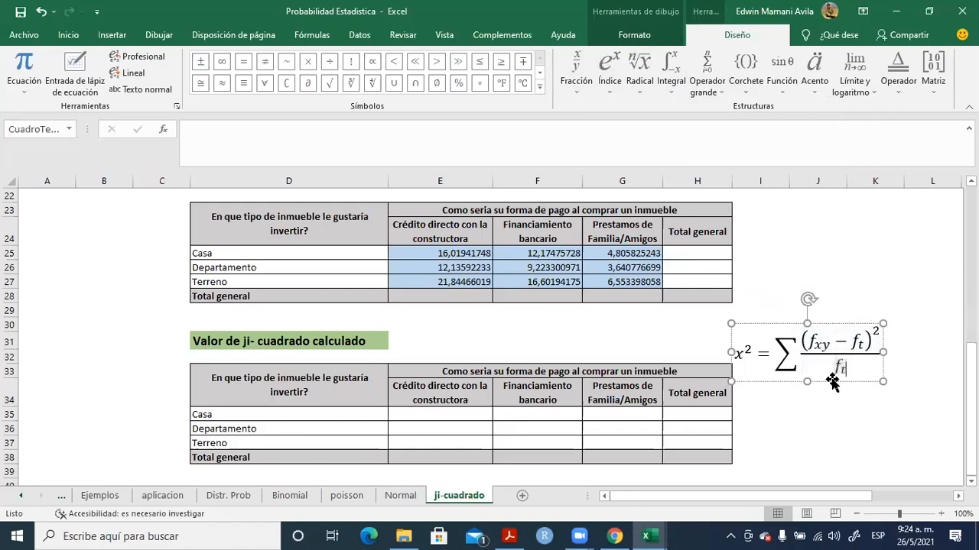
# Step: Shift the finished equation slightly away from the lower table's edge and select cell E35
pyautogui.click(849, 393)
pyautogui.click(835, 369)
pyautogui.moveTo(844, 381)
pyautogui.mouseDown()
pyautogui.moveTo(868, 342)
pyautogui.moveTo(858, 388)
pyautogui.mouseUp()
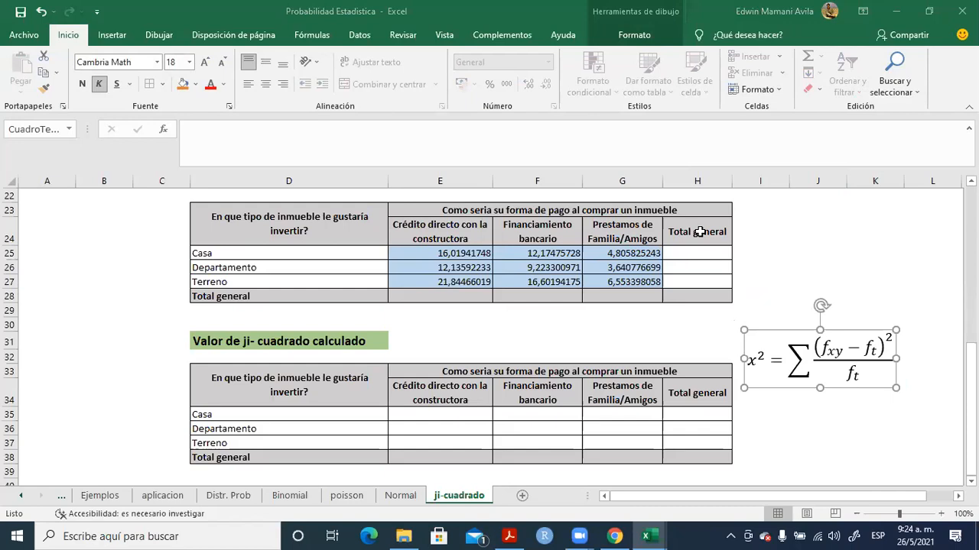
pyautogui.click(459, 413)
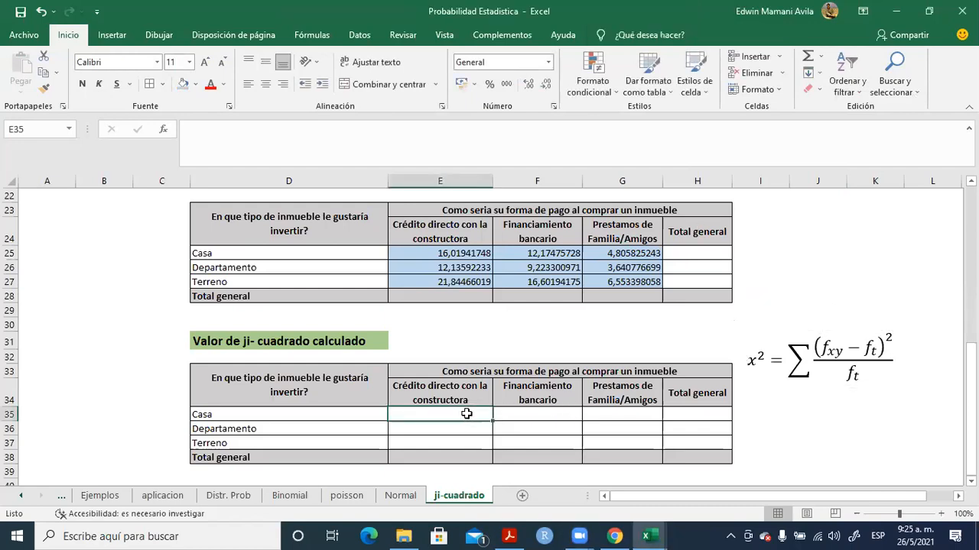
# Step: Enter =(E4-E25)^2 /E25 in cell E35, using the observed and expected Casa frequencies for direct builder credit
pyautogui.write('=')
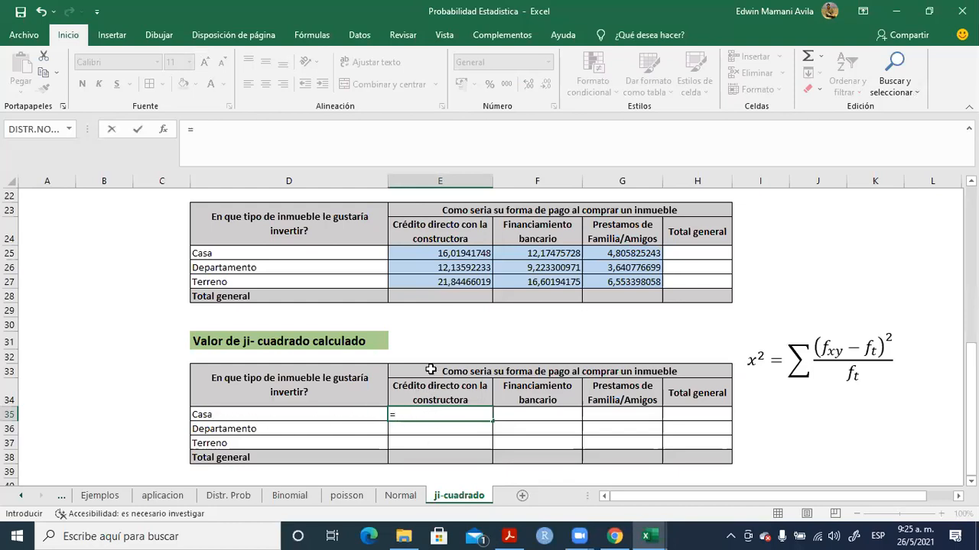
pyautogui.scroll(7, 440, 329)
pyautogui.scroll(-8, 447, 319)
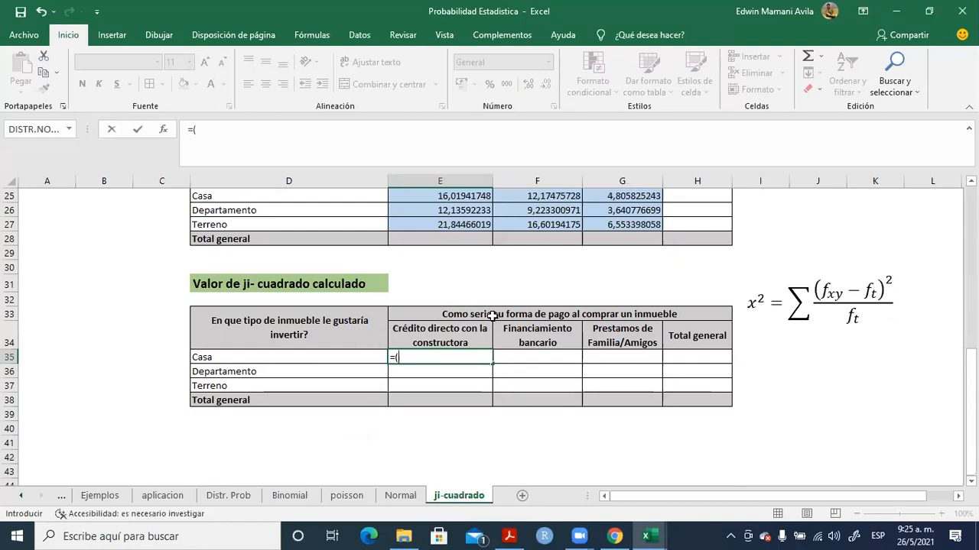
pyautogui.scroll(4, 428, 279)
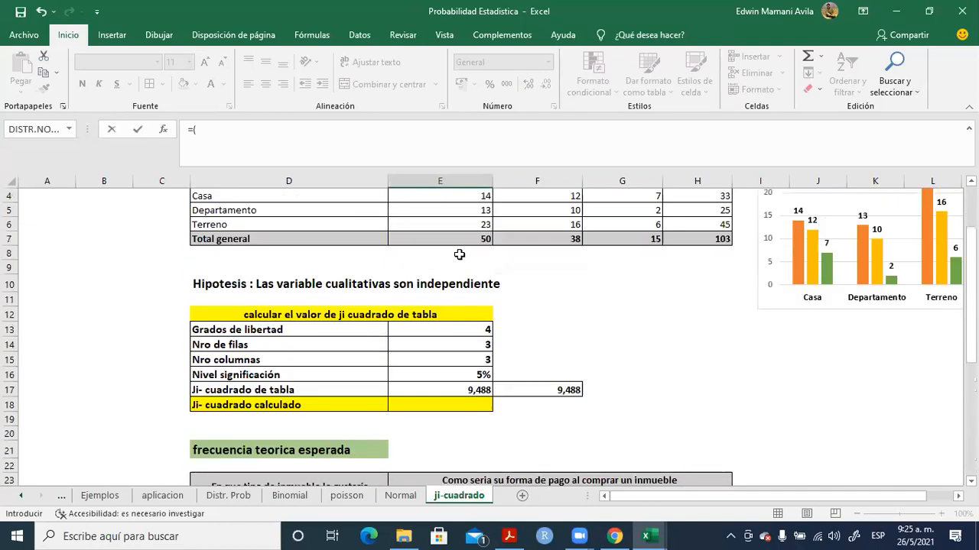
pyautogui.scroll(4, 458, 269)
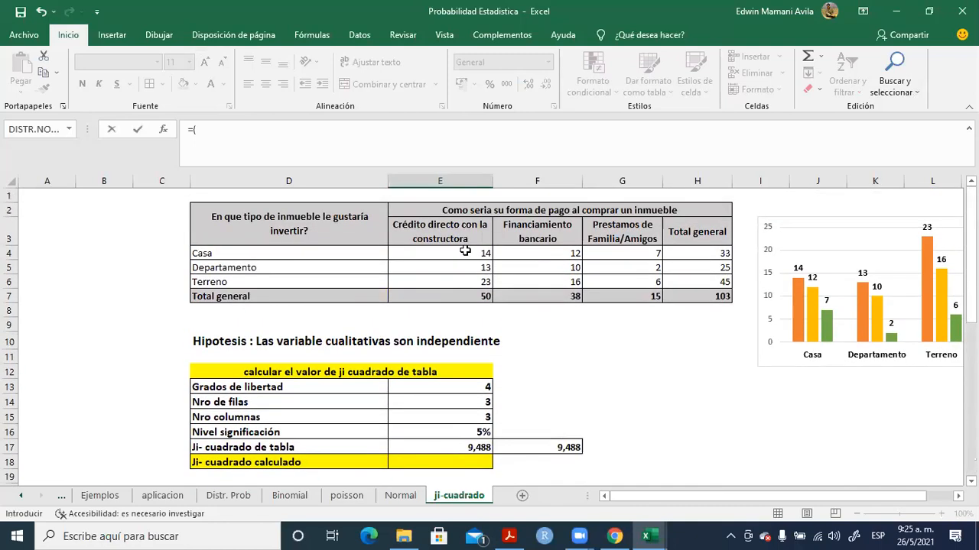
pyautogui.click(465, 251)
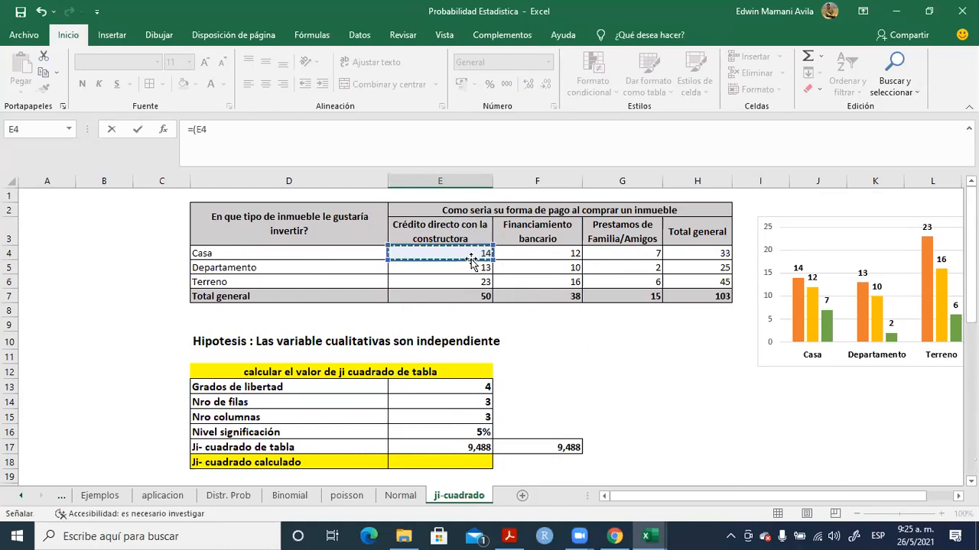
pyautogui.scroll(-7, 472, 262)
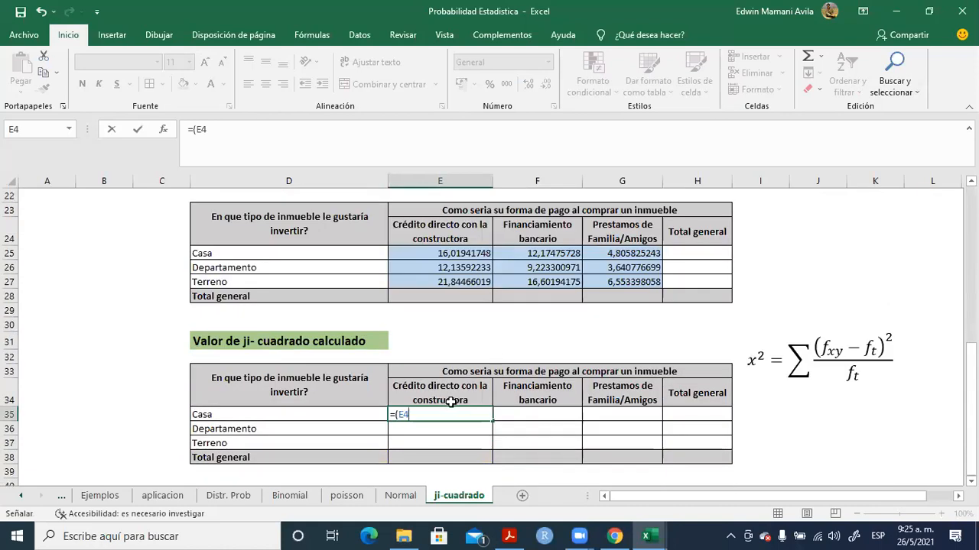
pyautogui.write('-')
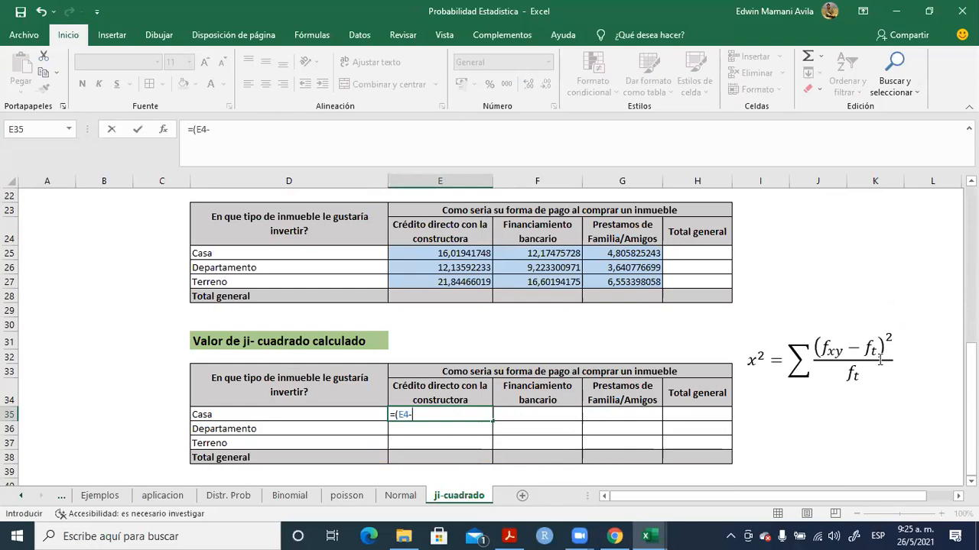
pyautogui.click(451, 255)
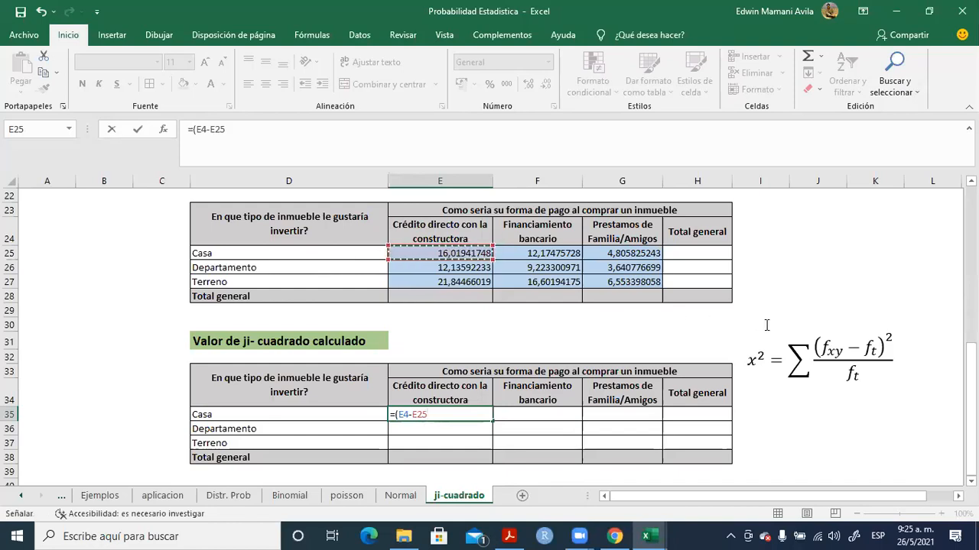
pyautogui.write(')^2 /')
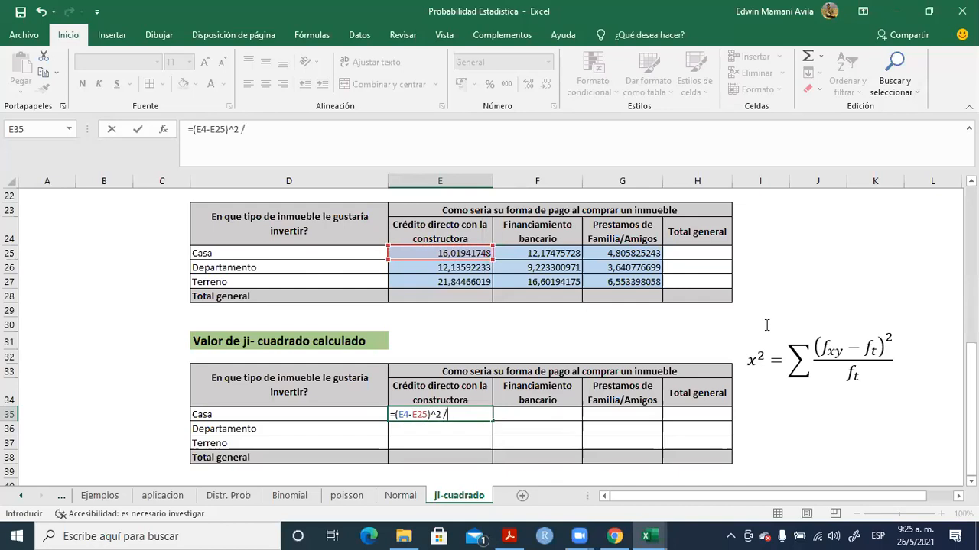
pyautogui.click(462, 253)
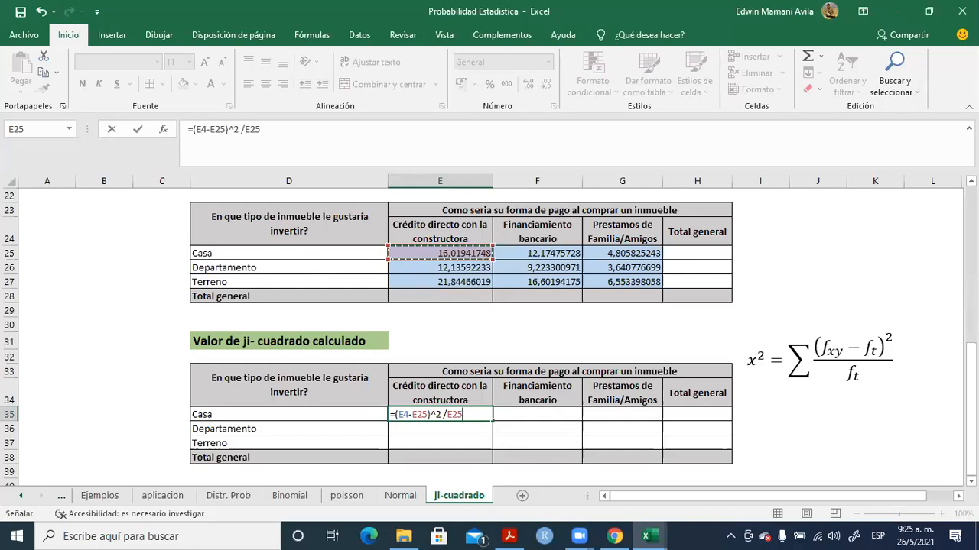
pyautogui.press('Return')
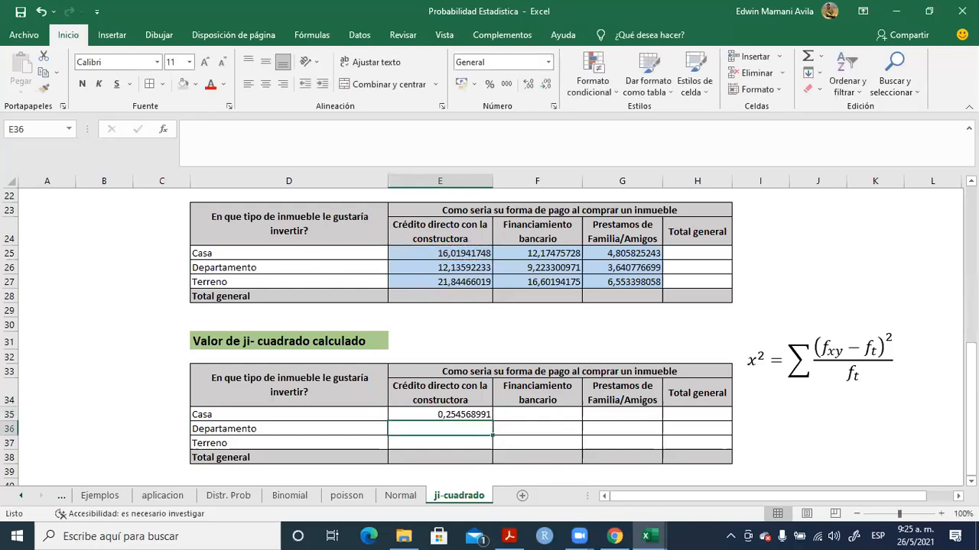
# Step: Copy the formula in E35 across E35:G37 and inspect the cell references of the copied formula in F35
pyautogui.click(451, 414)
pyautogui.moveTo(493, 423); pyautogui.dragTo(662, 448)
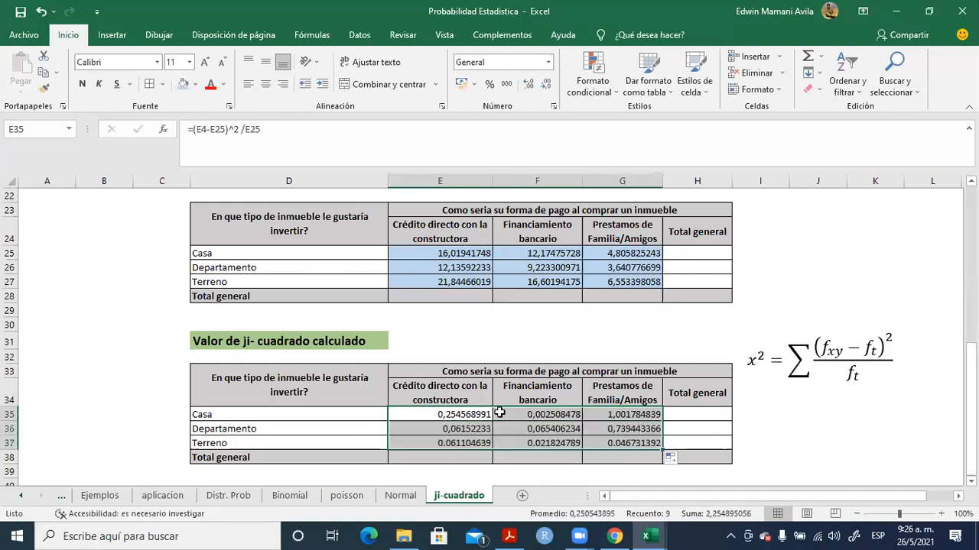
pyautogui.click(646, 416)
pyautogui.doubleClick(567, 417)
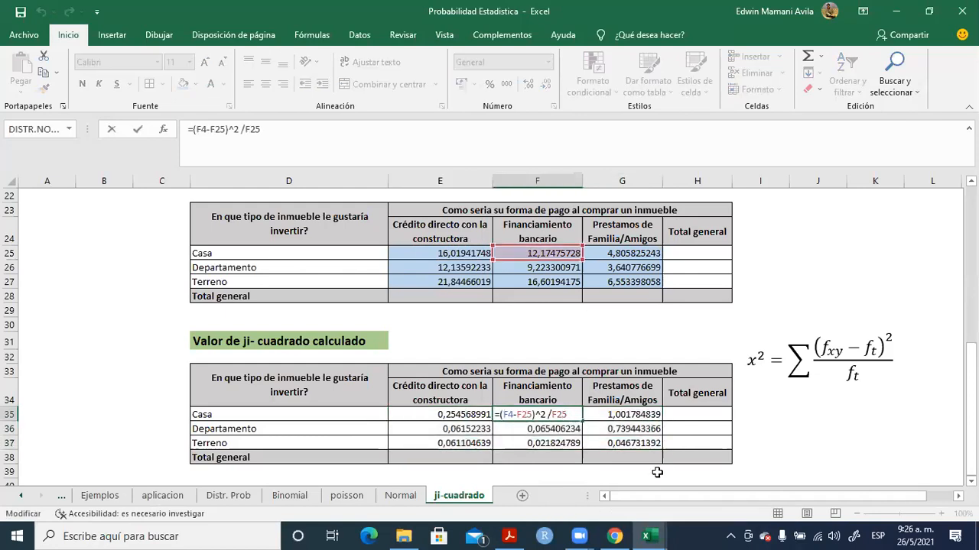
pyautogui.scroll(6, 659, 471)
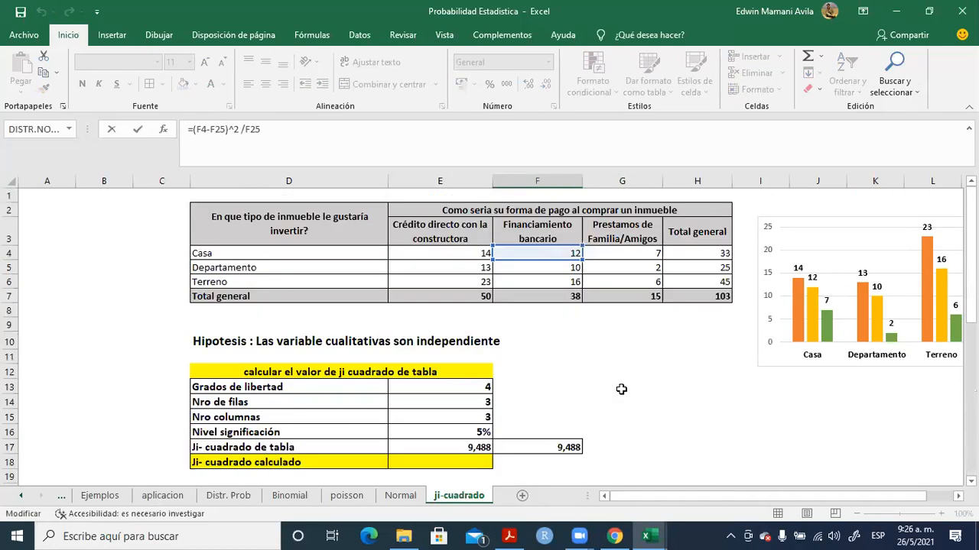
pyautogui.scroll(-3, 633, 409)
pyautogui.press('Escape')
pyautogui.scroll(-5, 634, 409)
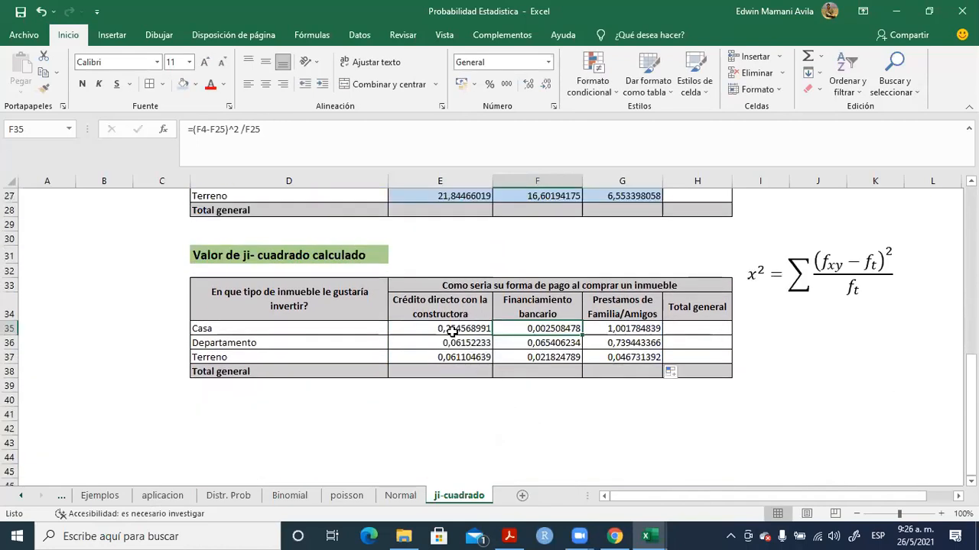
# Step: Clear the contents of E35:G37 in the calculated chi-square table
pyautogui.moveTo(452, 331); pyautogui.dragTo(606, 359)
pyautogui.press('Delete')
# Step: Calculate the Casa term for direct builder credit in E35 with the formula =(E4-E25)^2 /E25
pyautogui.click(458, 326)
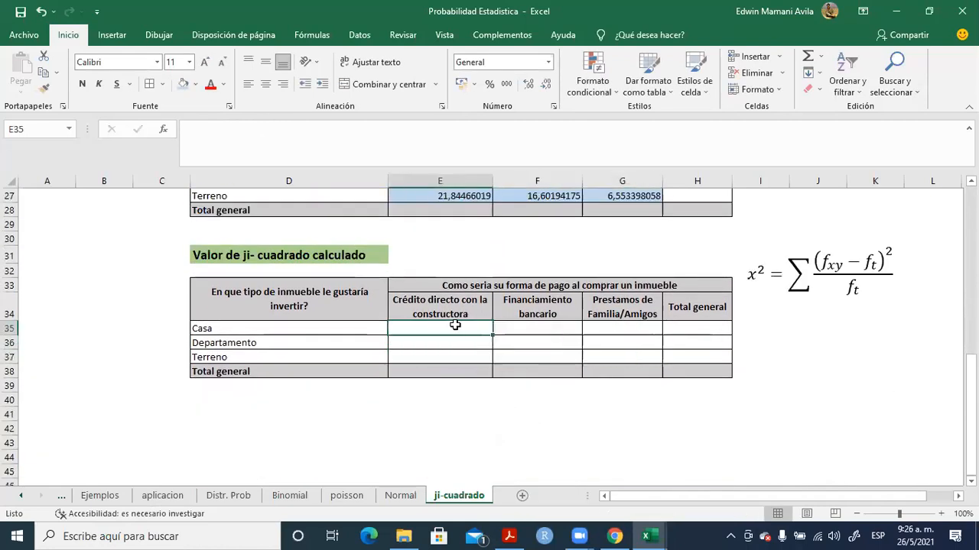
pyautogui.write('=(')
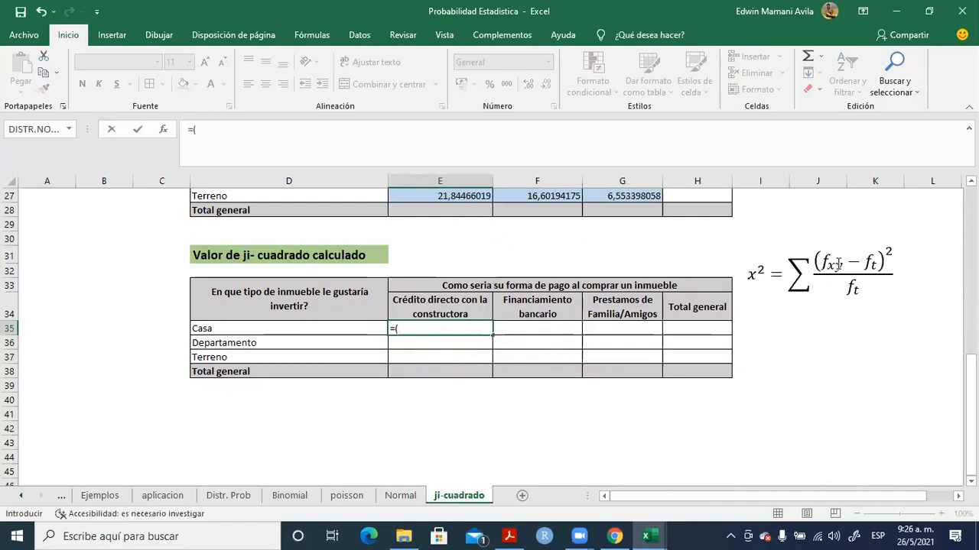
pyautogui.scroll(6, 503, 273)
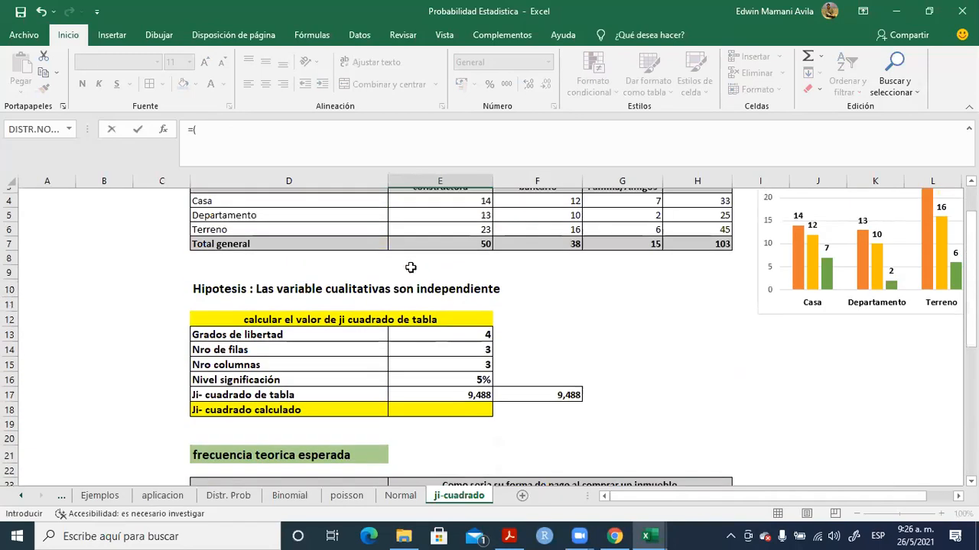
pyautogui.scroll(-5, 455, 426)
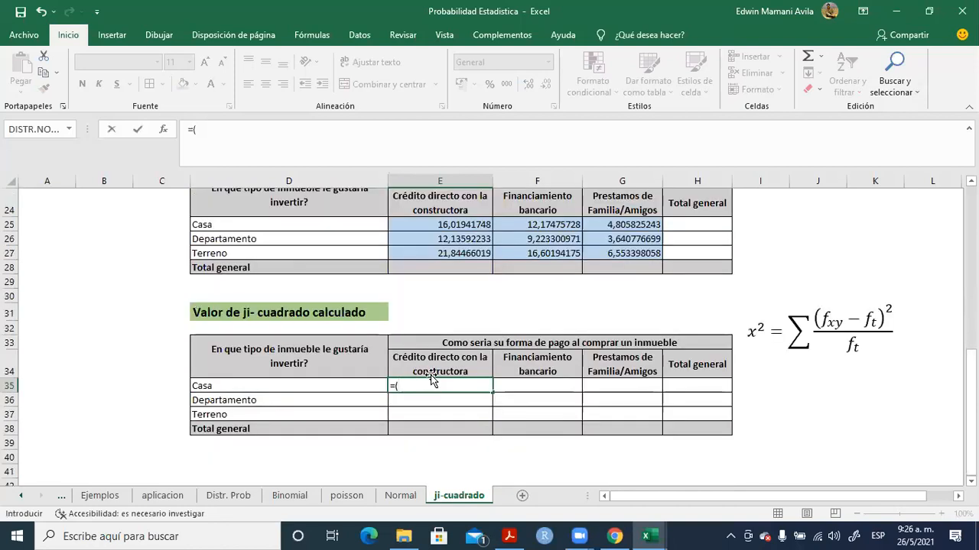
pyautogui.scroll(8, 454, 313)
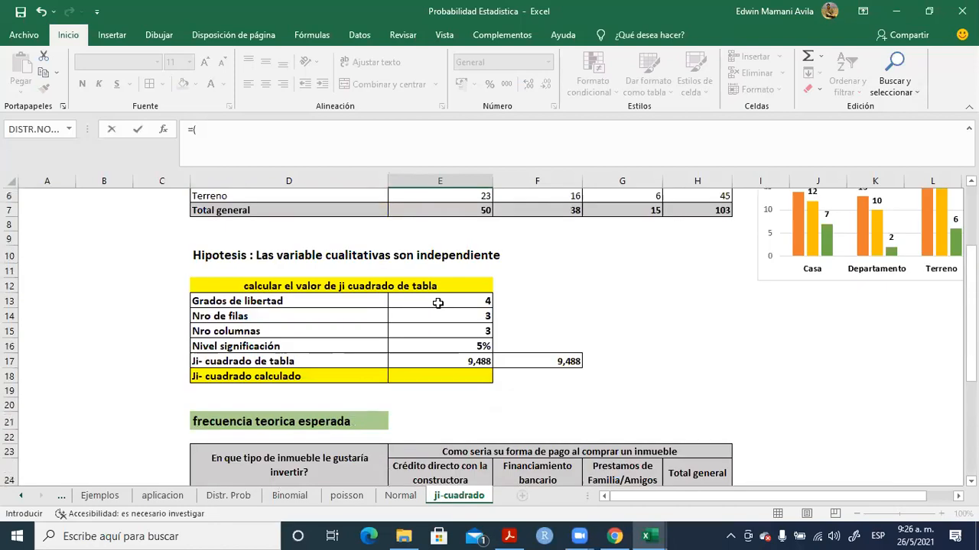
pyautogui.click(450, 253)
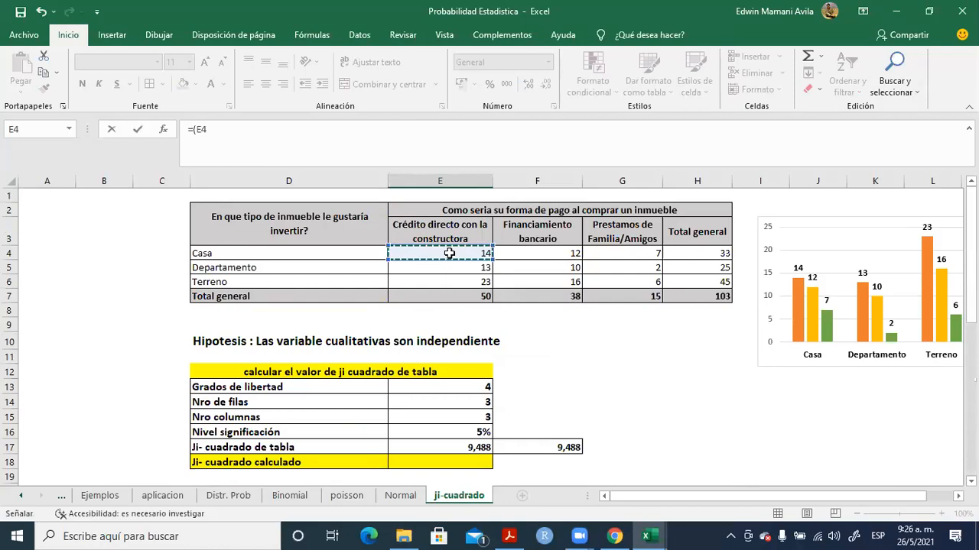
pyautogui.write('-')
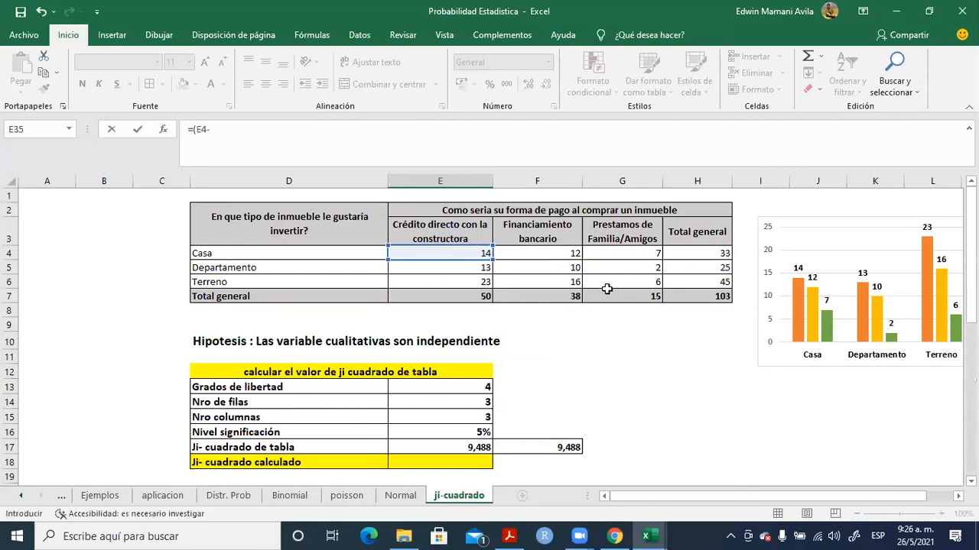
pyautogui.scroll(-7, 607, 289)
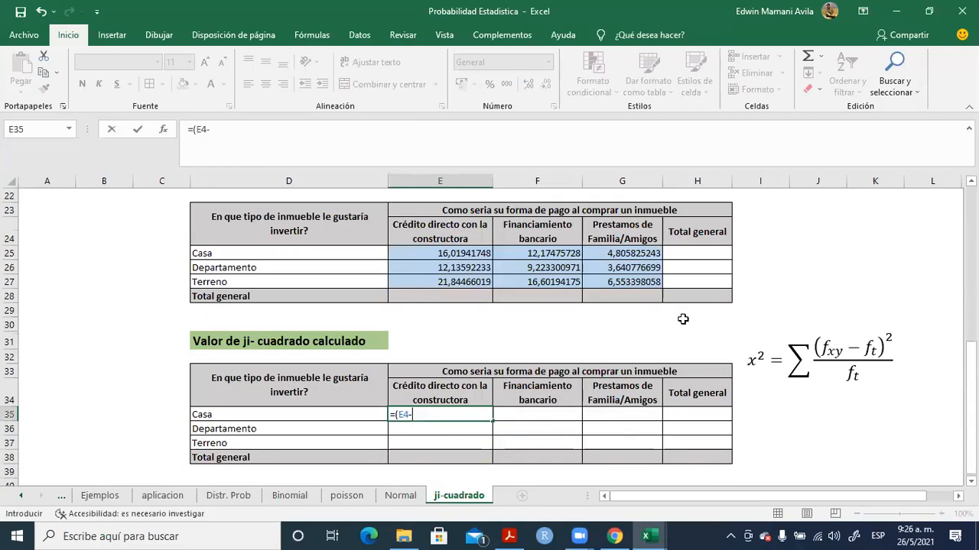
pyautogui.click(454, 255)
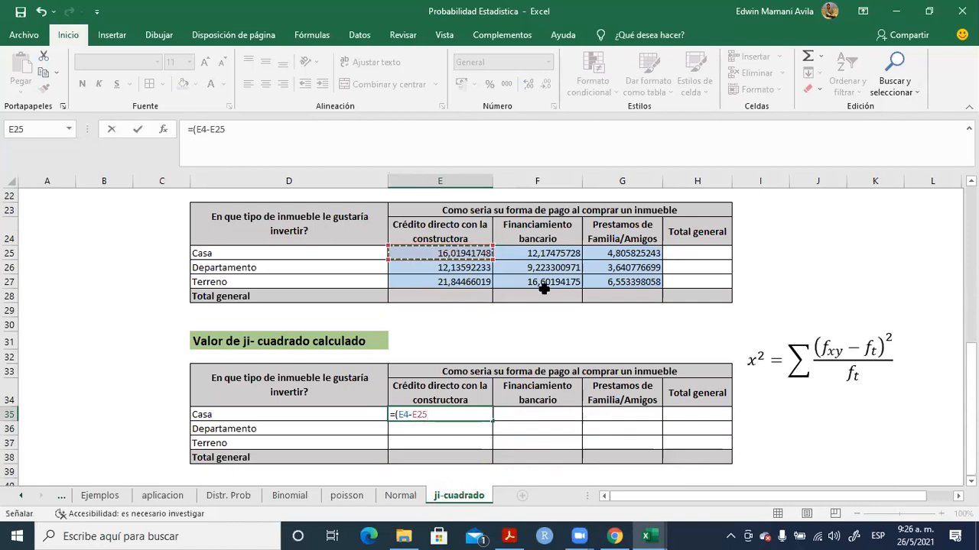
pyautogui.write(')^2 /')
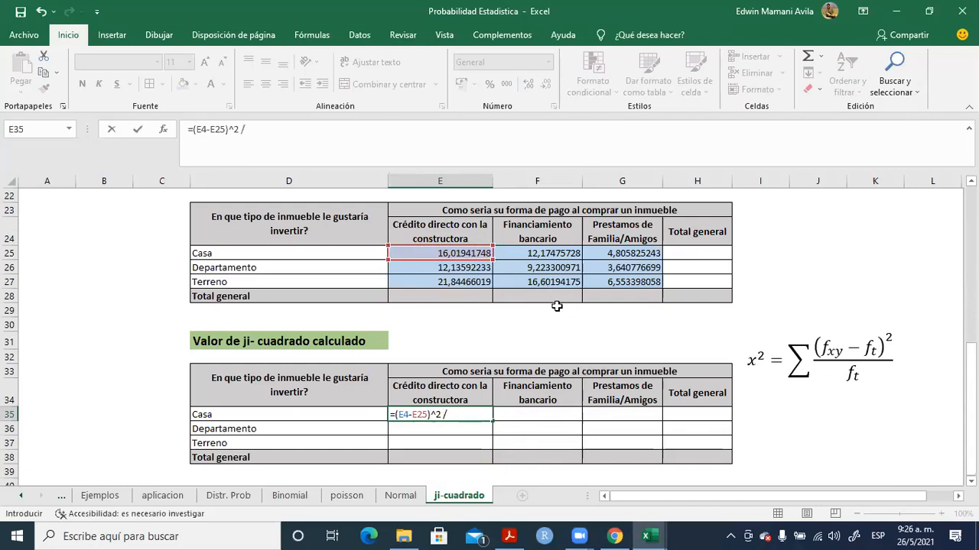
pyautogui.click(442, 254)
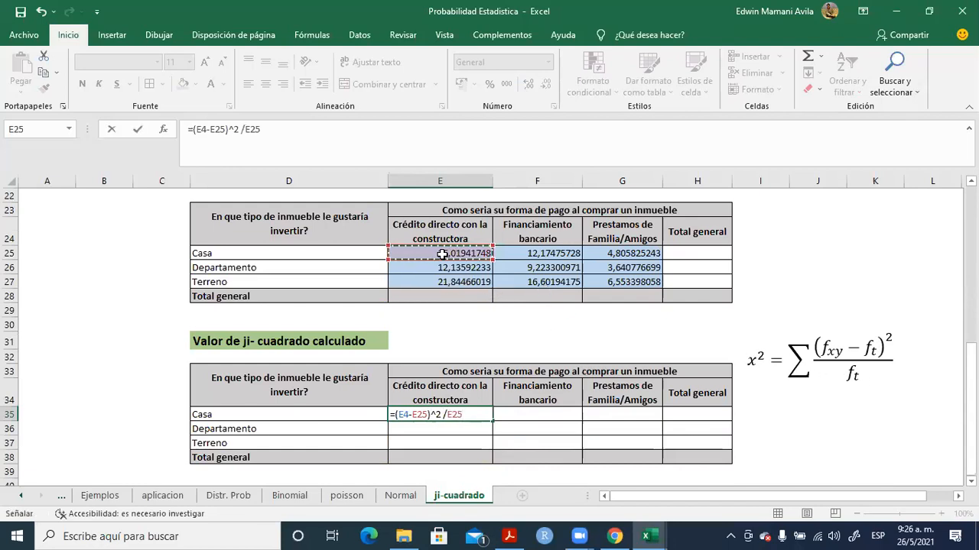
pyautogui.press('Return')
# Step: Fill the E35 formula across to column G and down to row 37, covering E35:G37
pyautogui.click(474, 414)
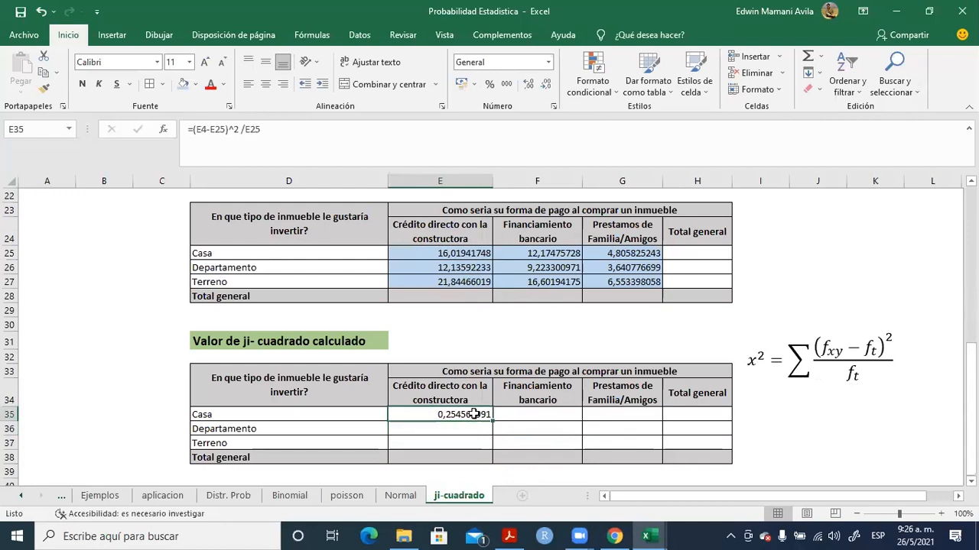
pyautogui.moveTo(494, 420); pyautogui.dragTo(506, 420)
pyautogui.moveTo(648, 420); pyautogui.dragTo(664, 444)
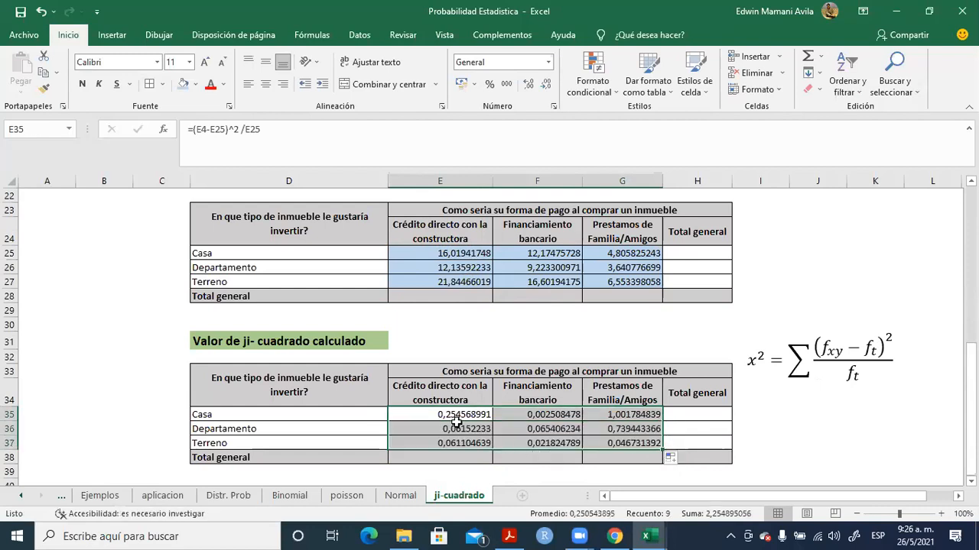
# Step: Sum E35:G35 in the Total general cell H35 and fill that sum down to H37
pyautogui.click(726, 455)
pyautogui.click(711, 417)
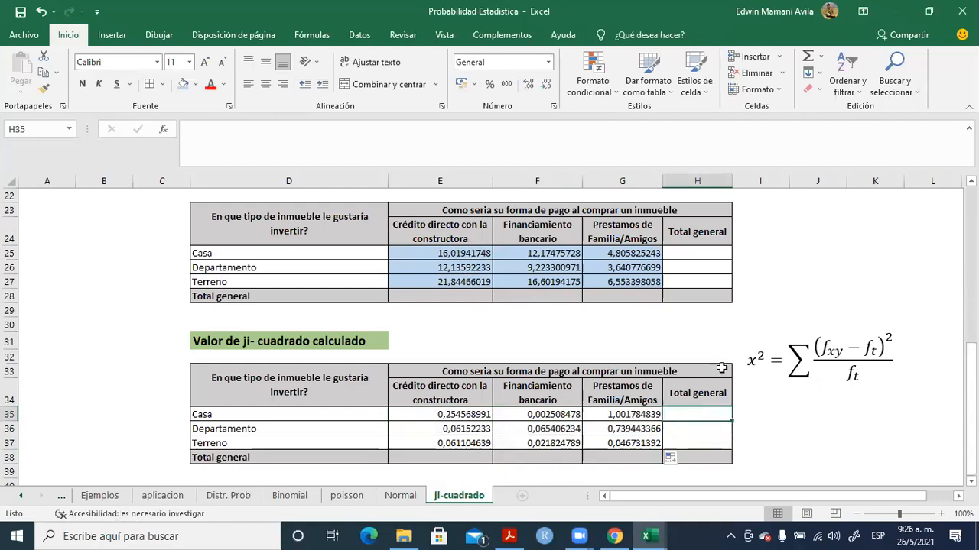
pyautogui.click(807, 56)
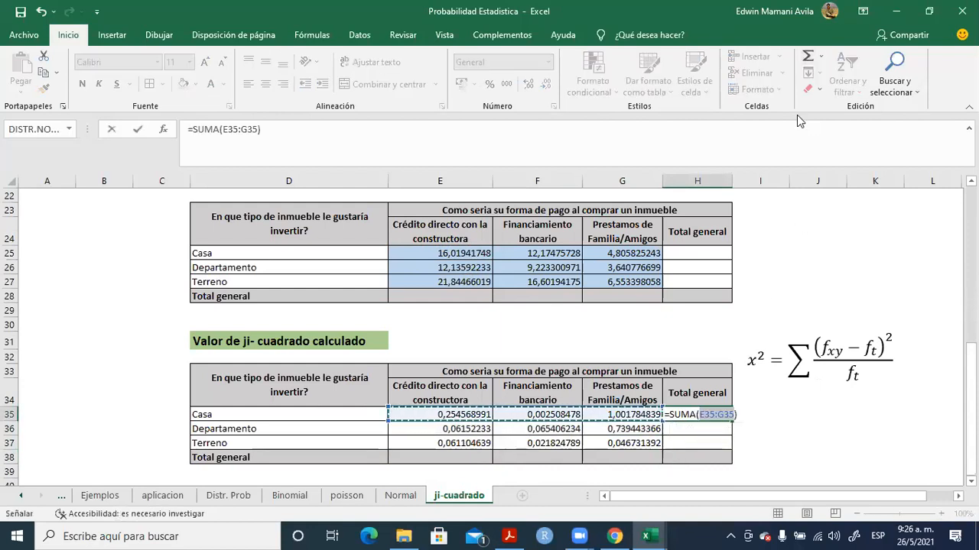
pyautogui.press('Return')
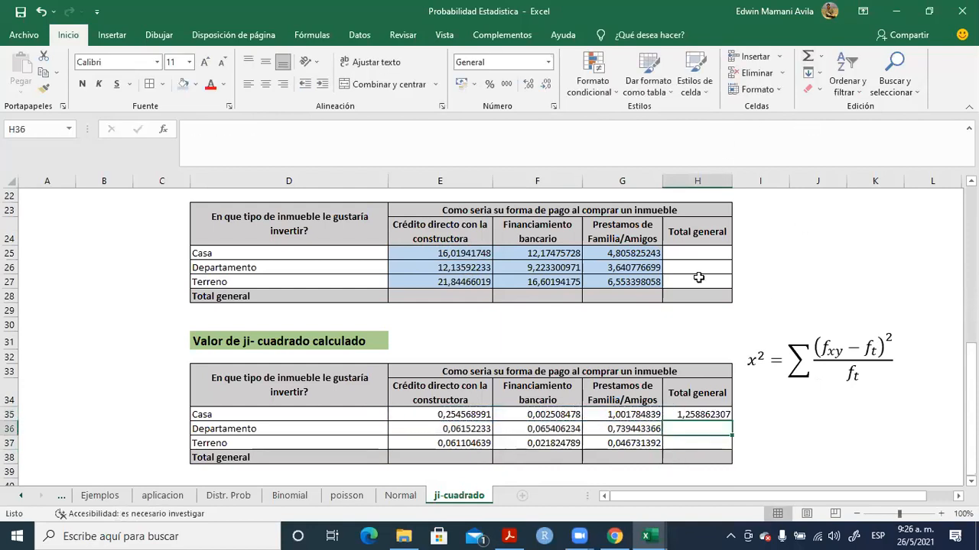
pyautogui.click(724, 414)
pyautogui.moveTo(731, 421); pyautogui.dragTo(732, 445)
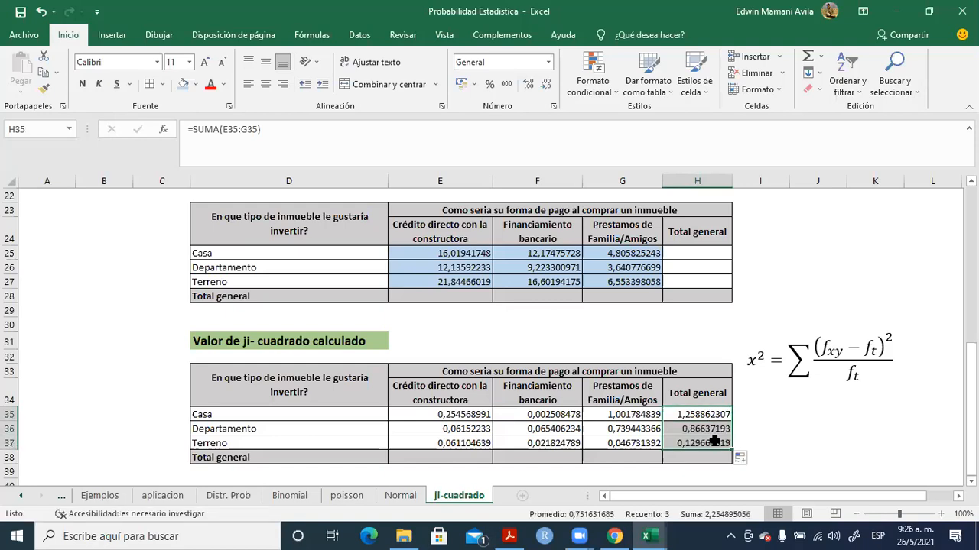
# Step: Format the row totals H35:H37 with six decimal places in bold, and select cell H38
pyautogui.click(545, 84)
pyautogui.click(546, 84)
pyautogui.click(546, 84)
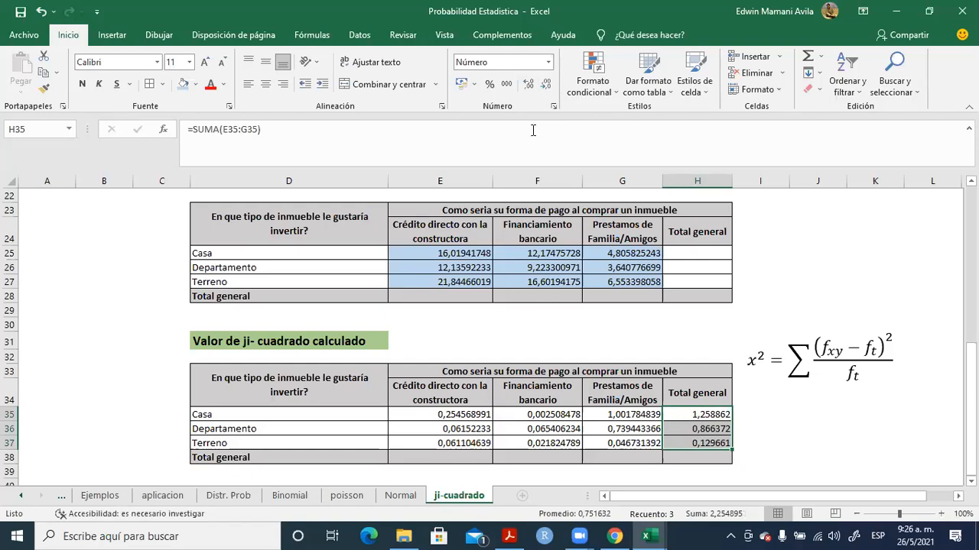
pyautogui.hotkey('ctrl', 'n')
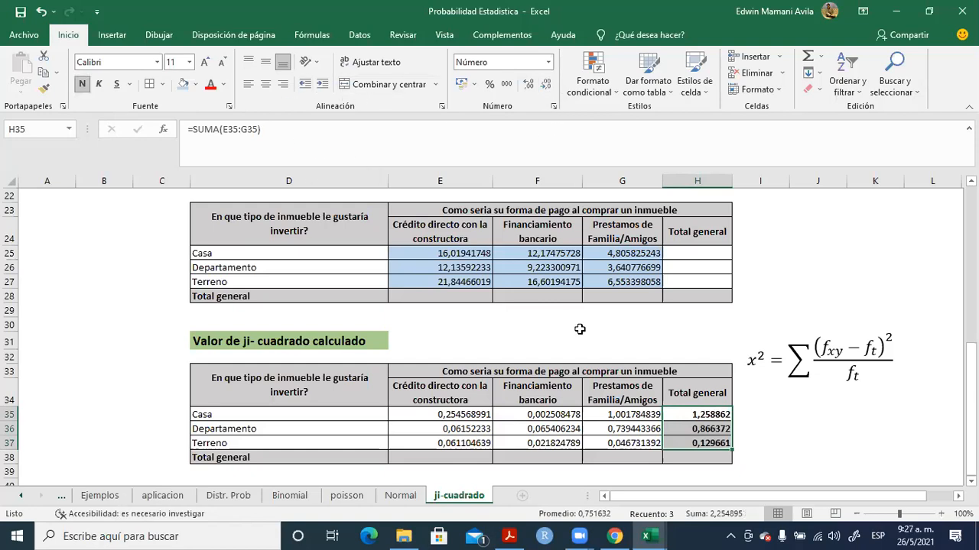
pyautogui.click(692, 457)
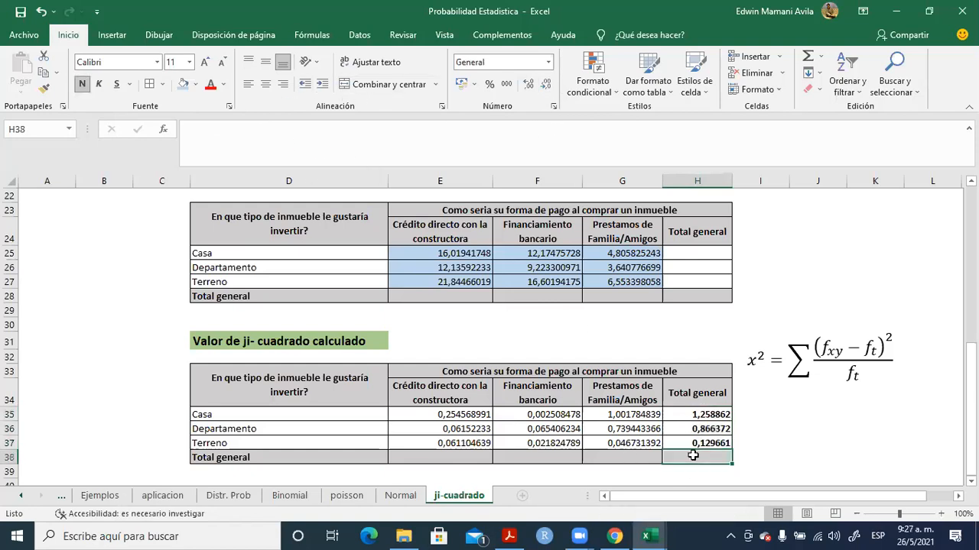
# Step: Sum H35:H37 in the Total general cell H38 and color the result red
pyautogui.click(807, 56)
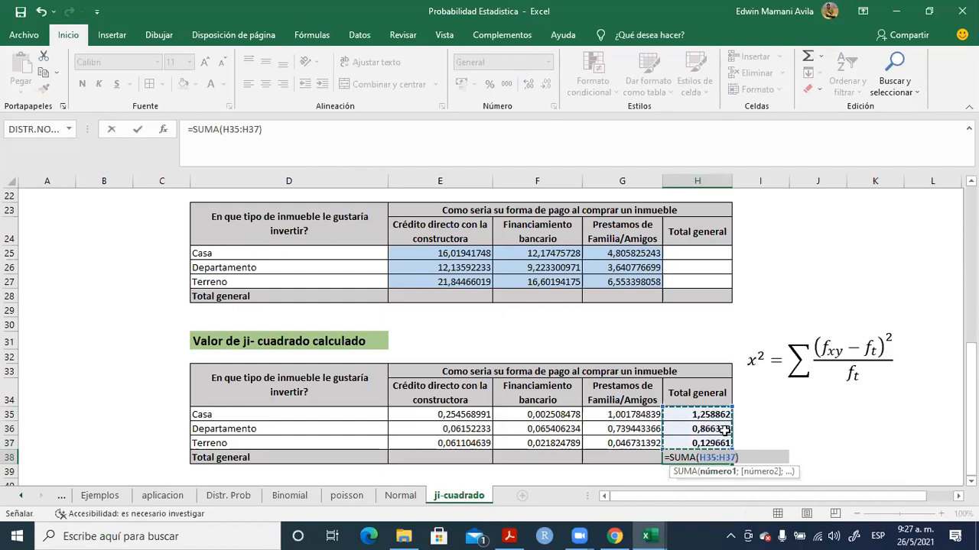
pyautogui.press('Return')
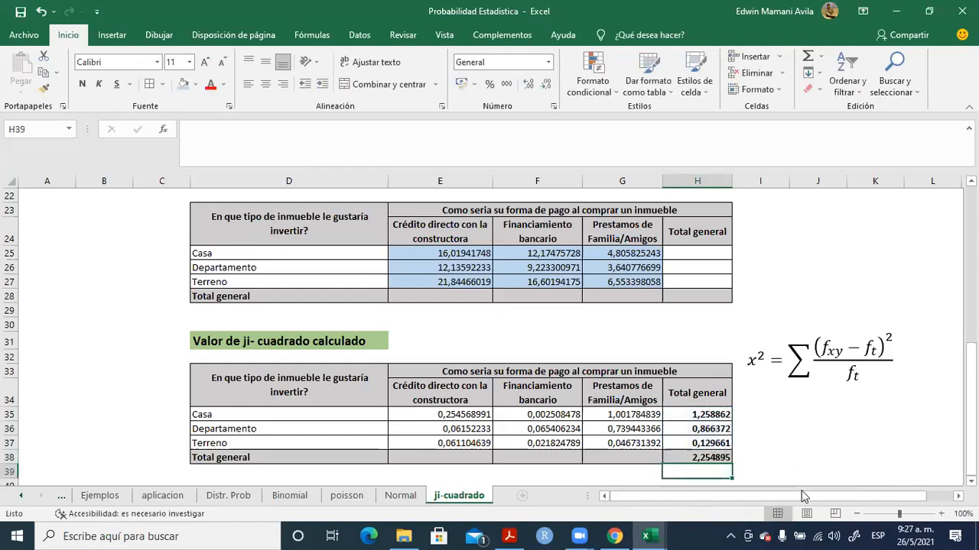
pyautogui.click(700, 457)
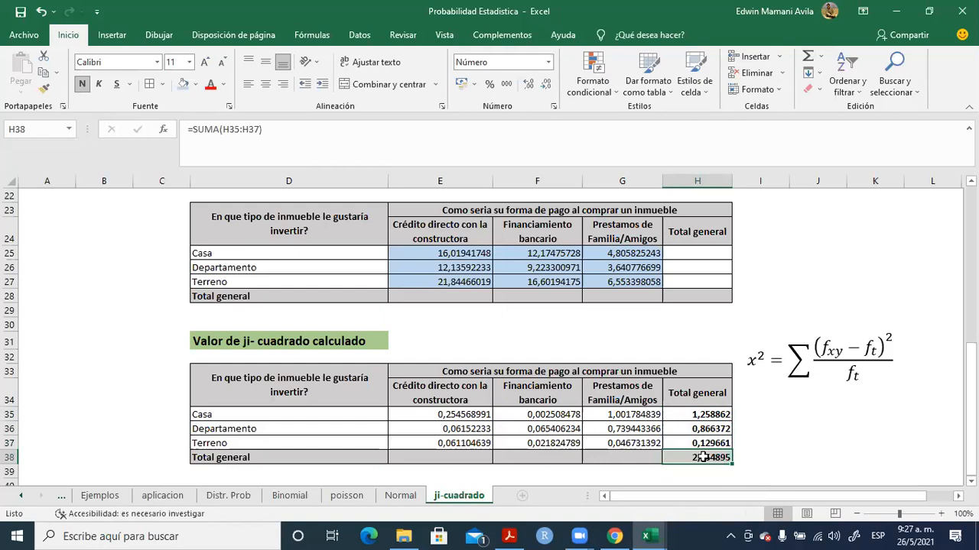
pyautogui.click(211, 84)
pyautogui.click(817, 443)
pyautogui.click(702, 458)
# Step: Merge and center E38:G38 in the Total general row and label it "valor calculado"
pyautogui.moveTo(719, 466); pyautogui.dragTo(642, 455)
pyautogui.click(385, 87)
pyautogui.write('valor ')
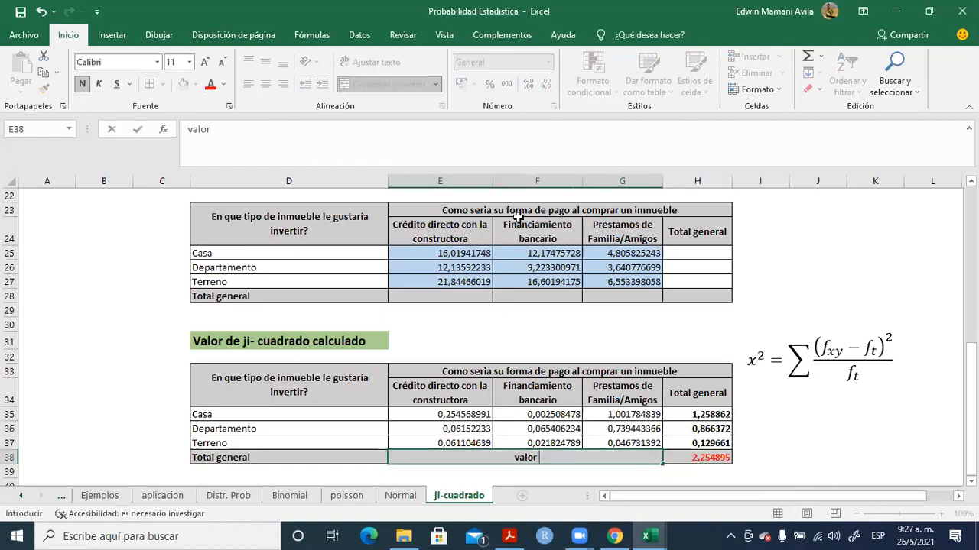
pyautogui.write('calculado')
pyautogui.press('Return')
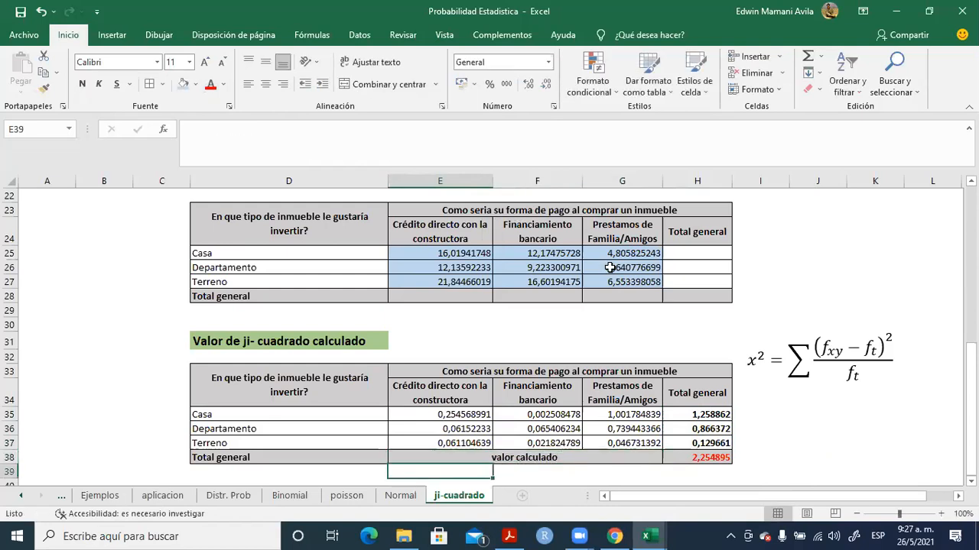
# Step: Link the Ji- cuadrado calculado cell E18 to the grand total with the formula =H38
pyautogui.click(692, 457)
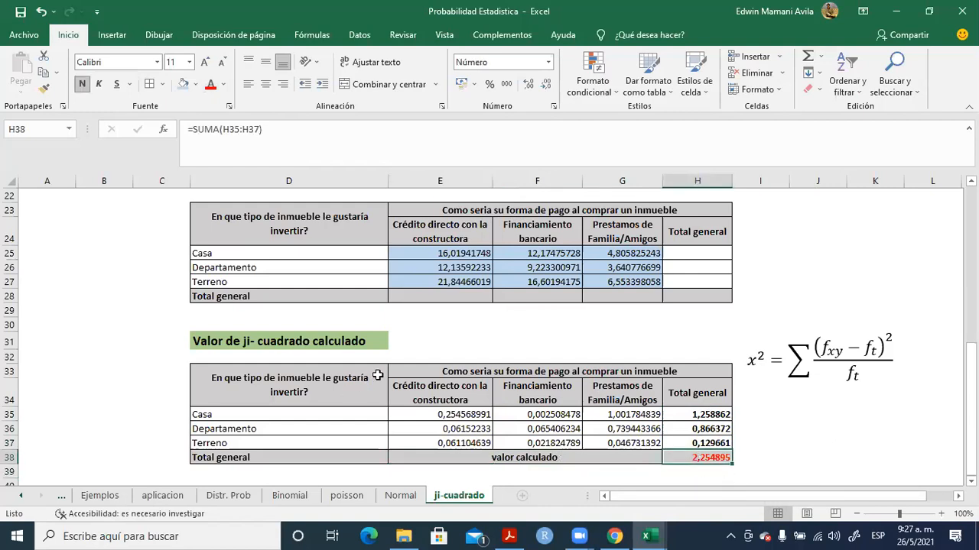
pyautogui.scroll(5, 378, 375)
pyautogui.click(435, 362)
pyautogui.scroll(-7, 813, 448)
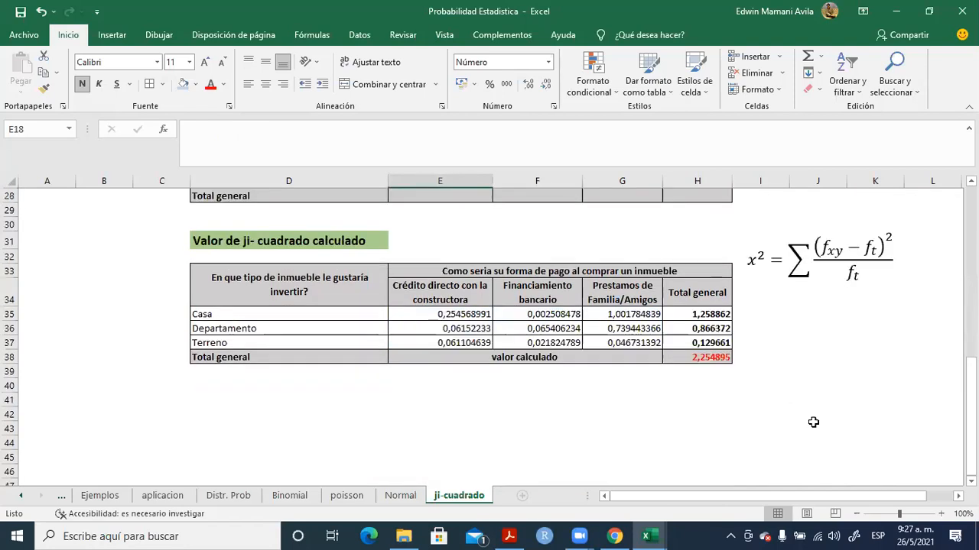
pyautogui.scroll(4, 528, 290)
pyautogui.write('=')
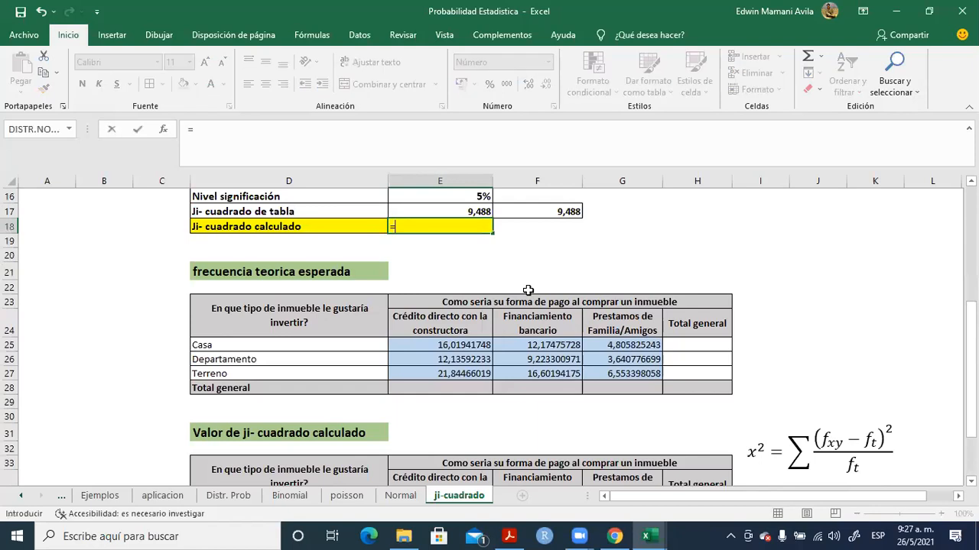
pyautogui.scroll(-3, 528, 291)
pyautogui.click(693, 401)
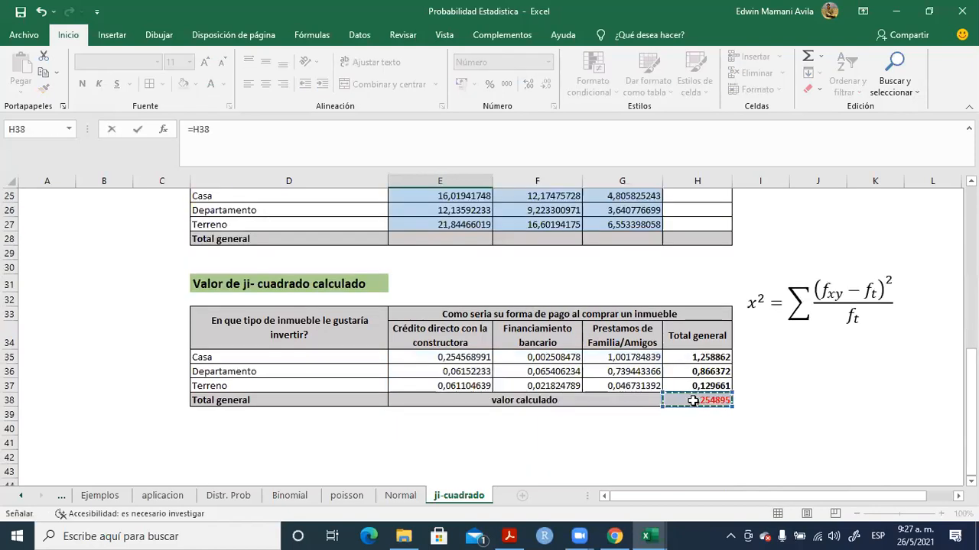
pyautogui.press('Return')
pyautogui.scroll(4, 688, 397)
pyautogui.click(448, 273)
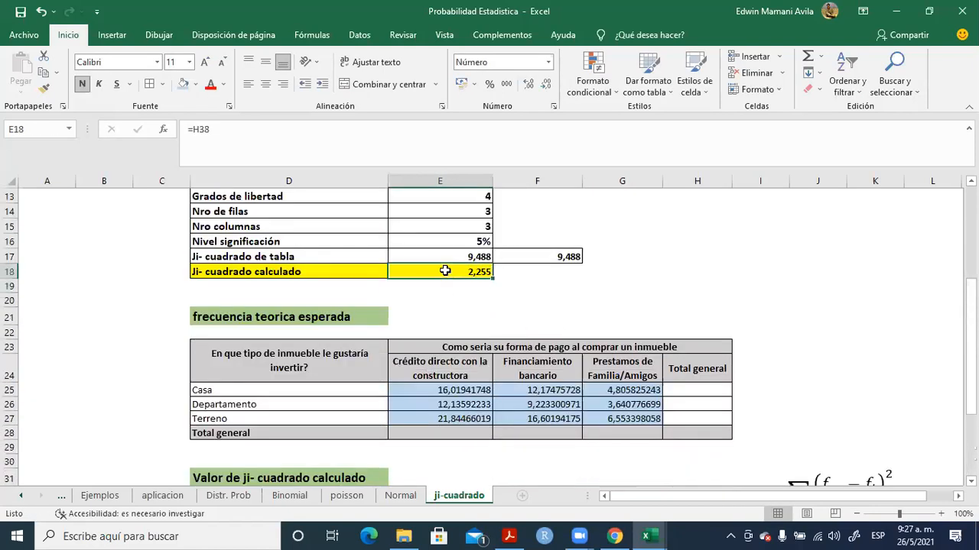
# Step: Annotate beside the summary table with red axes and a black right-skewed chi-square curve, adding a cut-off line and a hatched 5% tail
pyautogui.scroll(2, 604, 290)
pyautogui.scroll(1, 635, 365)
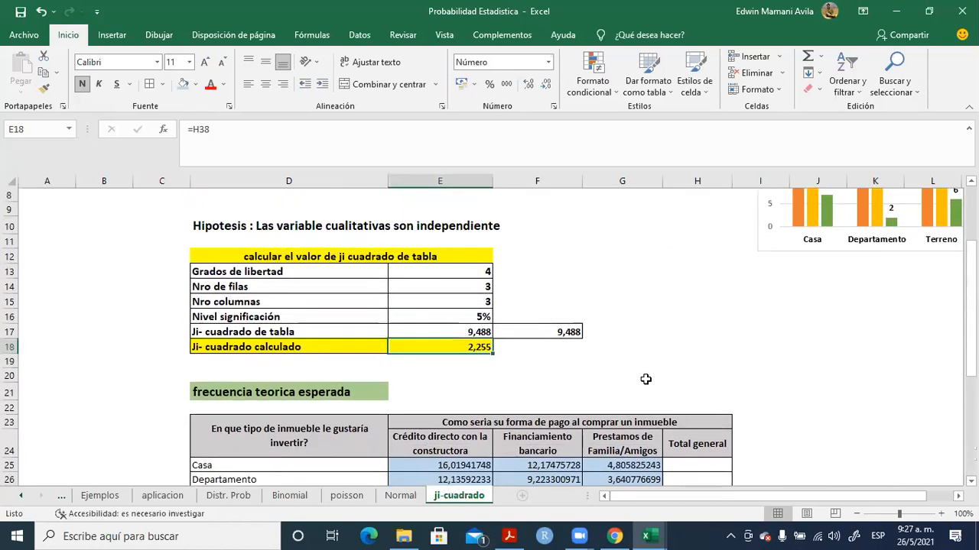
pyautogui.moveTo(777, 494); pyautogui.dragTo(818, 493)
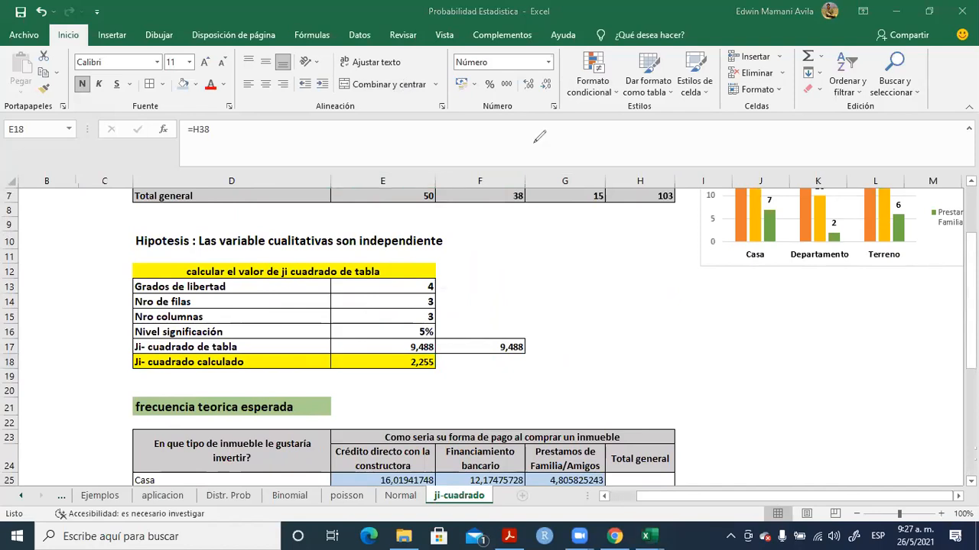
pyautogui.moveTo(586, 390); pyautogui.dragTo(584, 221)
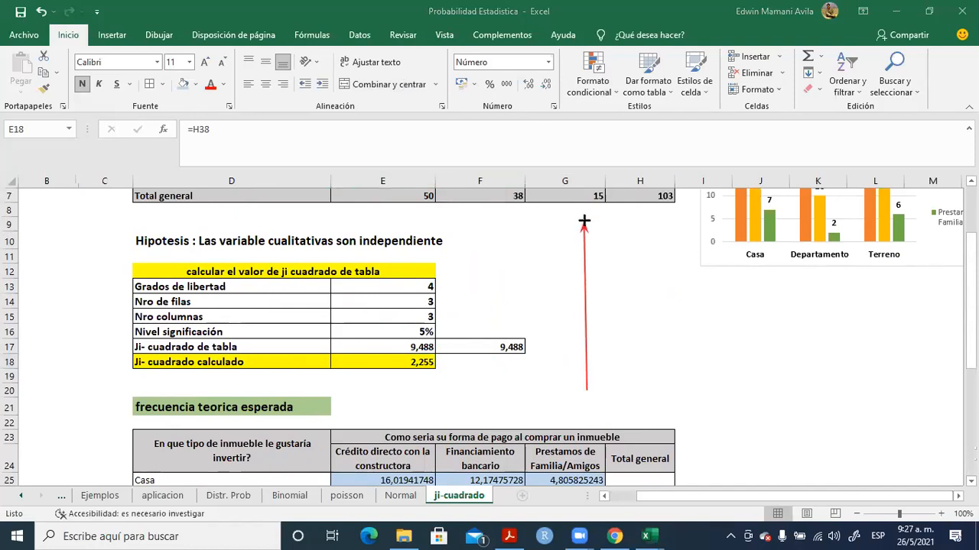
pyautogui.moveTo(586, 387); pyautogui.dragTo(931, 383)
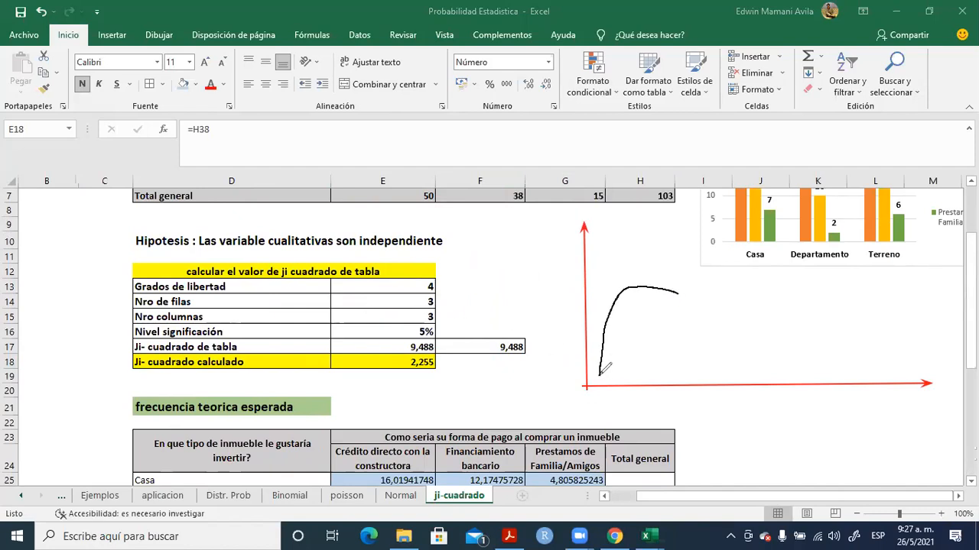
pyautogui.moveTo(824, 374); pyautogui.dragTo(881, 378)
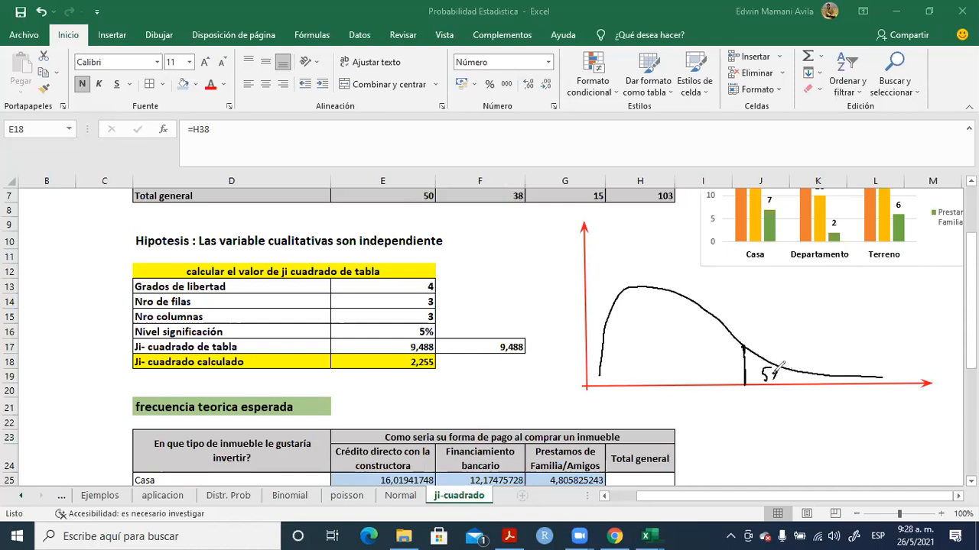
pyautogui.moveTo(751, 358); pyautogui.dragTo(841, 377)
# Step: Label the curve's main area "95% NC" and "Aceptar", the cut-off "9,48", and the tail region "Rechazar H."
pyautogui.moveTo(644, 319)
pyautogui.mouseDown()
pyautogui.moveTo(644, 335)
pyautogui.moveTo(674, 325)
pyautogui.mouseUp()
pyautogui.moveTo(683, 320)
pyautogui.mouseDown()
pyautogui.moveTo(676, 334)
pyautogui.moveTo(685, 332)
pyautogui.moveTo(656, 344)
pyautogui.mouseUp()
pyautogui.moveTo(674, 345); pyautogui.dragTo(672, 356)
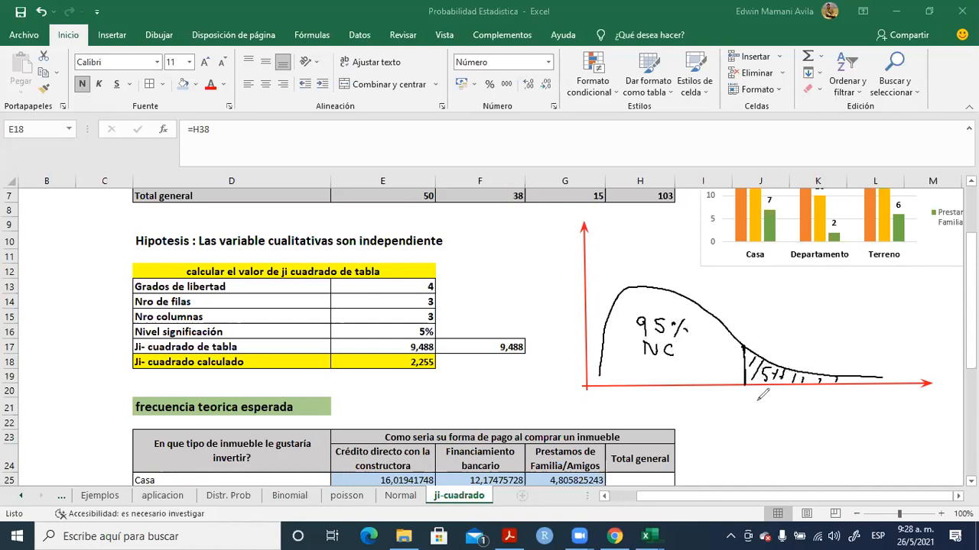
pyautogui.moveTo(747, 402)
pyautogui.mouseDown()
pyautogui.moveTo(744, 412)
pyautogui.moveTo(755, 410)
pyautogui.moveTo(763, 396)
pyautogui.mouseUp()
pyautogui.moveTo(817, 332)
pyautogui.mouseDown()
pyautogui.moveTo(830, 350)
pyautogui.moveTo(920, 335)
pyautogui.mouseUp()
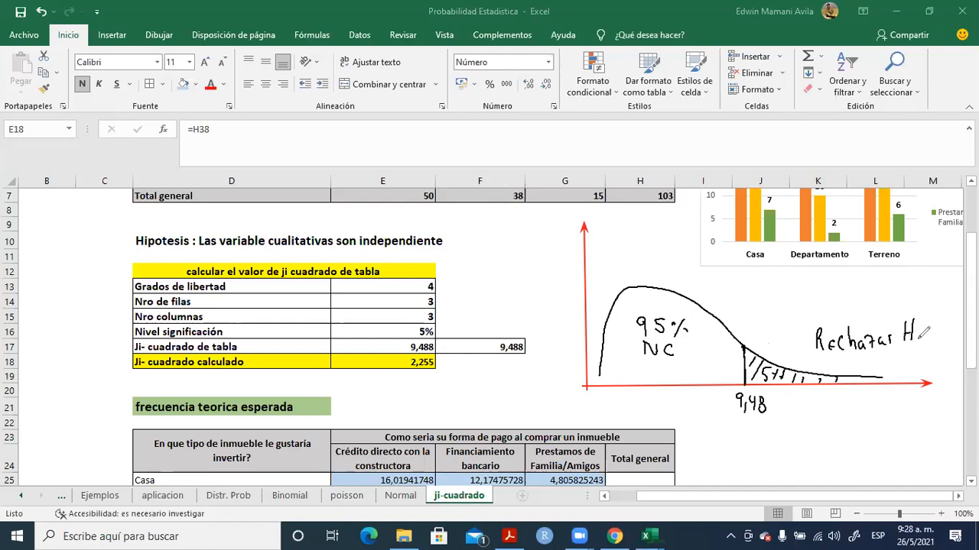
pyautogui.moveTo(639, 378); pyautogui.dragTo(711, 361)
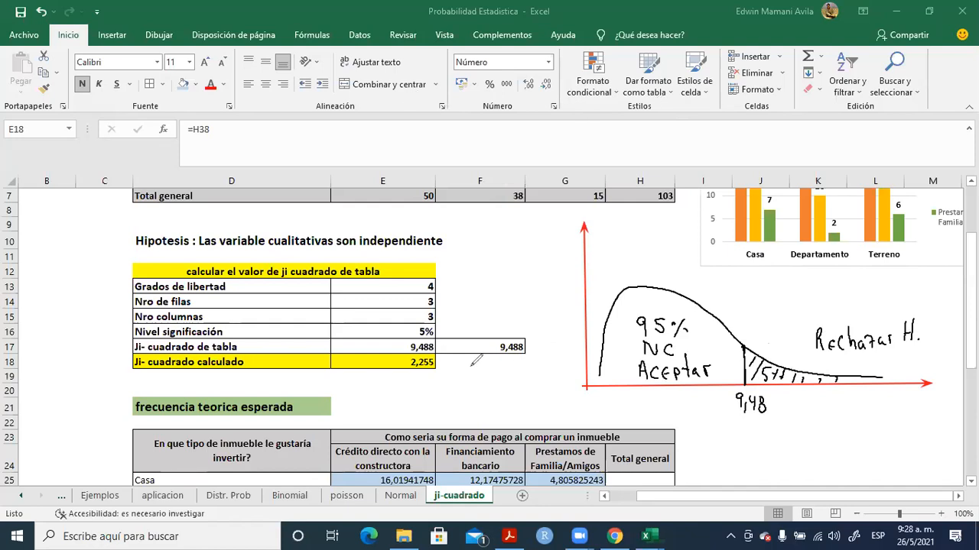
# Step: Circle the calculated chi-square in E18 in red, mark 2,25 on the axis as X²c, and label the 9,48 cut-off X²t
pyautogui.moveTo(444, 348); pyautogui.dragTo(438, 370)
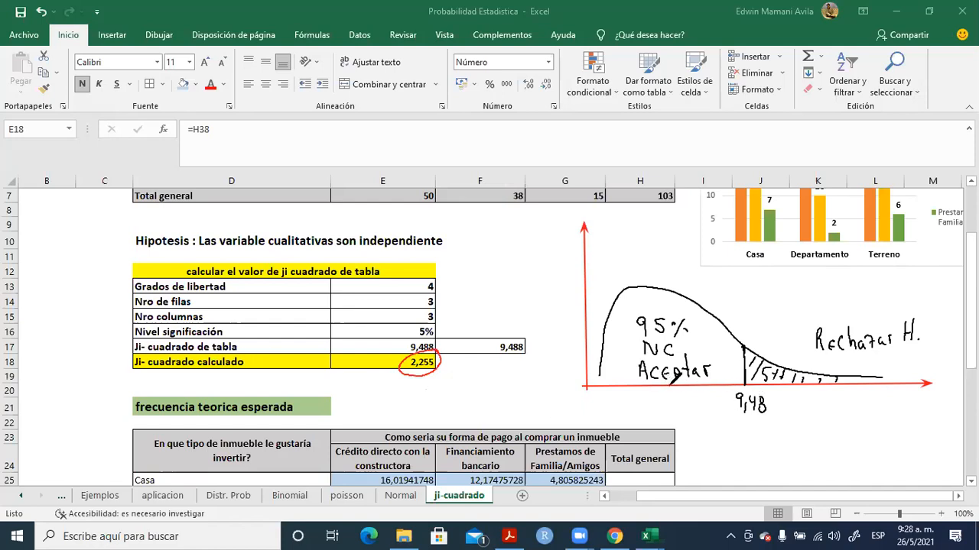
pyautogui.moveTo(667, 402); pyautogui.dragTo(672, 415)
pyautogui.moveTo(671, 414)
pyautogui.mouseDown()
pyautogui.moveTo(669, 422)
pyautogui.moveTo(690, 414)
pyautogui.moveTo(699, 460)
pyautogui.moveTo(685, 457)
pyautogui.mouseUp()
pyautogui.moveTo(704, 417); pyautogui.dragTo(715, 458)
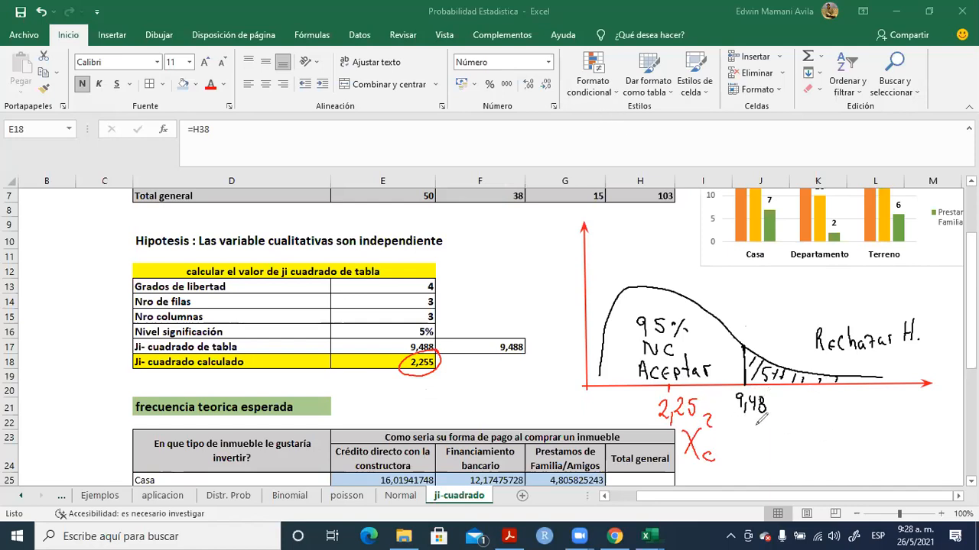
pyautogui.moveTo(761, 433); pyautogui.dragTo(771, 457)
pyautogui.moveTo(770, 433); pyautogui.dragTo(760, 457)
pyautogui.moveTo(776, 412)
pyautogui.mouseDown()
pyautogui.moveTo(786, 457)
pyautogui.moveTo(792, 448)
pyautogui.mouseUp()
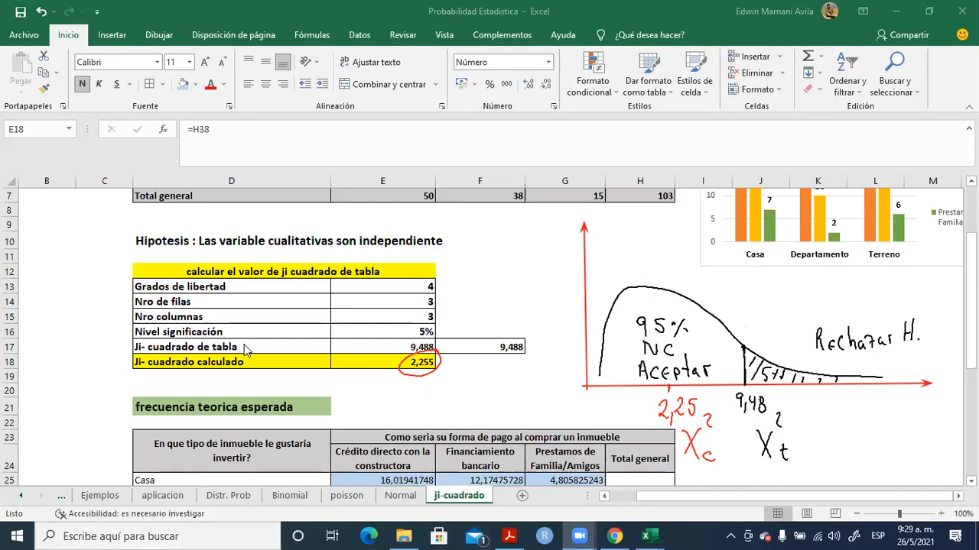
# Step: Merge and center the empty range F12:G16 beside the chi-square summary table
pyautogui.click(284, 241)
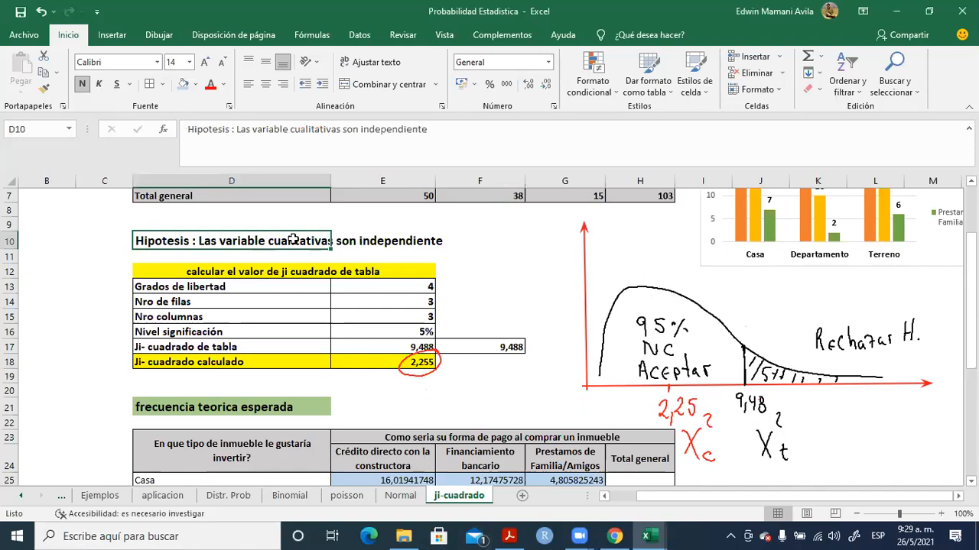
pyautogui.click(492, 295)
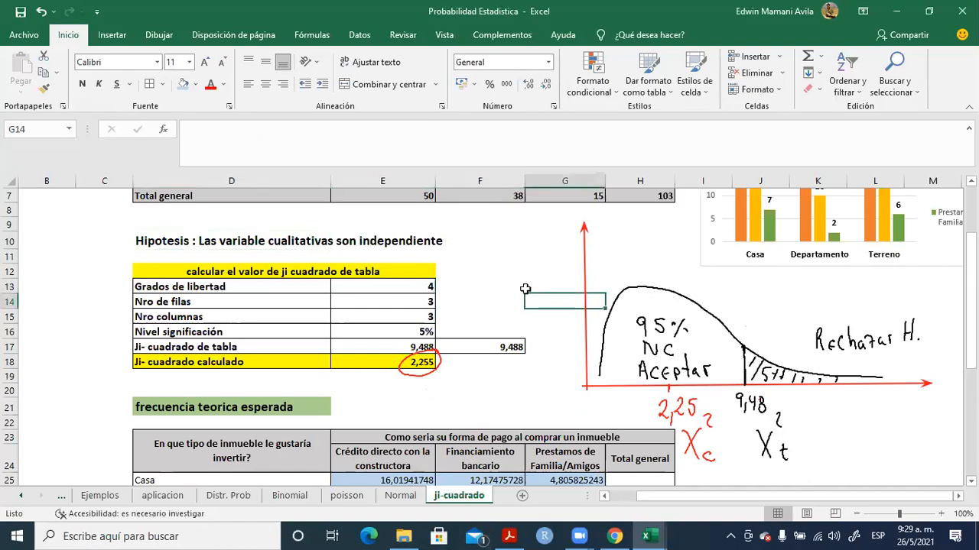
pyautogui.moveTo(475, 269); pyautogui.dragTo(545, 324)
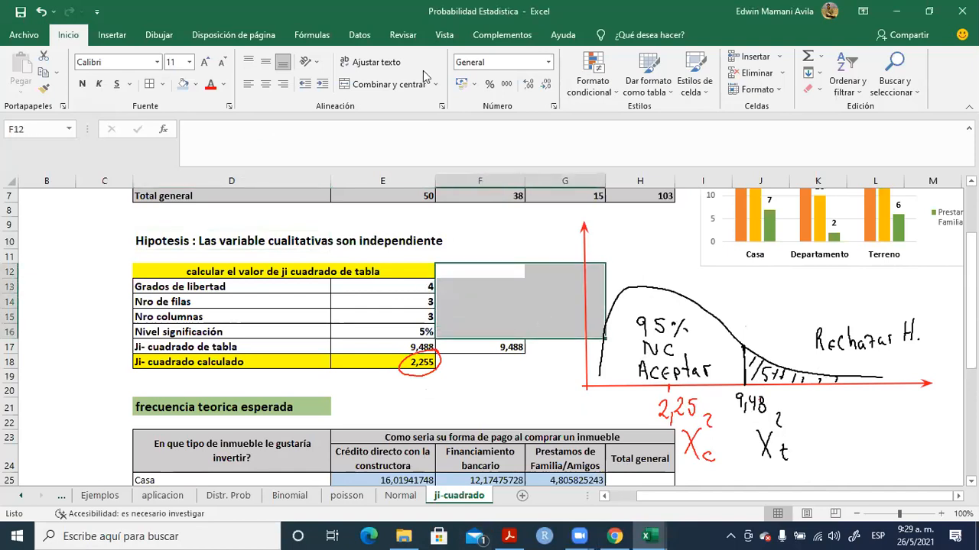
pyautogui.click(385, 86)
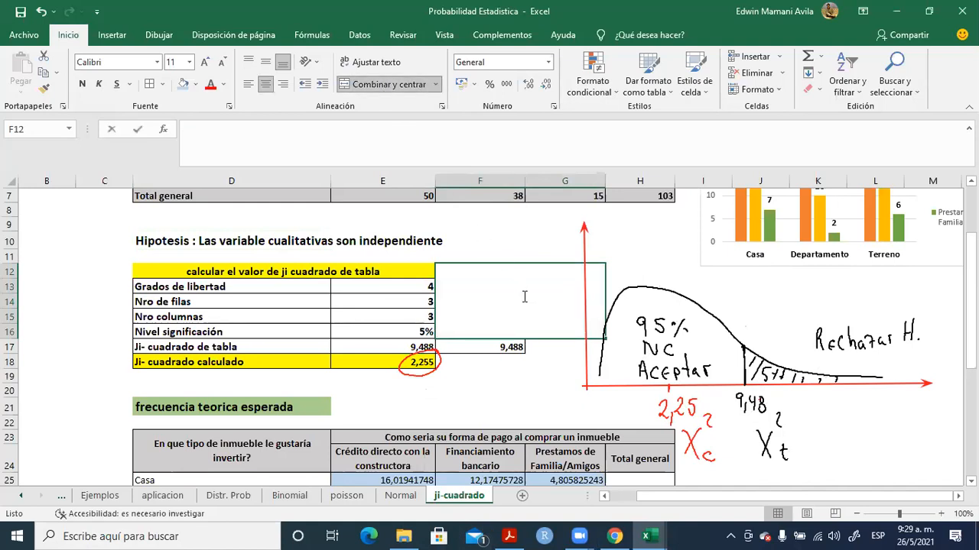
# Step: Enter in merged cell F12 the conclusion "se acepta la hipotesis que la variable en consideracion son independientes o no presenta una evicencia estadistica"
pyautogui.write('se ace')
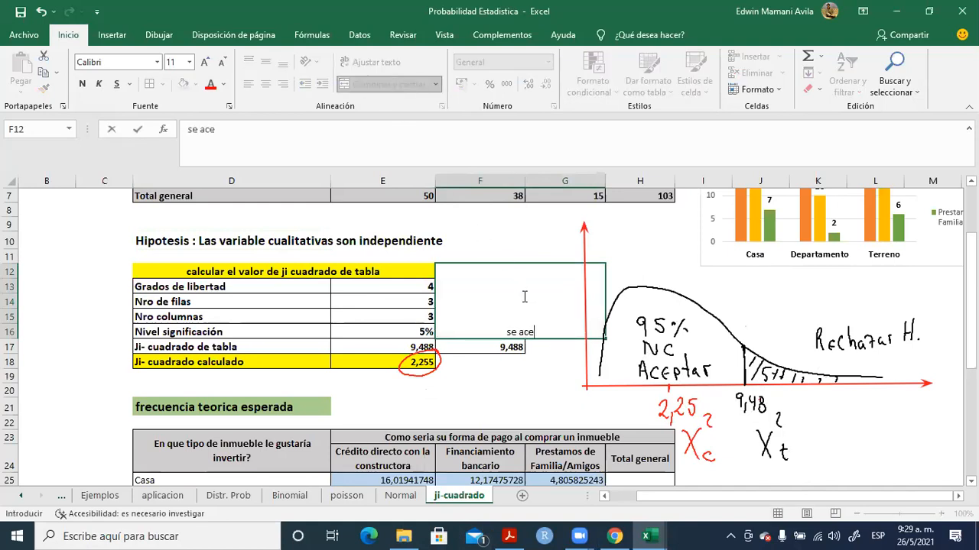
pyautogui.write('pta la hi')
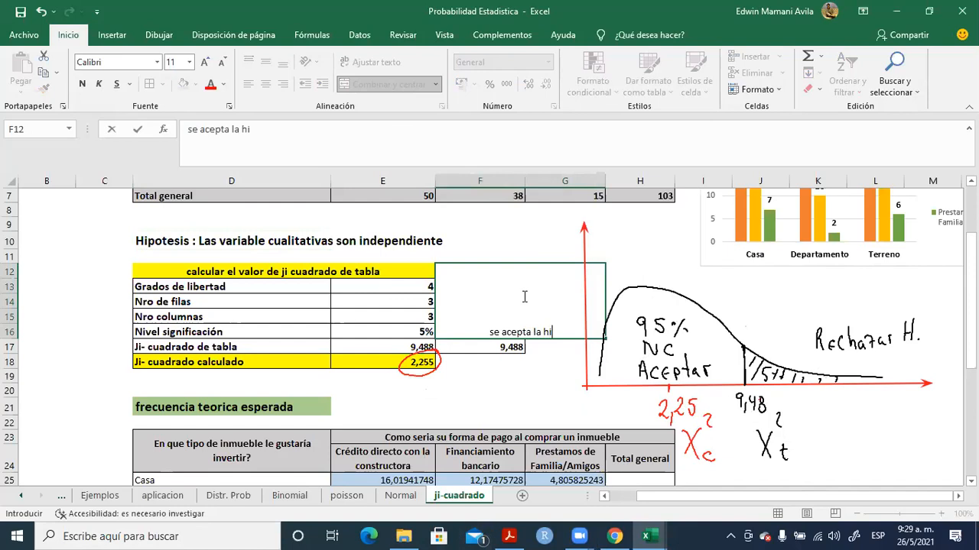
pyautogui.write('poteis')
pyautogui.press('BackSpace')
pyautogui.press('BackSpace')
pyautogui.write('is')
pyautogui.press('BackSpace')
pyautogui.press('BackSpace')
pyautogui.write('dis')
pyautogui.press('BackSpace')
pyautogui.press('BackSpace')
pyautogui.press('BackSpace')
pyautogui.write('sis que la variable')
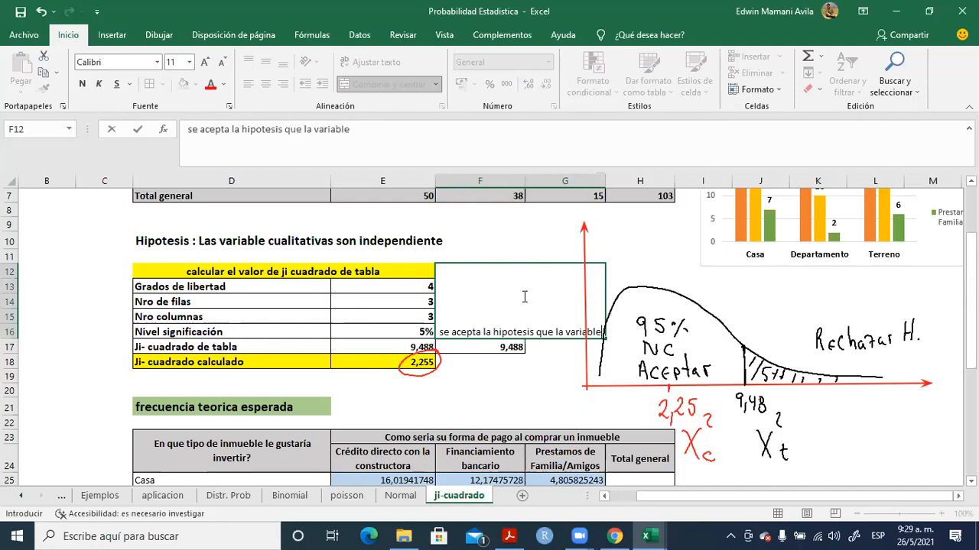
pyautogui.write(' en consideracion son independi')
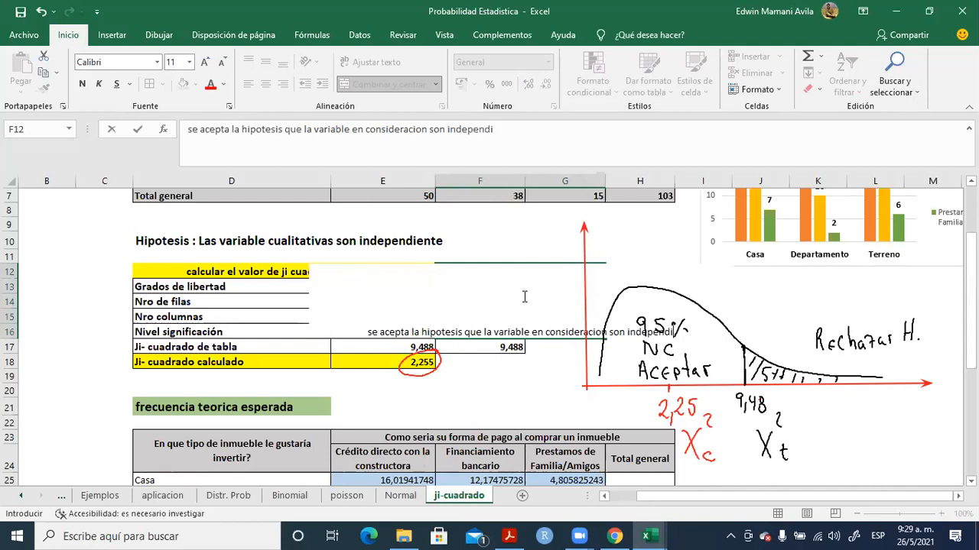
pyautogui.write('entes o')
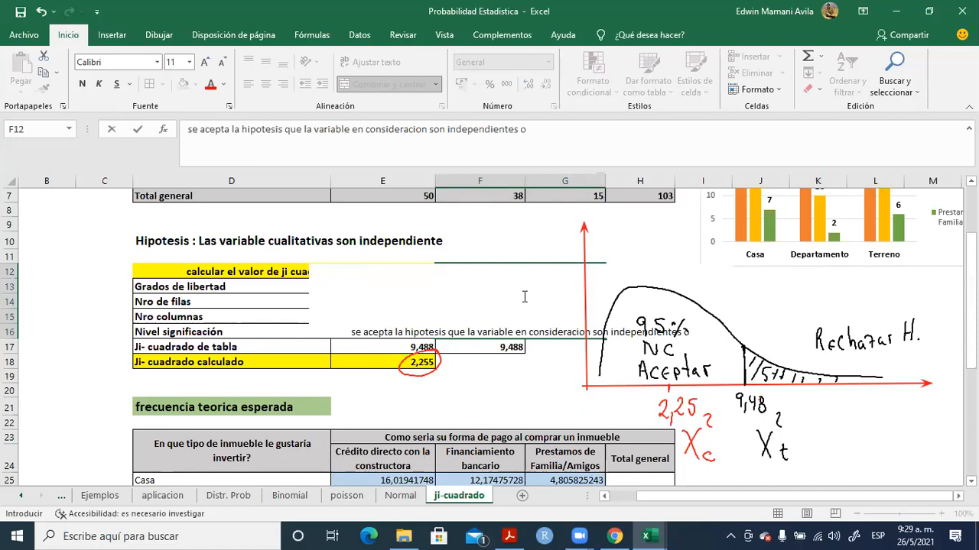
pyautogui.write(' no')
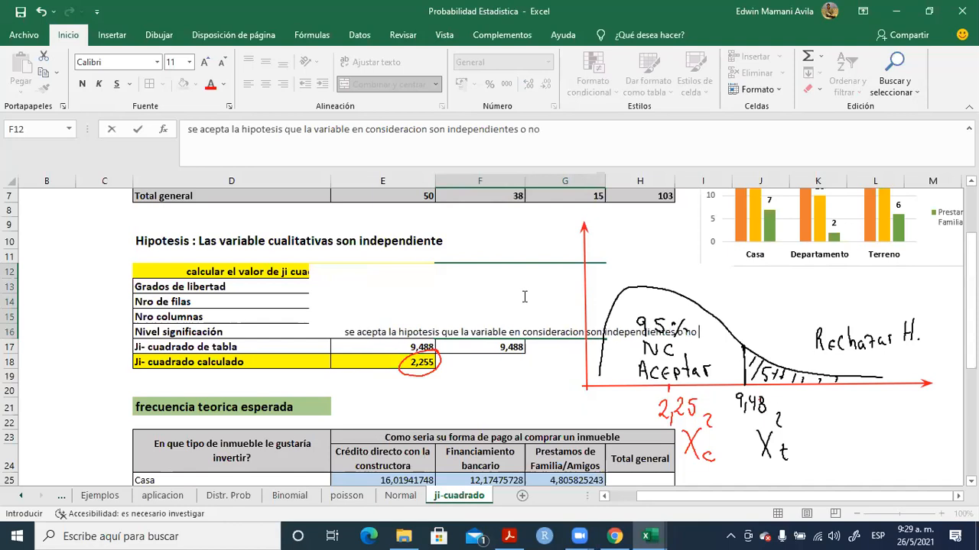
pyautogui.write(' tiene')
pyautogui.press('BackSpace')
pyautogui.press('BackSpace')
pyautogui.press('BackSpace')
pyautogui.press('BackSpace')
pyautogui.press('BackSpace')
pyautogui.write('presenta una')
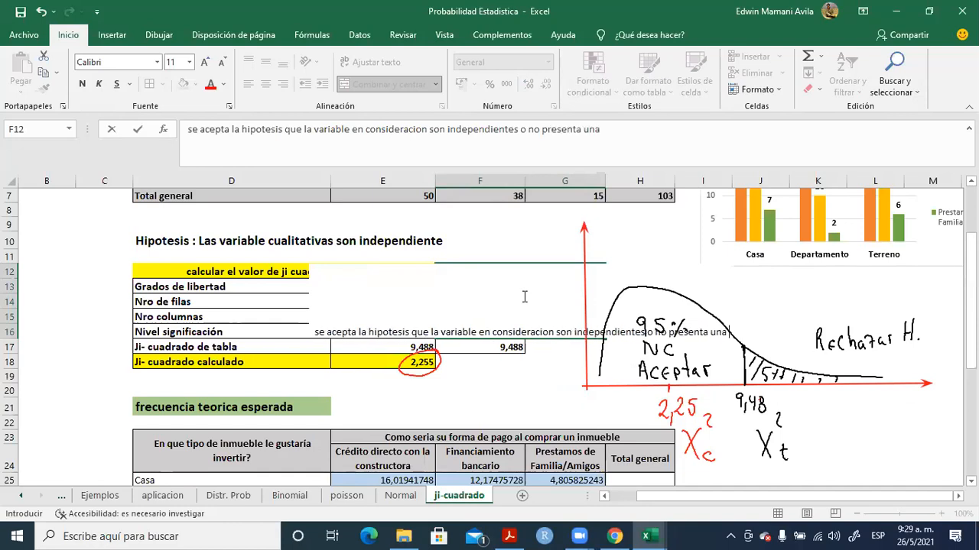
pyautogui.write(' evicen')
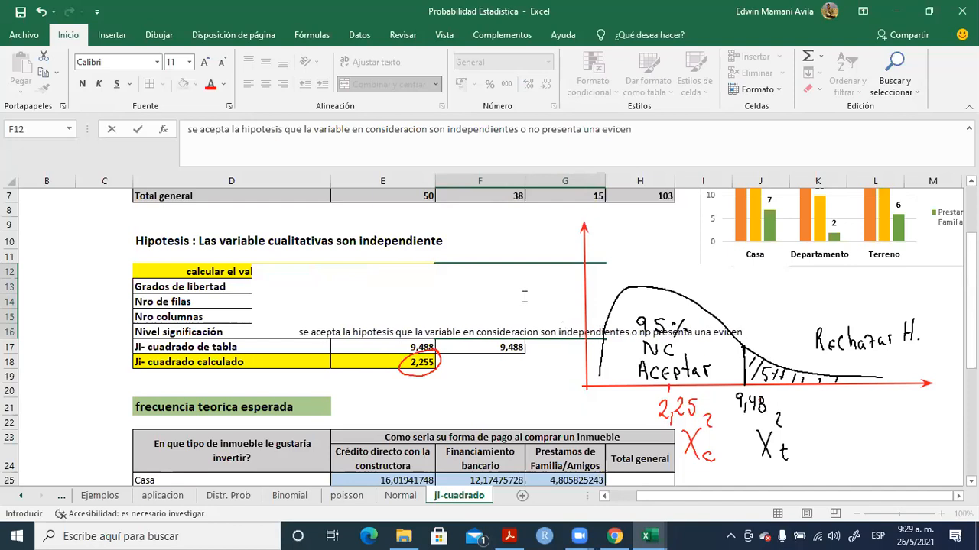
pyautogui.write('c')
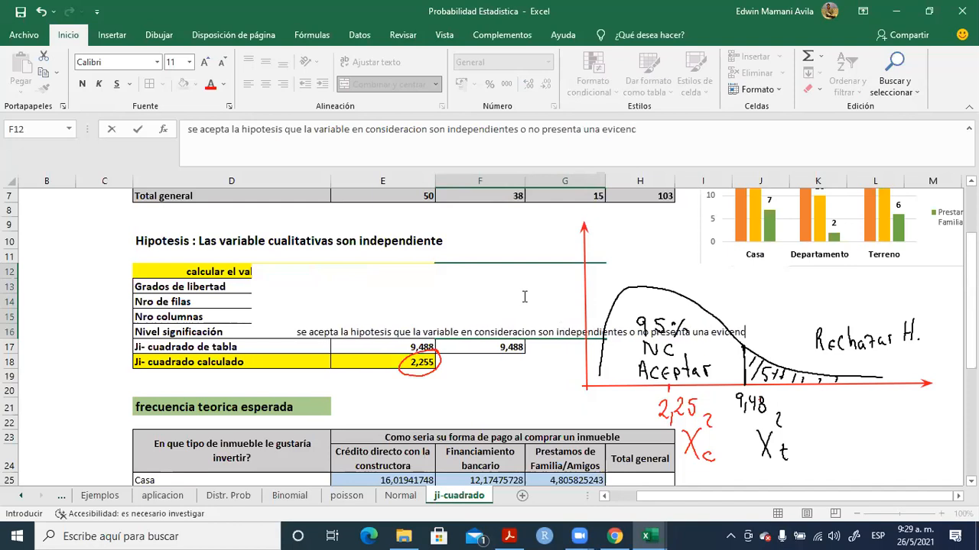
pyautogui.write('cia')
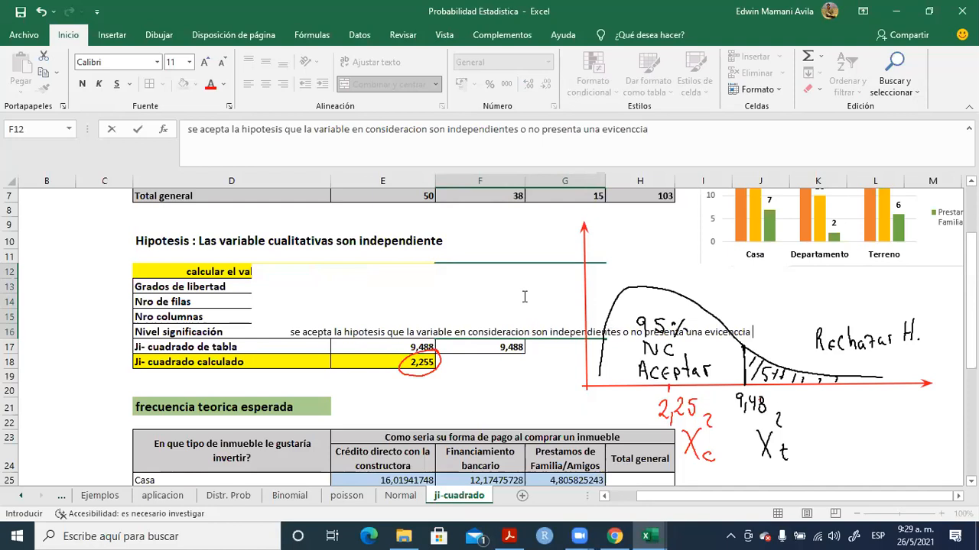
pyautogui.press('BackSpace')
pyautogui.press('BackSpace')
pyautogui.press('BackSpace')
pyautogui.write('ia e')
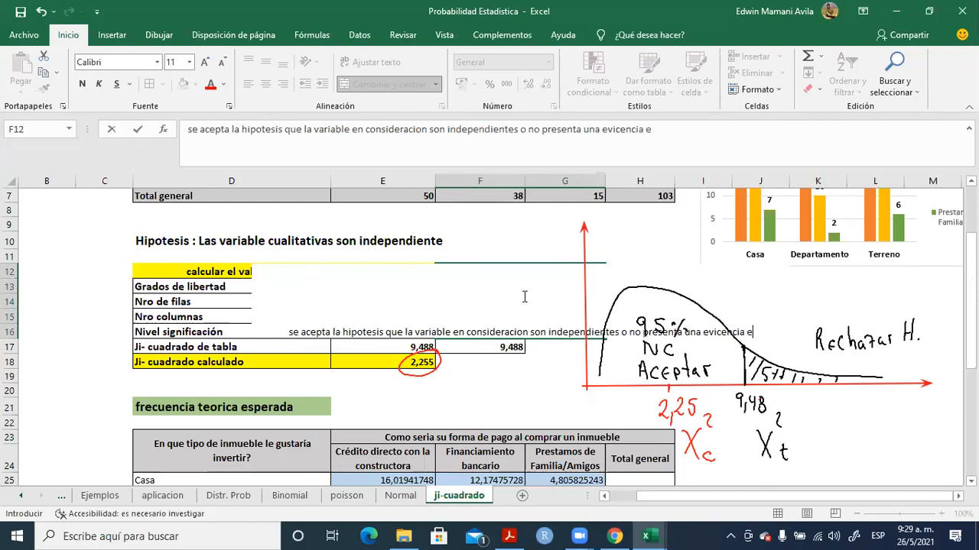
pyautogui.write('stadistica')
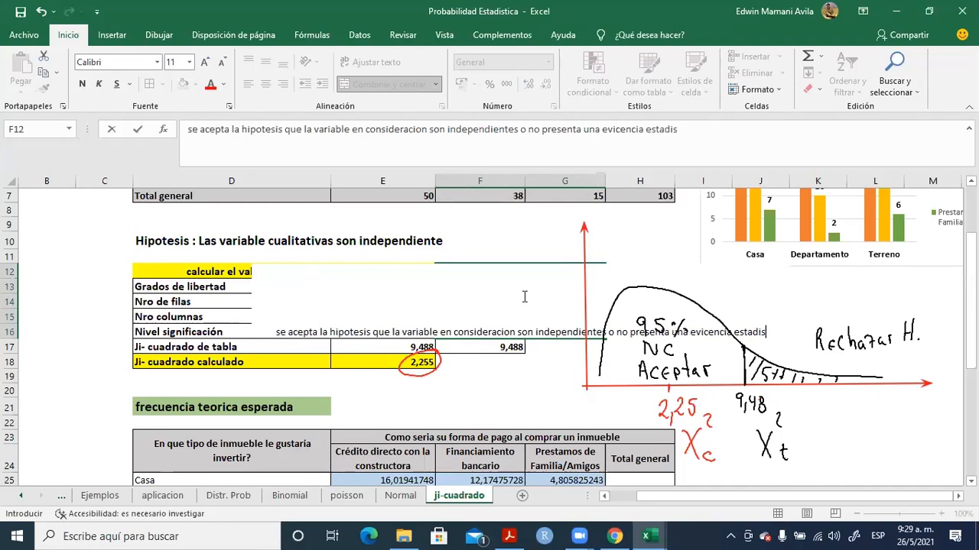
pyautogui.press('Return')
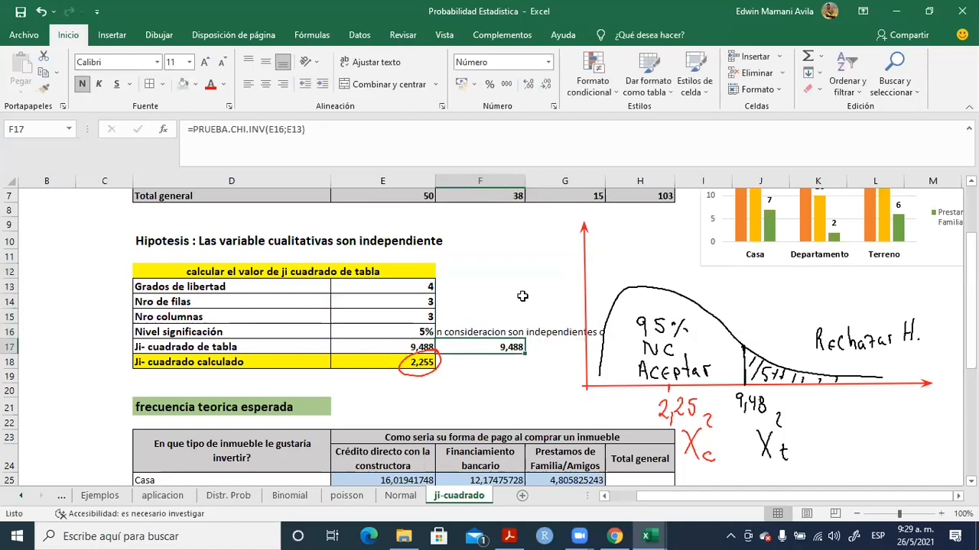
# Step: Wrap the conclusion text inside merged cell F12:G16, make it bold and give the cell borders
pyautogui.click(603, 314)
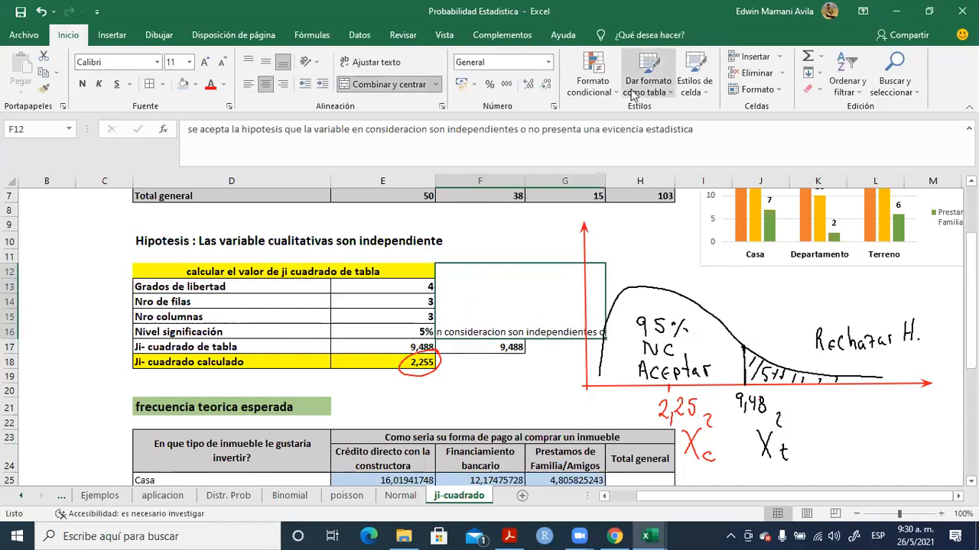
pyautogui.click(373, 61)
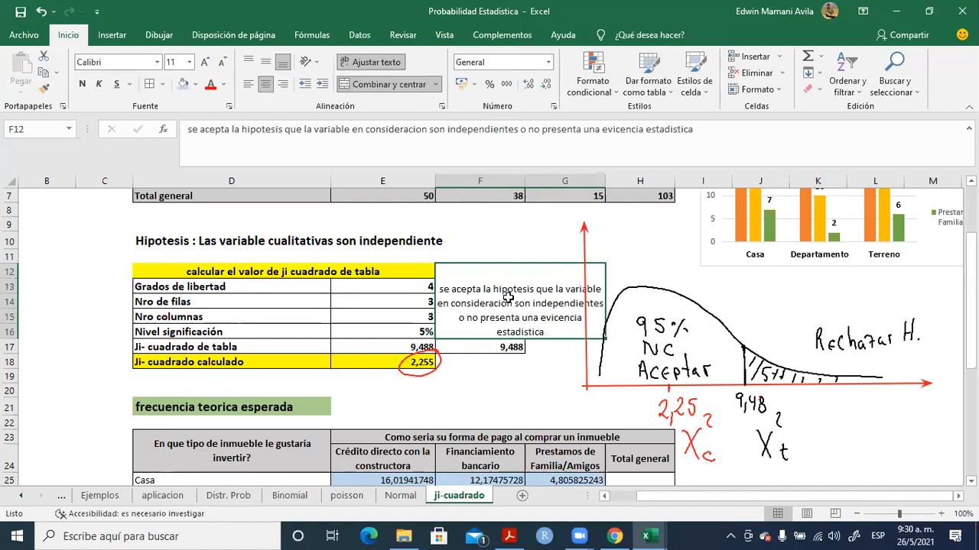
pyautogui.click(532, 406)
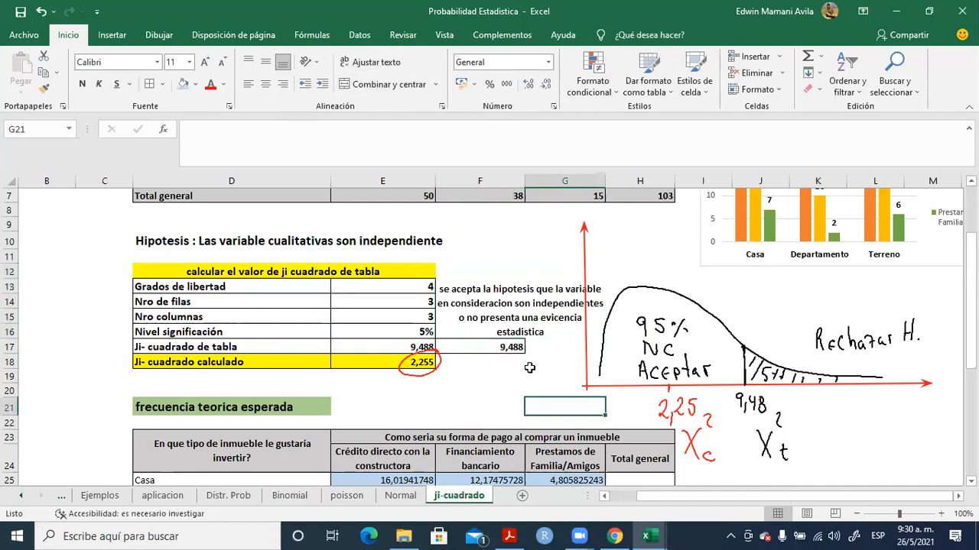
pyautogui.click(514, 303)
pyautogui.moveTo(517, 381); pyautogui.dragTo(539, 313)
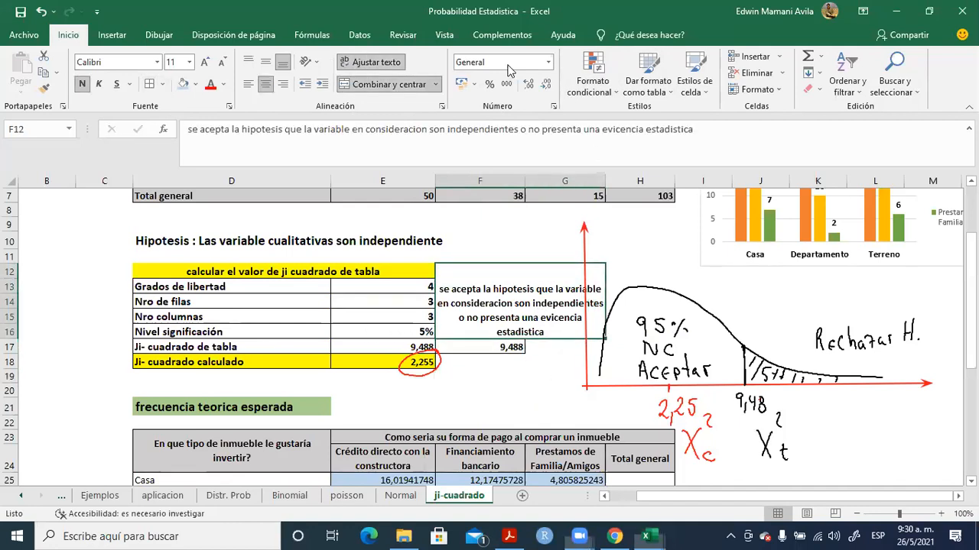
# Step: Erase the red annotation circle around the calculated chi-square in E18
pyautogui.click(493, 91)
pyautogui.click(425, 359)
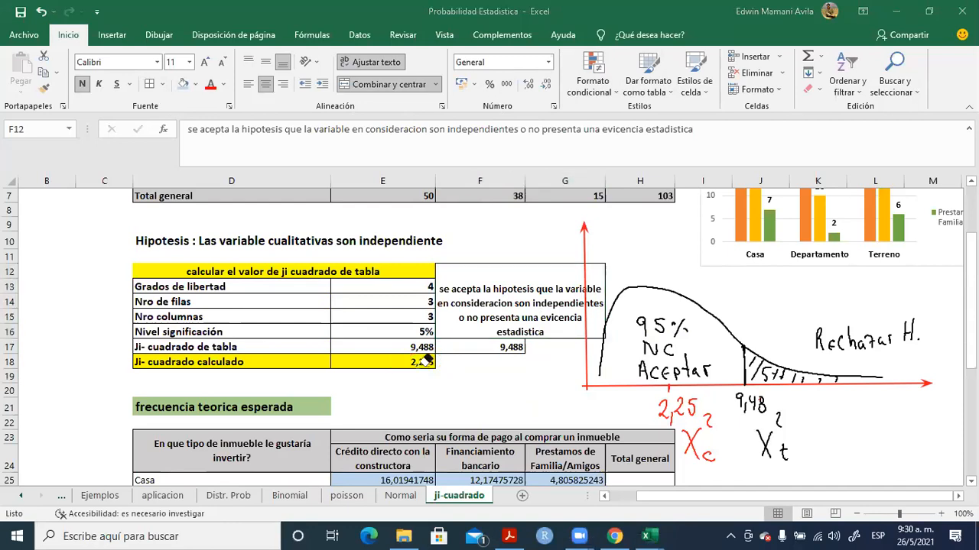
# Step: Review the written conclusion against the property types in the contingency table and the chi-square summary
pyautogui.scroll(2, 620, 277)
pyautogui.scroll(-1, 441, 260)
pyautogui.scroll(1, 432, 252)
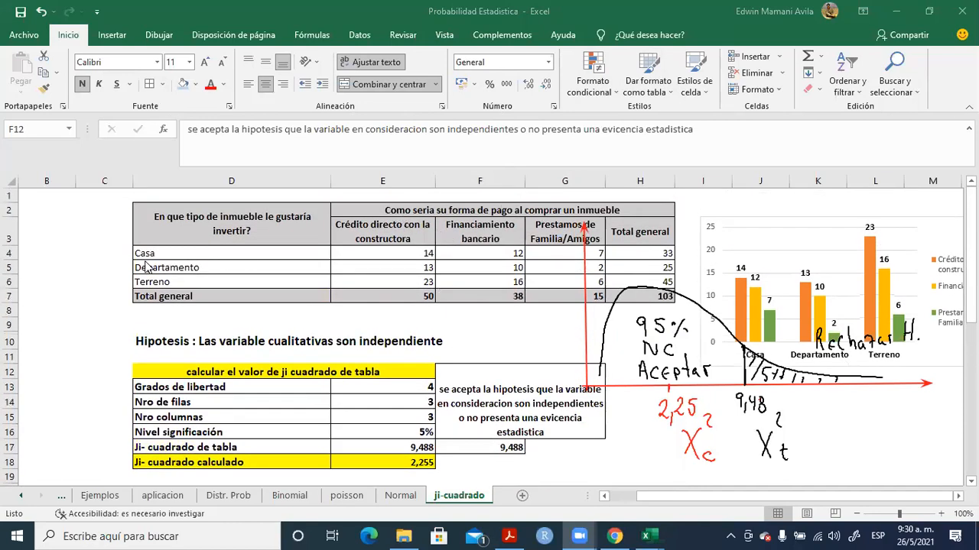
pyautogui.scroll(-1, 349, 254)
pyautogui.scroll(1, 262, 268)
pyautogui.scroll(-1, 527, 274)
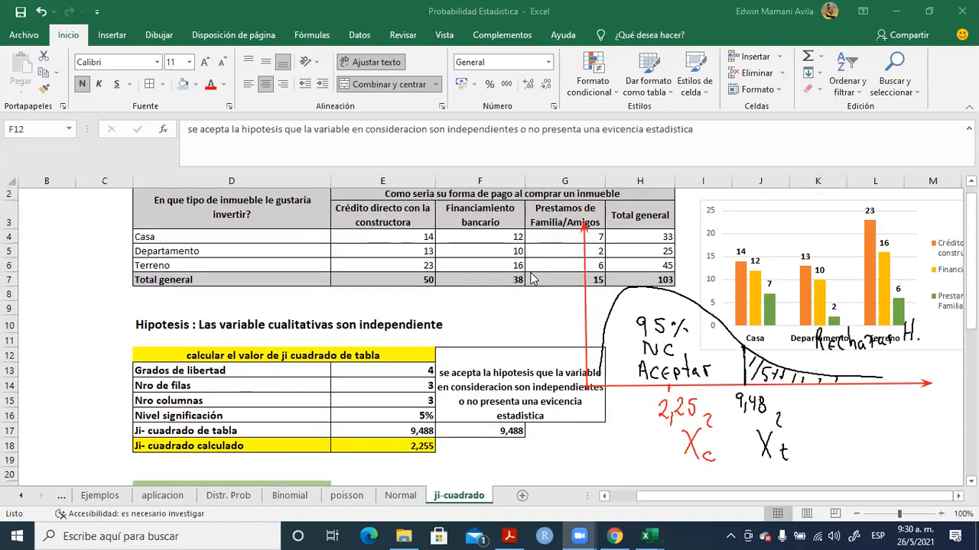
pyautogui.scroll(1, 459, 292)
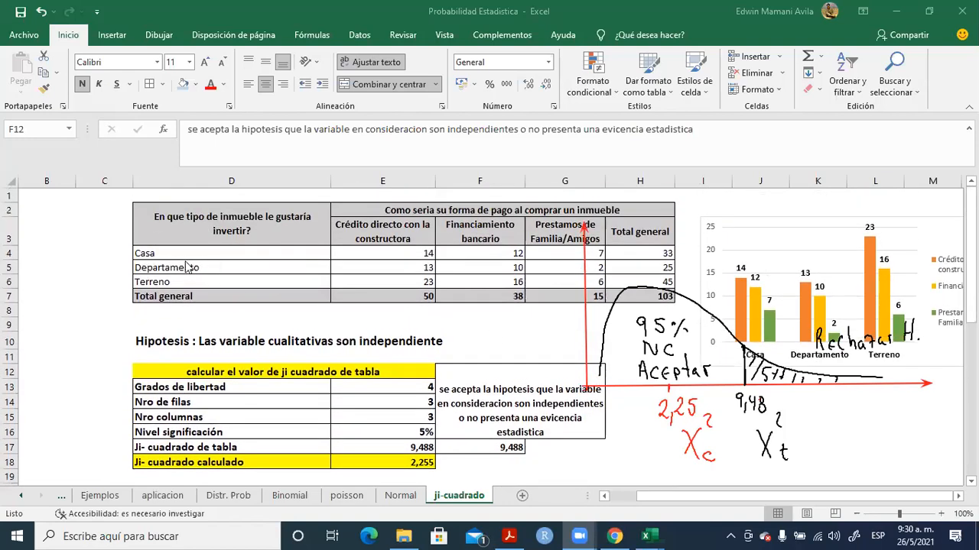
pyautogui.scroll(-1, 285, 296)
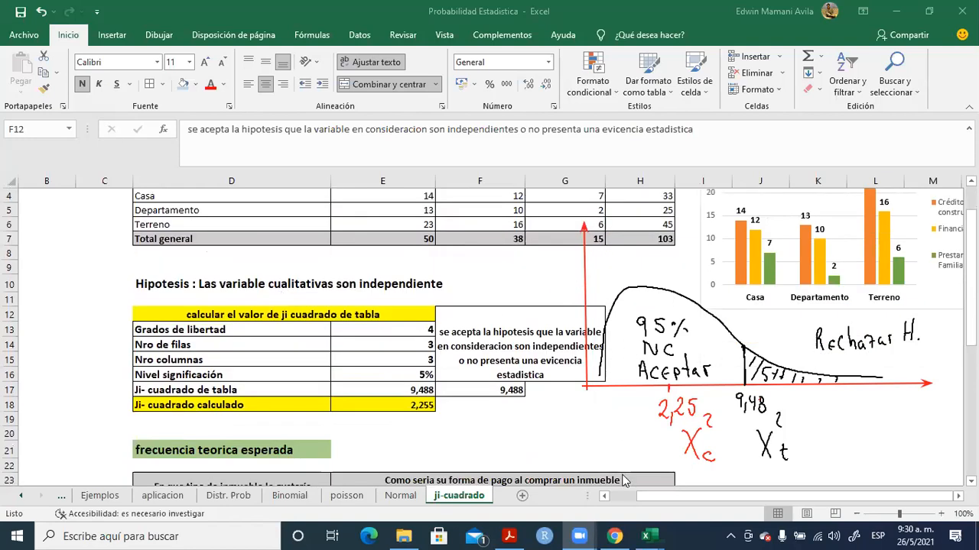
pyautogui.click(697, 497)
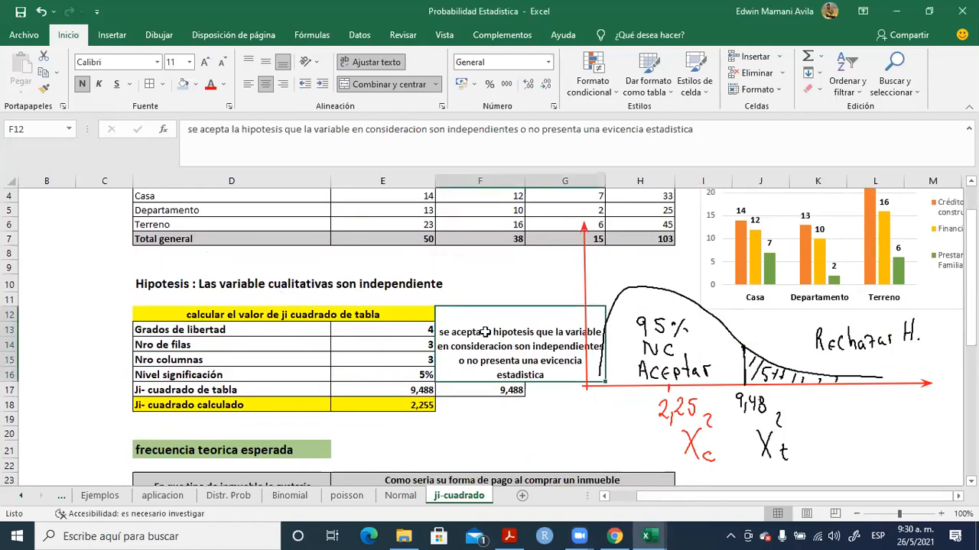
pyautogui.scroll(1, 461, 345)
pyautogui.scroll(-1, 461, 344)
pyautogui.click(572, 435)
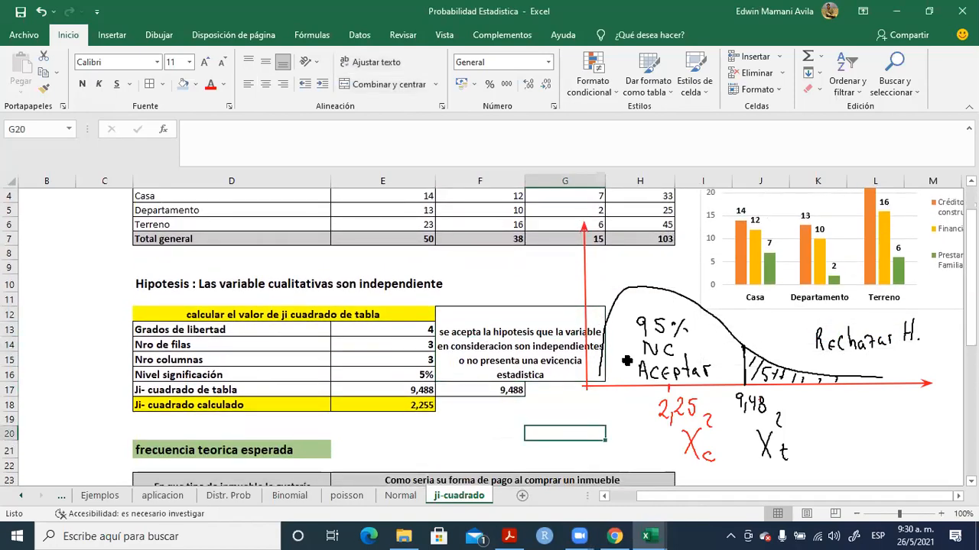
pyautogui.scroll(-1, 626, 361)
pyautogui.scroll(1, 581, 348)
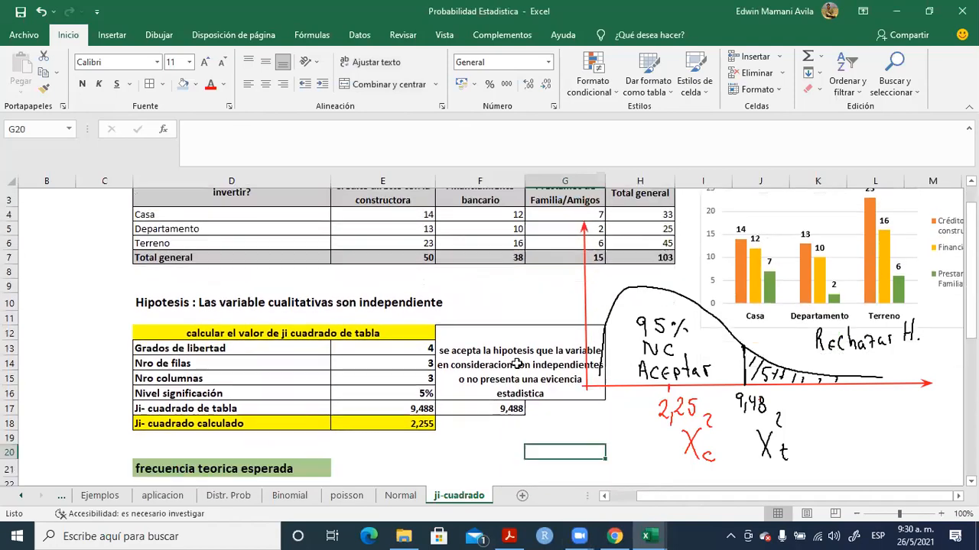
pyautogui.scroll(1, 474, 306)
pyautogui.scroll(-1, 397, 260)
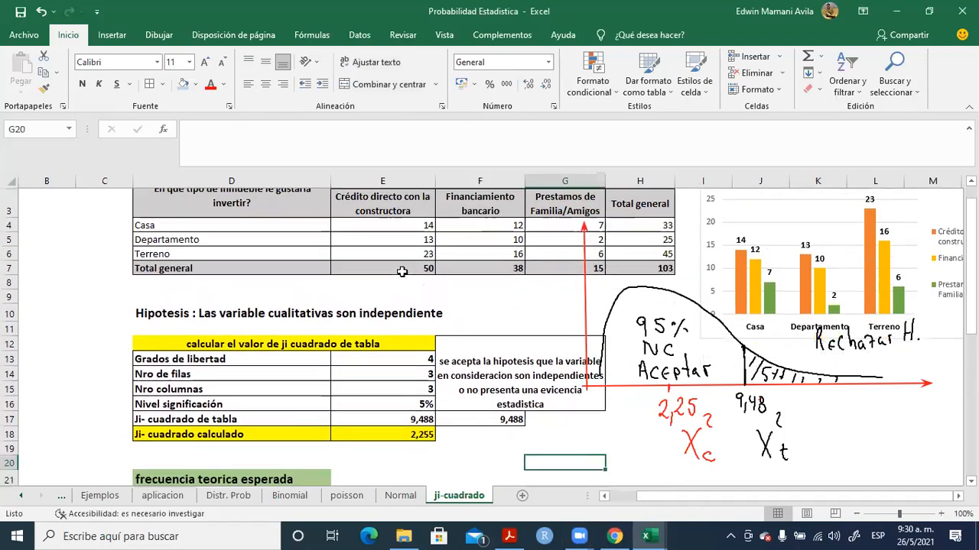
pyautogui.click(461, 318)
pyautogui.scroll(1, 470, 328)
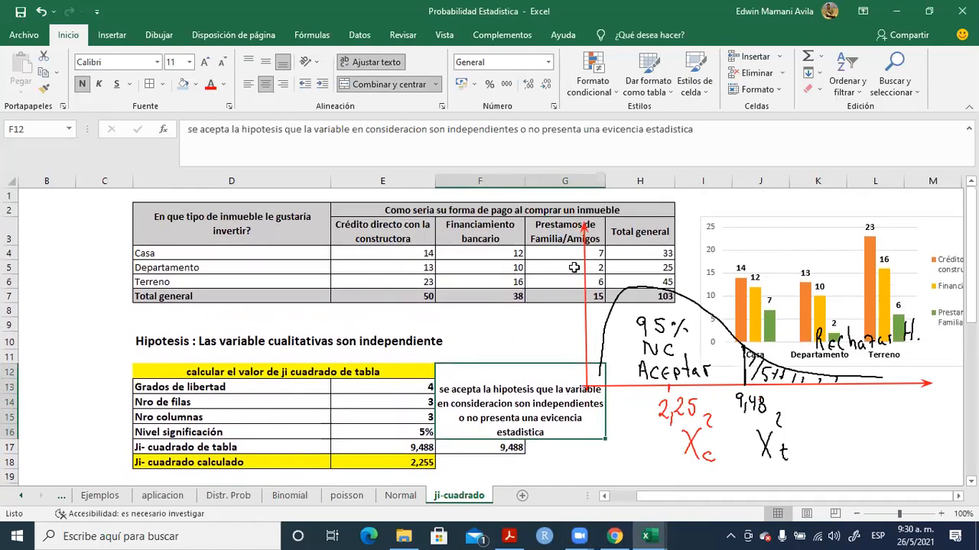
# Step: Examine the three payment method columns and the property types in the contingency table
pyautogui.moveTo(568, 235); pyautogui.dragTo(565, 297)
pyautogui.moveTo(550, 232); pyautogui.dragTo(550, 294)
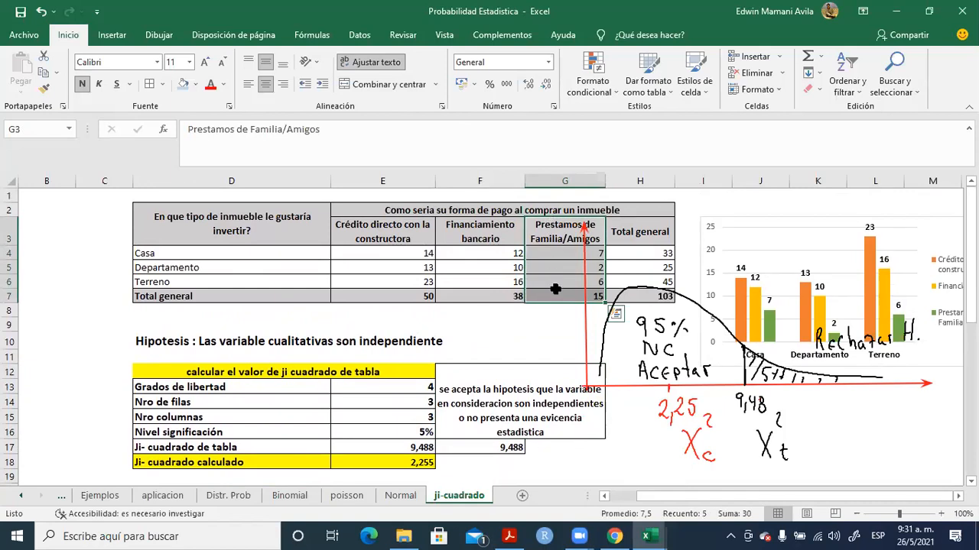
pyautogui.click(399, 237)
pyautogui.keyDown('shift'); pyautogui.click(476, 236); pyautogui.keyUp('shift')
pyautogui.click(387, 238)
pyautogui.moveTo(212, 256); pyautogui.dragTo(221, 295)
pyautogui.click(368, 235)
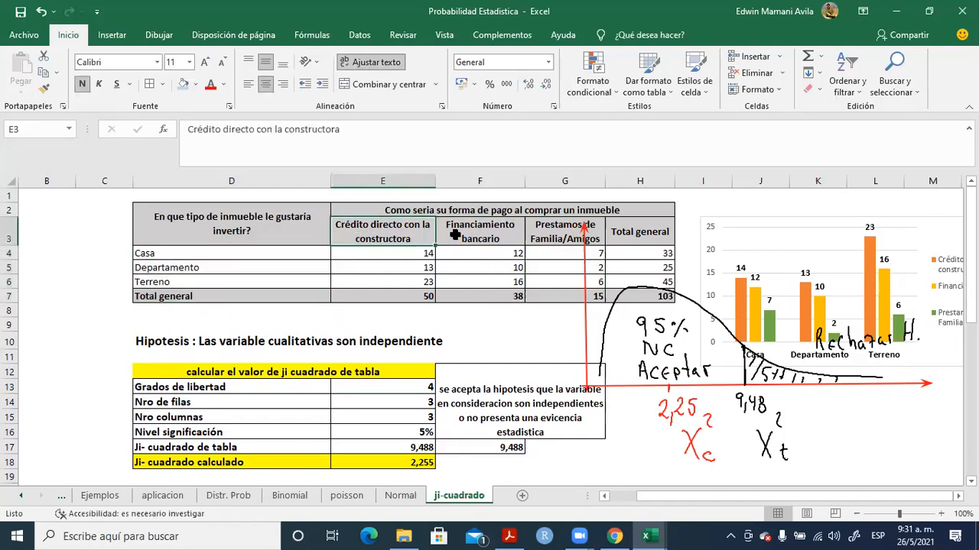
pyautogui.click(475, 240)
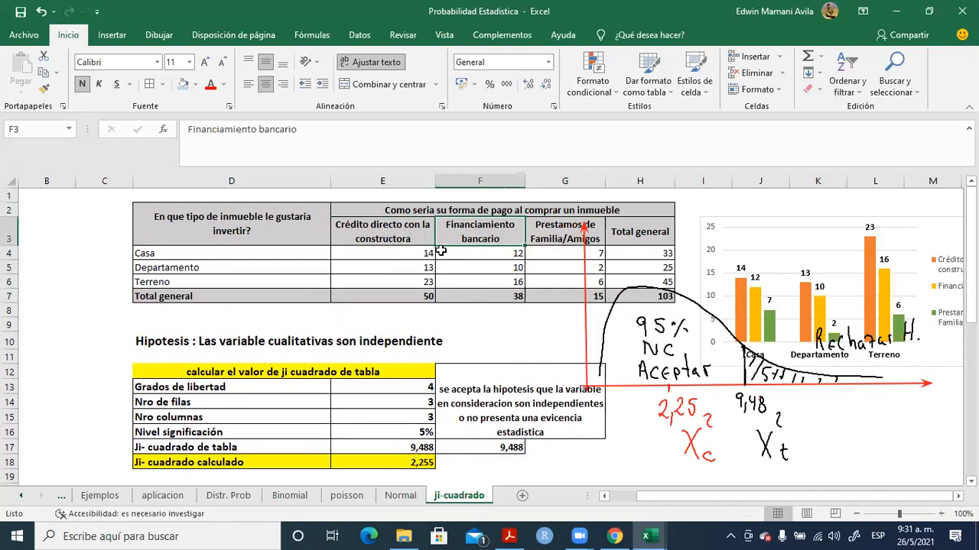
# Step: Try significance levels of 20% and 40% in E16 of the chi-square summary table
pyautogui.scroll(-1, 423, 348)
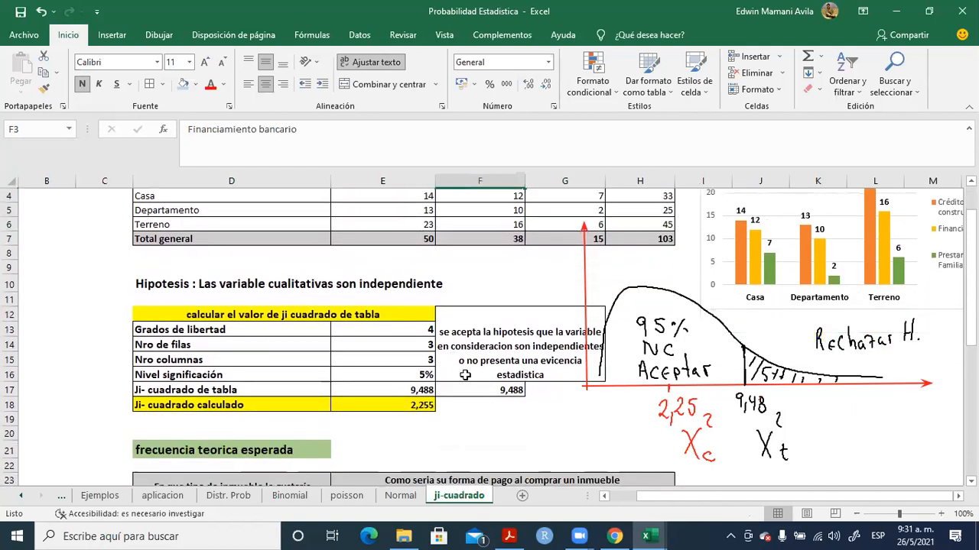
pyautogui.click(404, 375)
pyautogui.scroll(-1, 417, 372)
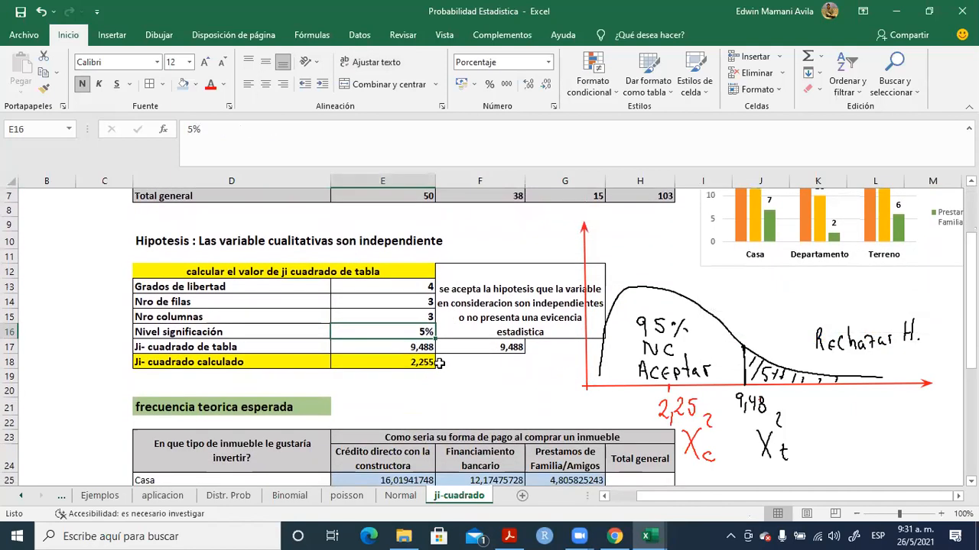
pyautogui.write('20')
pyautogui.press('Return')
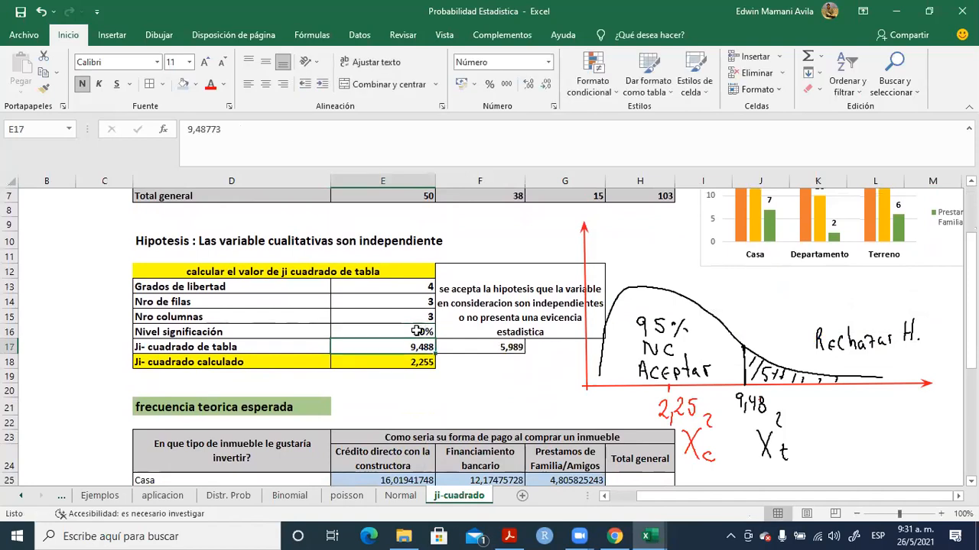
pyautogui.click(396, 332)
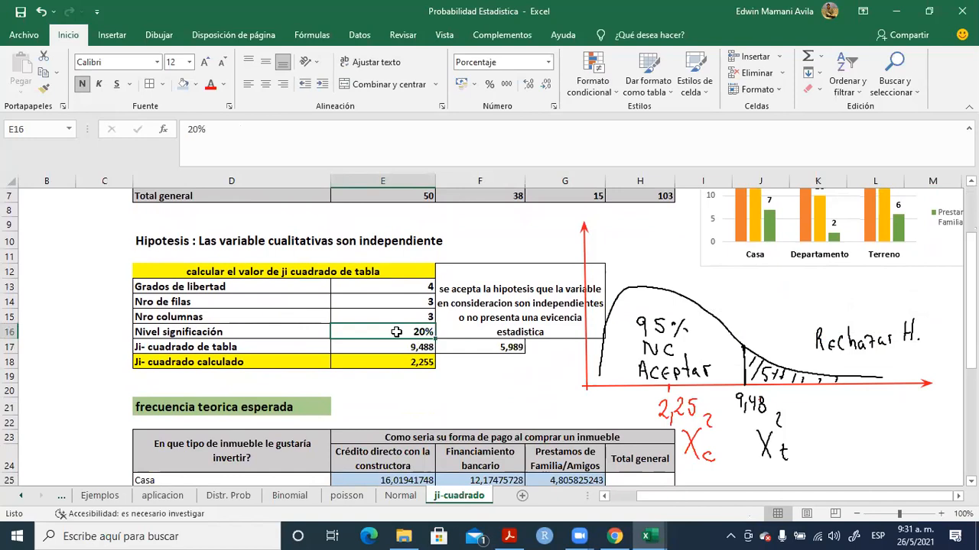
pyautogui.write('40')
pyautogui.press('Return')
# Step: Try significance levels of 60%, 40% and 80% in E16 of the chi-square summary table
pyautogui.click(396, 332)
pyautogui.write('60')
pyautogui.press('Return')
pyautogui.click(398, 332)
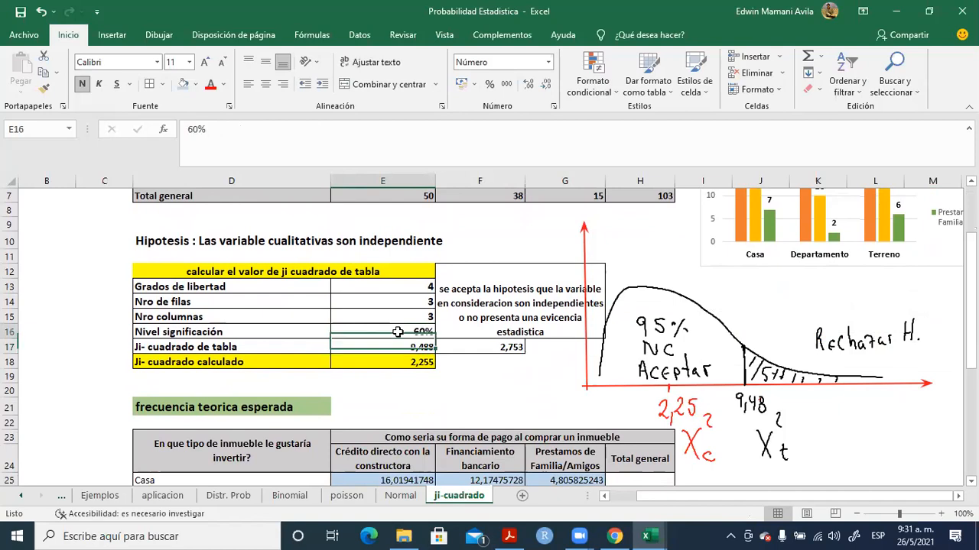
pyautogui.write('40')
pyautogui.press('Return')
pyautogui.click(398, 332)
pyautogui.write('80')
pyautogui.press('Return')
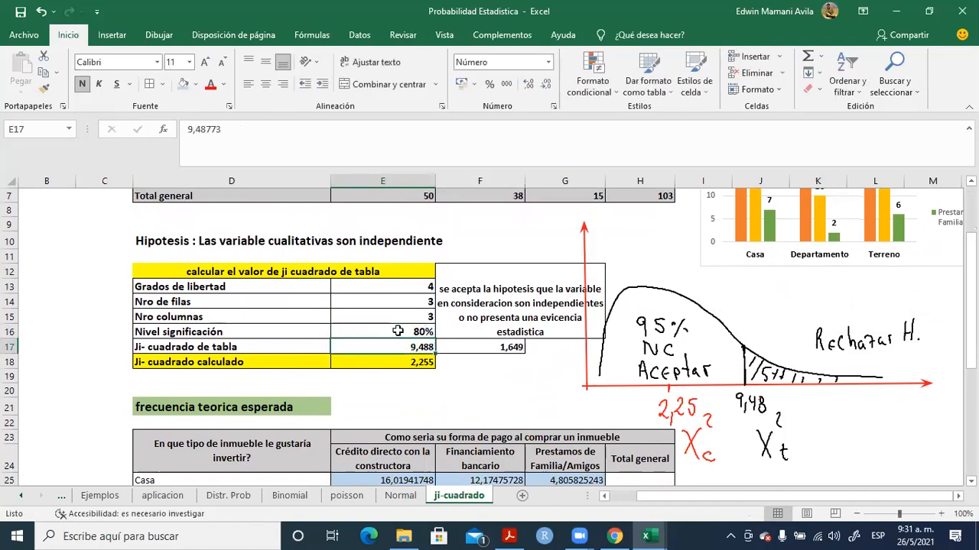
# Step: Set the significance level in E16 to 5%
pyautogui.click(366, 333)
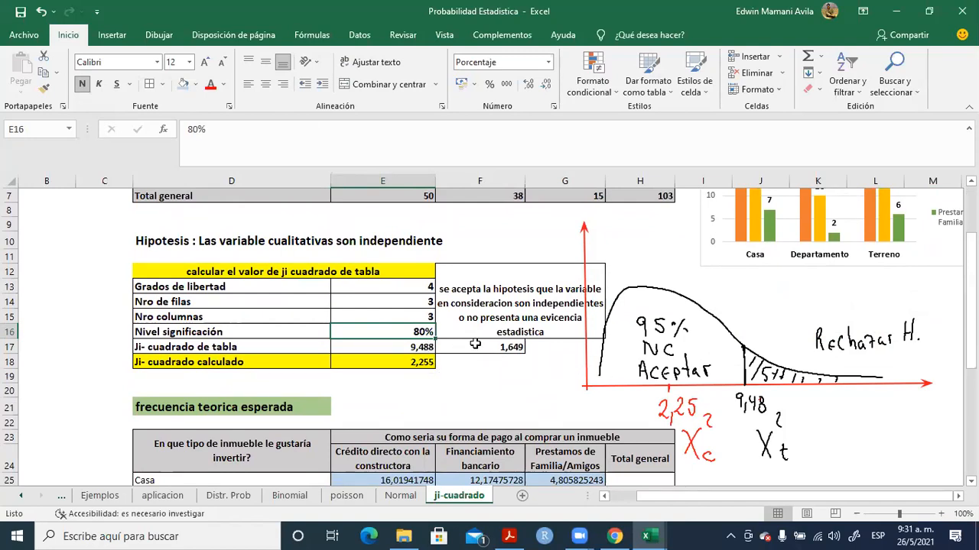
pyautogui.write('5')
pyautogui.press('Return')
pyautogui.click(482, 374)
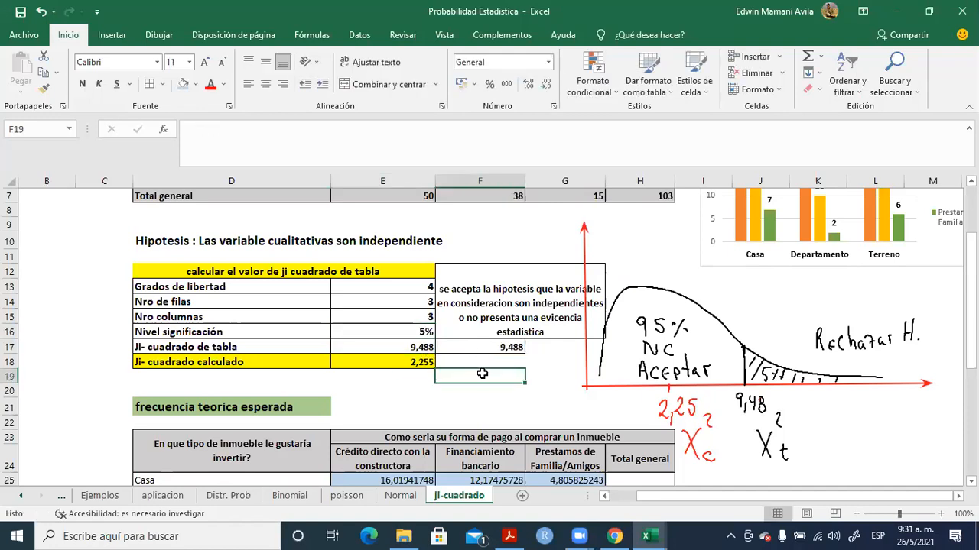
# Step: Check the hypothesis in row 10 against the written conclusion and middle-align the conclusion text vertically in its merged cell at F12
pyautogui.click(243, 242)
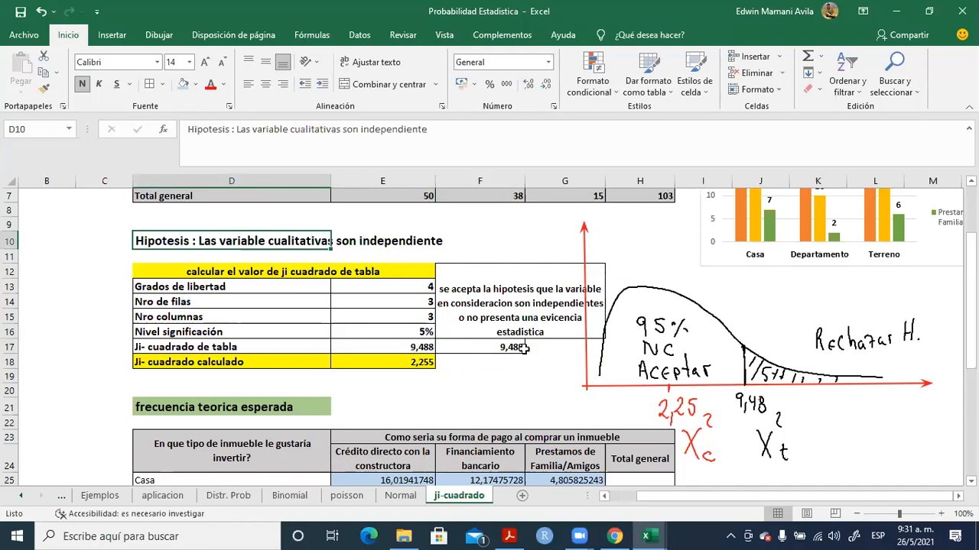
pyautogui.click(408, 245)
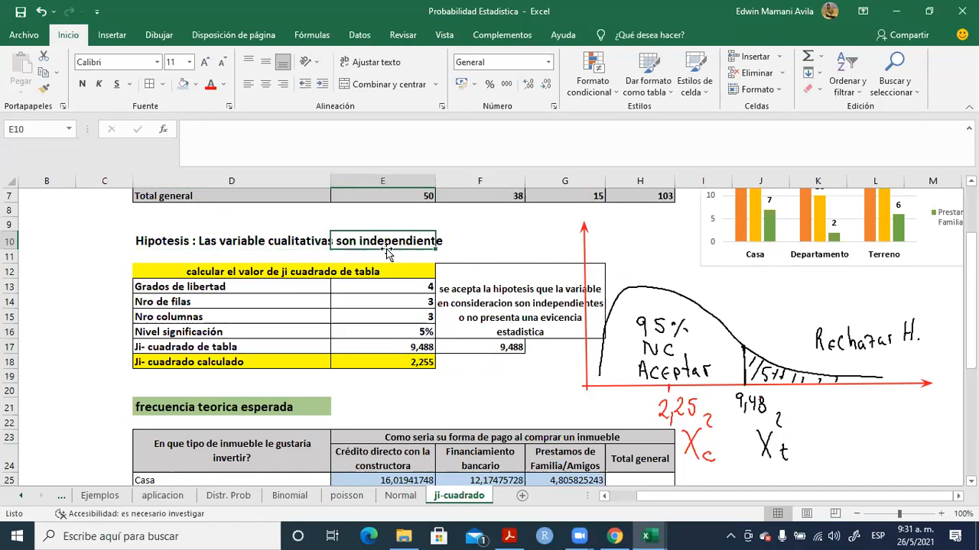
pyautogui.moveTo(259, 242); pyautogui.dragTo(489, 241)
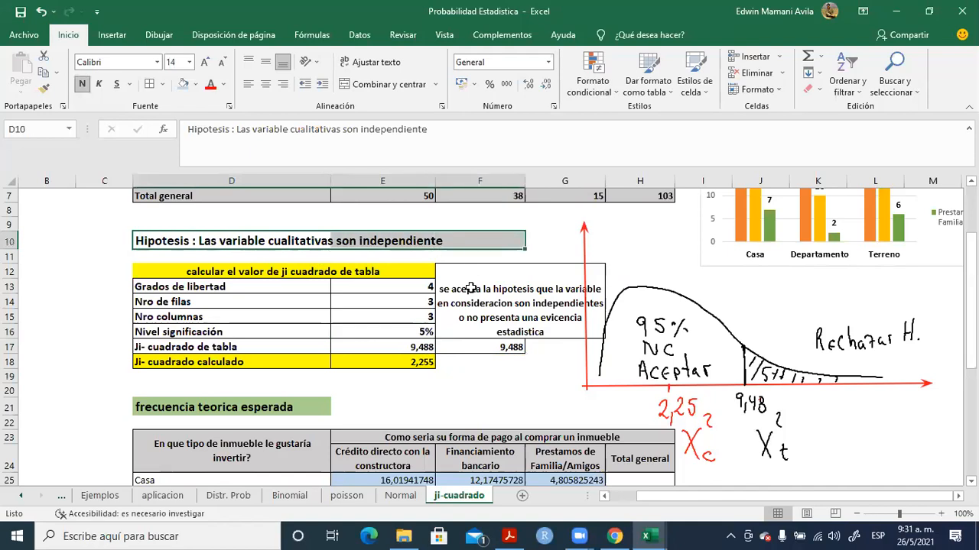
pyautogui.click(515, 318)
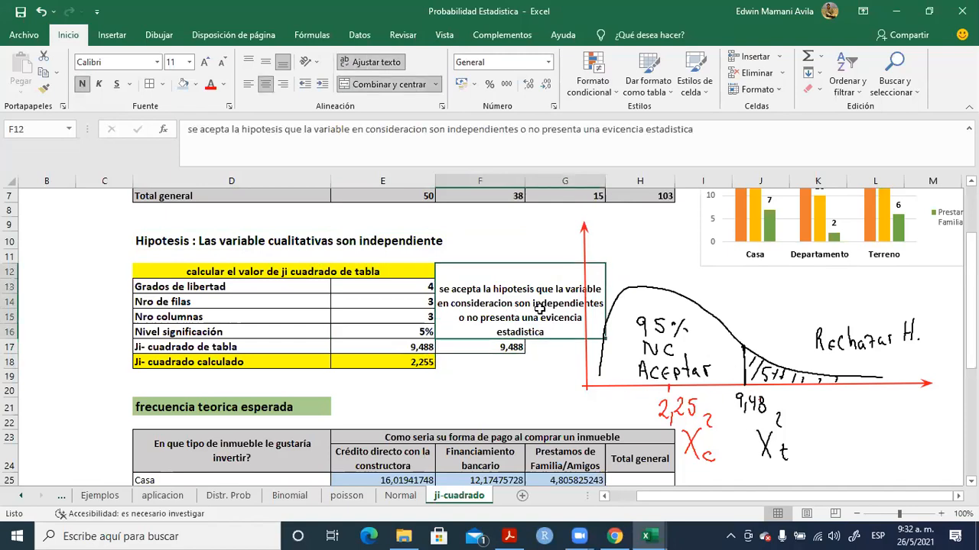
pyautogui.click(628, 273)
pyautogui.click(490, 302)
pyautogui.click(265, 62)
pyautogui.click(511, 362)
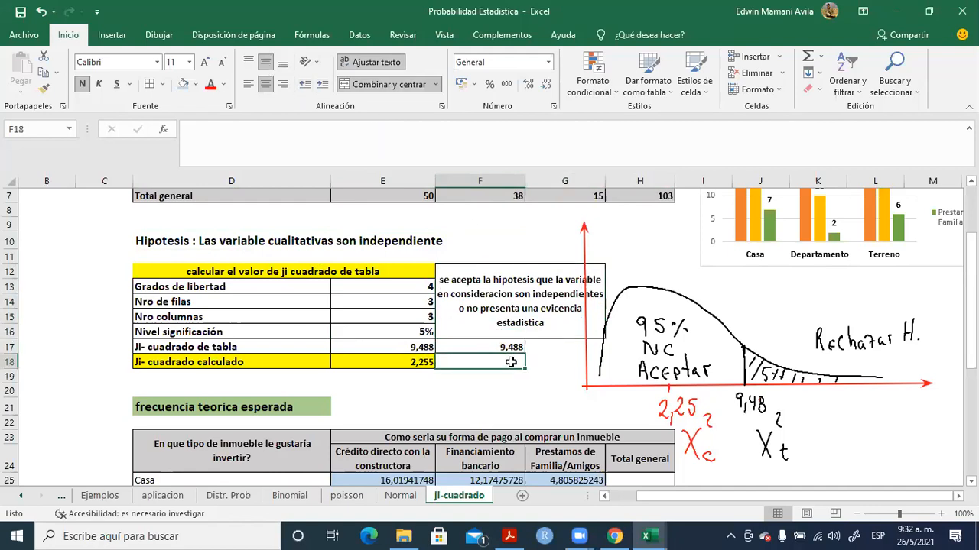
pyautogui.click(535, 308)
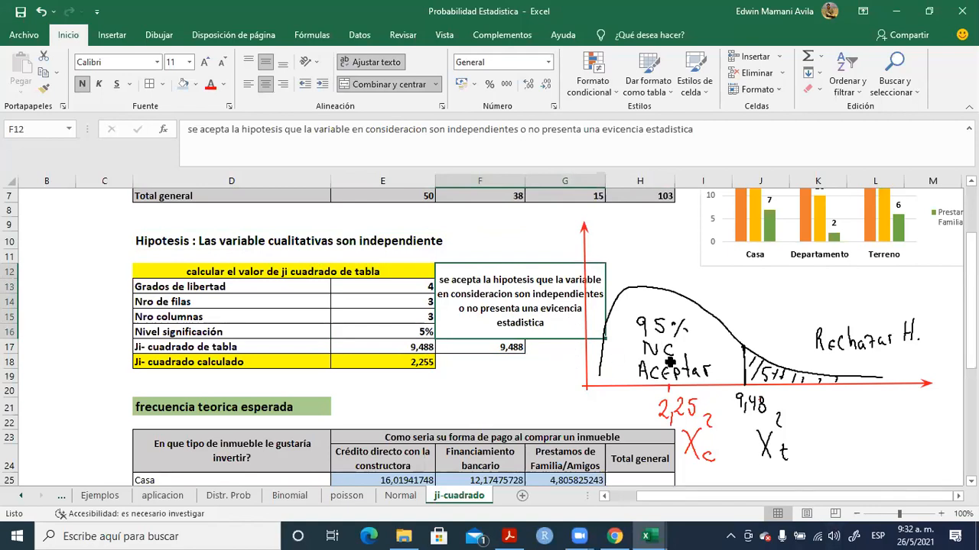
pyautogui.click(653, 278)
pyautogui.click(487, 295)
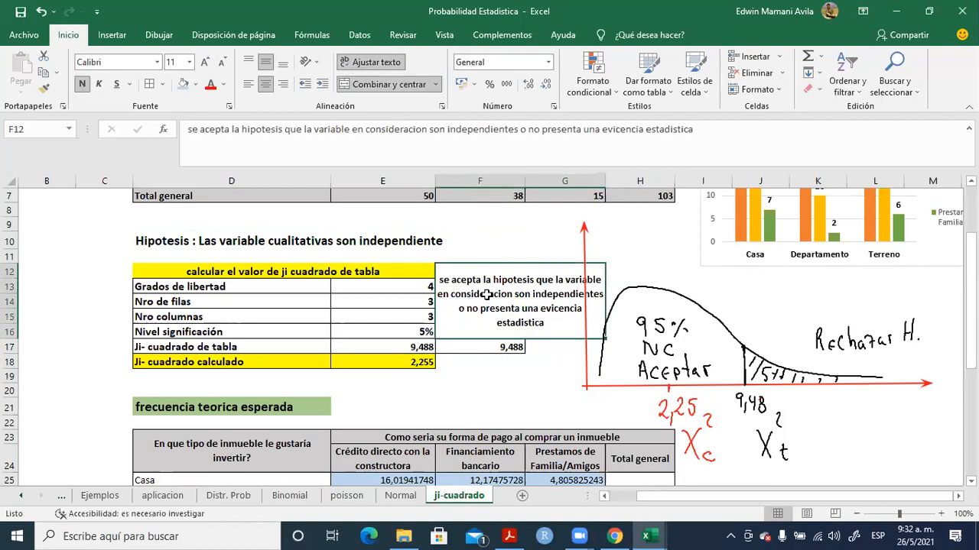